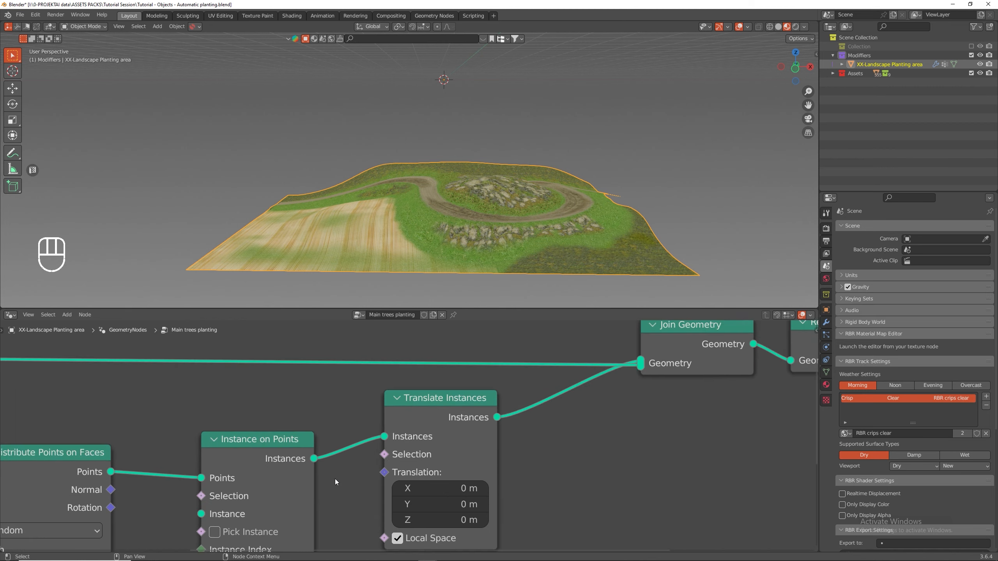
# - Set the density of the Distribute Points on Faces node to 0.02
pyautogui.doubleClick(293, 453)
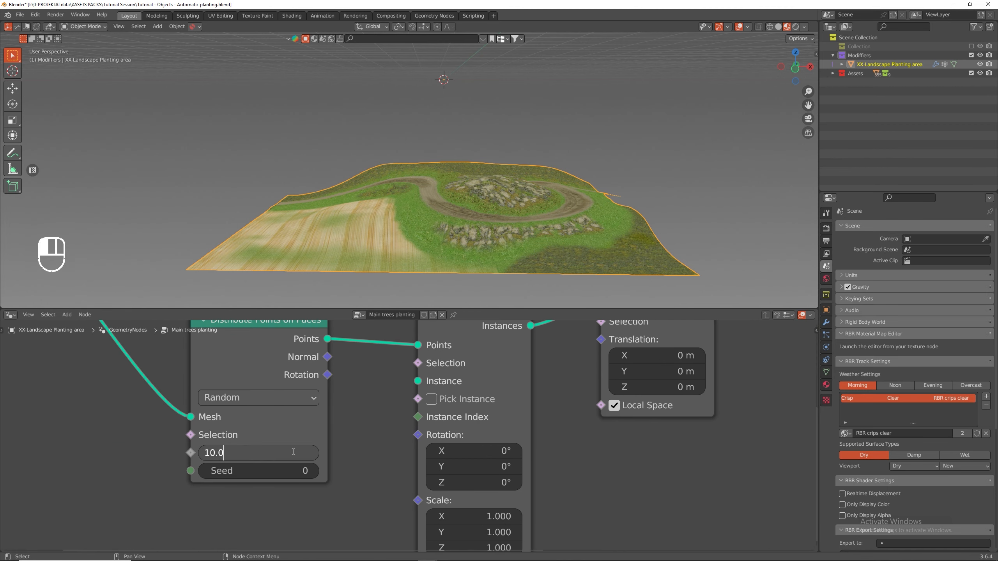
pyautogui.moveTo(251, 458); pyautogui.dragTo(172, 454)
pyautogui.write('0')
pyautogui.click(173, 450)
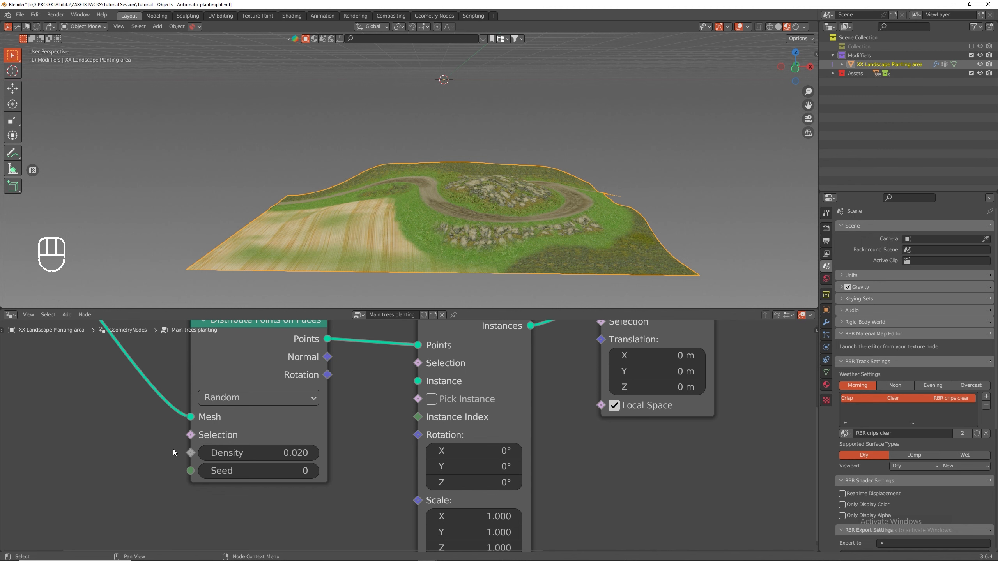
# - Spread the nodes apart to make room between Distribute Points on Faces and Instance on Points, and shift Group Input slightly
pyautogui.scroll(-5, 204, 454)
pyautogui.keyDown('shift'); pyautogui.scroll(2, 254, 415); pyautogui.keyUp('shift')
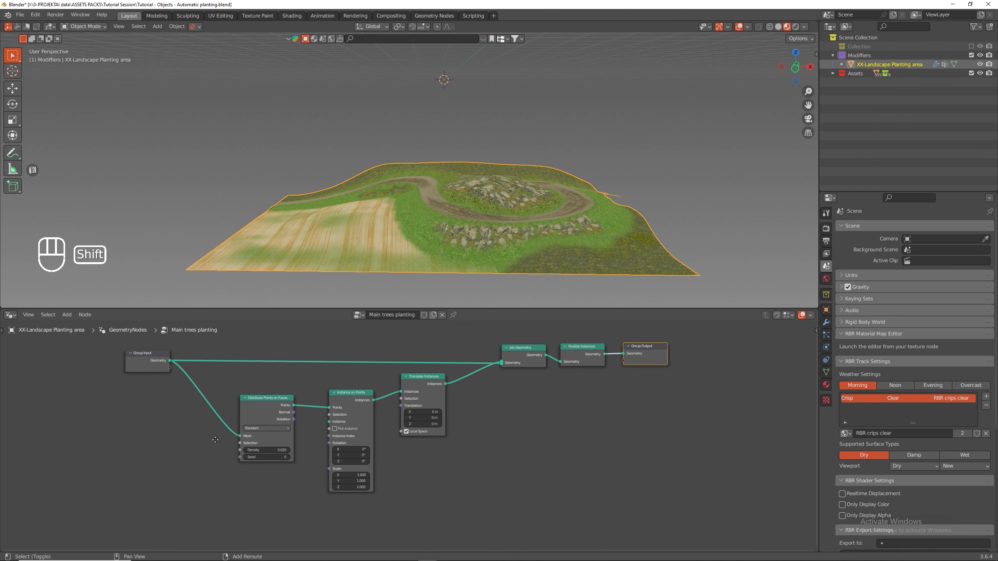
pyautogui.moveTo(441, 392); pyautogui.dragTo(459, 398)
pyautogui.moveTo(348, 414); pyautogui.dragTo(384, 409)
pyautogui.moveTo(267, 410); pyautogui.dragTo(237, 405)
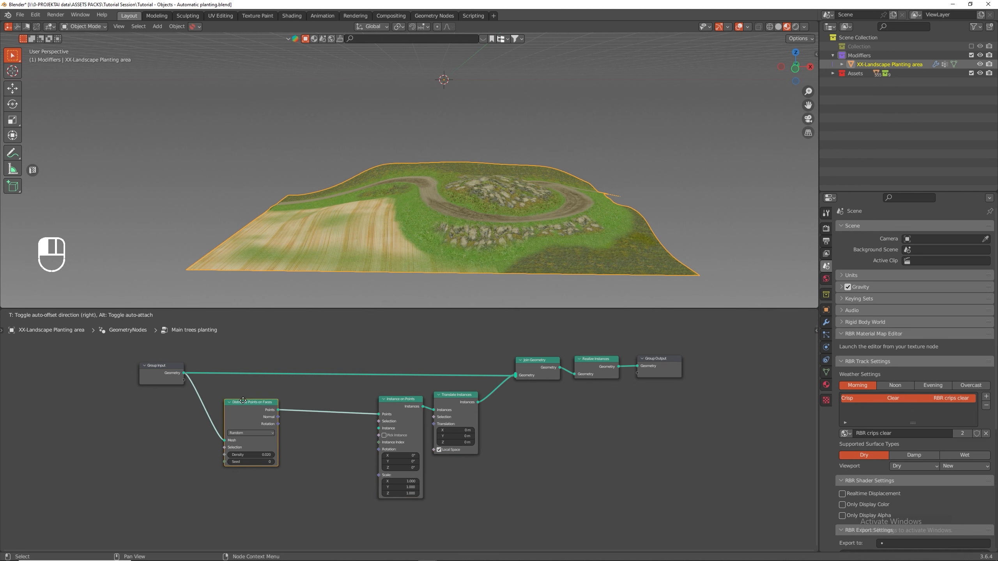
pyautogui.moveTo(168, 366); pyautogui.dragTo(168, 367)
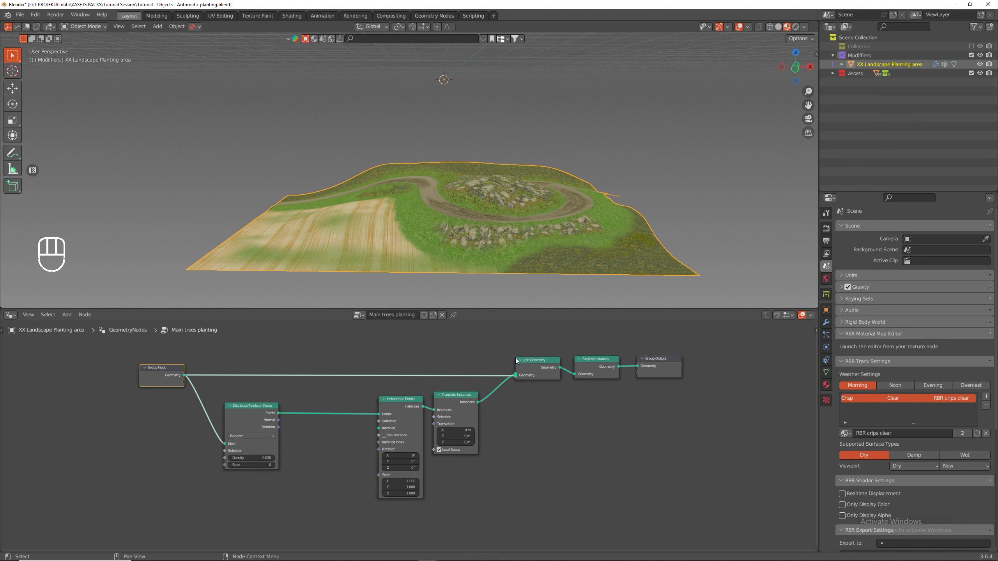
# - Expand the Assets collection and collapse its wall, rock, grass, bush and big tree subcollections, enlarging the outliner area
pyautogui.moveTo(518, 204); pyautogui.dragTo(600, 195, button='middle')
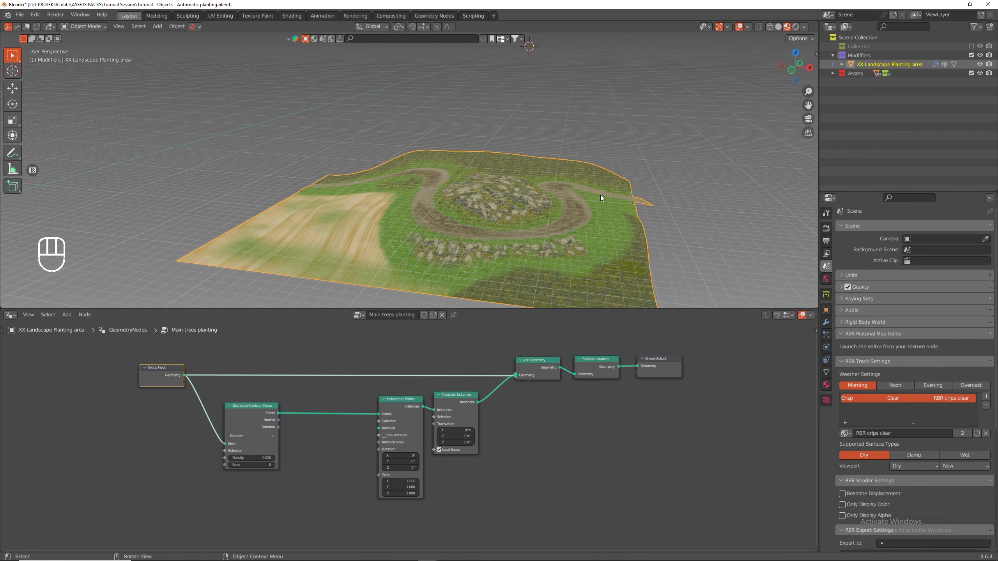
pyautogui.click(833, 74)
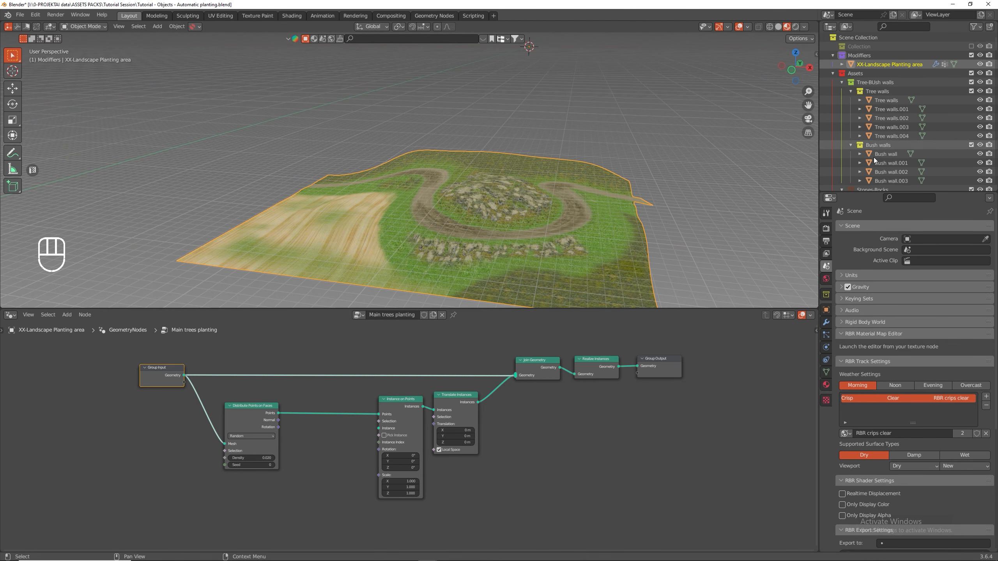
pyautogui.click(850, 92)
pyautogui.click(850, 100)
pyautogui.click(840, 109)
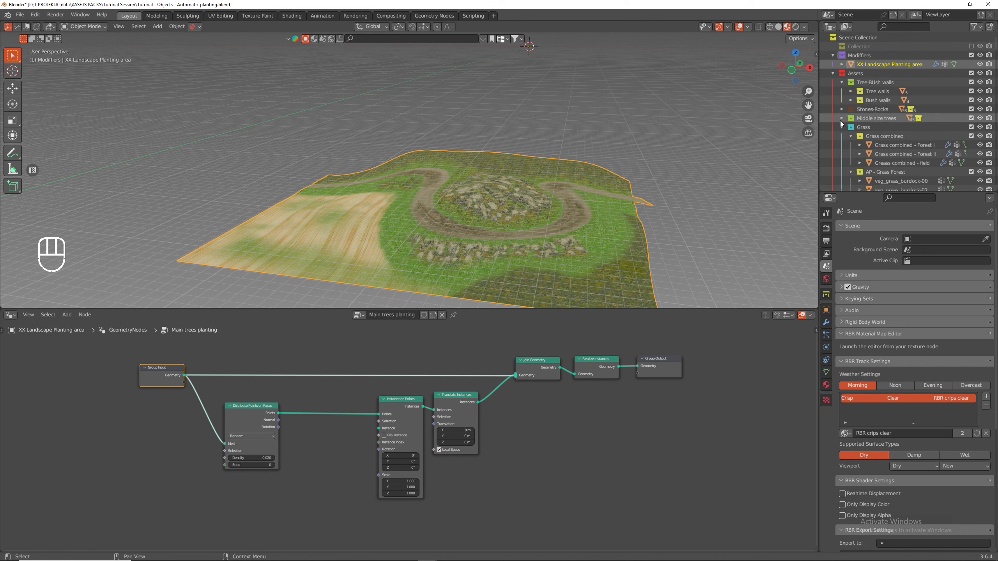
pyautogui.click(841, 119)
pyautogui.click(841, 127)
pyautogui.click(842, 136)
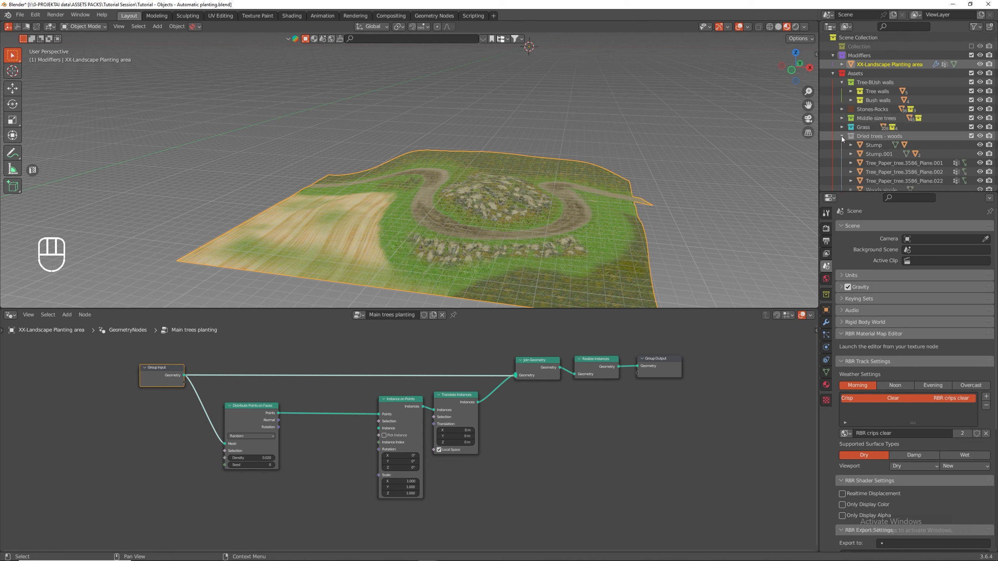
pyautogui.click(841, 145)
pyautogui.moveTo(876, 191); pyautogui.dragTo(881, 405)
pyautogui.click(841, 154)
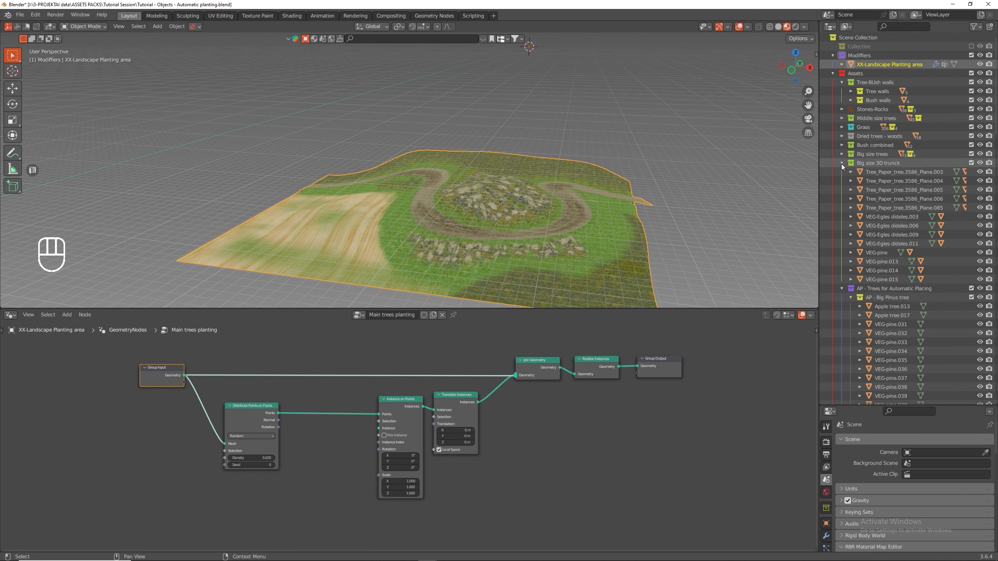
pyautogui.click(841, 163)
# - Collapse all AP subcollections inside AP - Trees for Automatic Placing and select that parent collection
pyautogui.click(850, 351)
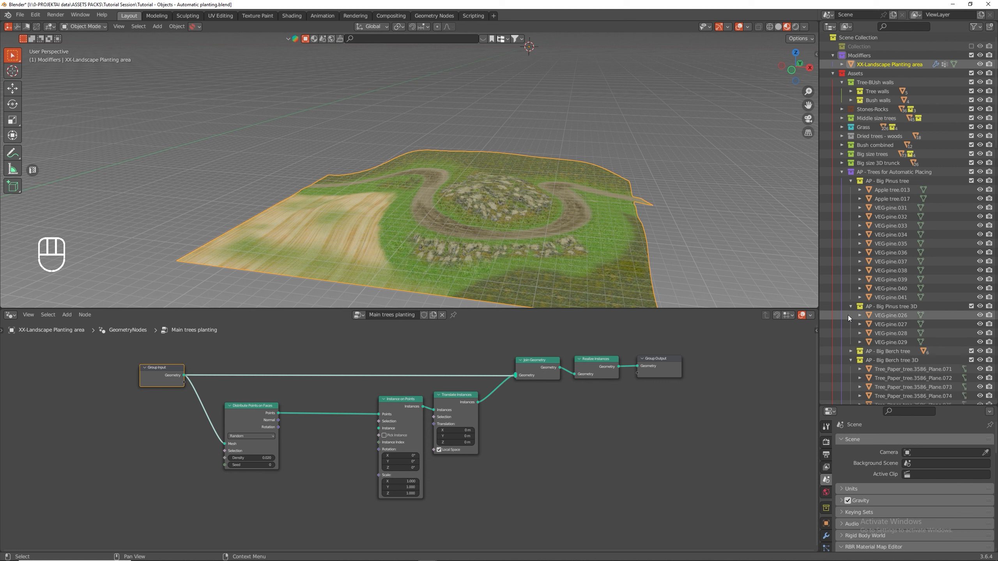
pyautogui.click(851, 306)
pyautogui.click(850, 324)
pyautogui.click(851, 333)
pyautogui.click(851, 181)
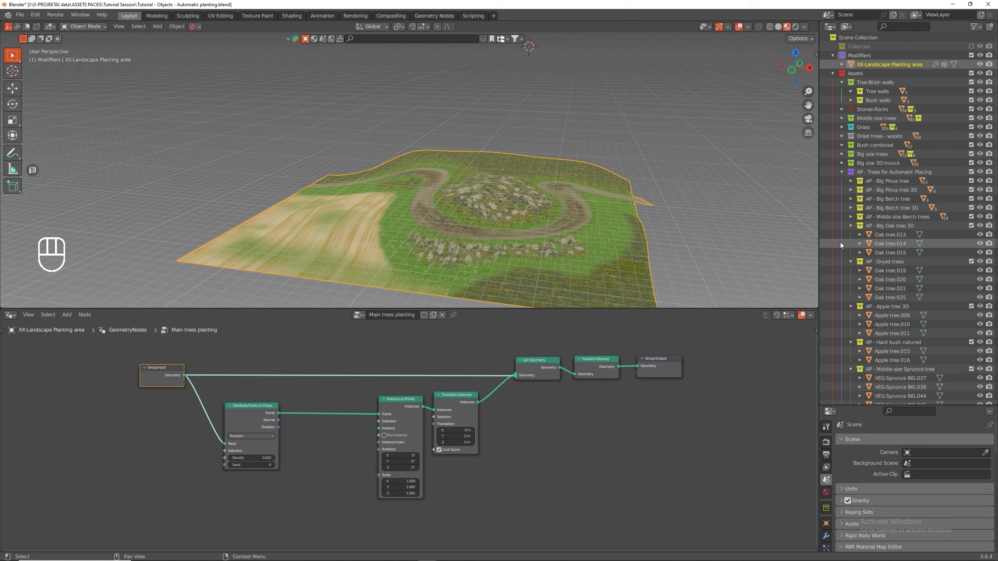
pyautogui.click(850, 225)
pyautogui.click(850, 235)
pyautogui.click(850, 243)
pyautogui.click(849, 252)
pyautogui.click(851, 262)
pyautogui.click(850, 270)
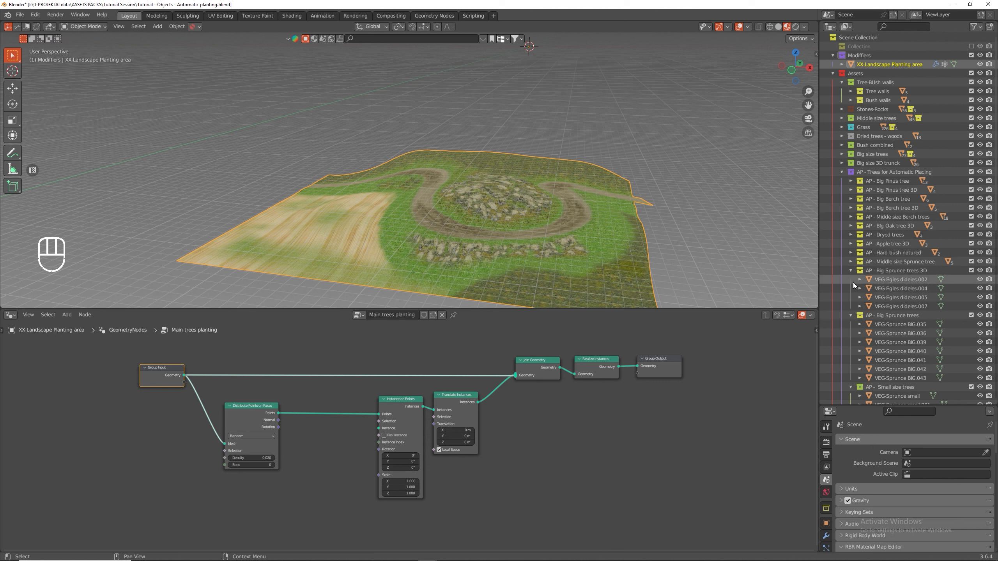
pyautogui.click(850, 280)
pyautogui.click(851, 289)
pyautogui.click(851, 297)
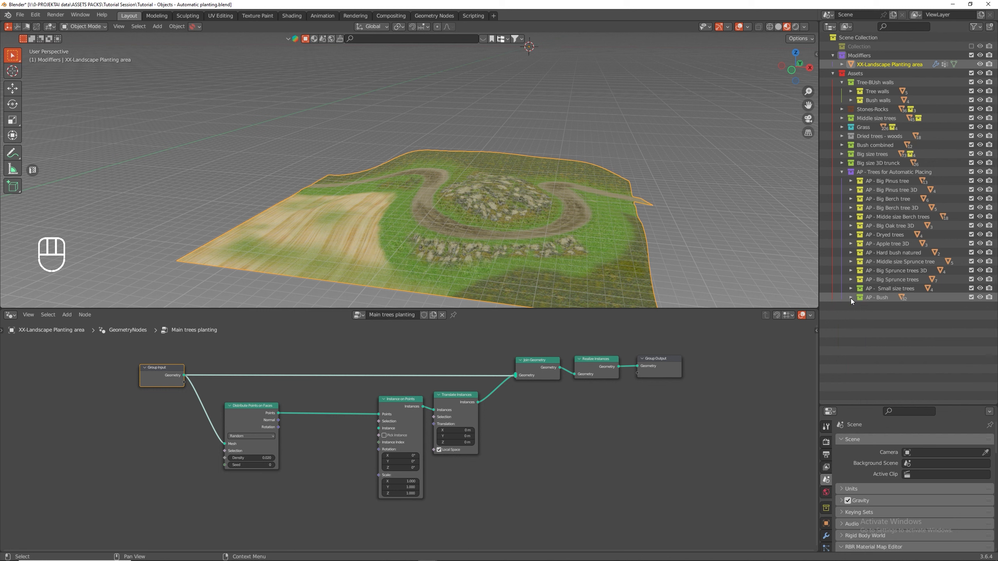
pyautogui.click(881, 175)
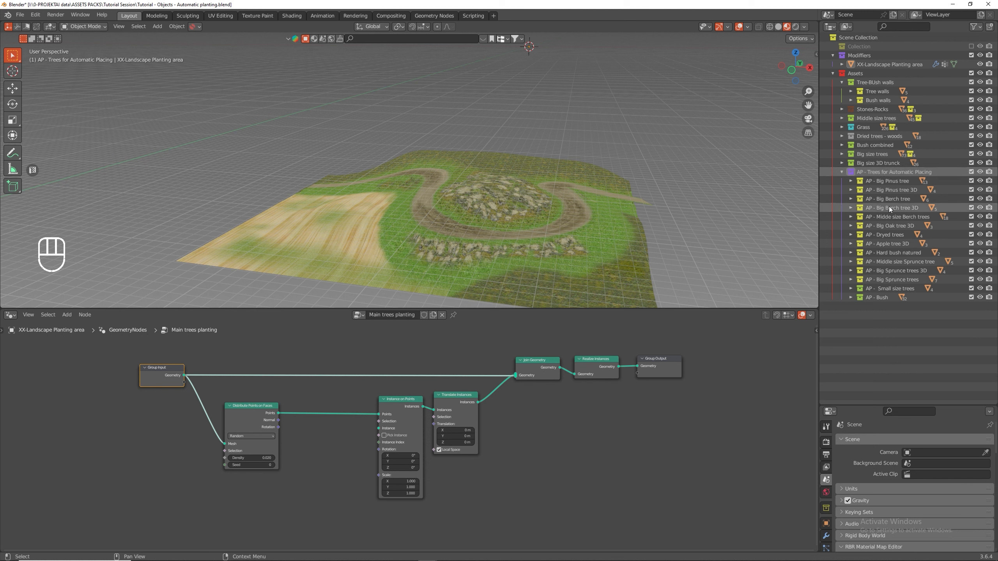
# - Add the AP - Big Pinus tree collection as a node feeding Instance on Points, with Pick Instance, Separate Children and Reset Children enabled
pyautogui.moveTo(880, 182); pyautogui.dragTo(345, 449)
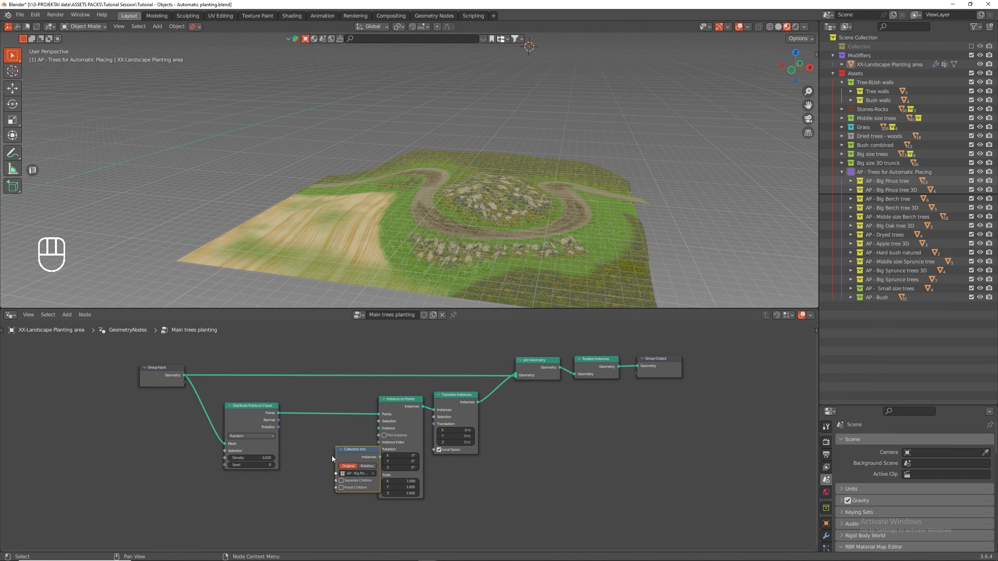
pyautogui.scroll(5, 332, 455)
pyautogui.click(330, 392)
pyautogui.click(433, 402)
pyautogui.click(272, 483)
pyautogui.click(272, 502)
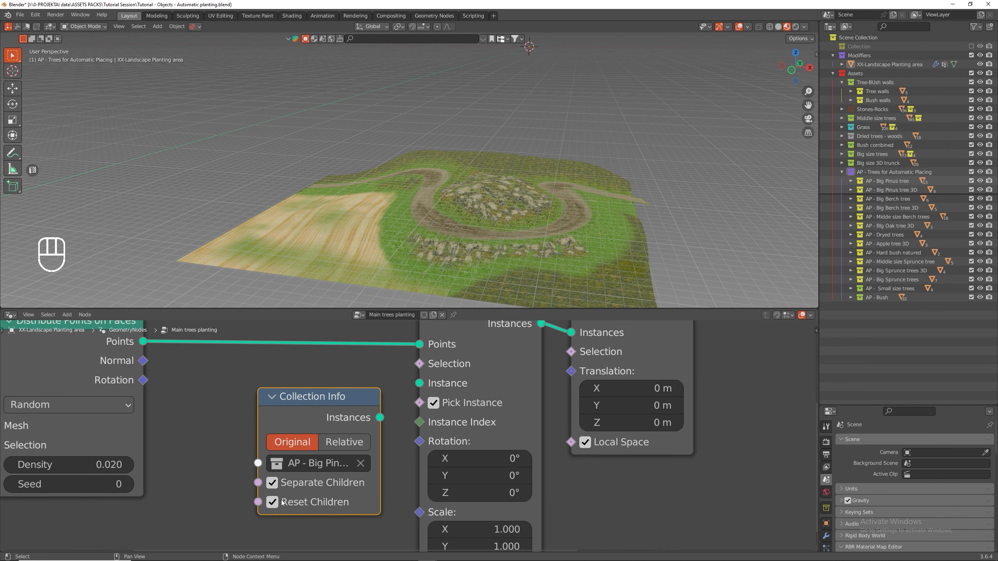
pyautogui.moveTo(337, 402); pyautogui.dragTo(368, 371)
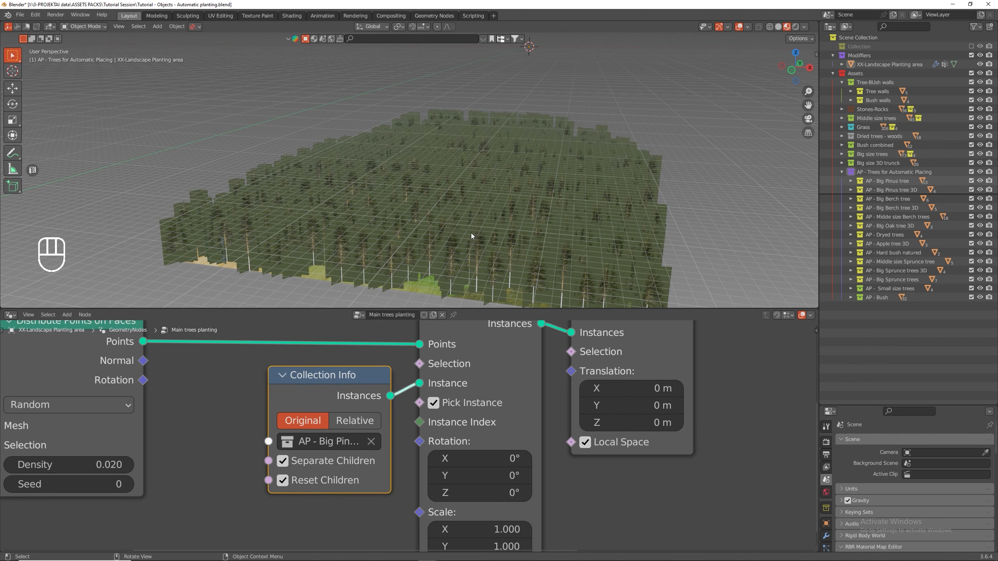
# - Set the landscape planting area's RBR object type to Object Blocks with its level of detail at Near
pyautogui.moveTo(593, 209); pyautogui.dragTo(549, 182, button='middle')
pyautogui.scroll(4, 433, 208)
pyautogui.scroll(-5, 452, 174)
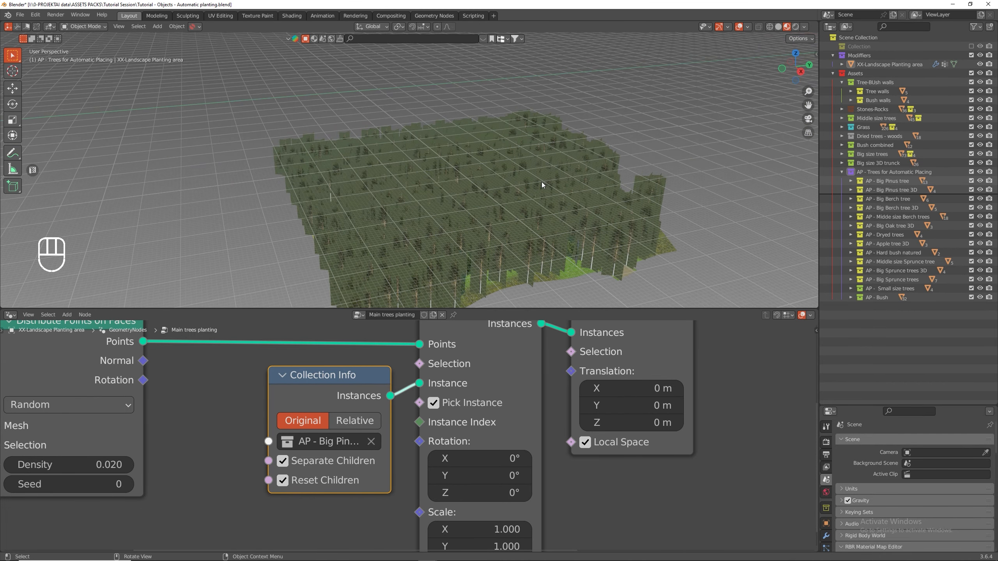
pyautogui.click(572, 274)
pyautogui.moveTo(872, 406); pyautogui.dragTo(869, 333)
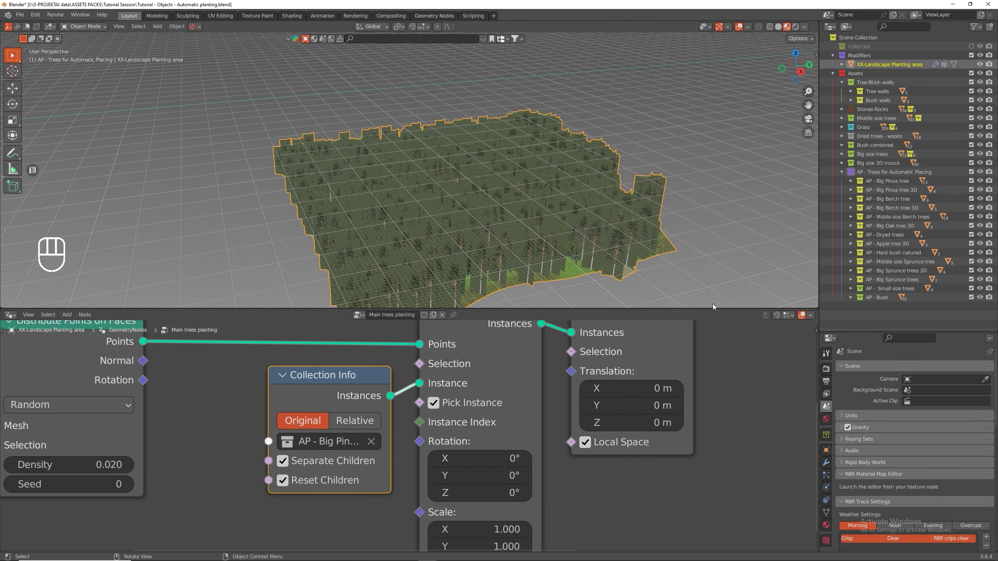
pyautogui.click(826, 451)
pyautogui.scroll(-2, 906, 416)
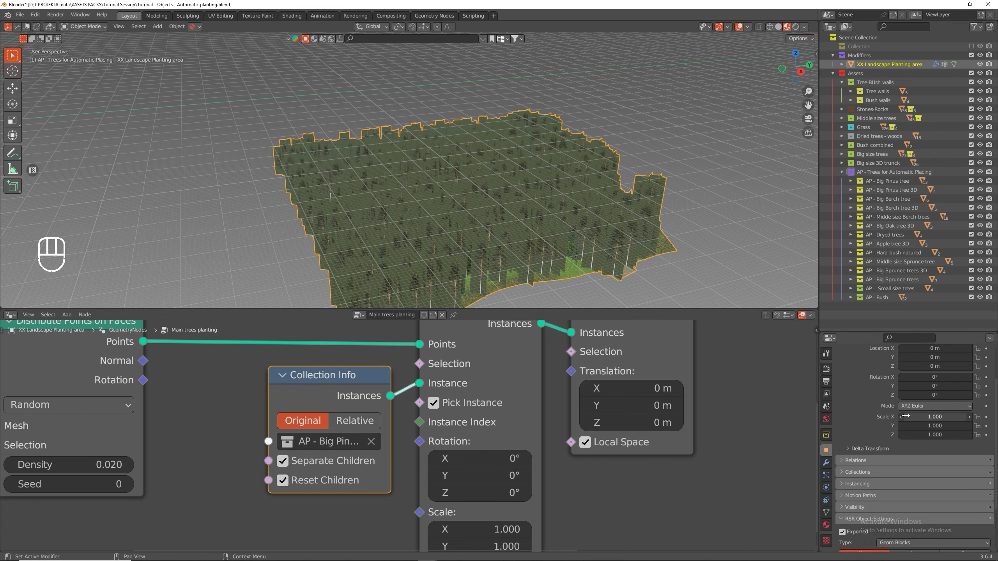
pyautogui.scroll(-4, 905, 416)
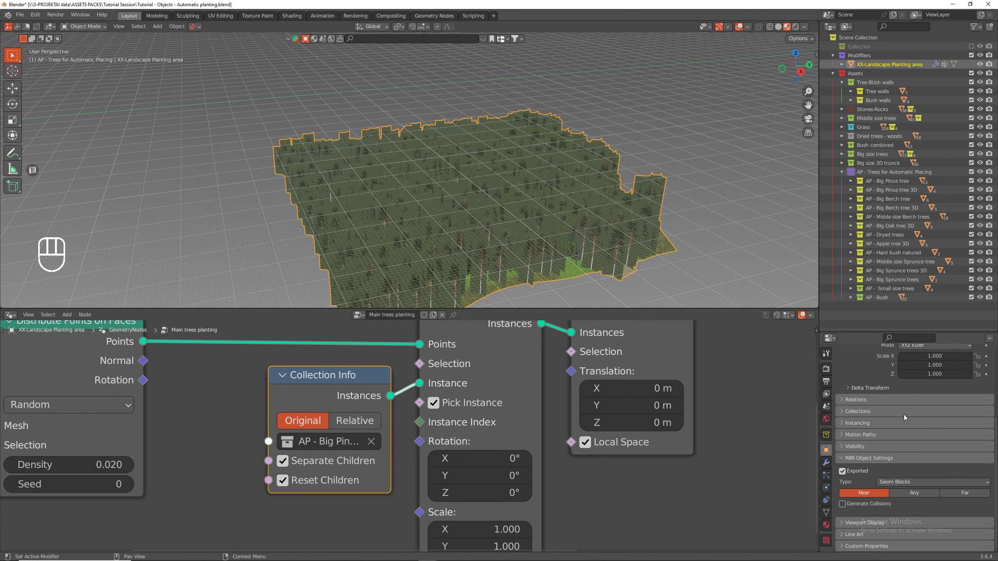
pyautogui.click(910, 481)
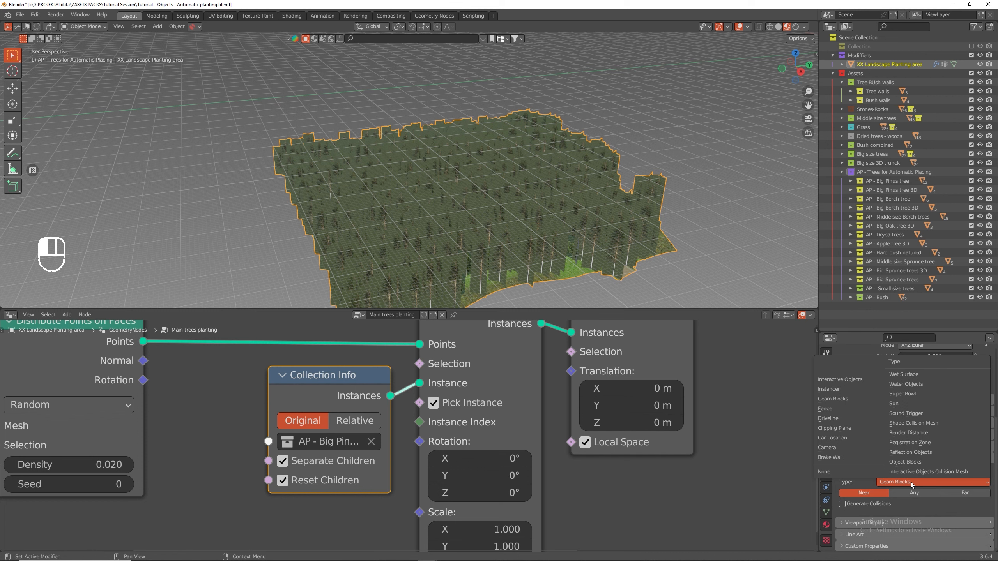
pyautogui.click(904, 462)
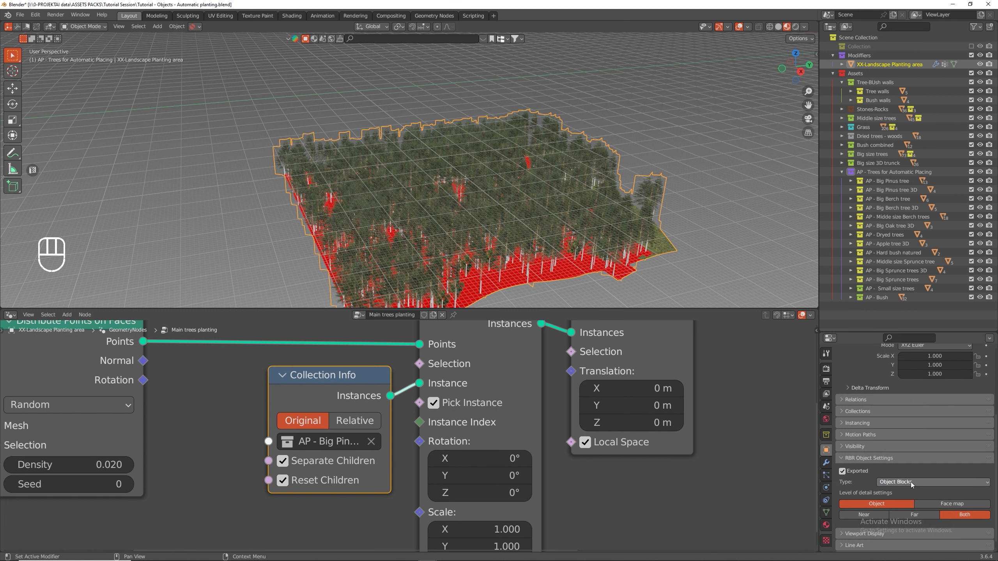
pyautogui.moveTo(489, 210); pyautogui.dragTo(477, 189, button='middle')
pyautogui.scroll(3, 406, 175)
pyautogui.moveTo(415, 180)
pyautogui.mouseDown(button='middle')
pyautogui.moveTo(338, 174)
pyautogui.moveTo(403, 176)
pyautogui.mouseUp(button='middle')
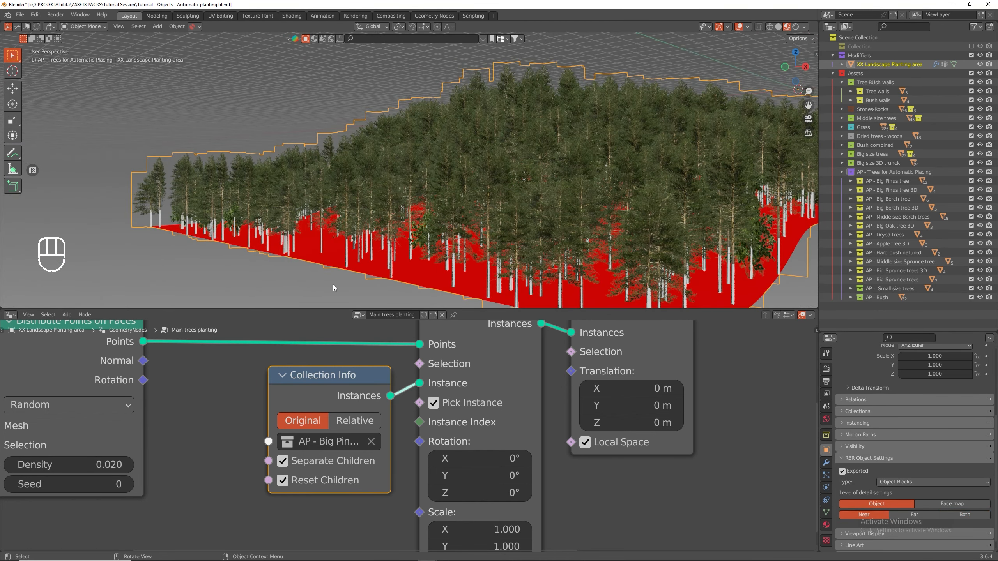
# - Nudge the Collection Info node beside Instance on Points and cut the link from Group Input to Join Geometry
pyautogui.scroll(-4, 355, 369)
pyautogui.moveTo(367, 372); pyautogui.dragTo(363, 368)
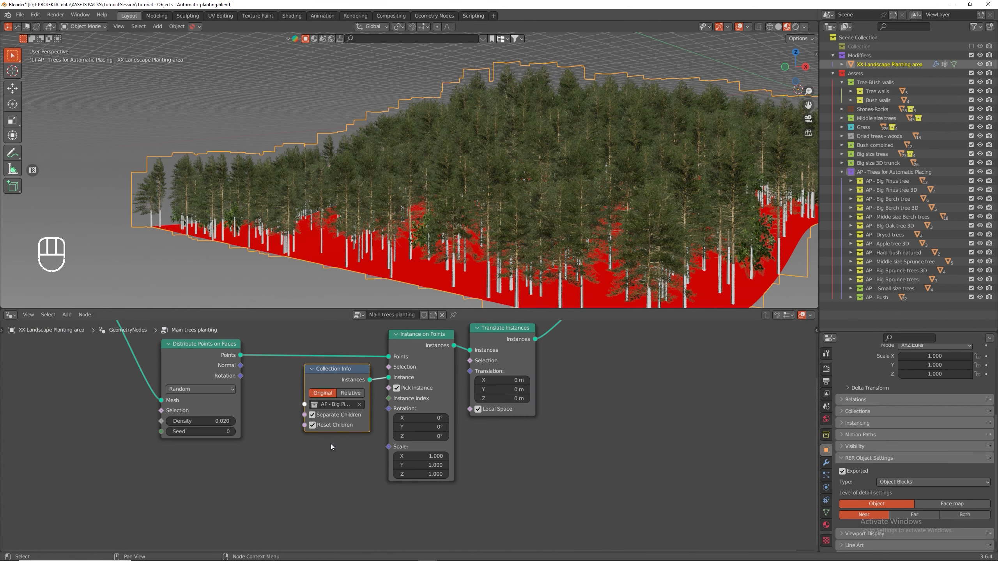
pyautogui.scroll(-4, 383, 202)
pyautogui.moveTo(390, 176); pyautogui.dragTo(424, 159, button='middle')
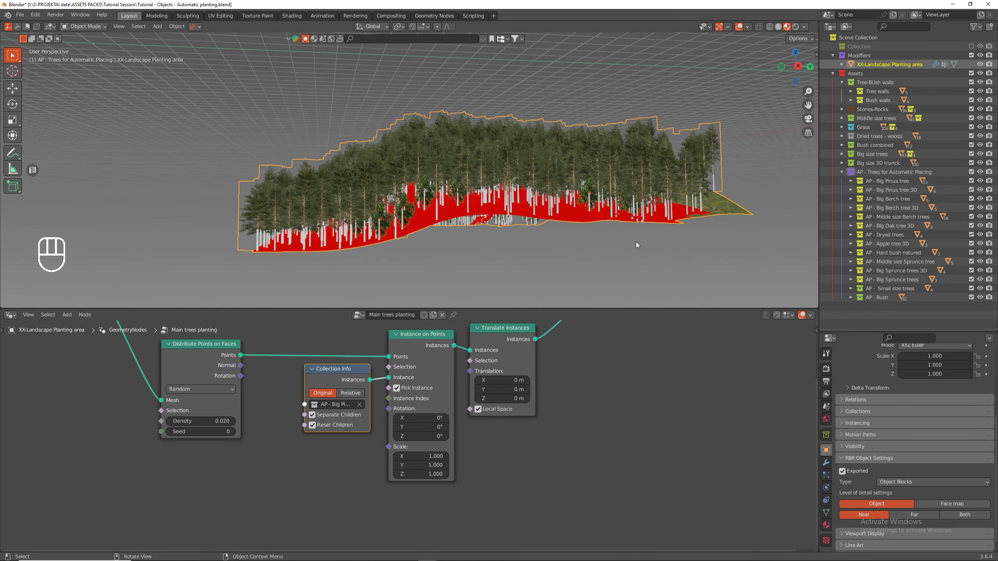
pyautogui.scroll(-3, 558, 310)
pyautogui.moveTo(591, 364); pyautogui.dragTo(612, 435, button='middle')
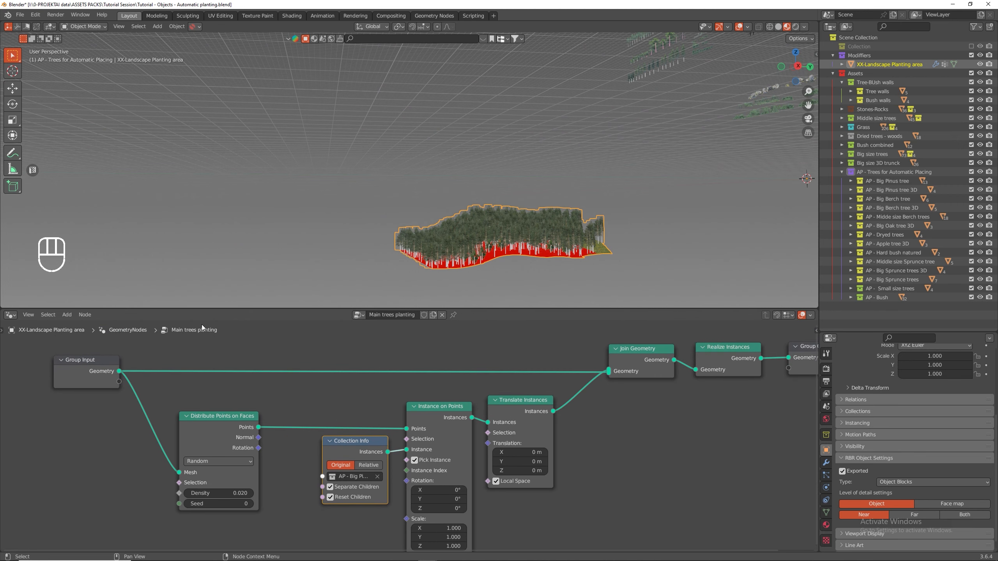
pyautogui.press('t')
pyautogui.click(16, 372)
pyautogui.moveTo(339, 363); pyautogui.dragTo(338, 379)
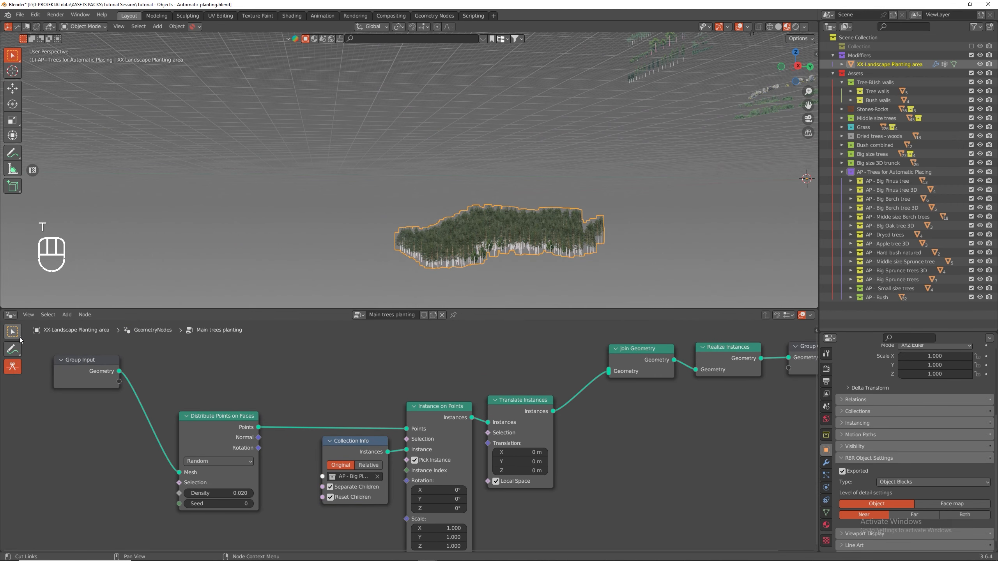
pyautogui.click(14, 332)
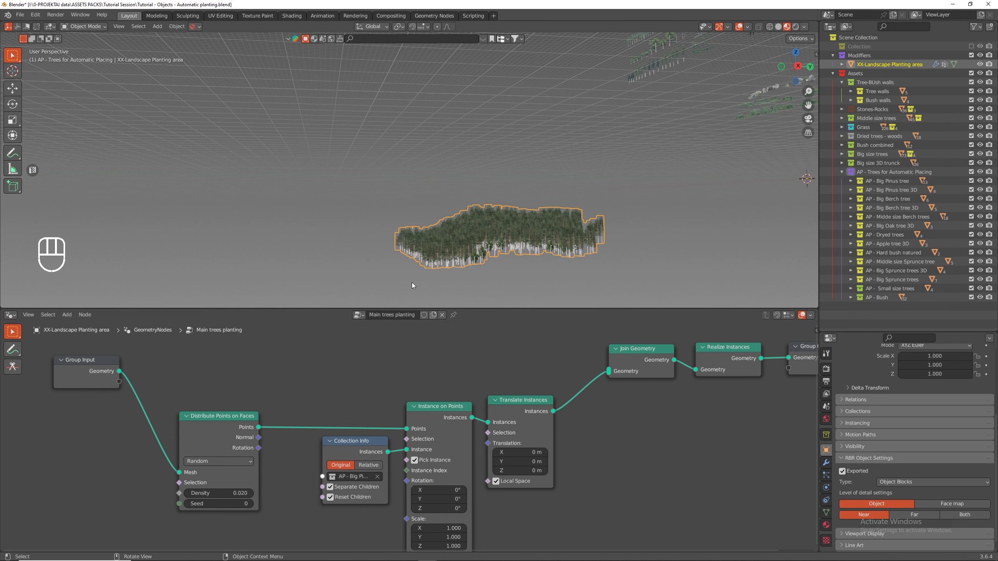
# - Collapse the Assets collection and include the original landscape's Collection in the view layer beneath the planted trees
pyautogui.moveTo(627, 206); pyautogui.dragTo(625, 215, button='middle')
pyautogui.click(832, 74)
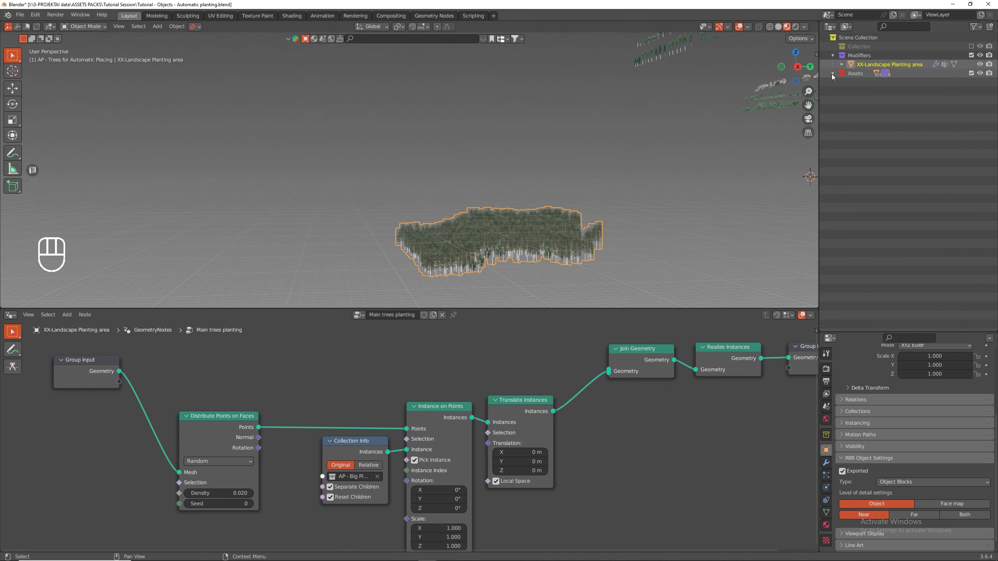
pyautogui.click(971, 46)
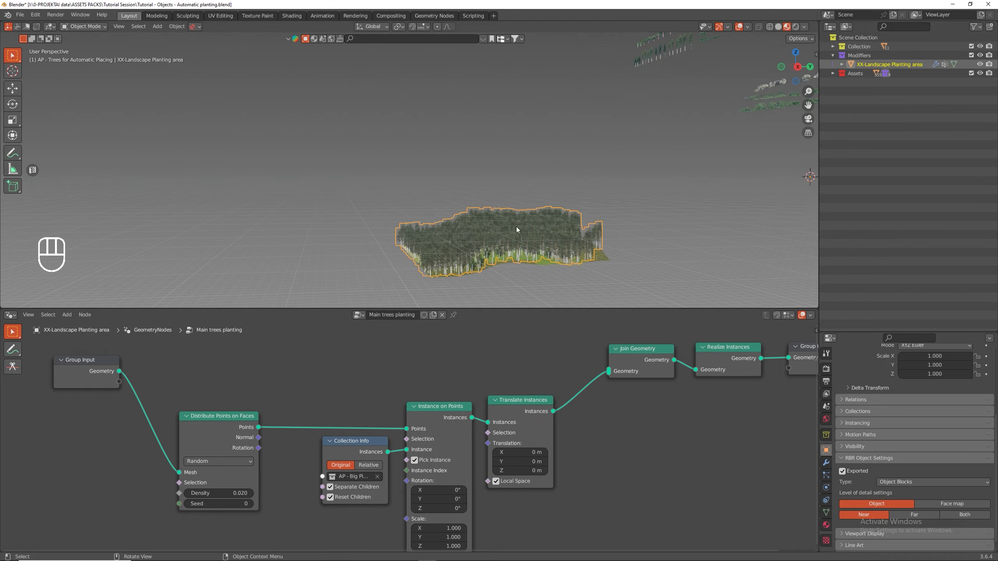
pyautogui.scroll(6, 463, 246)
pyautogui.keyDown('shift'); pyautogui.moveTo(494, 246); pyautogui.dragTo(502, 113, button='middle'); pyautogui.keyUp('shift')
pyautogui.moveTo(452, 208); pyautogui.dragTo(464, 182, button='middle')
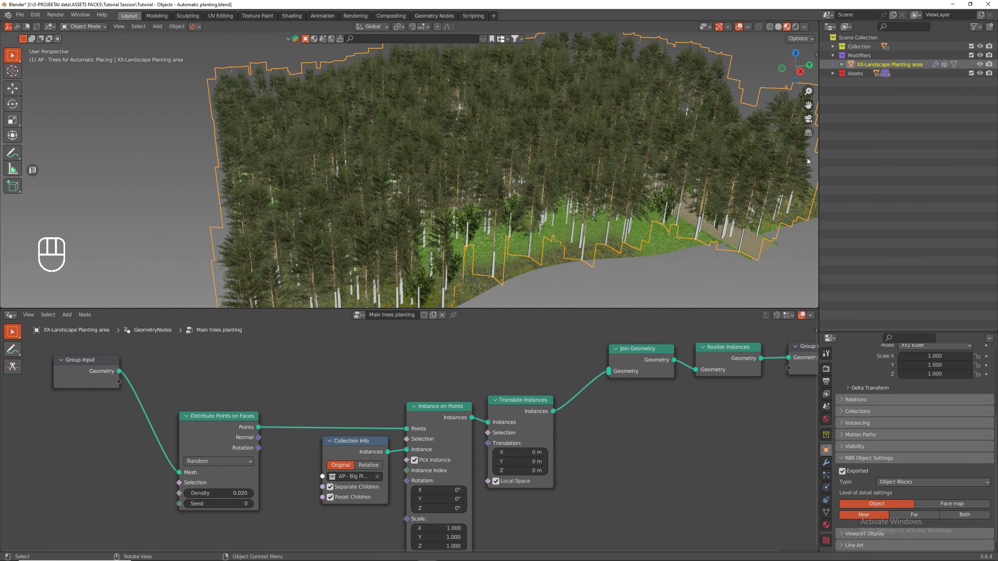
# - Exclude the Modifiers collection from the view layer to show the bare landscape with its road
pyautogui.click(971, 55)
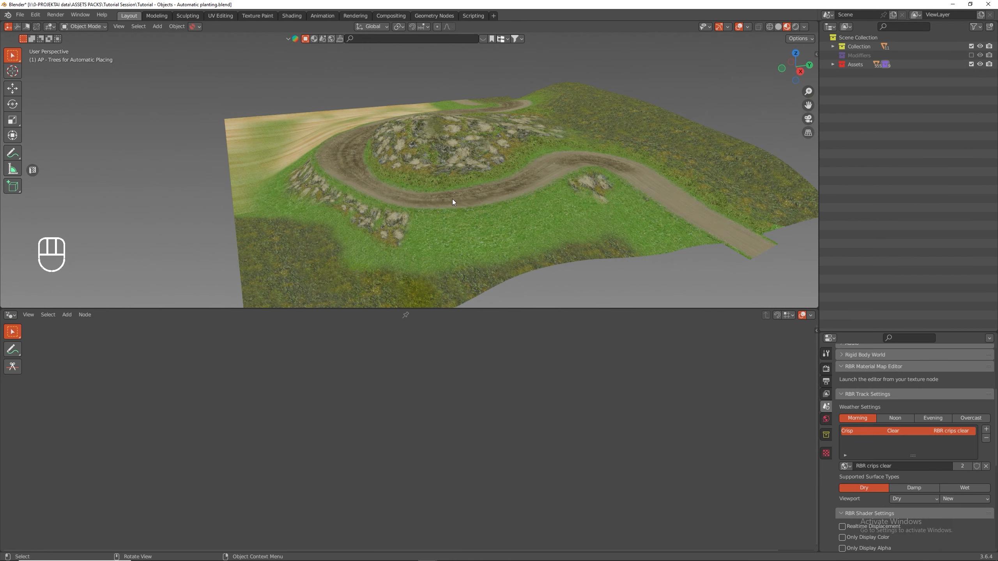
pyautogui.scroll(5, 452, 199)
pyautogui.moveTo(452, 199); pyautogui.dragTo(465, 226, button='middle')
pyautogui.rightClick(490, 219)
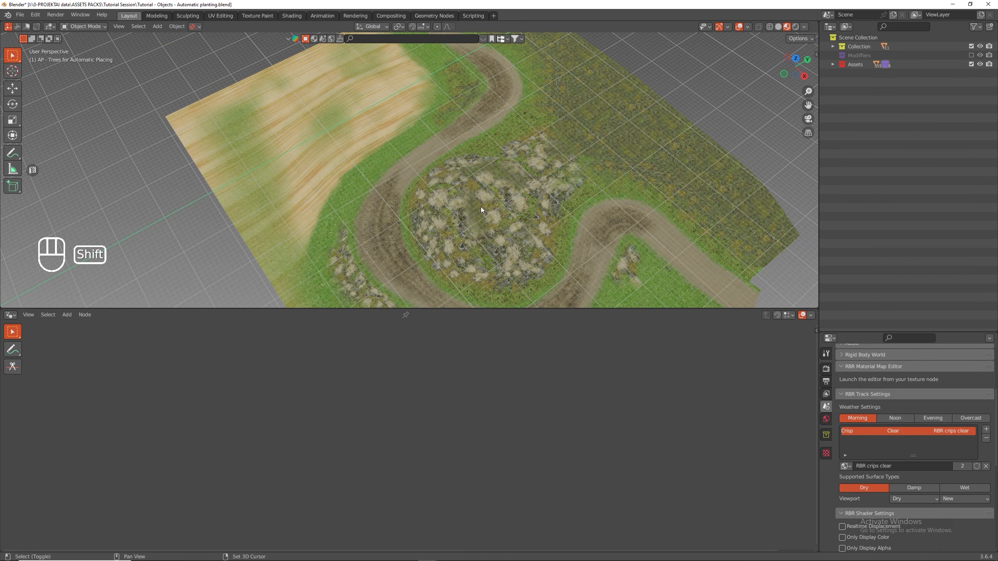
# - Add a mesh plane at the 3D cursor and scale it in top view by about 24.7 over the rocky area inside the road bend
pyautogui.hotkey('shift', 'a')
pyautogui.moveTo(495, 221)
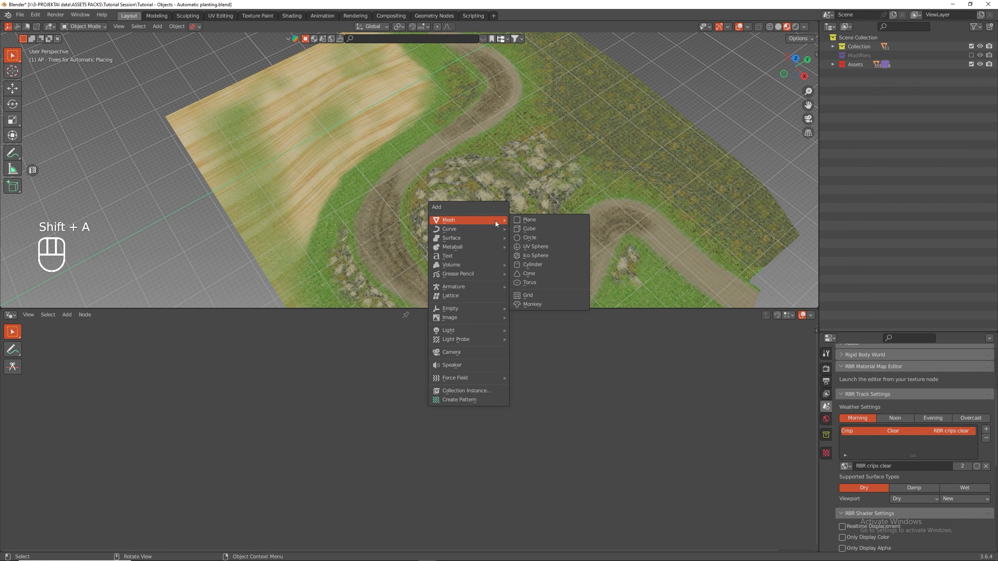
pyautogui.click(527, 219)
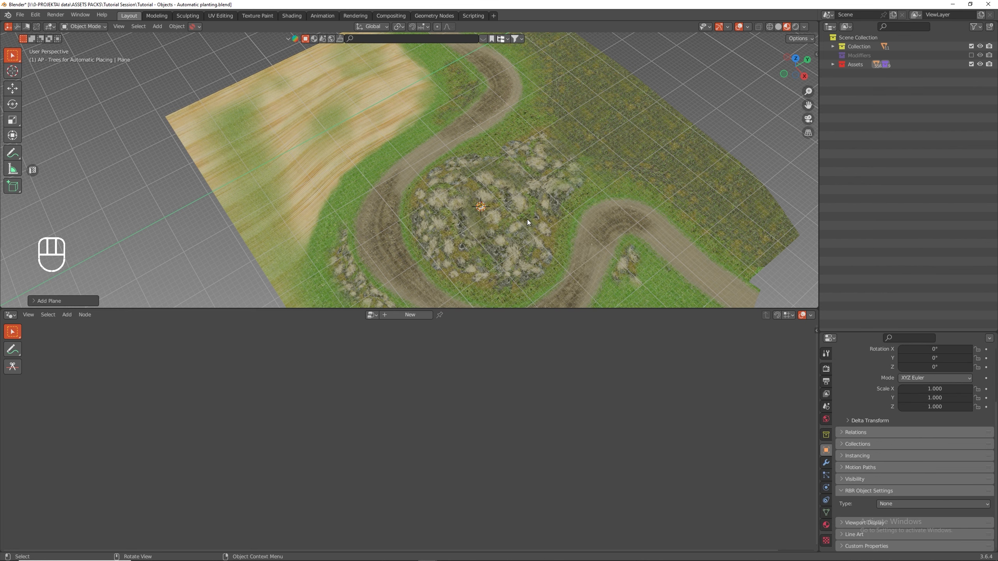
pyautogui.press('KP_5')
pyautogui.press('KP_7')
pyautogui.keyDown('shift'); pyautogui.moveTo(528, 197); pyautogui.dragTo(440, 201, button='middle'); pyautogui.keyUp('shift')
pyautogui.press('s')
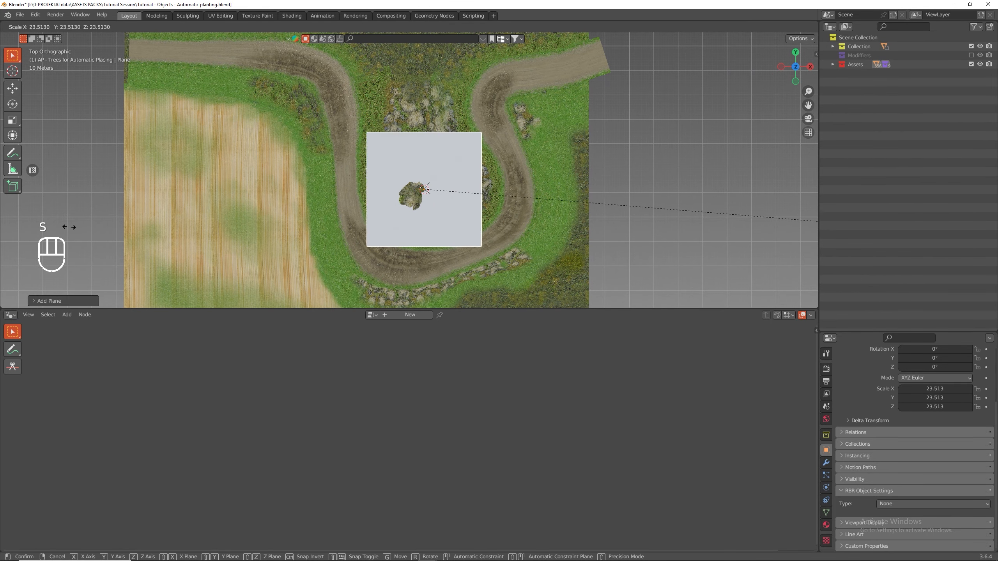
pyautogui.click(84, 224)
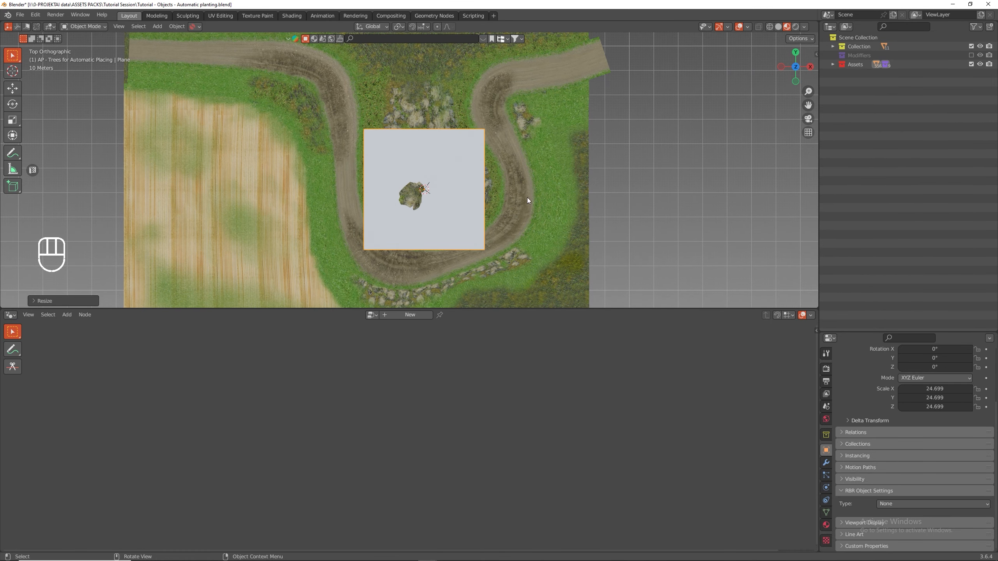
# - Apply the plane's scale and bevel its four corner vertices to turn it into an octagon
pyautogui.hotkey('ctrl', 'a')
pyautogui.click(500, 232)
pyautogui.press('Tab')
pyautogui.hotkey('ctrl', 'shift', 'b')
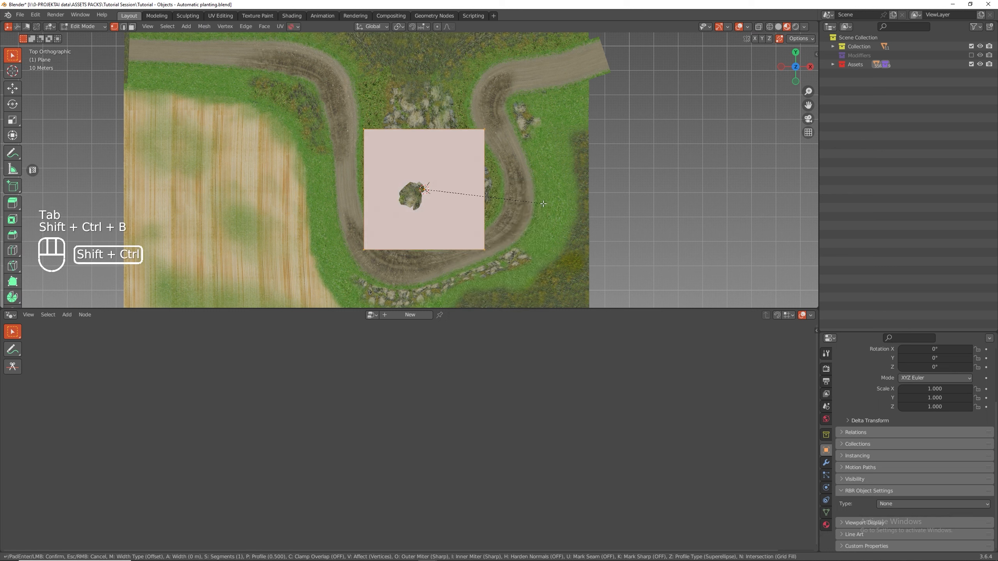
pyautogui.click(573, 209)
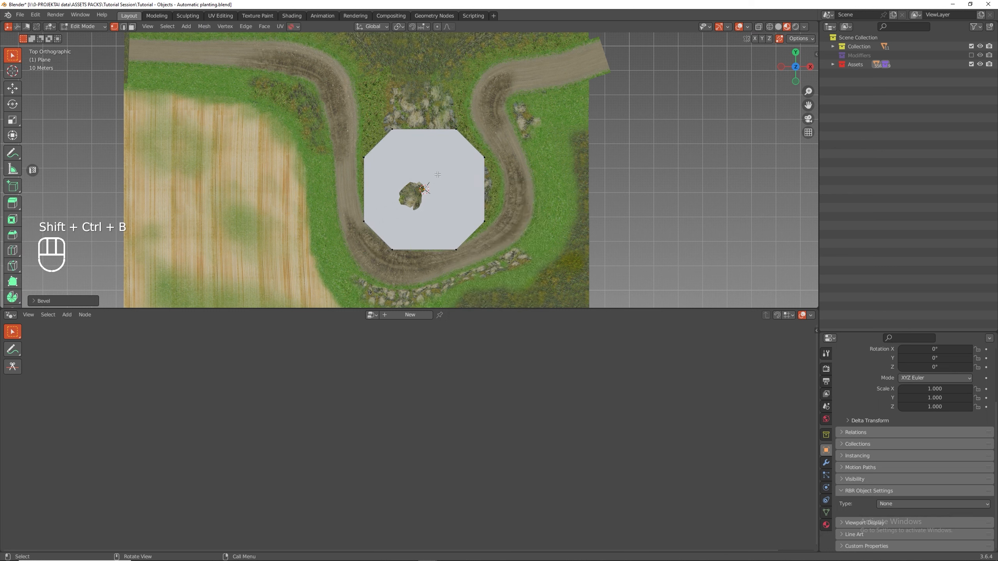
# - Move the octagon's two upper vertices up beyond the rocky patch between the road's two arms
pyautogui.keyDown('shift'); pyautogui.moveTo(396, 130); pyautogui.dragTo(381, 163, button='middle'); pyautogui.keyUp('shift')
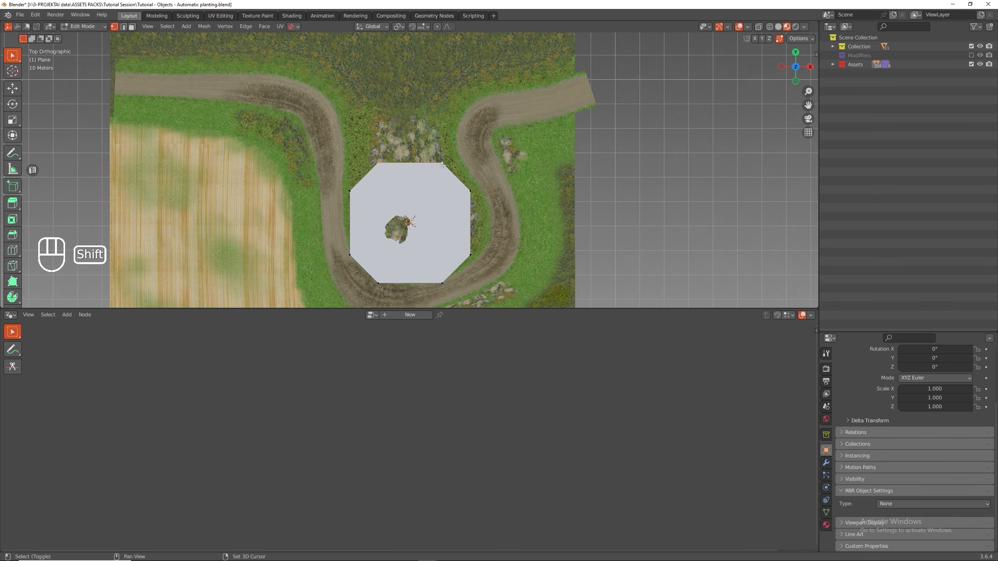
pyautogui.press('g')
pyautogui.click(431, 109)
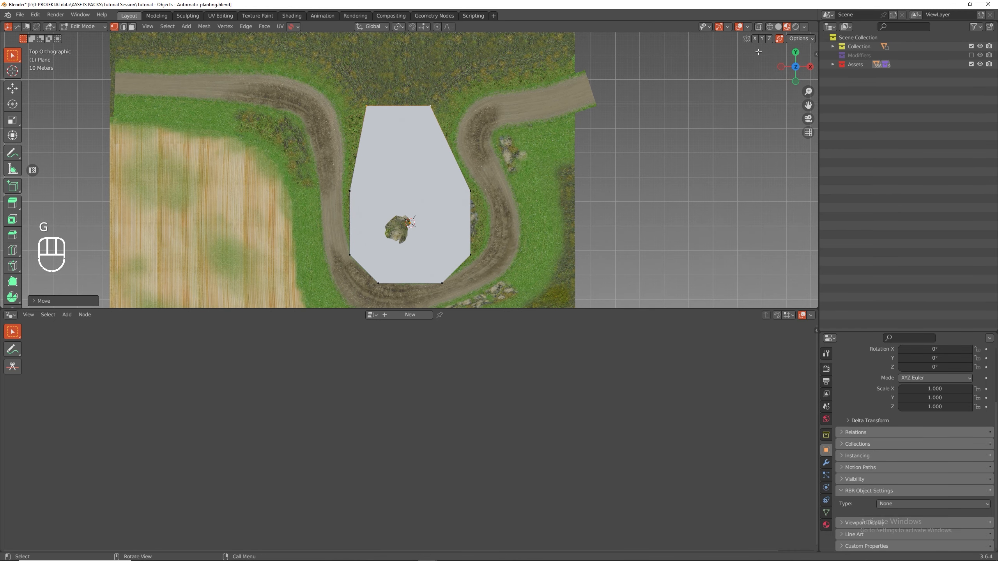
# - Show the scene in wireframe with X-ray off and fit the plane's left and right side vertices to the road's inner edge
pyautogui.click(769, 26)
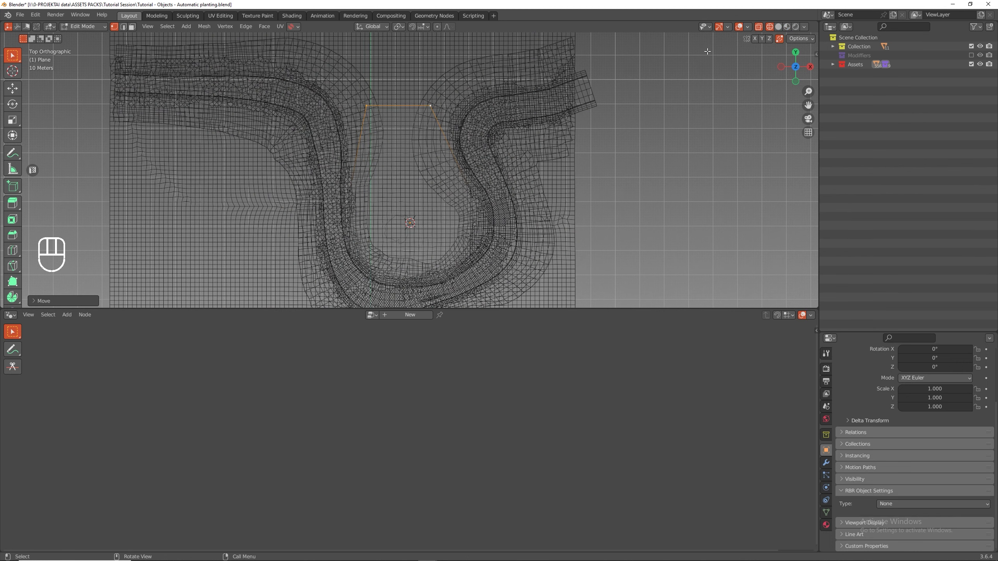
pyautogui.click(759, 28)
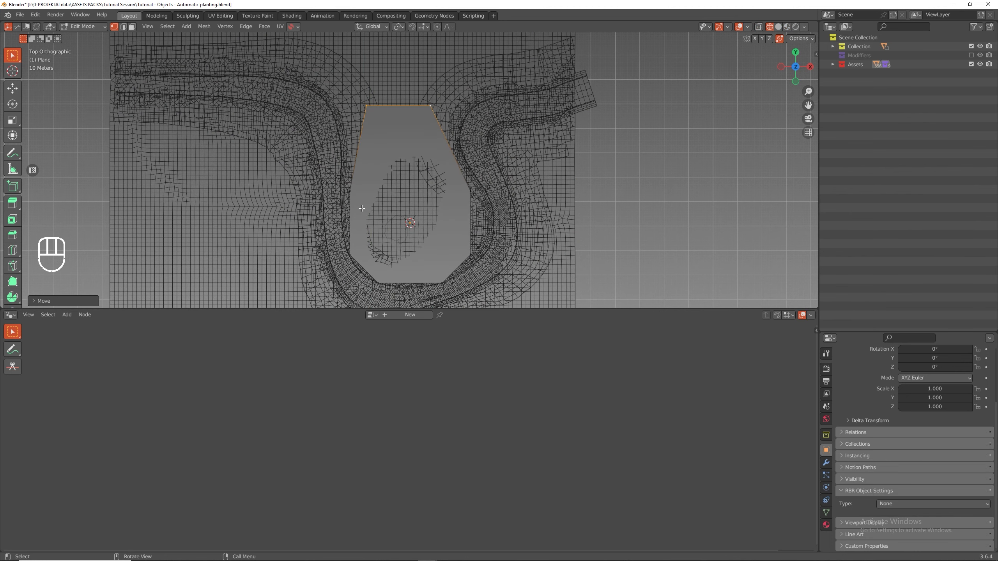
pyautogui.click(352, 203)
pyautogui.press('g')
pyautogui.press('g')
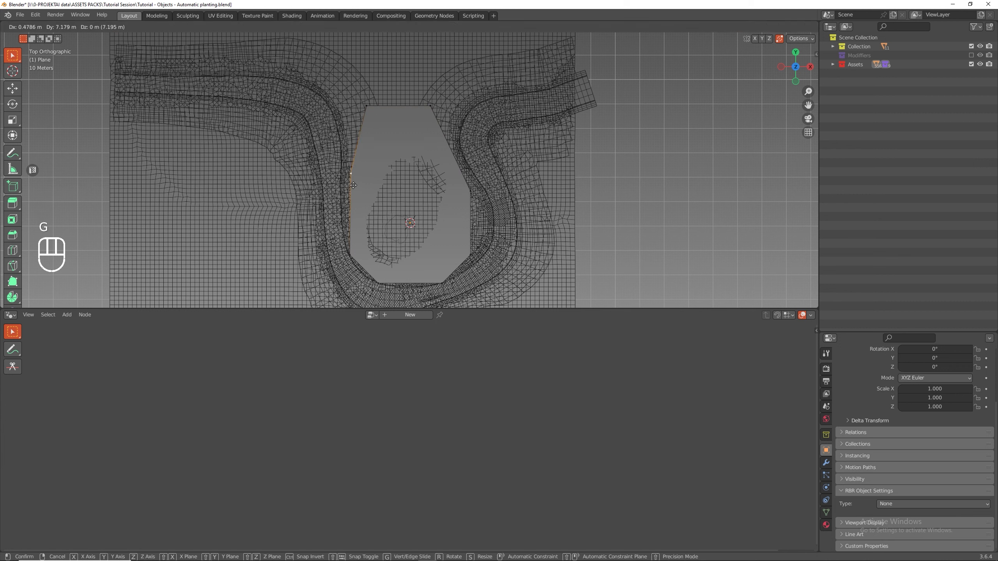
pyautogui.press('g')
pyautogui.click(484, 217)
# - Move the plane's two lower vertices to the right so they follow the inside of the road's bottom curve
pyautogui.click(443, 282)
pyautogui.press('g')
pyautogui.click(474, 259)
pyautogui.click(383, 284)
pyautogui.press('g')
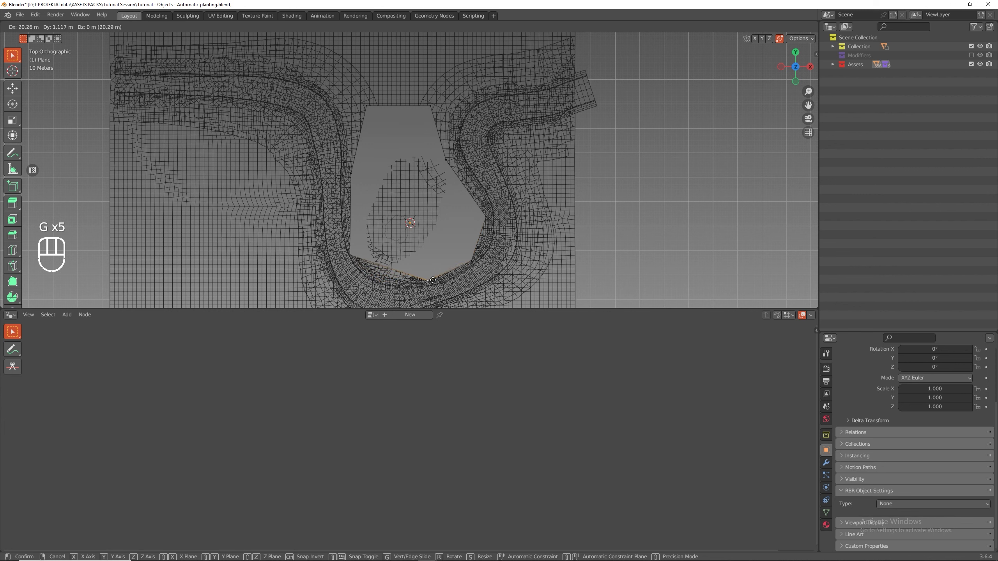
pyautogui.click(439, 282)
# - Subdivide the two edges meeting at the plane's lower-left corner to gain extra outline vertices
pyautogui.keyDown('shift'); pyautogui.click(350, 257); pyautogui.keyUp('shift')
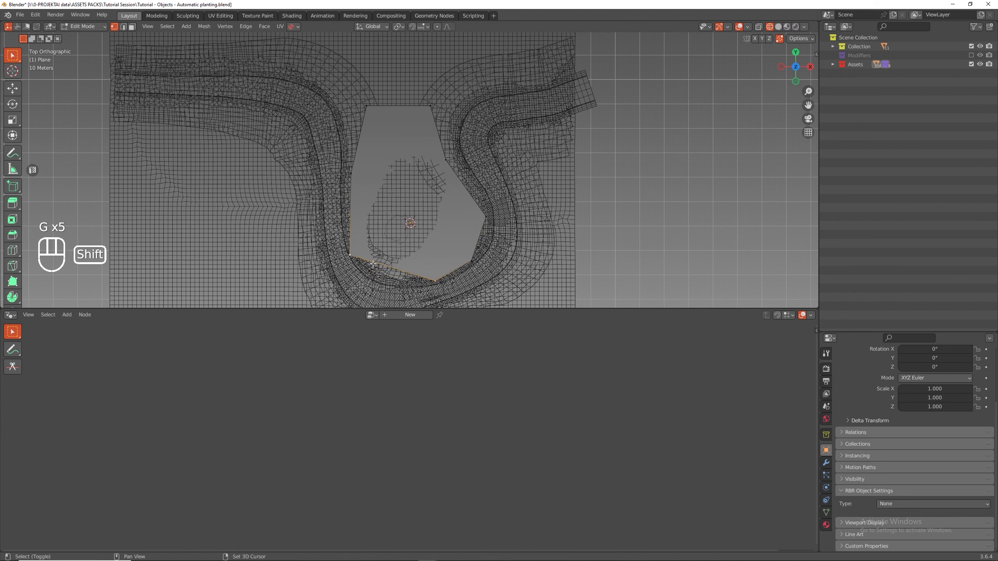
pyautogui.keyDown('shift'); pyautogui.click(351, 174); pyautogui.keyUp('shift')
pyautogui.rightClick(389, 240)
pyautogui.moveTo(389, 240)
pyautogui.press('s')
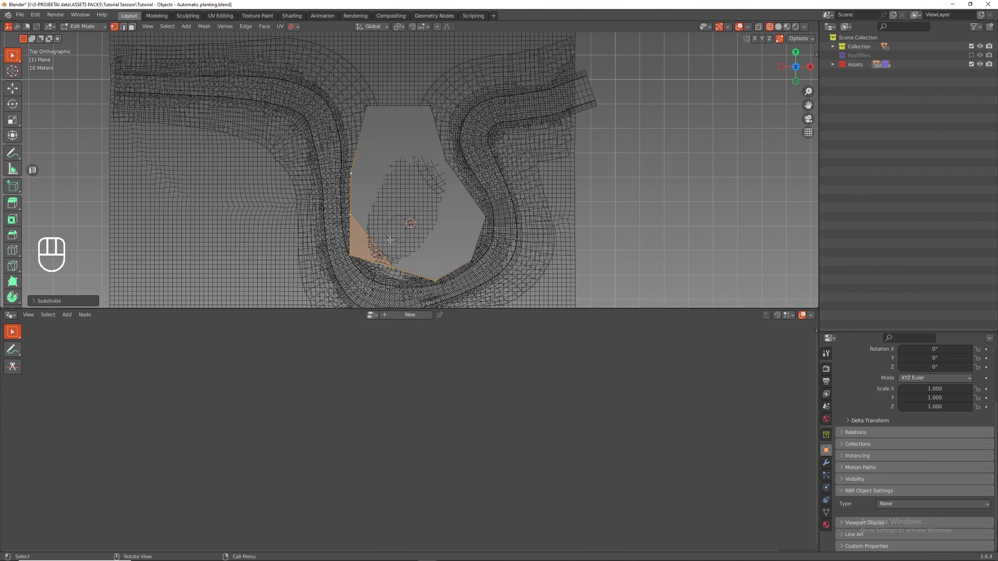
# - Move the new vertices and the lower-left corner outward to follow the road's inner curve
pyautogui.click(392, 270)
pyautogui.press('g')
pyautogui.press('g')
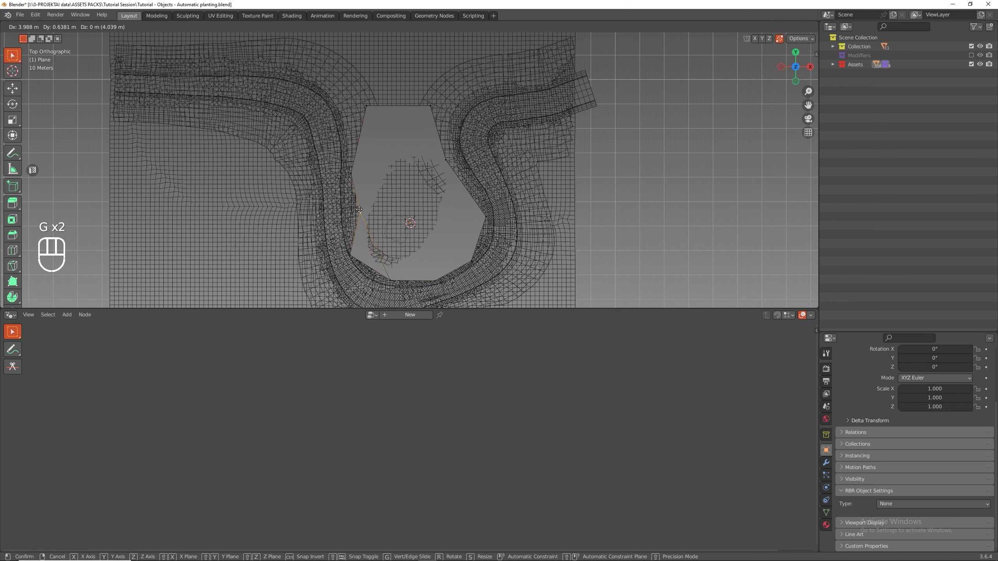
pyautogui.click(348, 201)
pyautogui.click(353, 259)
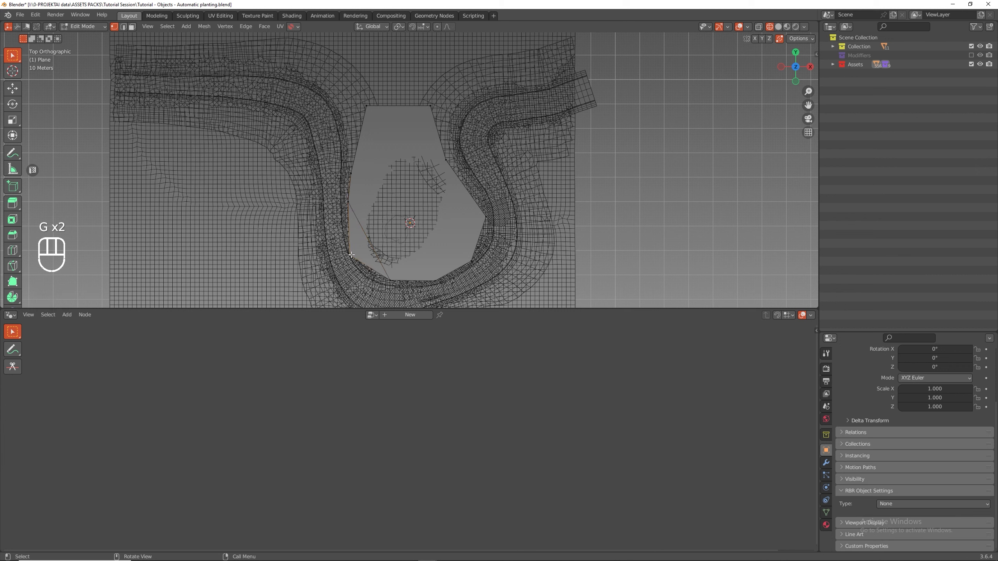
pyautogui.press('g')
pyautogui.click(356, 255)
pyautogui.click(387, 282)
pyautogui.press('g')
pyautogui.press('g')
pyautogui.click(384, 283)
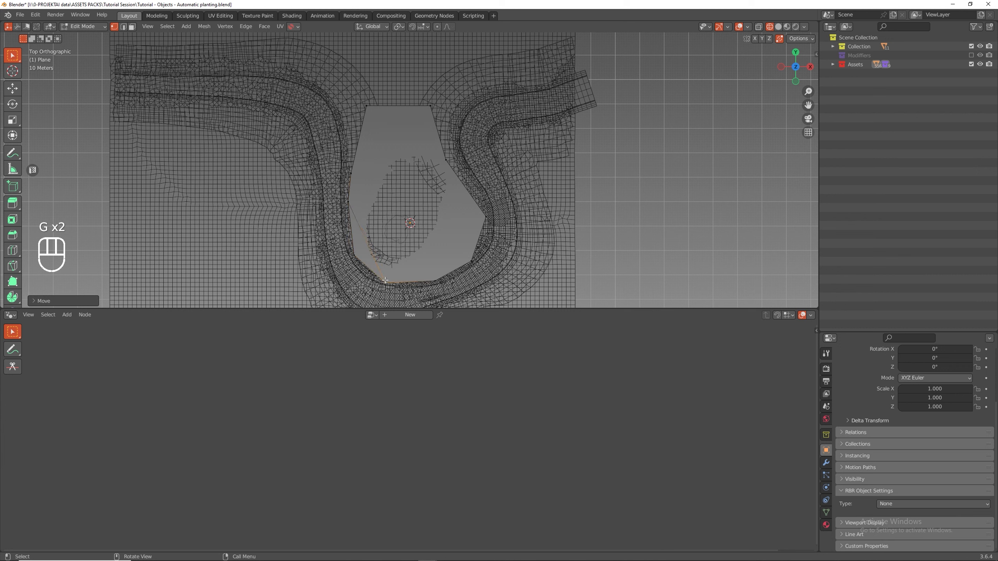
# - Reposition the plane's upper-left side vertex and both top corners to fit between the road's two arms
pyautogui.click(350, 174)
pyautogui.press('g')
pyautogui.click(365, 154)
pyautogui.click(366, 106)
pyautogui.press('g')
pyautogui.click(374, 92)
pyautogui.click(431, 106)
pyautogui.press('g')
pyautogui.click(417, 119)
# - Return to Object Mode and lower the plane along the Z axis beneath the hill inside the road bend
pyautogui.moveTo(417, 119); pyautogui.dragTo(460, 87, button='middle')
pyautogui.press('Tab')
pyautogui.press('Tab')
pyautogui.press('Tab')
pyautogui.scroll(-3, 455, 92)
pyautogui.press('g')
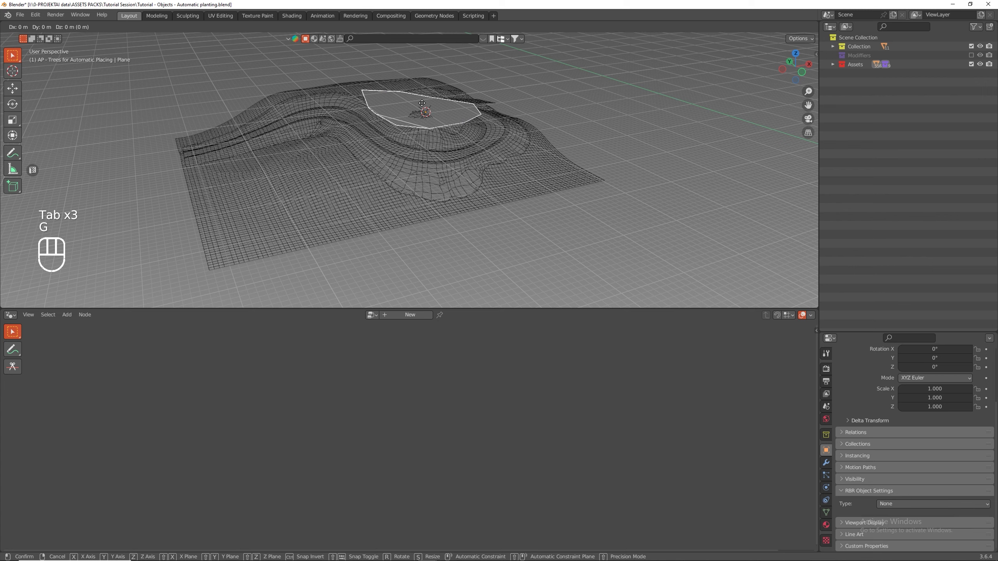
pyautogui.press('z')
pyautogui.click(420, 130)
# - Move the plane to the Modifiers collection and include that collection in the view layer
pyautogui.moveTo(542, 148); pyautogui.dragTo(497, 165, button='middle')
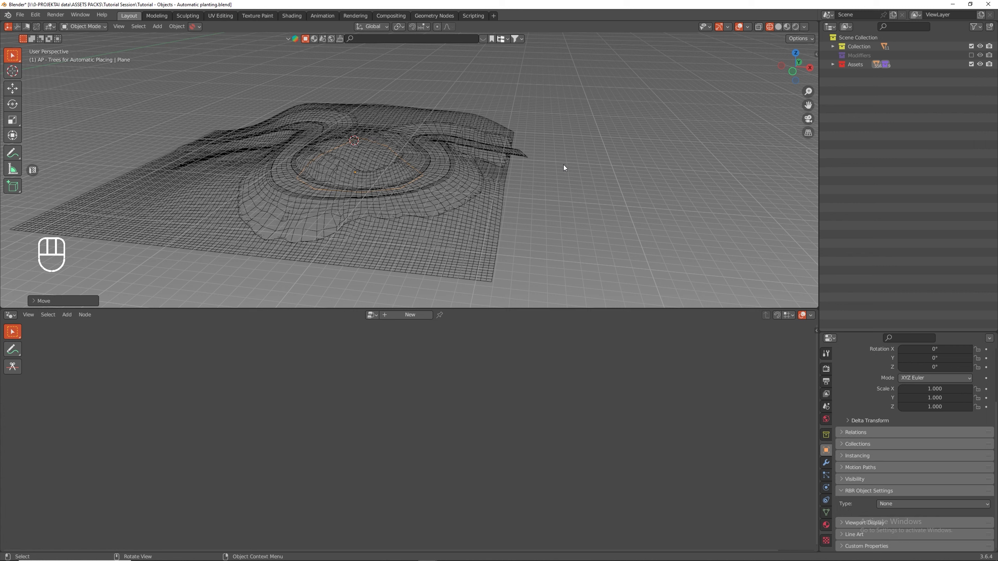
pyautogui.press('m')
pyautogui.click(665, 130)
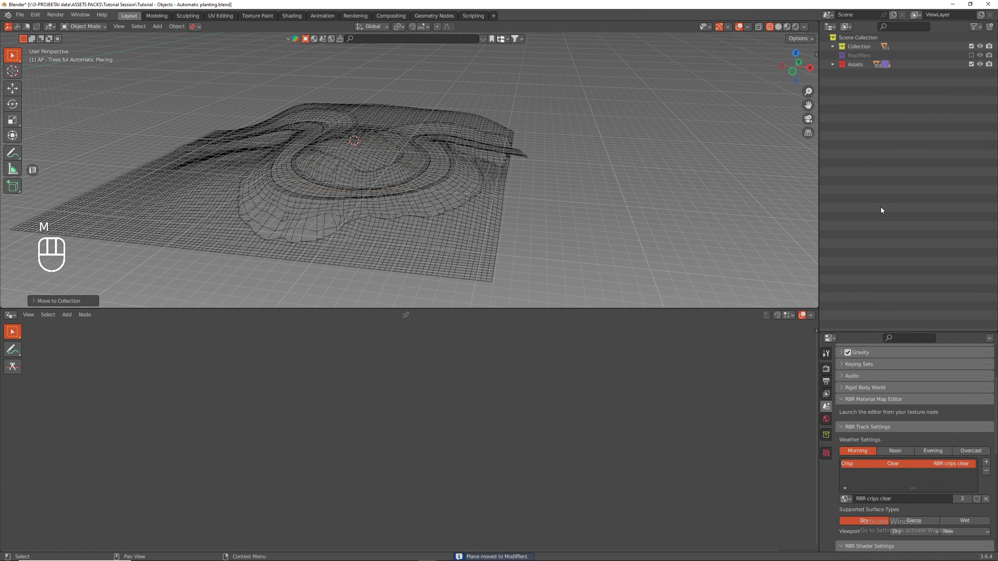
pyautogui.click(970, 55)
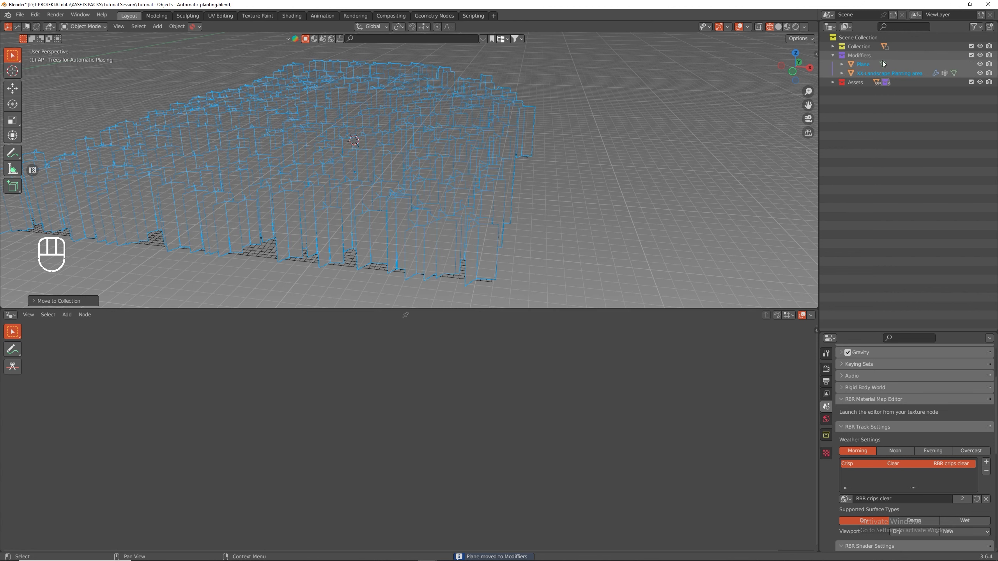
# - Rename the plane object as Pinus tree controller
pyautogui.doubleClick(863, 64)
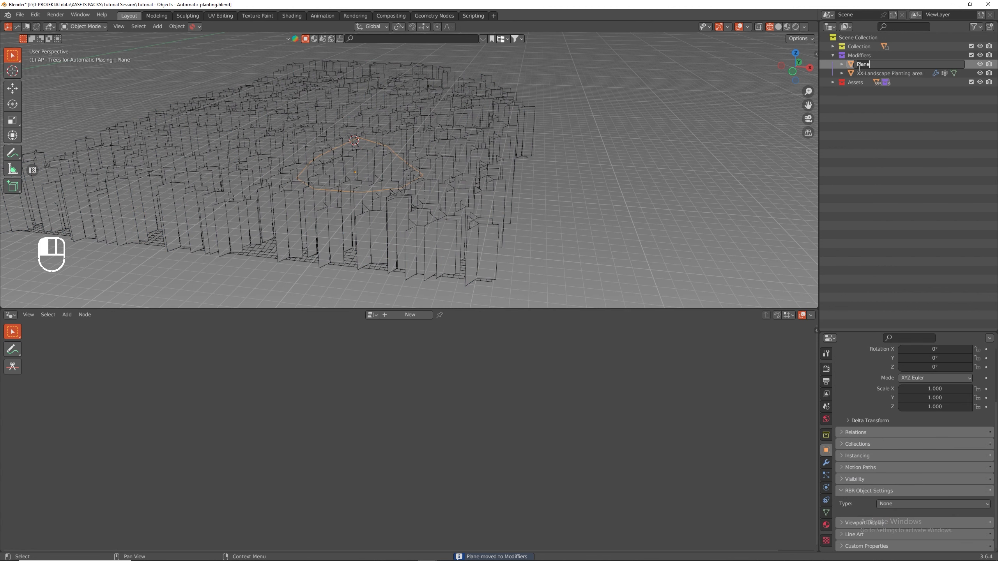
pyautogui.write('P')
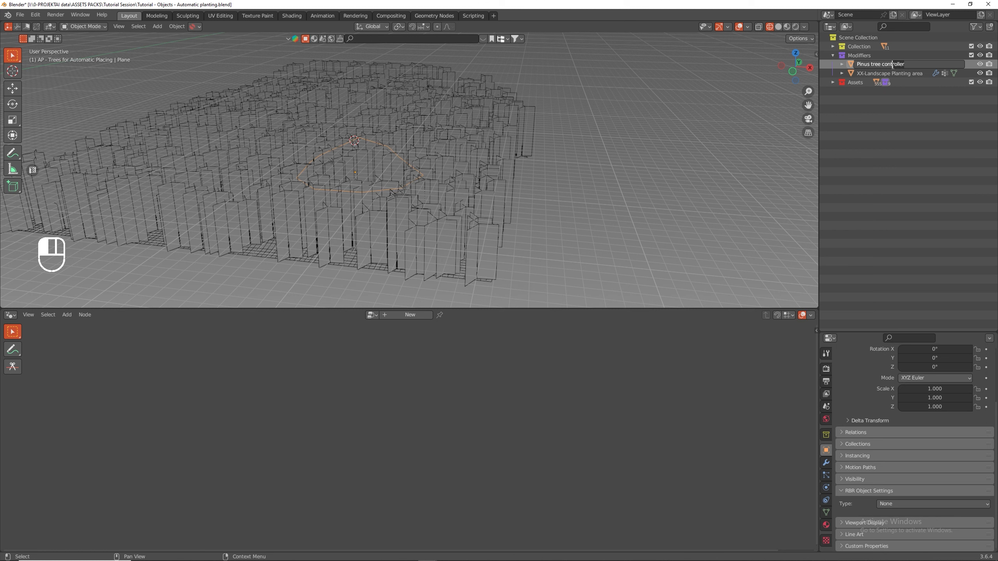
pyautogui.press('Return')
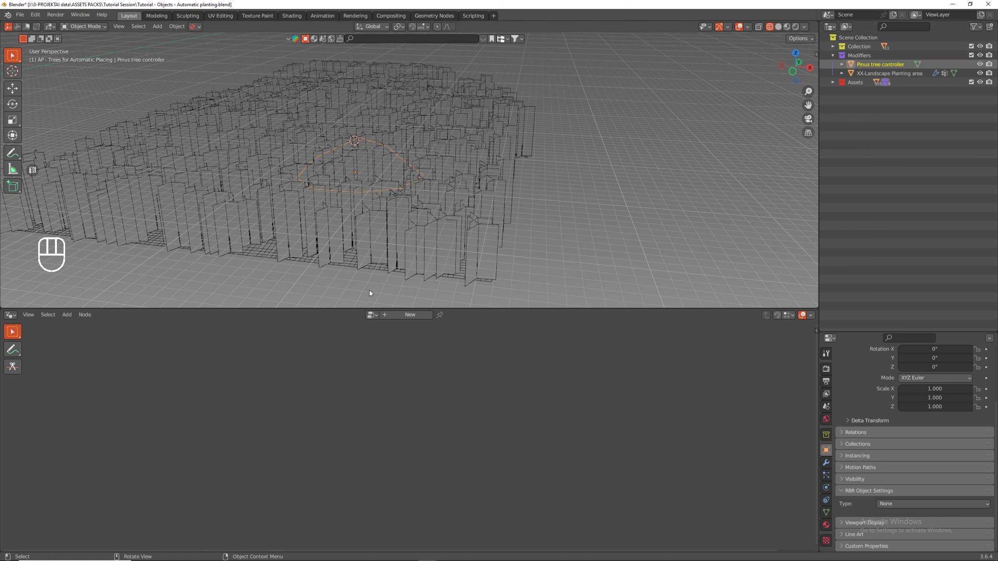
# - In the XX-Landscape Planting area's node tree, add a Raycast node with Is Hit feeding the Selection of Distribute Points on Faces
pyautogui.click(366, 241)
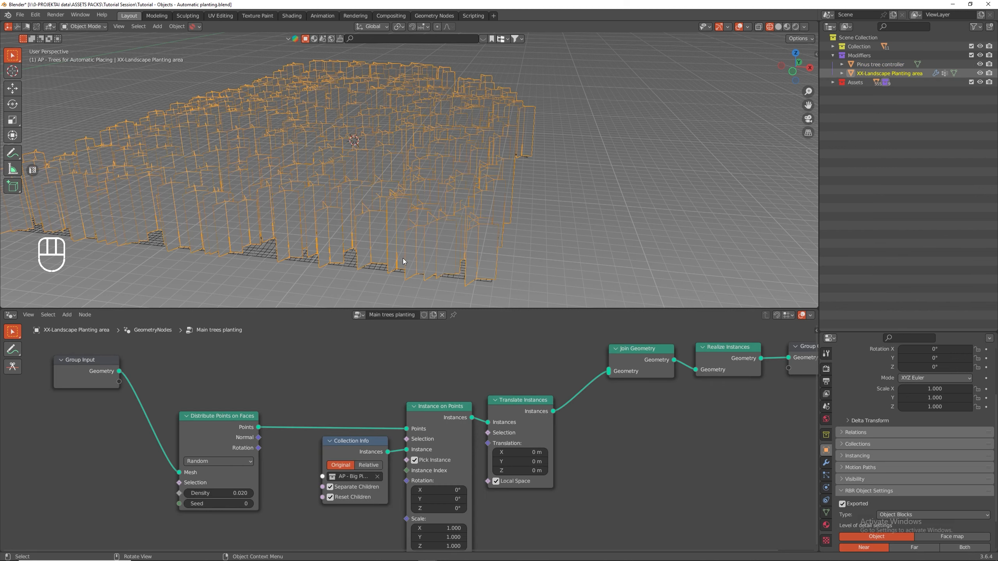
pyautogui.moveTo(293, 522); pyautogui.dragTo(414, 463, button='middle')
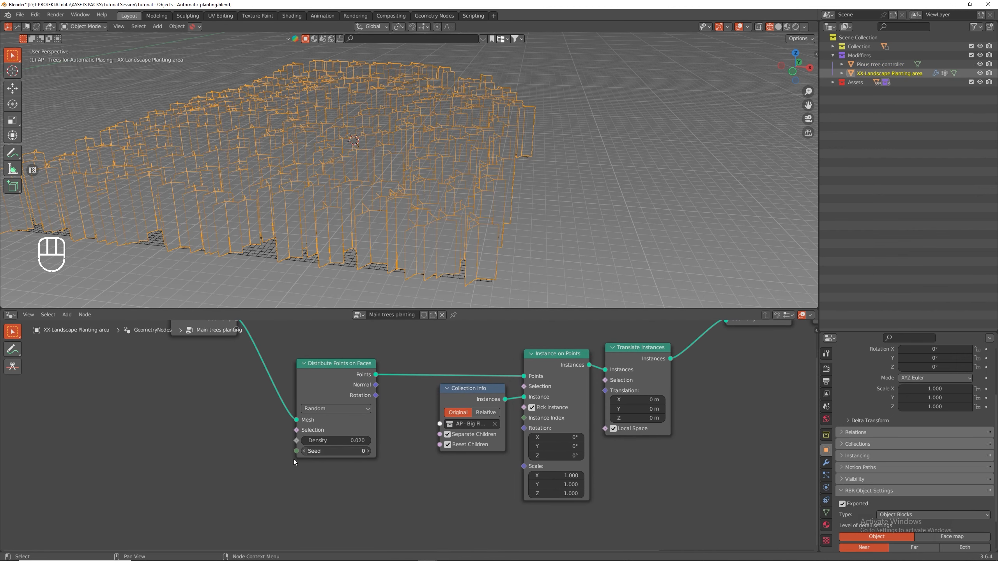
pyautogui.moveTo(305, 454); pyautogui.dragTo(437, 456, button='middle')
pyautogui.moveTo(440, 451); pyautogui.dragTo(304, 460)
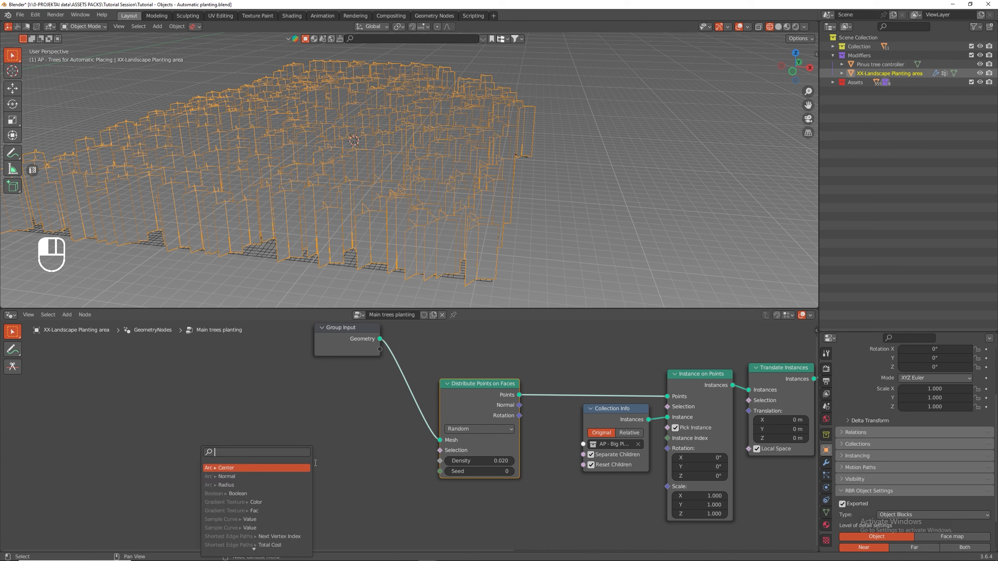
pyautogui.write('Ray')
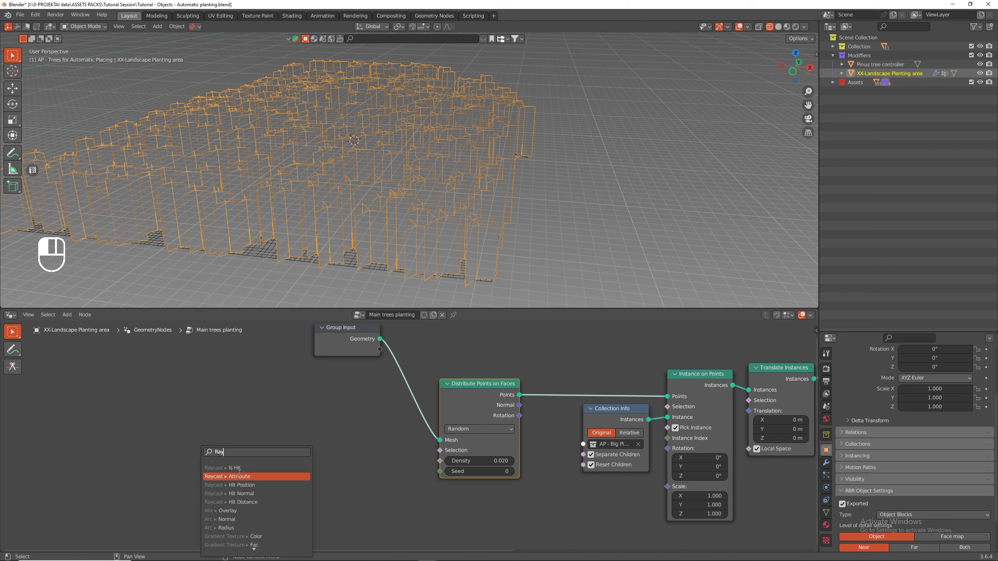
pyautogui.click(220, 468)
pyautogui.click(322, 448)
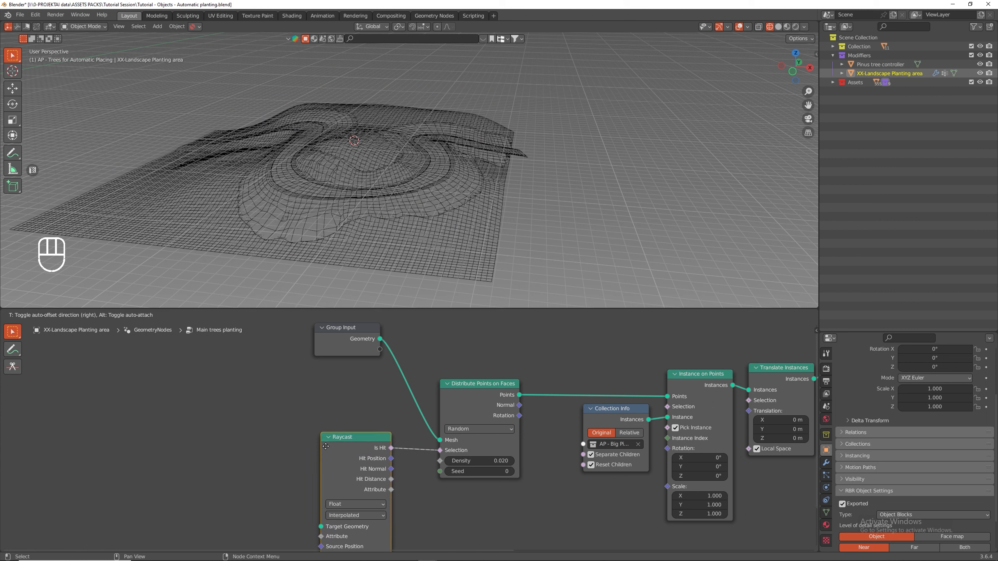
# - Add an Object Info node whose Geometry output feeds the Raycast node's Target Geometry
pyautogui.keyDown('shift'); pyautogui.moveTo(272, 494); pyautogui.dragTo(301, 423, button='middle'); pyautogui.keyUp('shift')
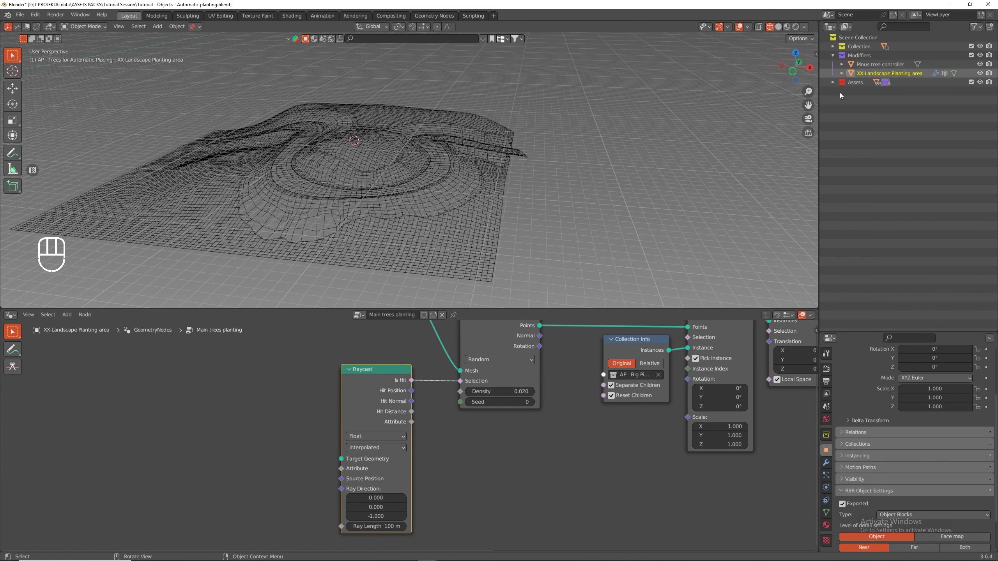
pyautogui.click(897, 65)
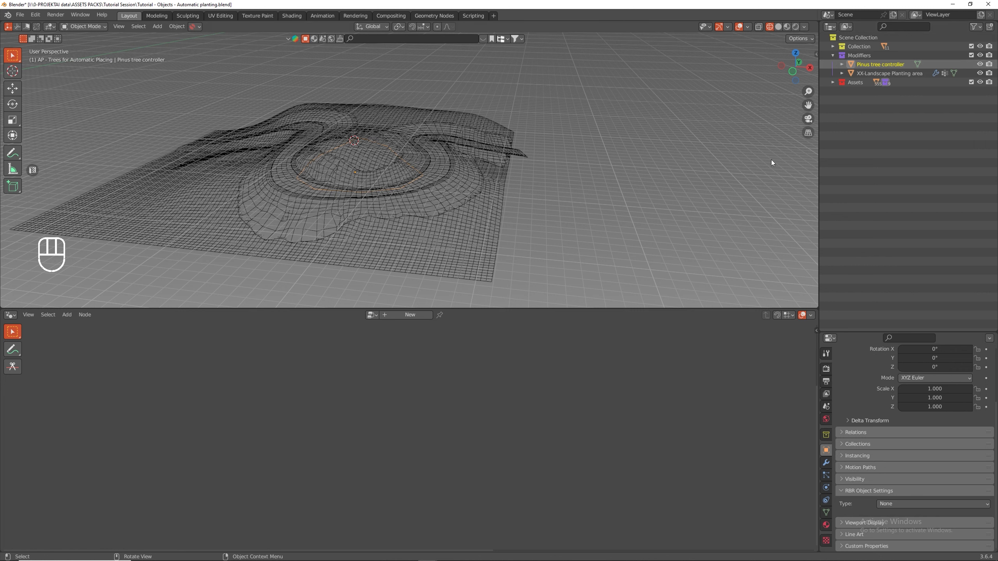
pyautogui.click(896, 73)
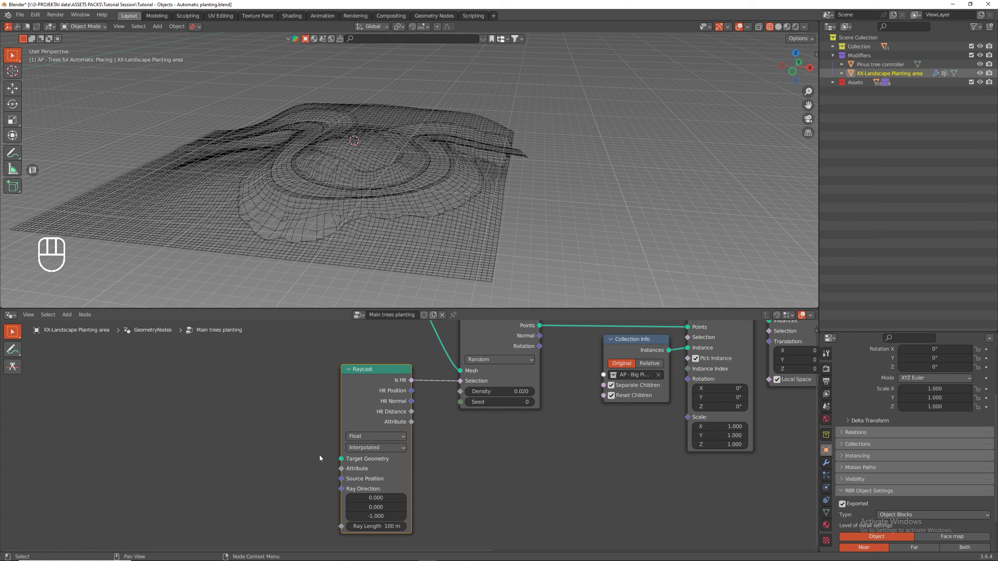
pyautogui.moveTo(342, 460); pyautogui.dragTo(262, 468)
pyautogui.write('obj')
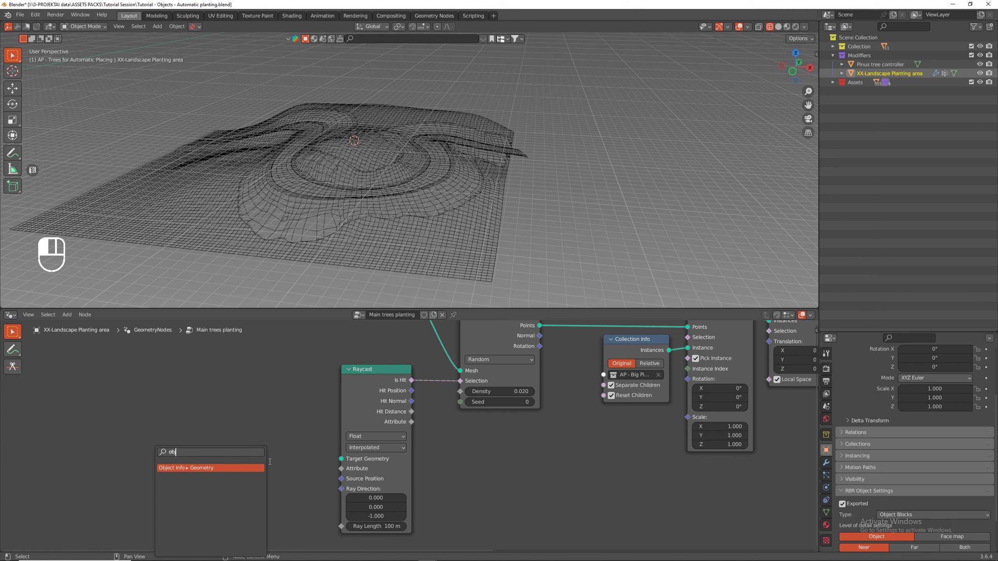
pyautogui.click(226, 468)
pyautogui.click(263, 478)
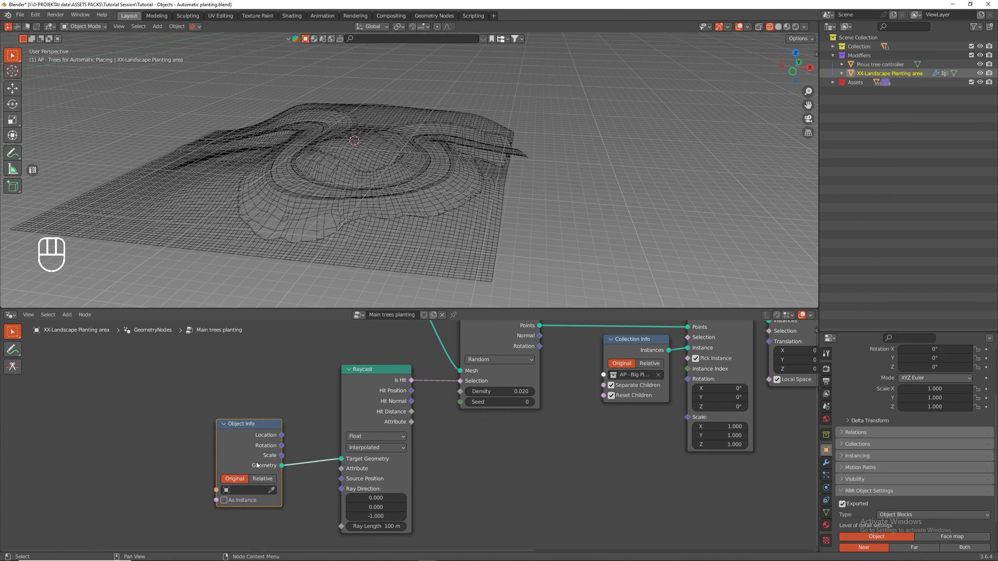
# - Assign Pinus tree controller as the Object Info node's object and tidy the layout of the Object Info, Raycast and Group Input nodes
pyautogui.click(271, 490)
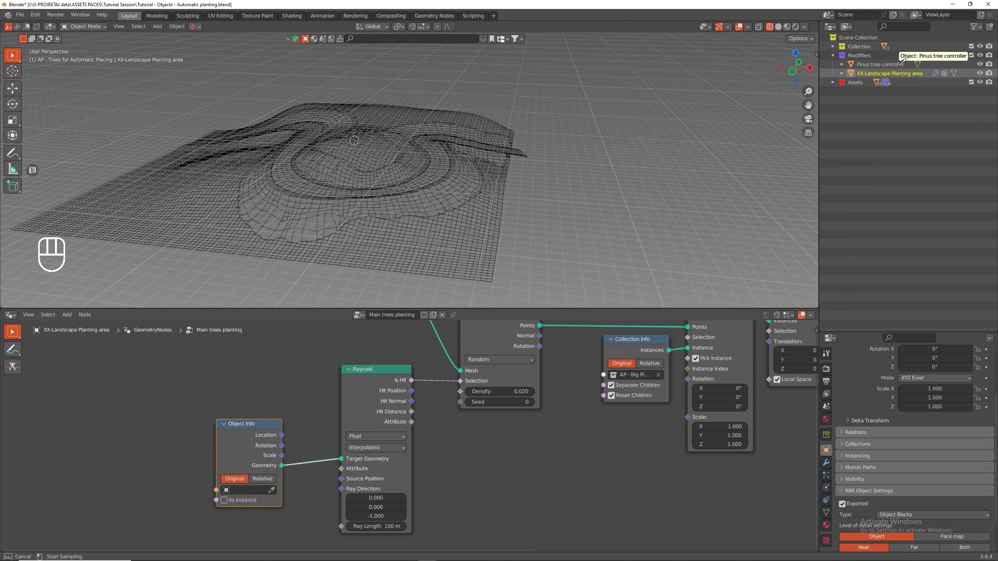
pyautogui.click(915, 64)
pyautogui.moveTo(260, 426); pyautogui.dragTo(277, 413)
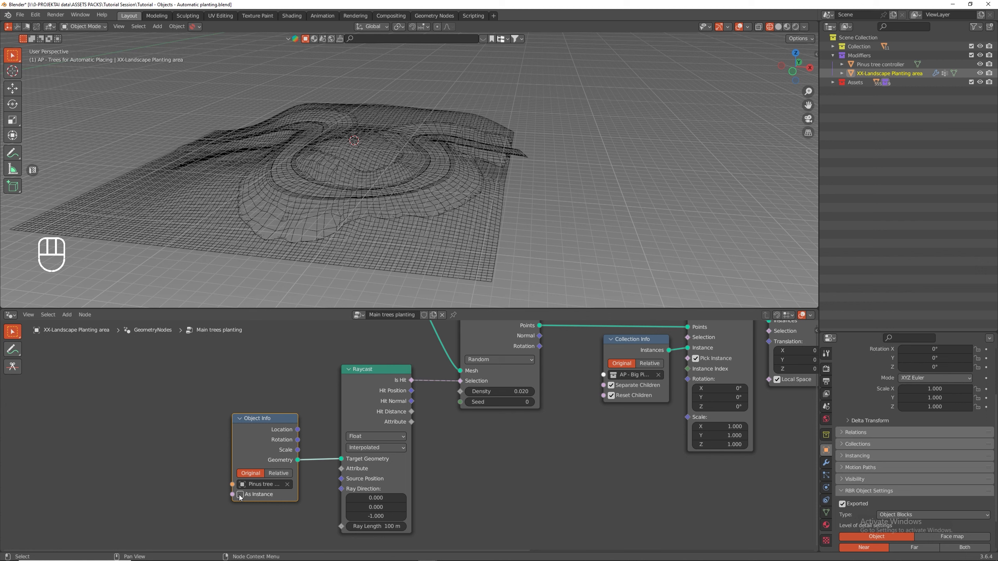
pyautogui.keyDown('shift'); pyautogui.moveTo(325, 407); pyautogui.dragTo(215, 407, button='middle'); pyautogui.keyUp('shift')
pyautogui.moveTo(167, 422); pyautogui.dragTo(177, 421)
pyautogui.keyDown('shift'); pyautogui.moveTo(397, 463); pyautogui.dragTo(339, 524, button='middle'); pyautogui.keyUp('shift')
pyautogui.moveTo(208, 346); pyautogui.dragTo(202, 387)
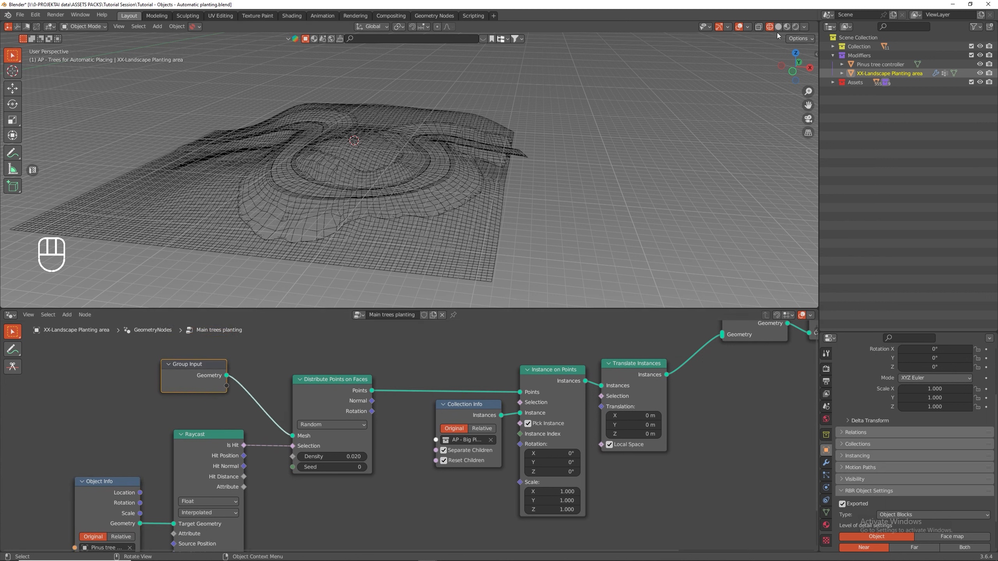
# - Show the viewport in Material Preview and set the Object Info node to Relative, inspecting the trees on the hill
pyautogui.click(787, 27)
pyautogui.moveTo(661, 95); pyautogui.dragTo(494, 219, button='middle')
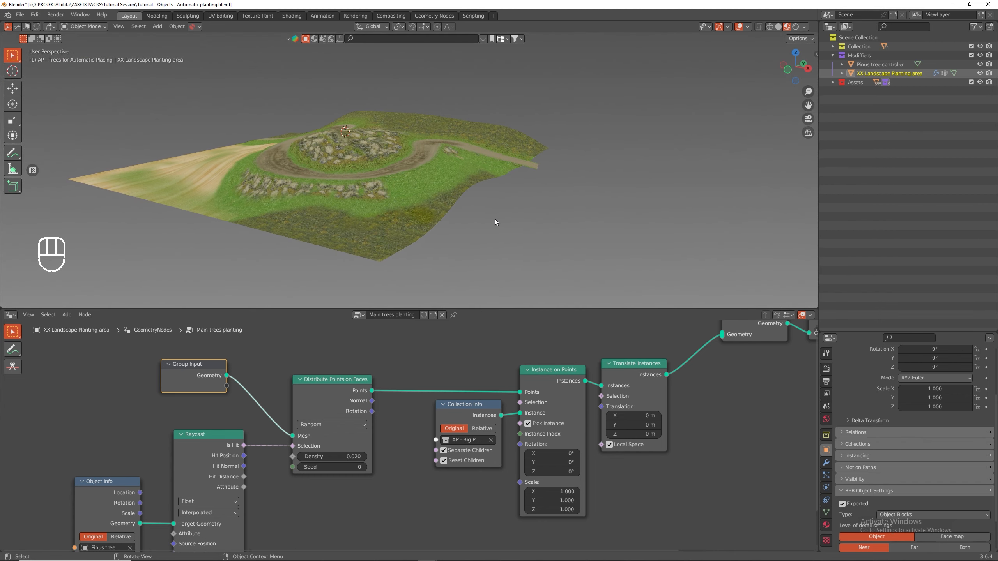
pyautogui.keyDown('shift'); pyautogui.moveTo(167, 467); pyautogui.dragTo(191, 423, button='middle'); pyautogui.keyUp('shift')
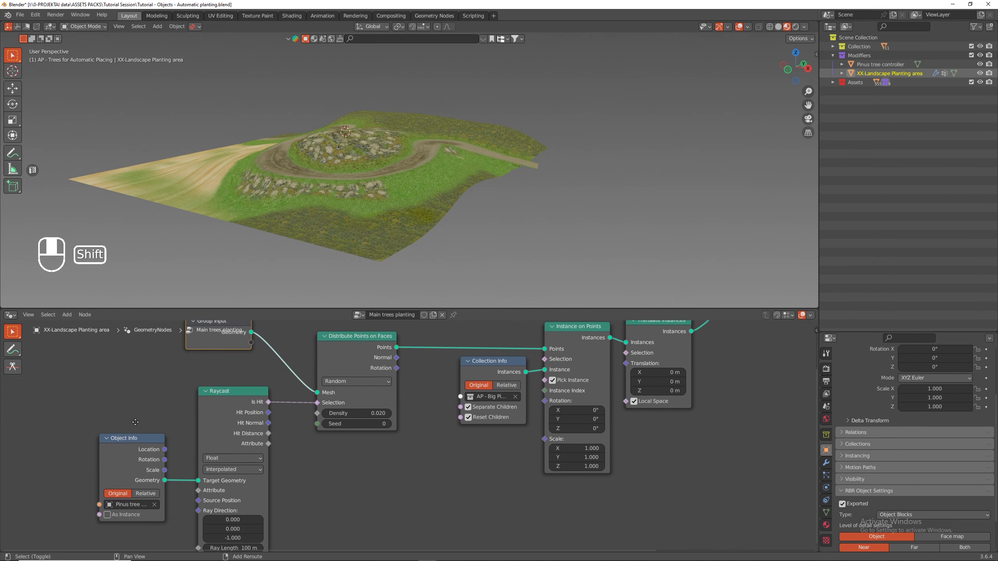
pyautogui.click(151, 494)
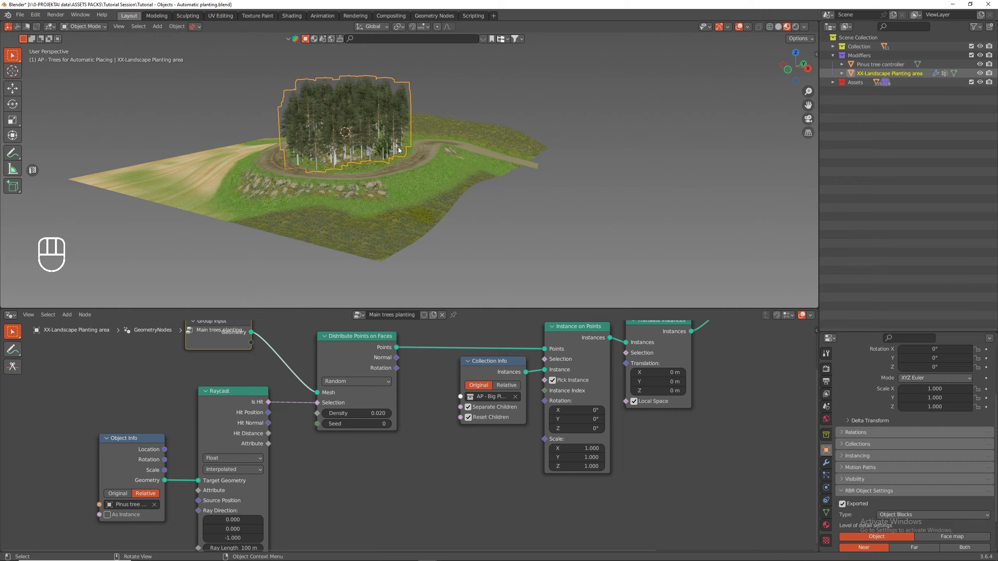
pyautogui.scroll(3, 416, 156)
pyautogui.moveTo(420, 155); pyautogui.dragTo(376, 151, button='middle')
pyautogui.scroll(5, 416, 118)
pyautogui.moveTo(419, 123); pyautogui.dragTo(380, 125, button='middle')
# - Make room beside Instance on Points and add a vector Random Value node feeding its Rotation
pyautogui.keyDown('shift'); pyautogui.moveTo(428, 456); pyautogui.dragTo(280, 492, button='middle'); pyautogui.keyUp('shift')
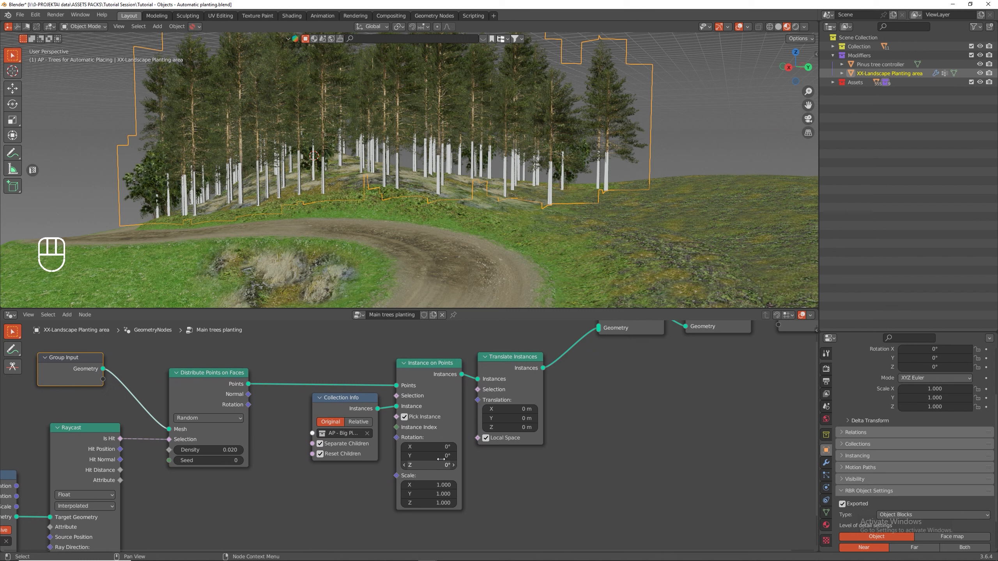
pyautogui.moveTo(348, 401); pyautogui.dragTo(308, 399)
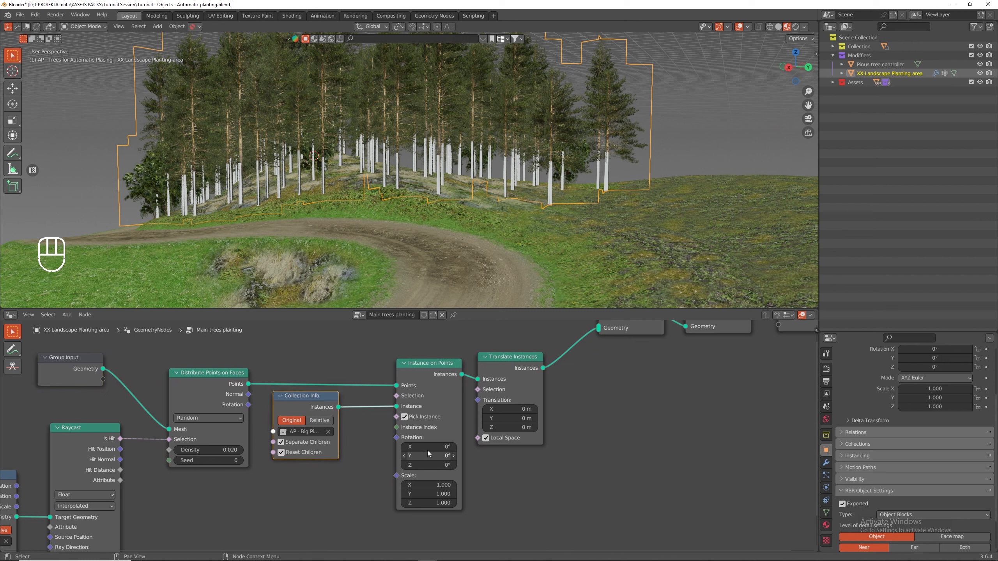
pyautogui.moveTo(397, 438); pyautogui.dragTo(356, 489)
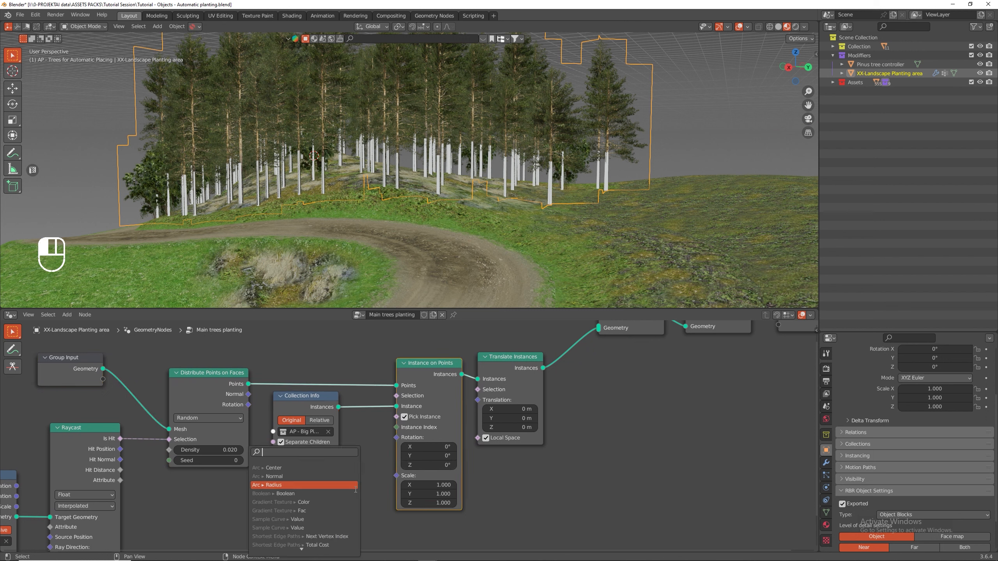
pyautogui.write('ran')
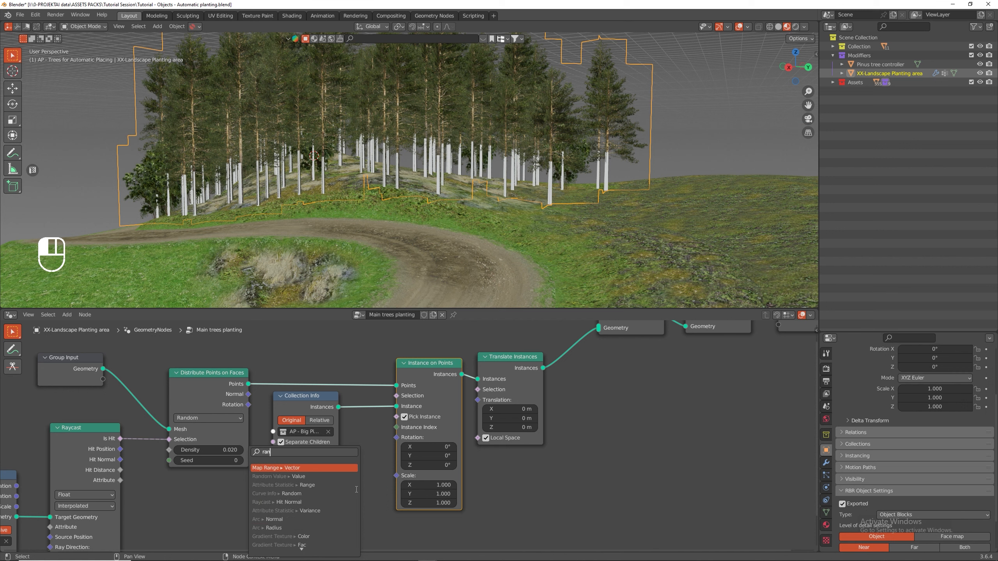
pyautogui.click(304, 479)
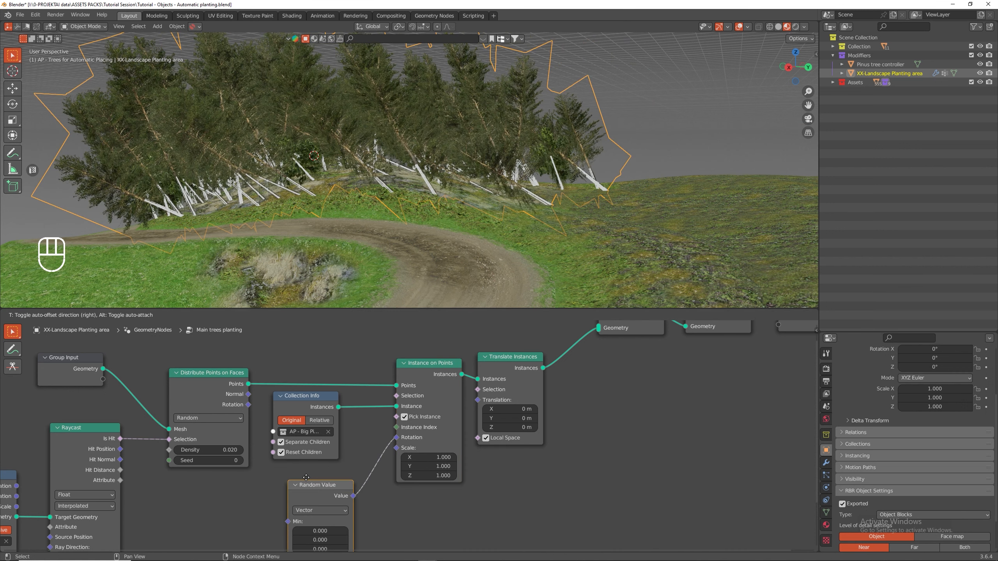
pyautogui.click(263, 477)
# - Duplicate the Random Value node below the original and set the copy's data type to Float
pyautogui.scroll(-4, 293, 446)
pyautogui.keyDown('shift'); pyautogui.moveTo(318, 468); pyautogui.dragTo(268, 396, button='middle'); pyautogui.keyUp('shift')
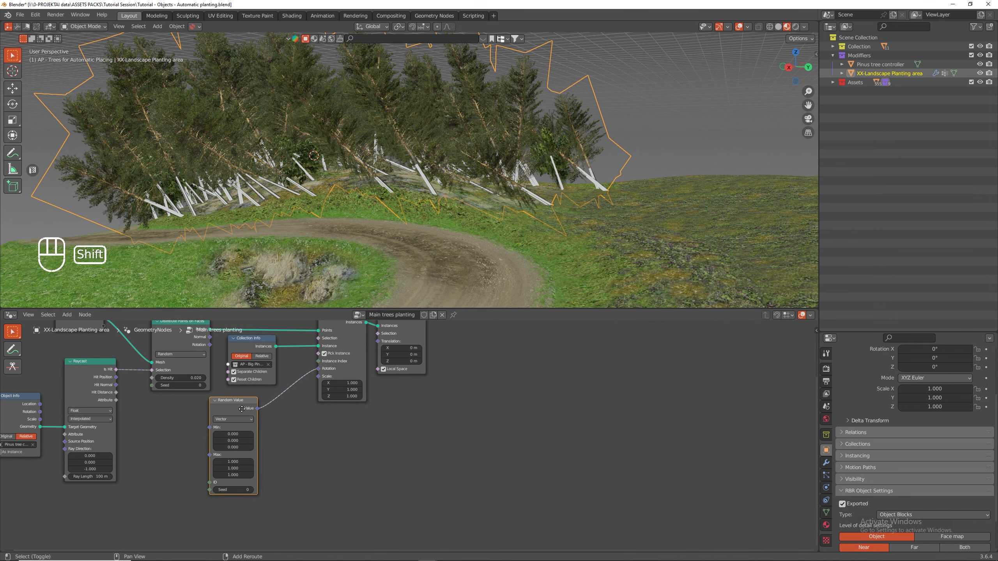
pyautogui.hotkey('shift', 'd')
pyautogui.click(289, 483)
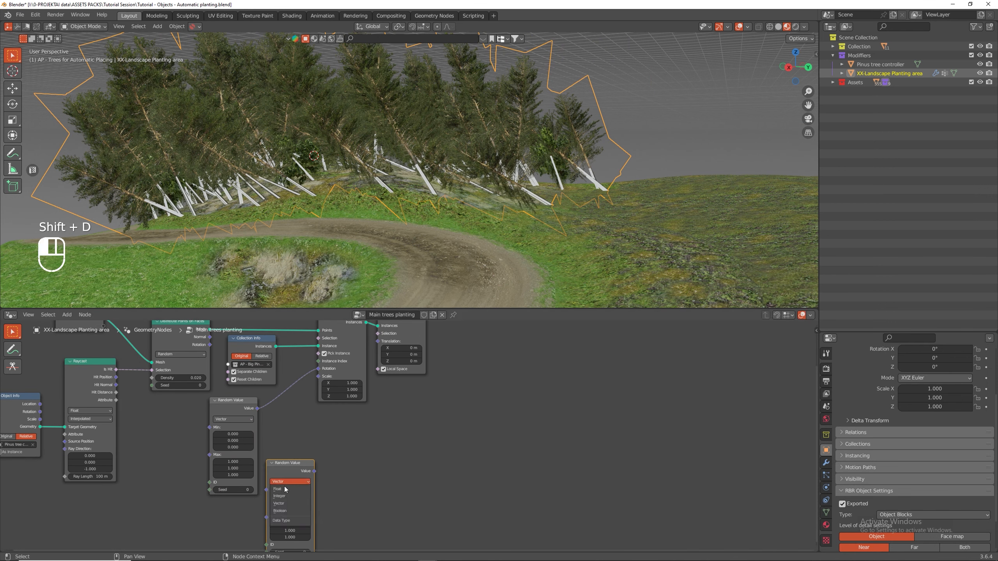
pyautogui.click(286, 487)
pyautogui.scroll(2, 238, 431)
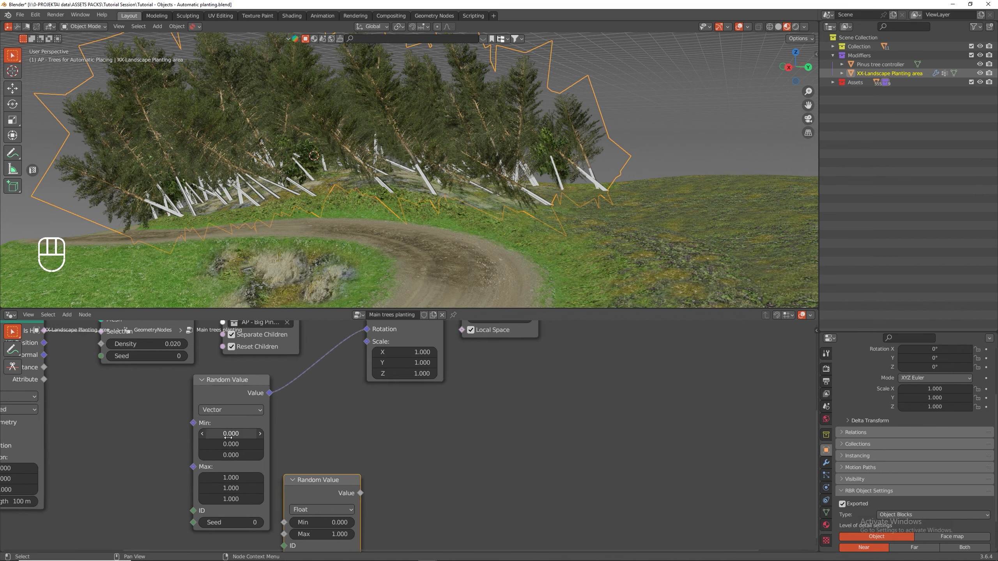
# - Set the vector Random Value node's Min to 0.01, 0.01 and 0.12
pyautogui.scroll(3, 217, 440)
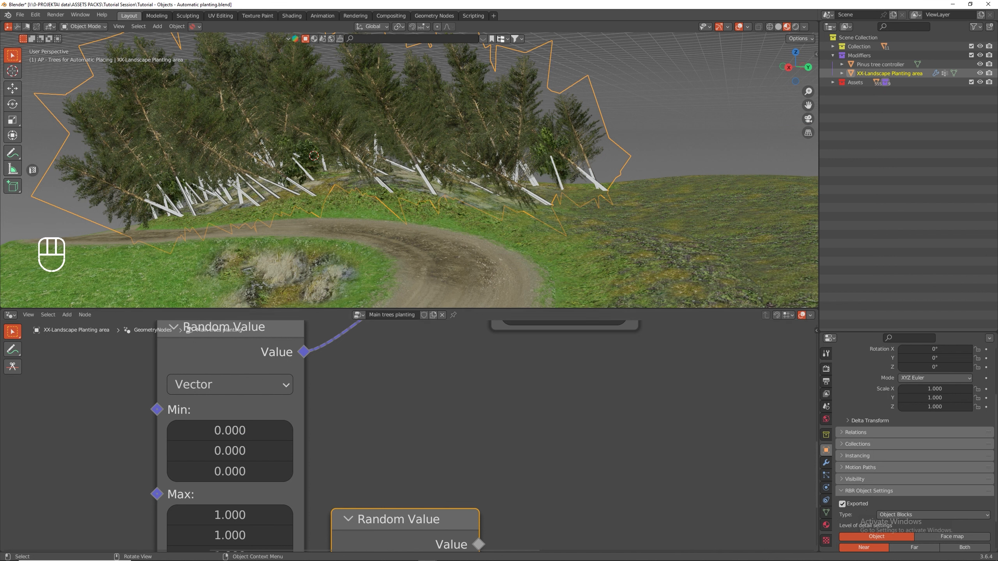
pyautogui.doubleClick(245, 437)
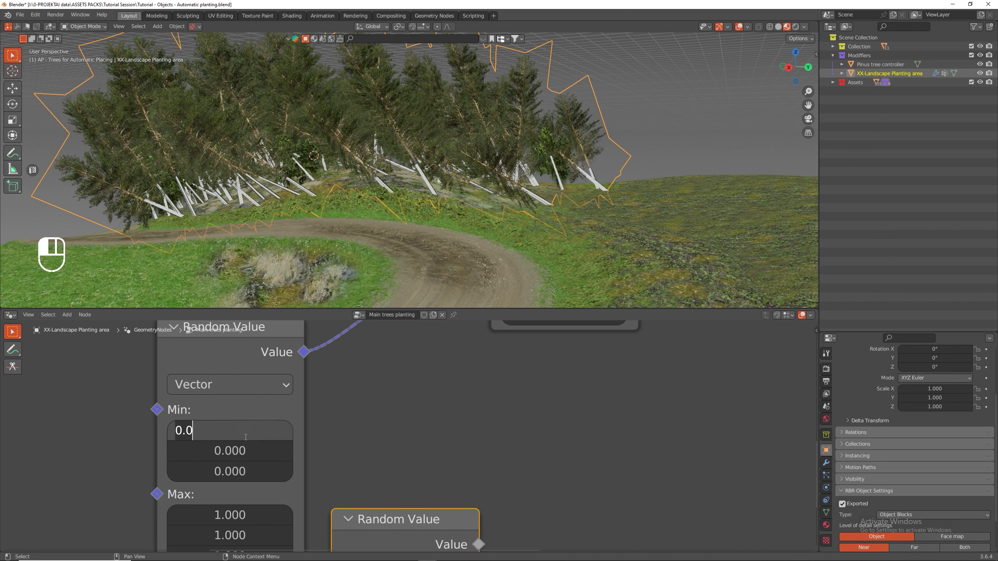
pyautogui.click(199, 428)
pyautogui.write('1')
pyautogui.moveTo(204, 431); pyautogui.dragTo(177, 432)
pyautogui.hotkey('ctrl', 'c')
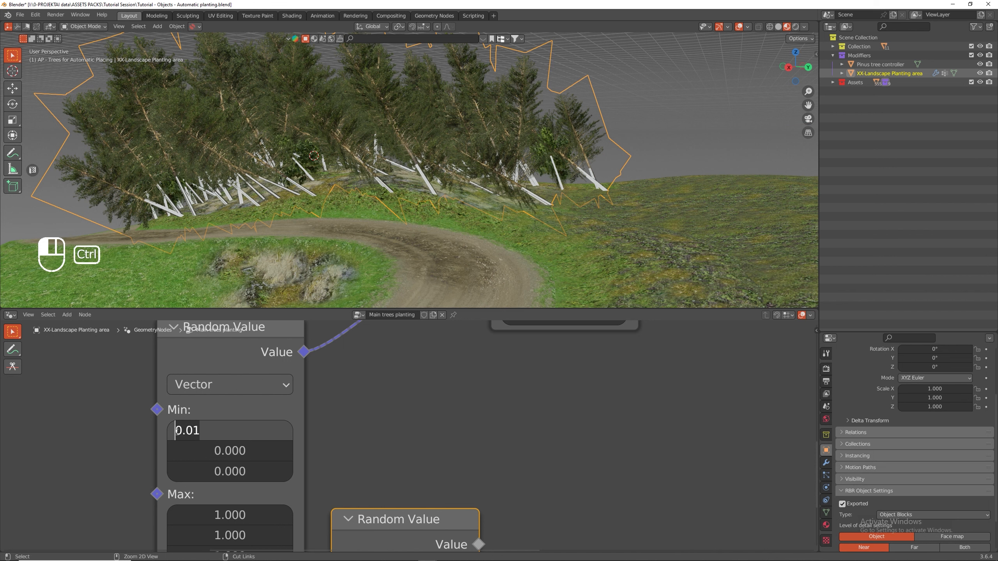
pyautogui.click(247, 455)
pyautogui.click(246, 455)
pyautogui.hotkey('ctrl', 'v')
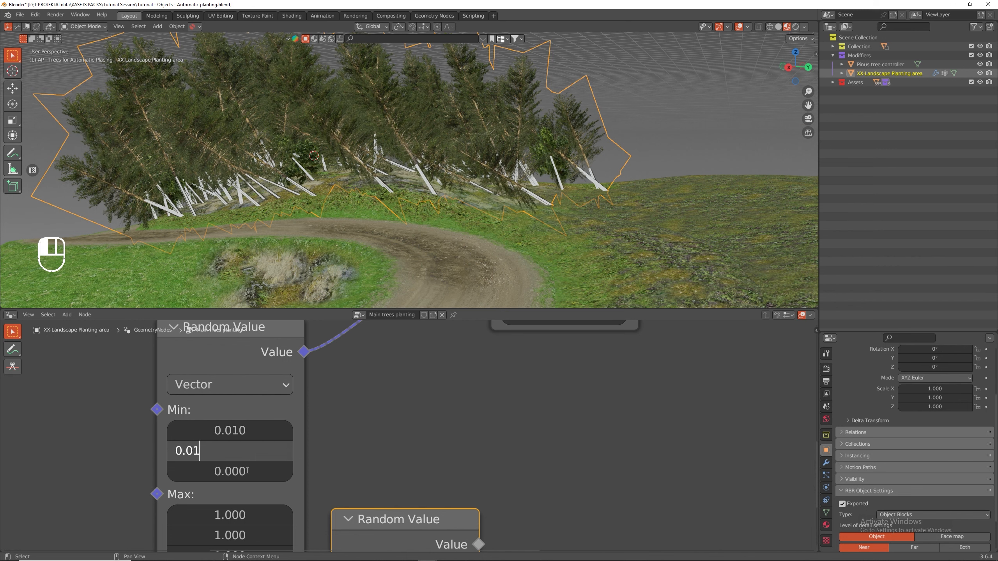
pyautogui.click(247, 470)
pyautogui.click(245, 474)
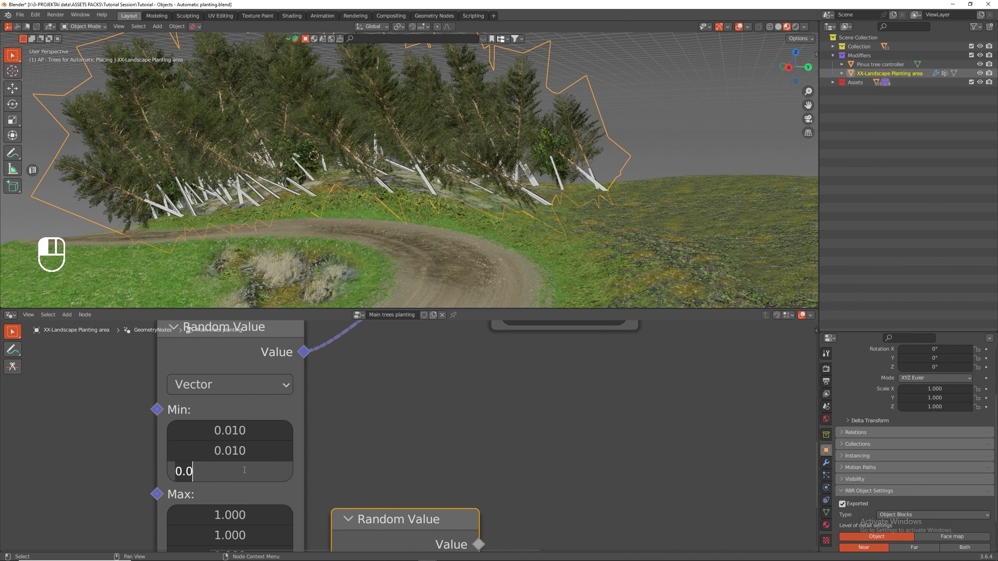
pyautogui.write('0.12')
pyautogui.press('Return')
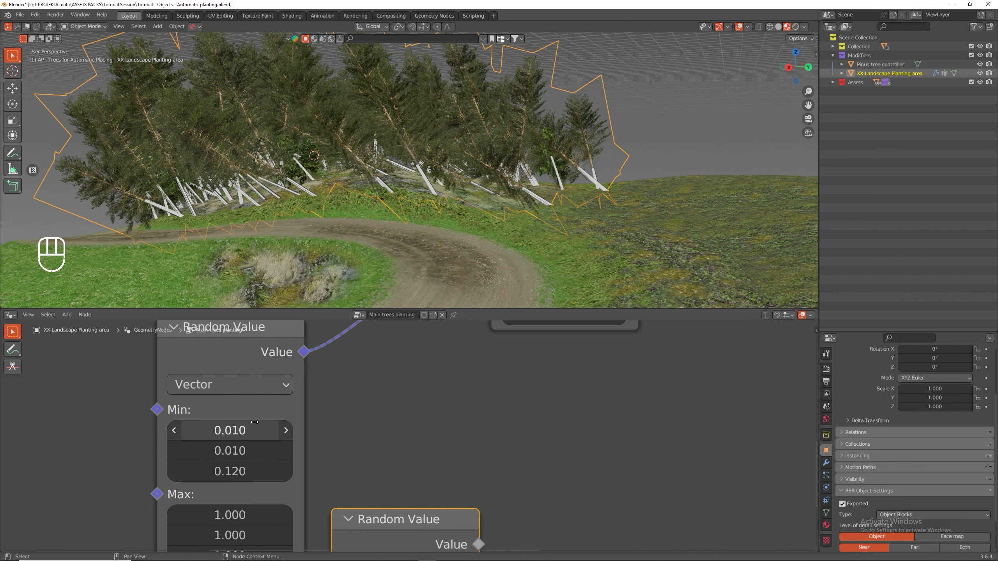
pyautogui.click(238, 510)
pyautogui.write('0')
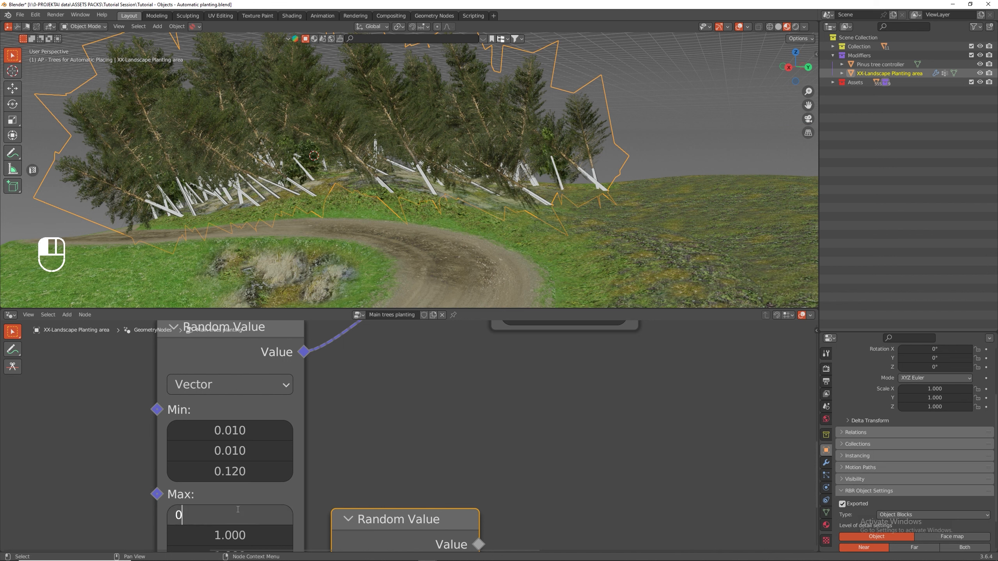
pyautogui.write(',08')
pyautogui.press('Tab')
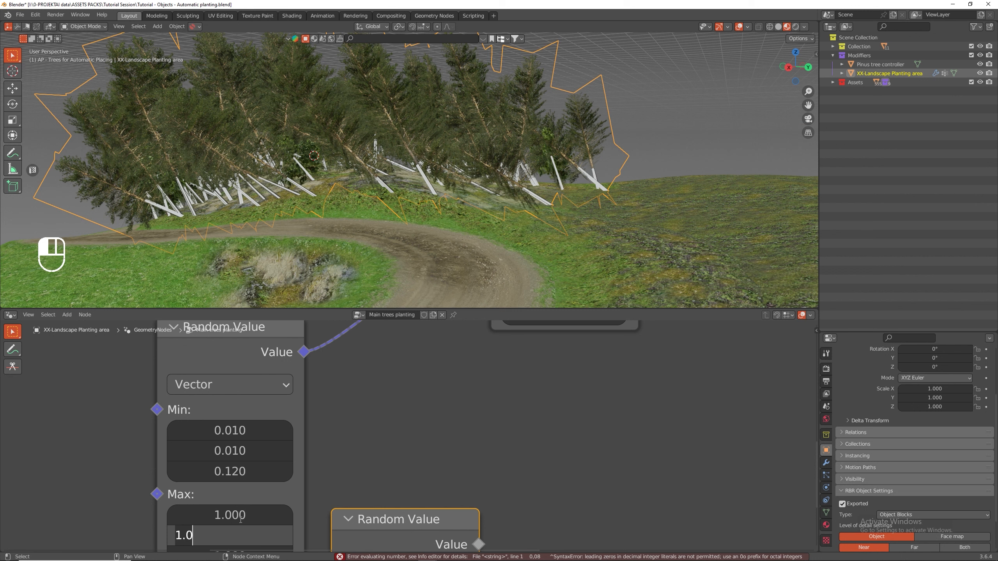
# - Set the vector Random Value node's Max to 0.08, 0.08 and 18
pyautogui.click(241, 519)
pyautogui.click(244, 516)
pyautogui.write('0.08')
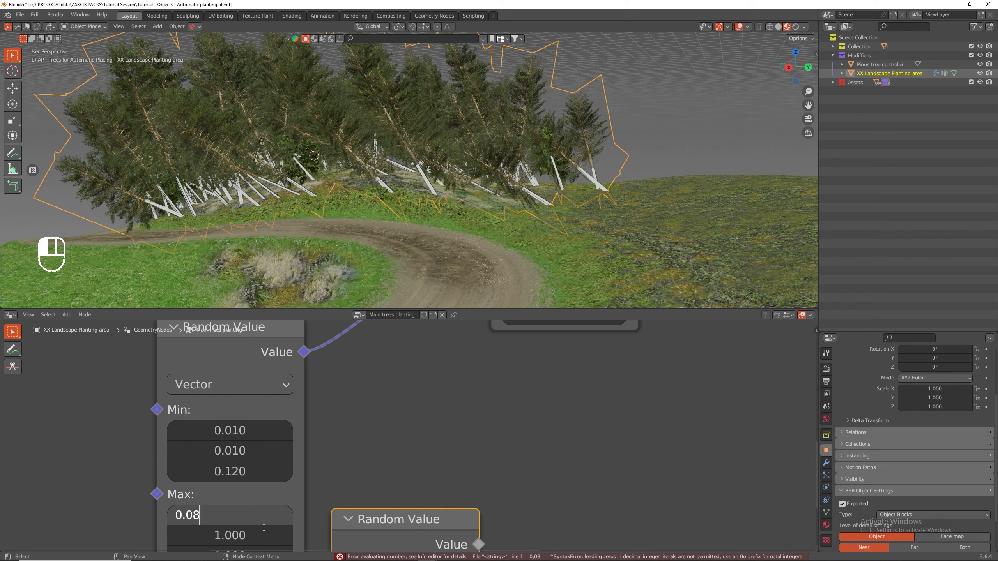
pyautogui.click(264, 527)
pyautogui.write('0.08')
pyautogui.press('Tab')
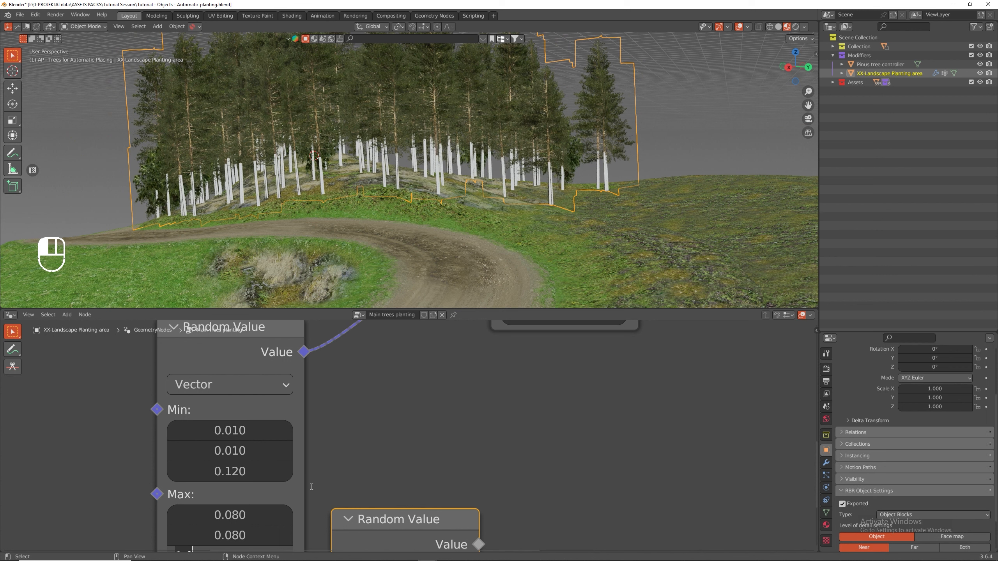
pyautogui.keyDown('shift'); pyautogui.moveTo(432, 408); pyautogui.dragTo(451, 332, button='middle'); pyautogui.keyUp('shift')
pyautogui.click(263, 481)
pyautogui.moveTo(263, 481); pyautogui.dragTo(166, 483)
pyautogui.write('18')
pyautogui.press('Return')
# - Raise the rotation Random Value node's third Max component to 23.8 and set its Seed to 8
pyautogui.press('KP_Decimal')
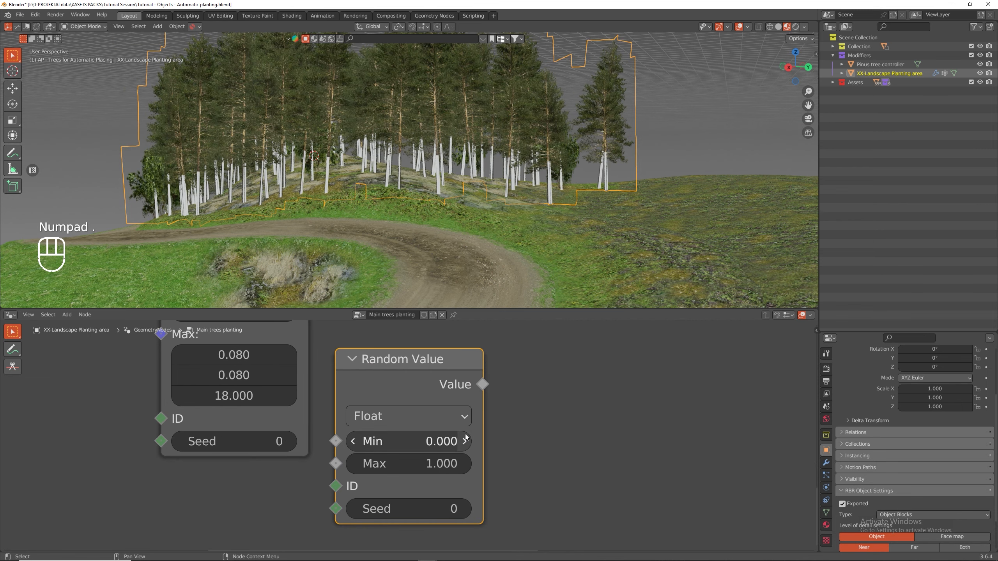
pyautogui.scroll(-3, 466, 437)
pyautogui.scroll(2, 522, 172)
pyautogui.moveTo(522, 172); pyautogui.dragTo(420, 224, button='middle')
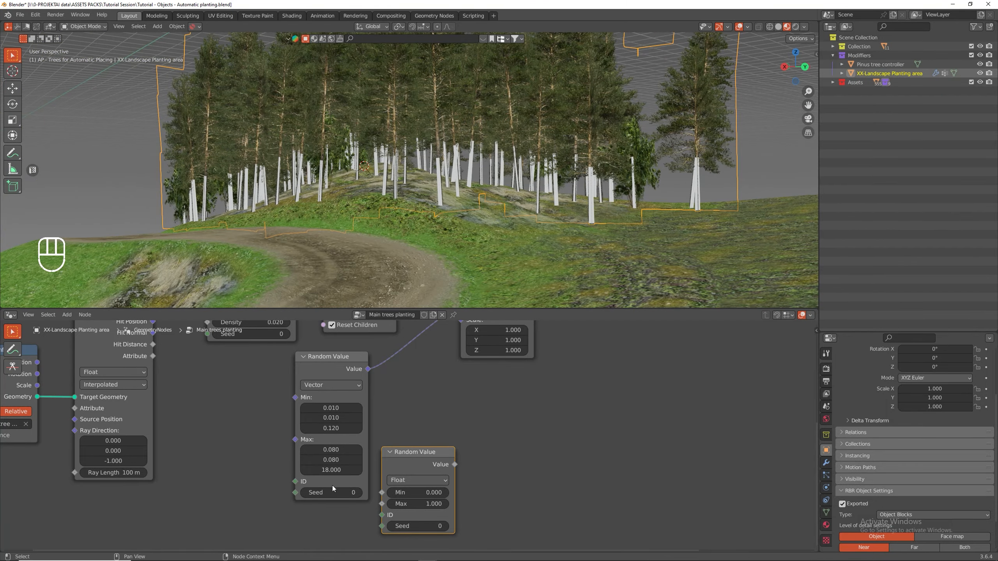
pyautogui.moveTo(332, 470); pyautogui.dragTo(314, 492)
pyautogui.scroll(-2, 605, 248)
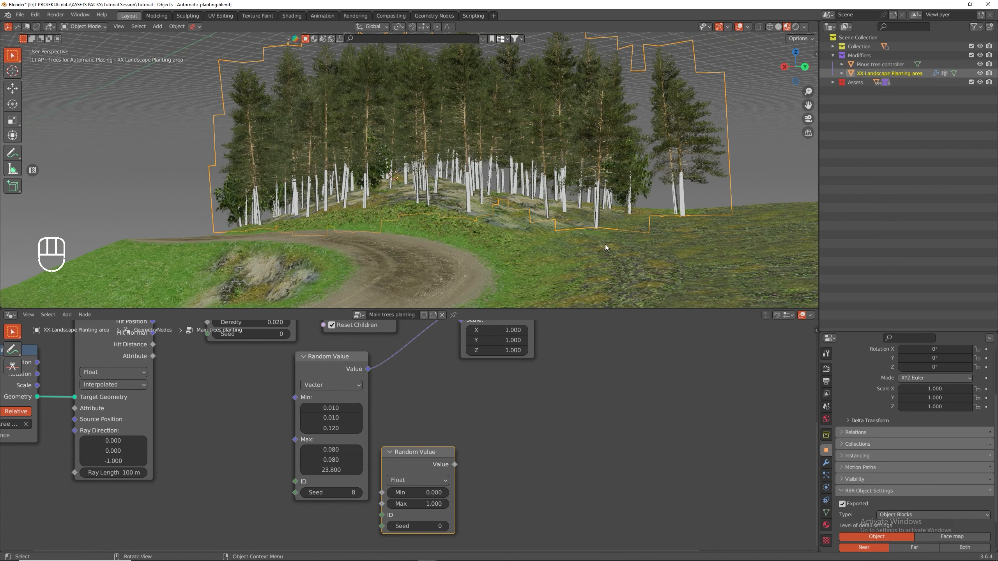
pyautogui.moveTo(384, 232); pyautogui.dragTo(452, 243, button='middle')
# - Place the vector Random Value node under Collection Info and reduce the Density of Distribute Points on Faces to 0.010
pyautogui.moveTo(353, 376); pyautogui.dragTo(359, 416, button='middle')
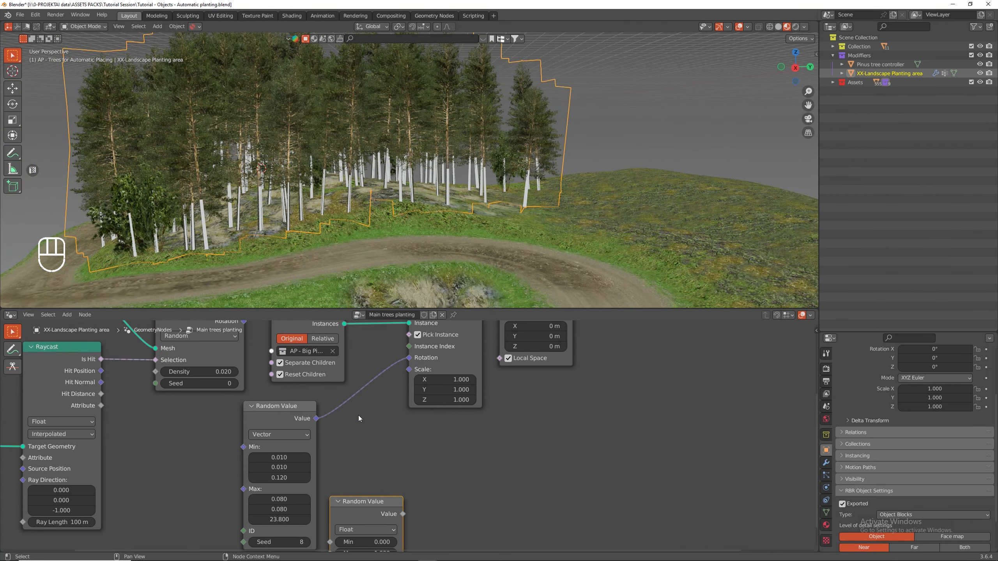
pyautogui.moveTo(252, 408); pyautogui.dragTo(302, 465)
pyautogui.keyDown('shift'); pyautogui.moveTo(302, 465); pyautogui.dragTo(272, 439, button='middle'); pyautogui.keyUp('shift')
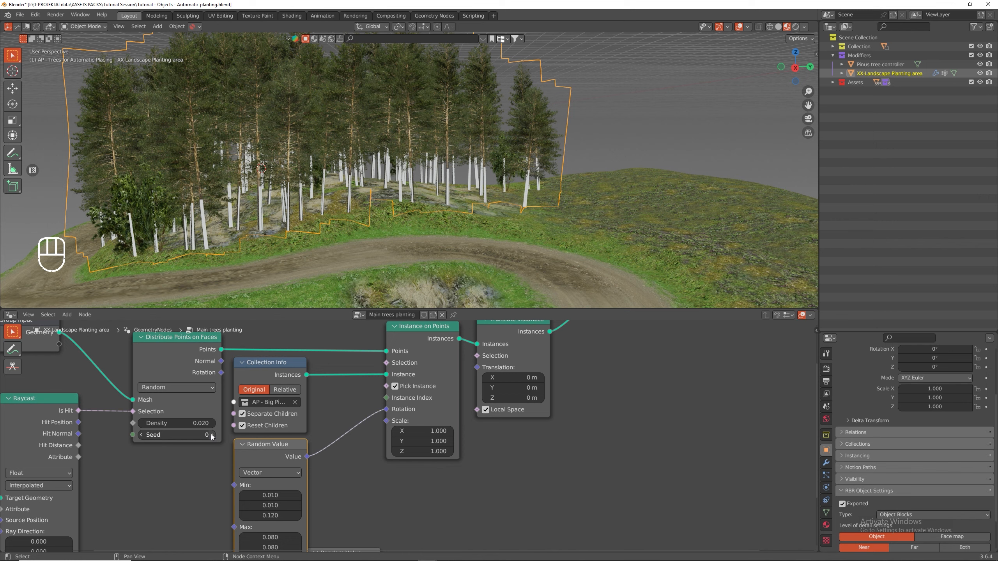
pyautogui.moveTo(200, 423); pyautogui.dragTo(173, 424)
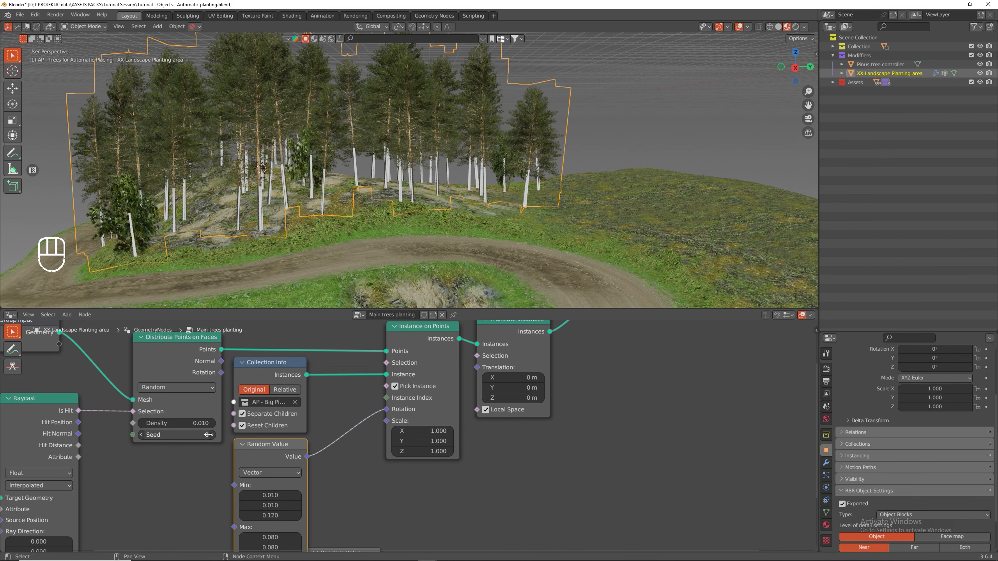
# - Set the Seed of the Distribute Points on Faces node to 40
pyautogui.moveTo(433, 270); pyautogui.dragTo(361, 275, button='middle')
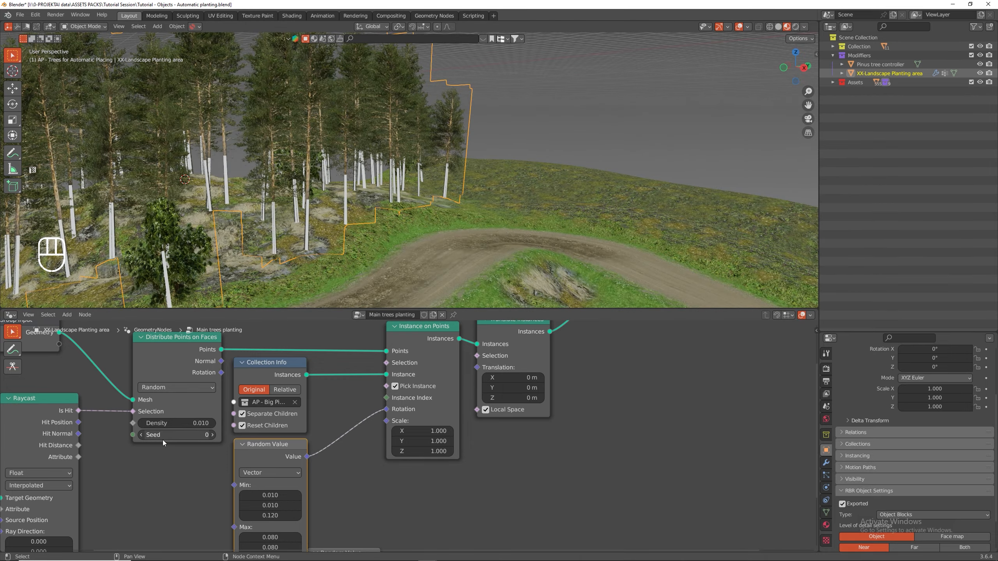
pyautogui.moveTo(163, 438); pyautogui.dragTo(200, 438)
pyautogui.moveTo(463, 141); pyautogui.dragTo(318, 222, button='middle')
# - Add a Float Random Value node beside the vector one and connect its Value to the Scale input of Instance on Points
pyautogui.keyDown('shift'); pyautogui.moveTo(350, 524); pyautogui.dragTo(333, 456, button='middle'); pyautogui.keyUp('shift')
pyautogui.moveTo(328, 483); pyautogui.dragTo(329, 400)
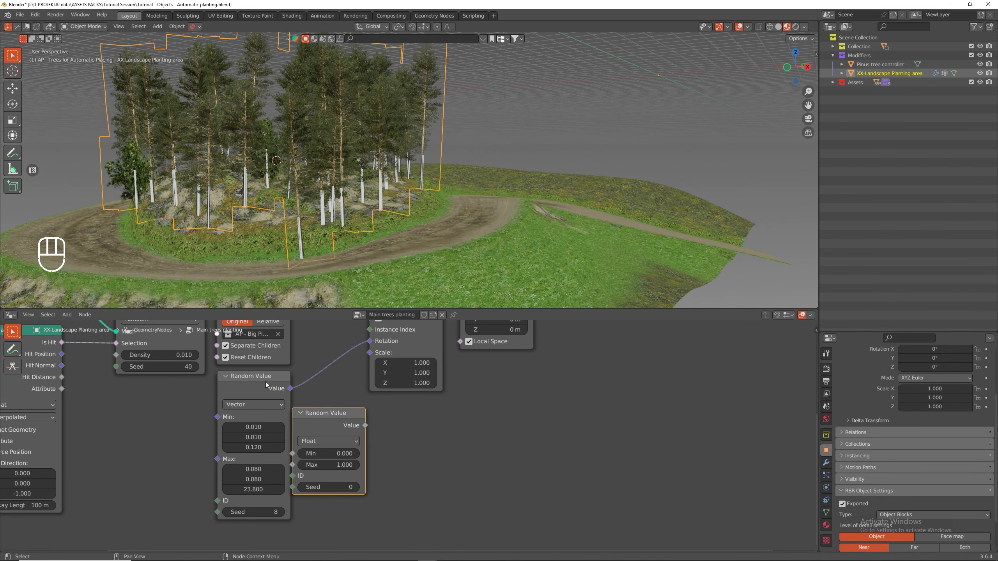
pyautogui.moveTo(261, 381); pyautogui.dragTo(208, 390)
pyautogui.moveTo(349, 425); pyautogui.dragTo(318, 468, button='middle')
pyautogui.moveTo(308, 460); pyautogui.dragTo(339, 394)
pyautogui.keyDown('shift'); pyautogui.moveTo(415, 455); pyautogui.dragTo(510, 465, button='middle'); pyautogui.keyUp('shift')
pyautogui.moveTo(375, 463); pyautogui.dragTo(376, 458)
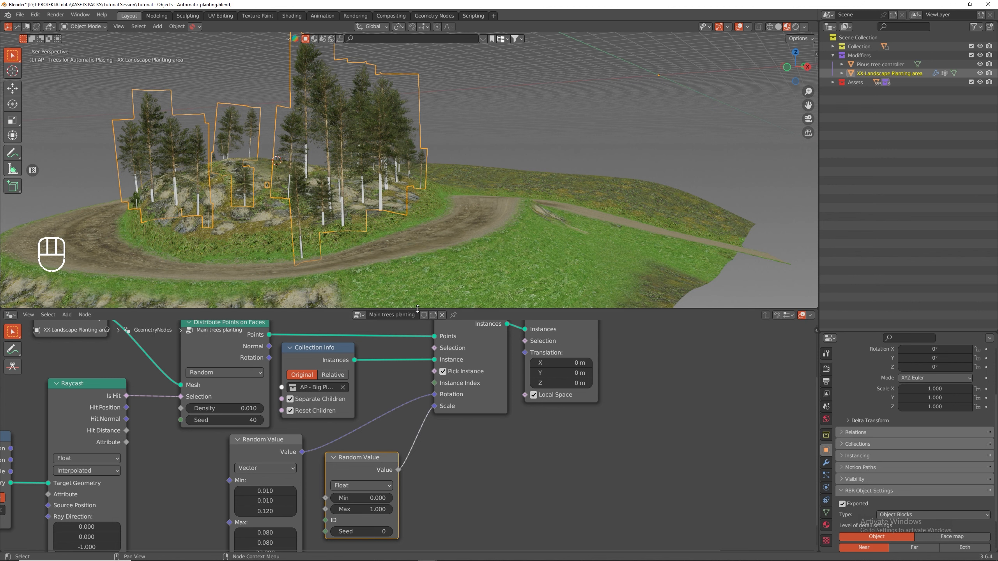
# - Set the Float Random Value node's Min to 0.7 and its Seed to 25
pyautogui.moveTo(417, 309); pyautogui.dragTo(418, 286)
pyautogui.click(382, 489)
pyautogui.write('0.0')
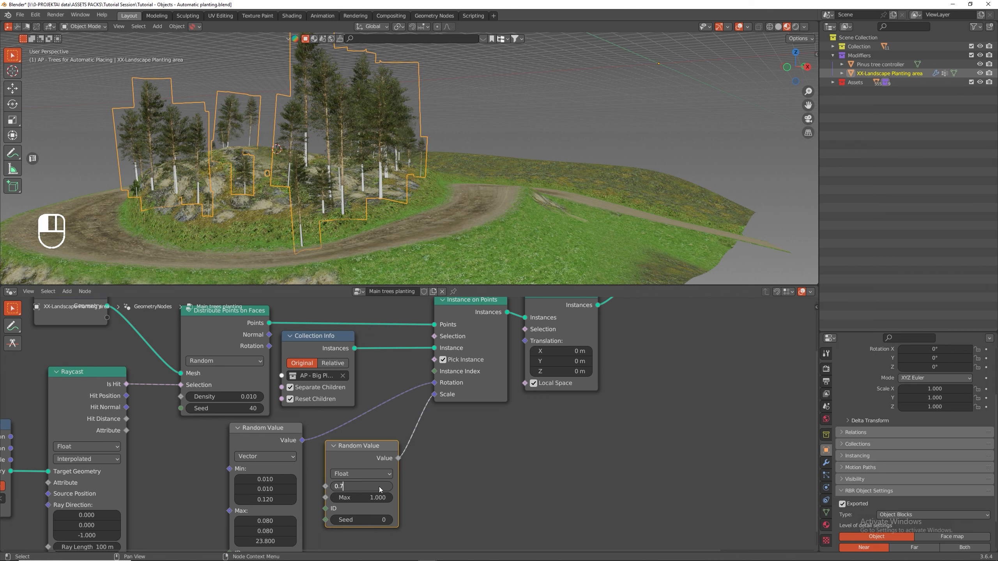
pyautogui.press('Return')
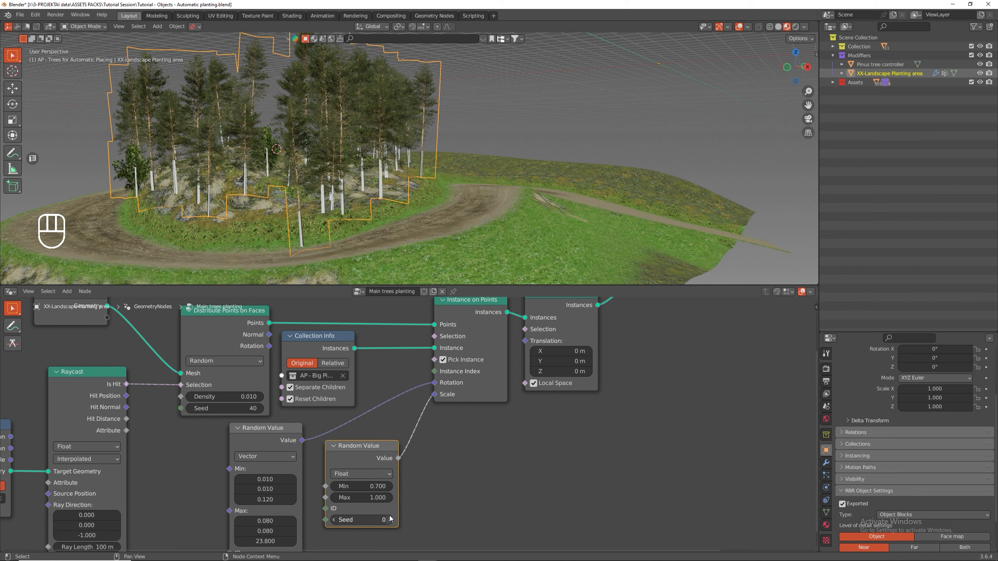
pyautogui.moveTo(361, 520); pyautogui.dragTo(393, 519)
pyautogui.moveTo(356, 274); pyautogui.dragTo(438, 222, button='middle')
pyautogui.scroll(-5, 438, 223)
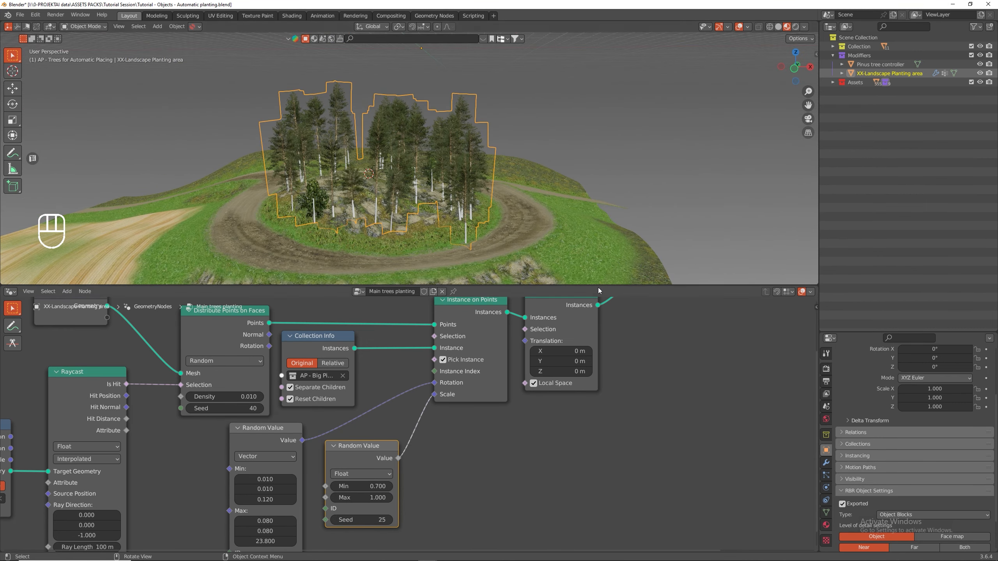
# - Inspect the planted trees up close and recall view bookmark 1 from the front view to show the tree assets
pyautogui.moveTo(630, 286); pyautogui.dragTo(630, 429)
pyautogui.scroll(5, 318, 253)
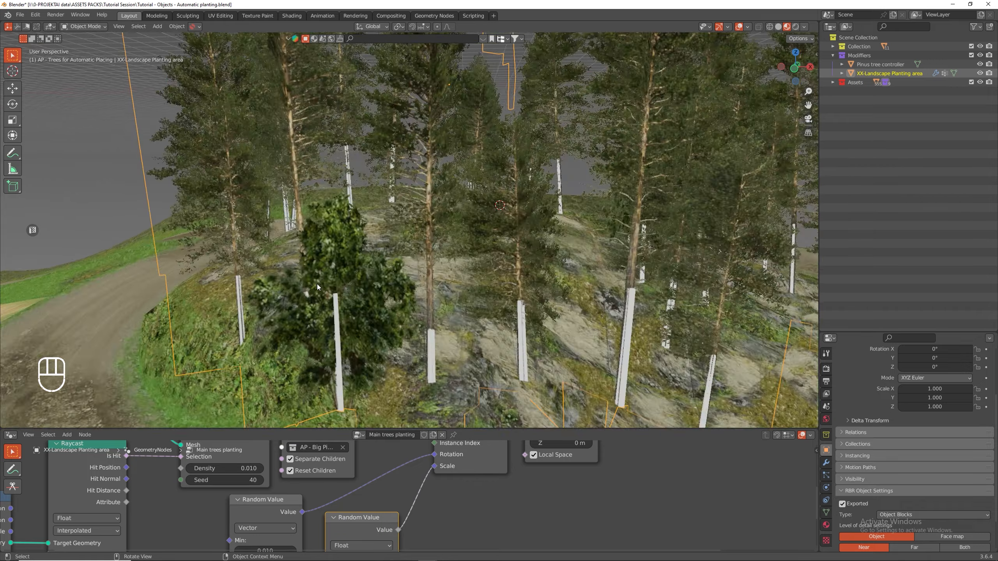
pyautogui.scroll(-5, 320, 269)
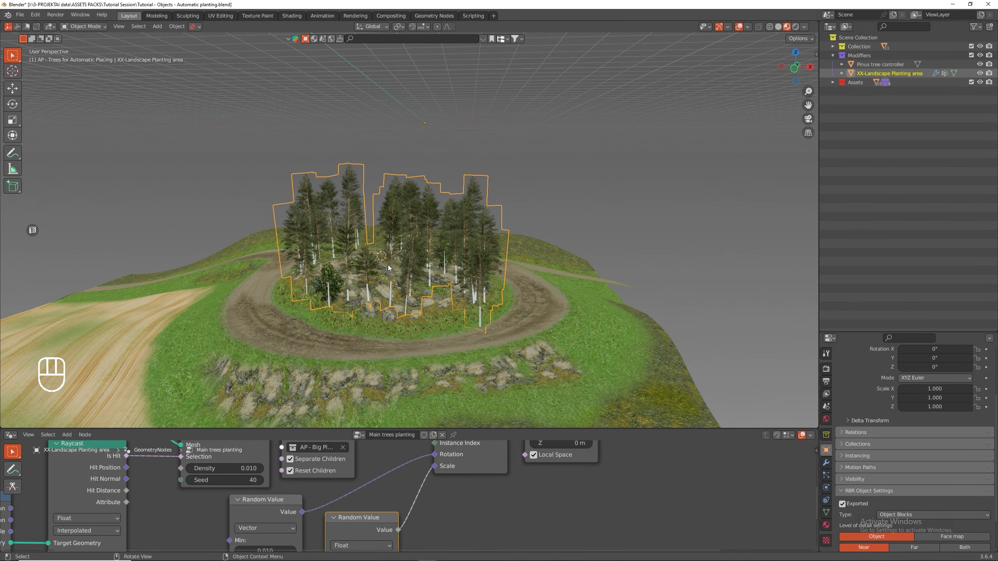
pyautogui.press('KP_1')
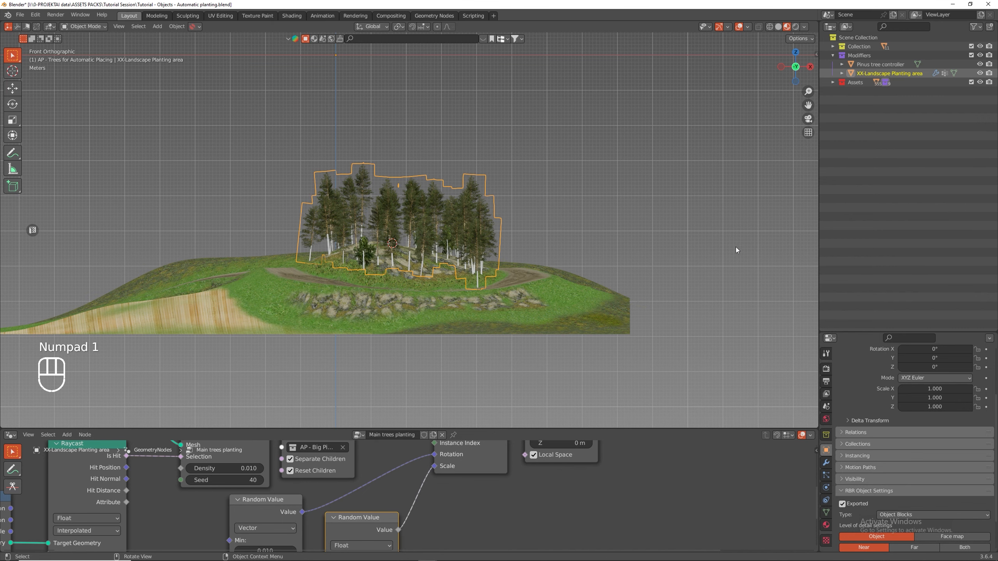
pyautogui.press('n')
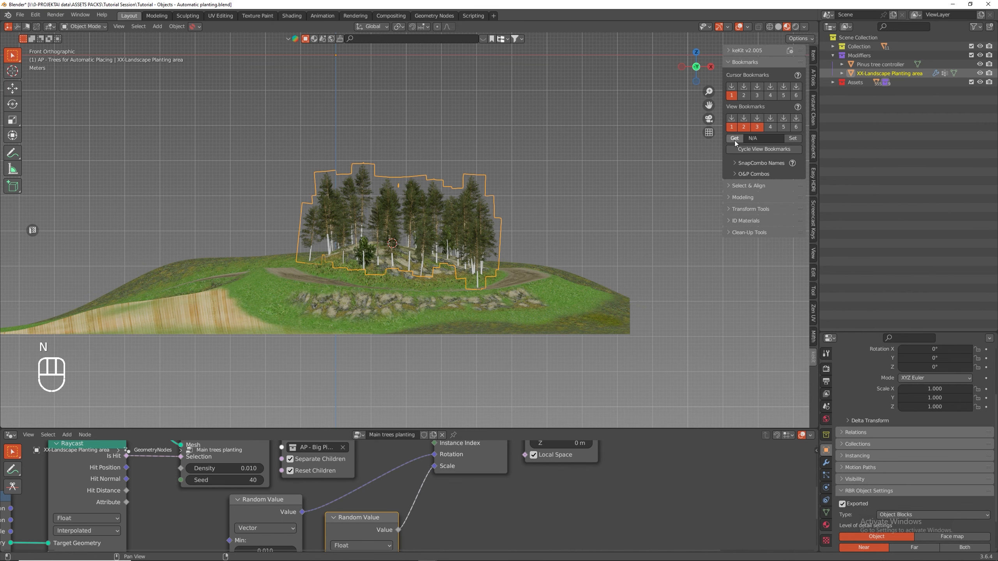
pyautogui.click(731, 127)
pyautogui.scroll(5, 229, 270)
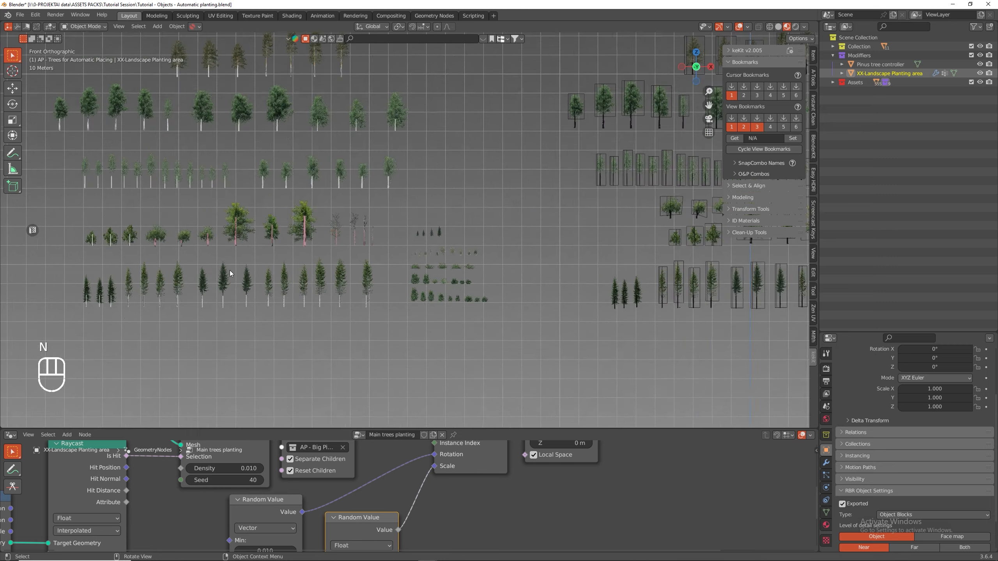
pyautogui.scroll(2, 229, 250)
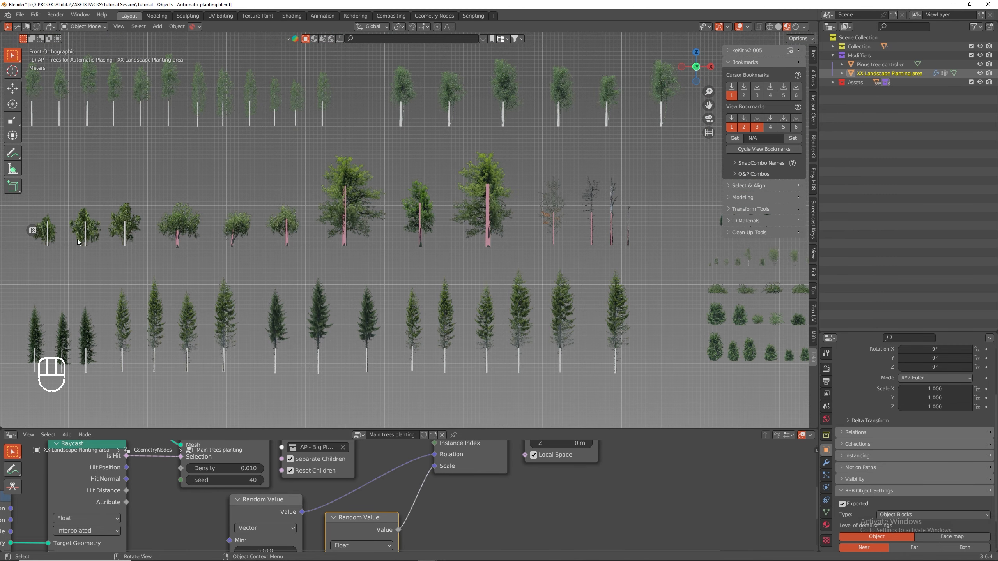
# - Select the three small leafy trees starting the apple tree row and locate Apple tree.013 in the AP - Big Pinus tree collection
pyautogui.click(54, 231)
pyautogui.keyDown('shift'); pyautogui.click(86, 226); pyautogui.keyUp('shift')
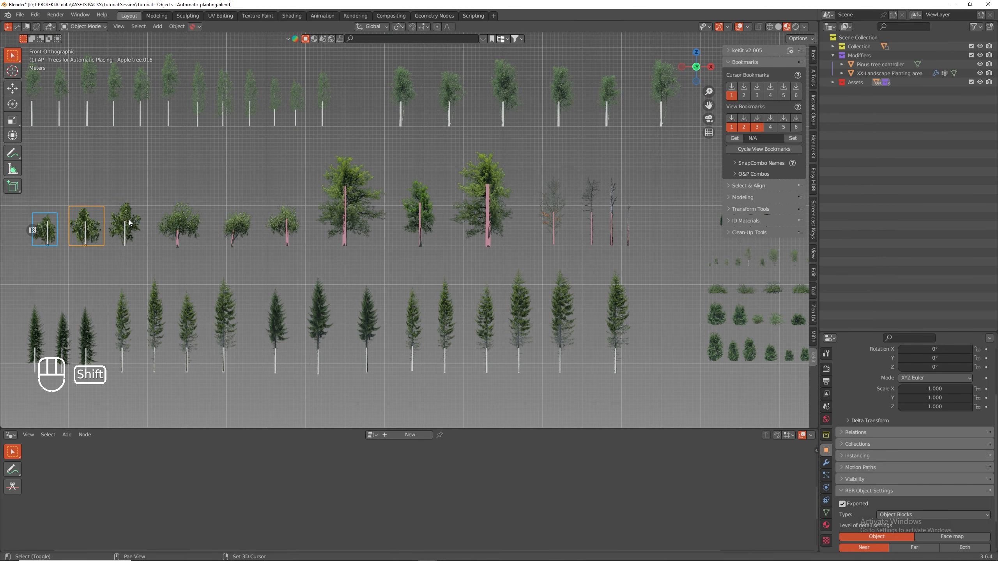
pyautogui.keyDown('shift'); pyautogui.click(125, 225); pyautogui.keyUp('shift')
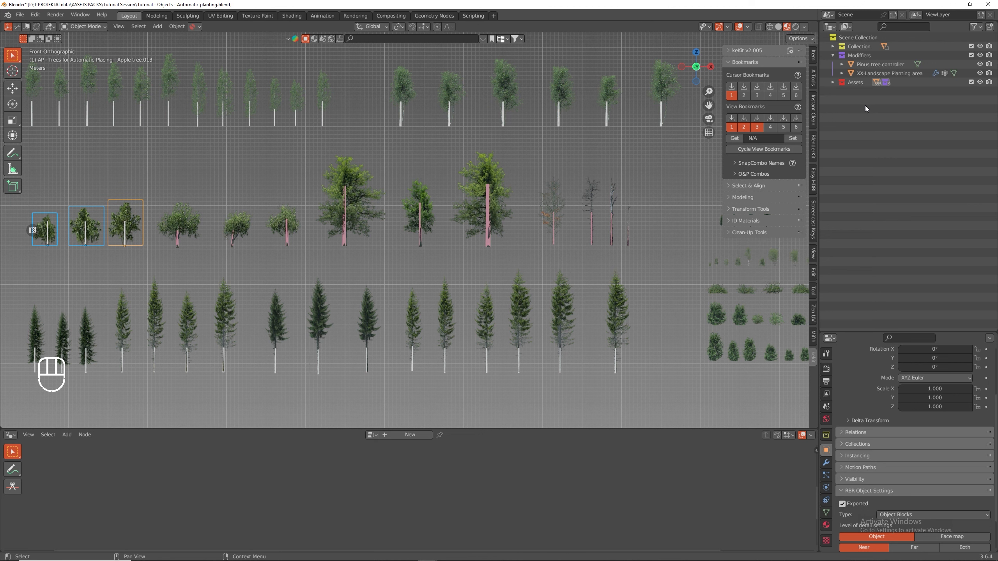
pyautogui.press('KP_Decimal')
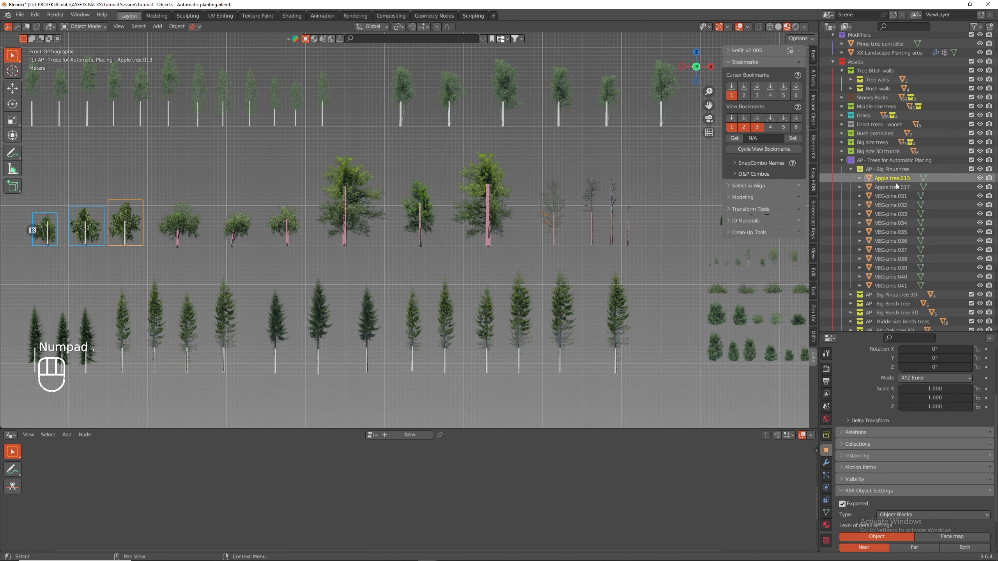
pyautogui.scroll(-3, 919, 177)
pyautogui.scroll(3, 910, 168)
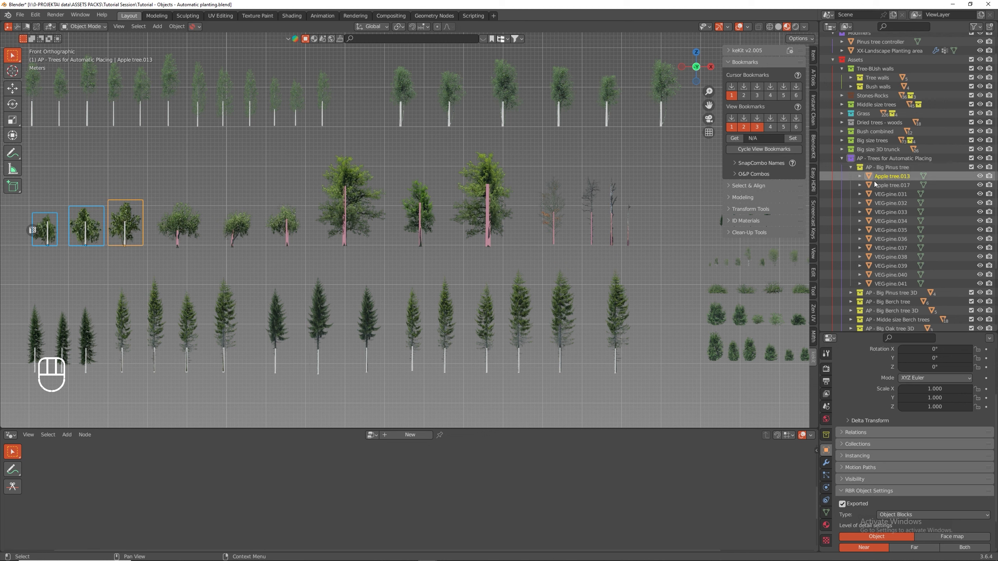
pyautogui.click(870, 176)
pyautogui.scroll(-2, 897, 182)
pyautogui.scroll(-1, 934, 275)
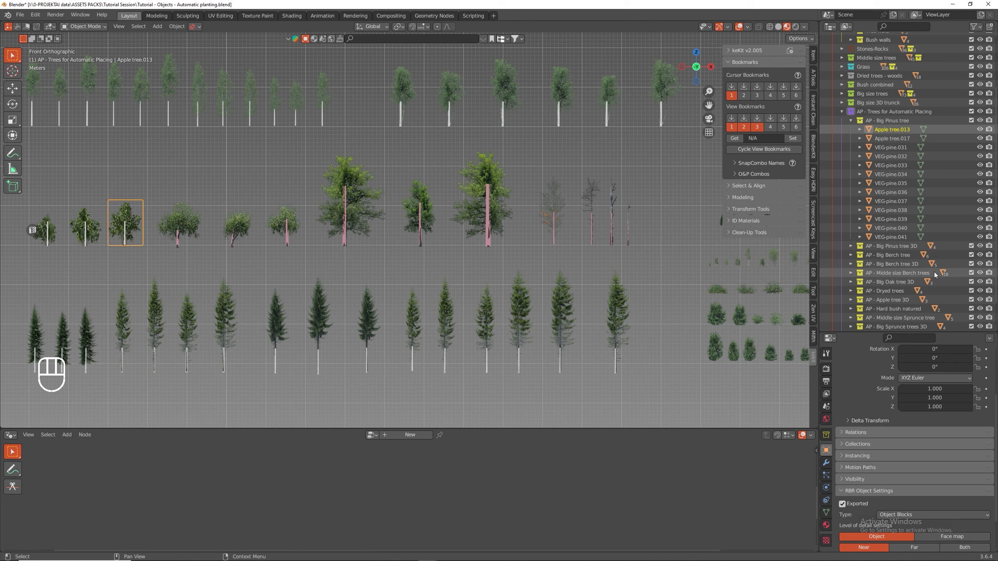
pyautogui.scroll(-1, 935, 275)
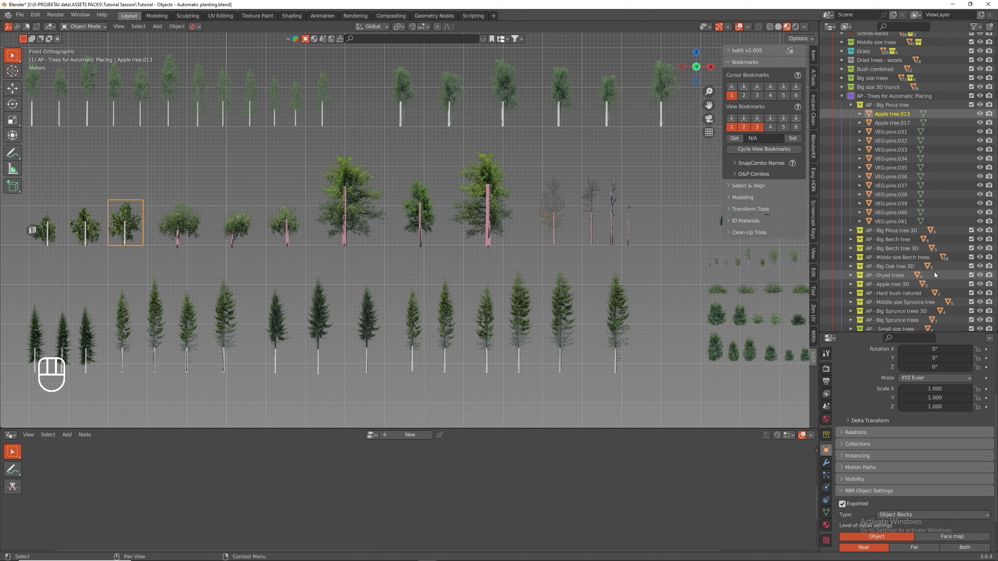
pyautogui.scroll(-1, 935, 275)
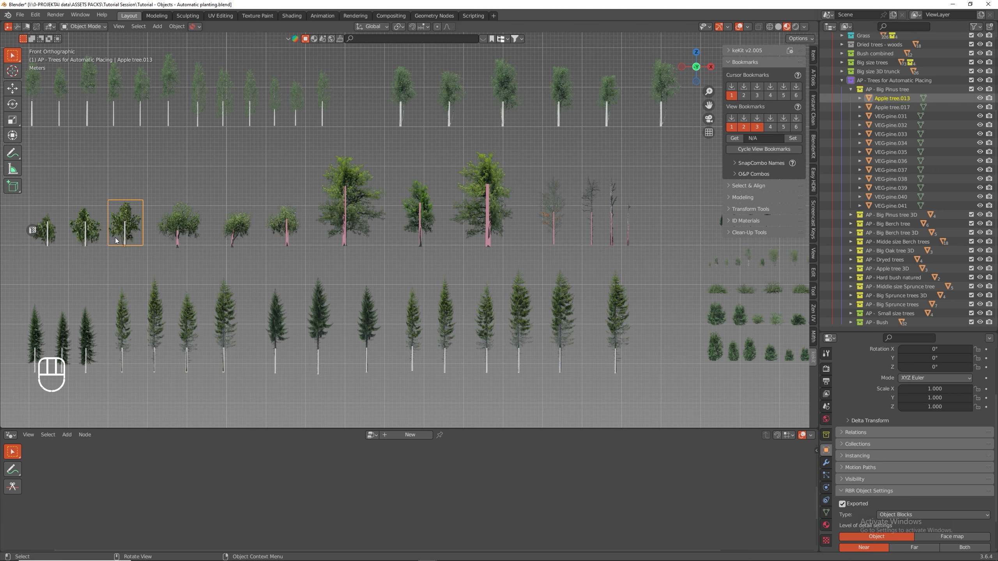
# - Check which collection holds the two neighbouring apple trees and move Apple tree.013 into AP - Hard bush natured
pyautogui.click(94, 231)
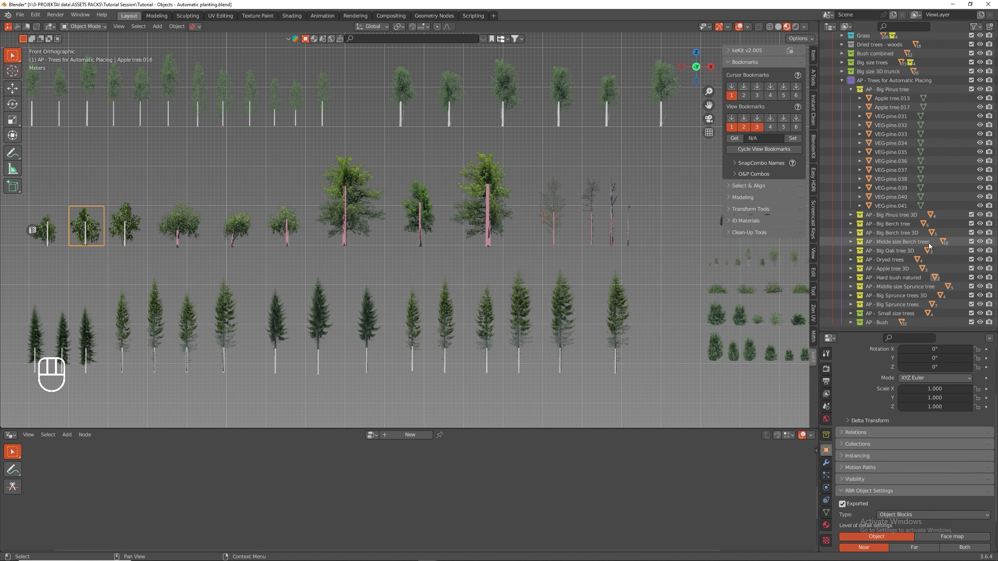
pyautogui.press('KP_Decimal')
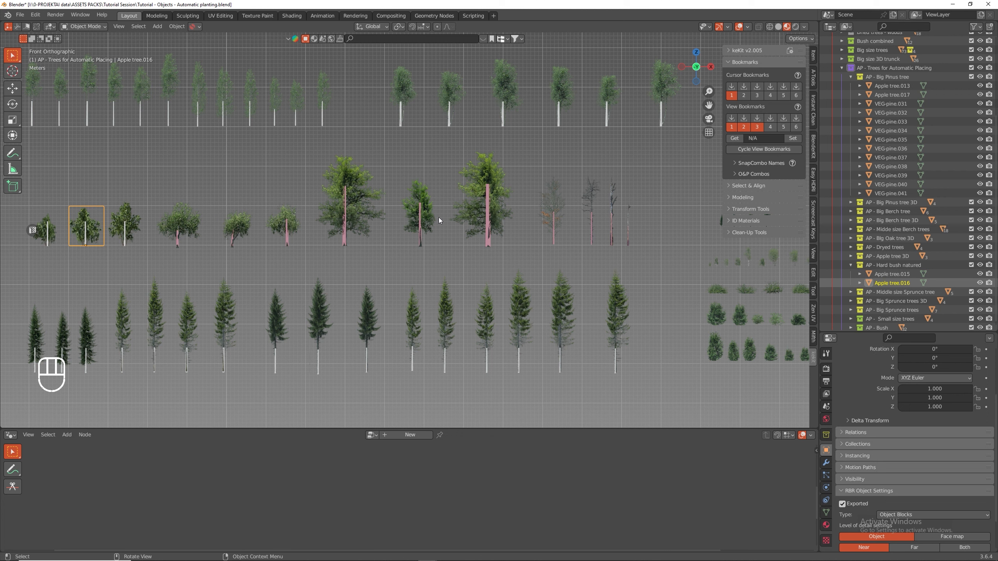
pyautogui.click(49, 240)
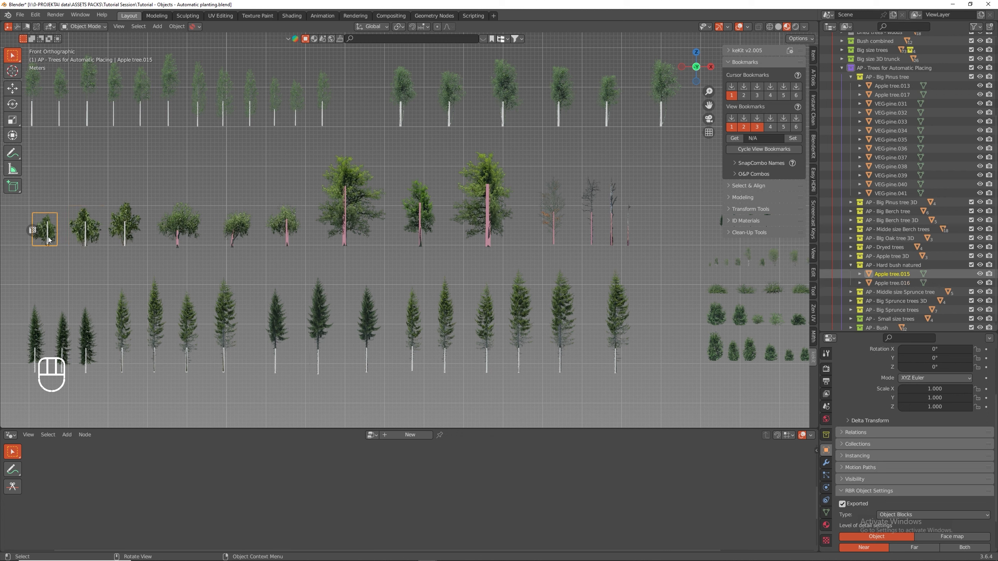
pyautogui.click(125, 230)
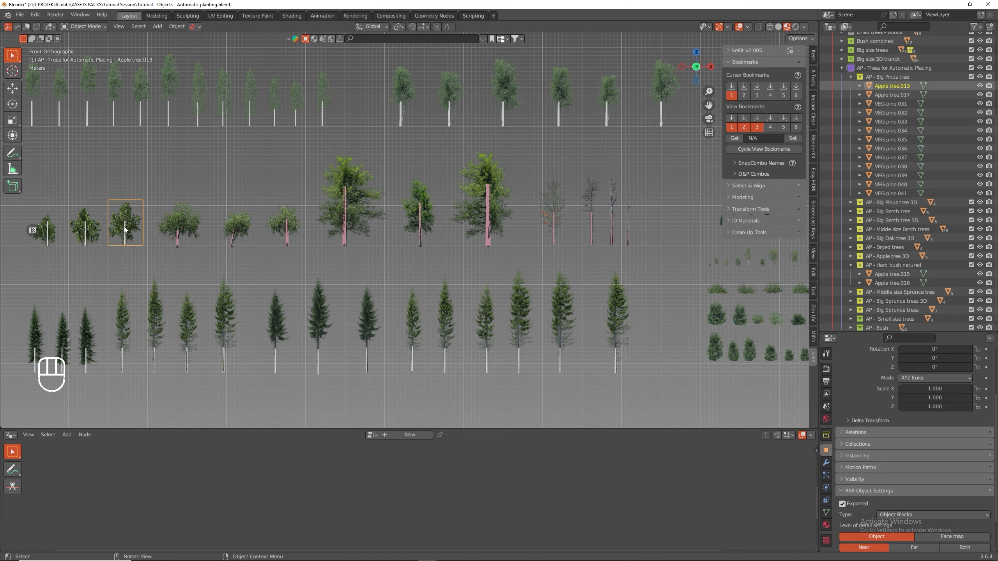
pyautogui.moveTo(891, 86); pyautogui.dragTo(902, 265)
pyautogui.click(849, 256)
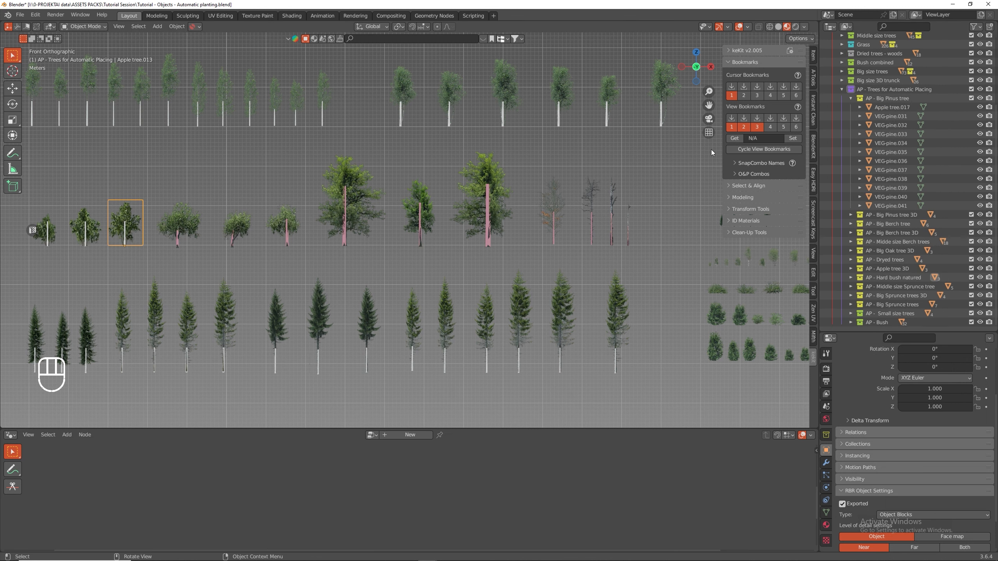
# - Recall view bookmark 3 to return to the landscape and select the XX-Landscape Planting area object
pyautogui.click(756, 127)
pyautogui.moveTo(480, 218); pyautogui.dragTo(338, 267, button='middle')
pyautogui.scroll(3, 293, 224)
pyautogui.moveTo(293, 224); pyautogui.dragTo(332, 250, button='middle')
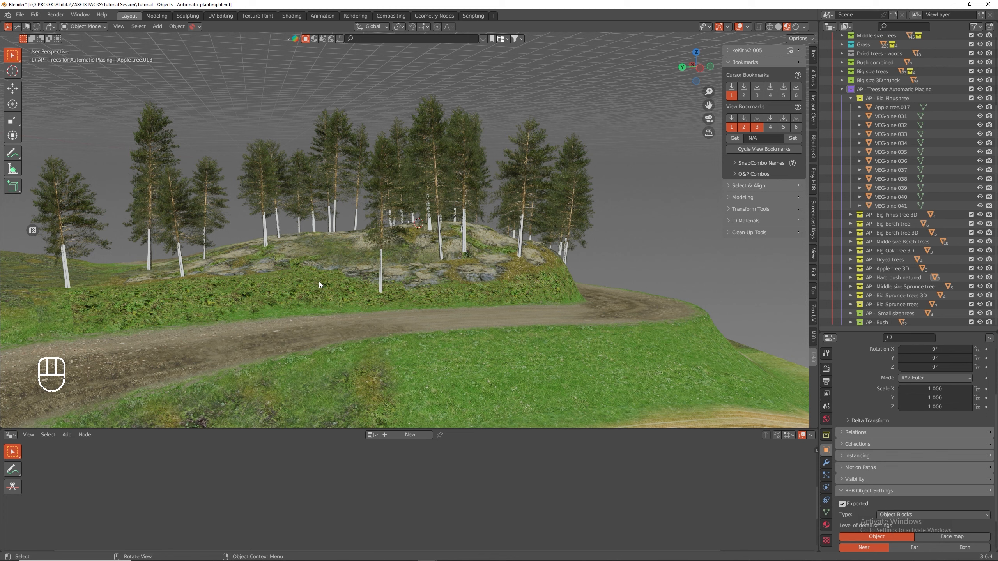
pyautogui.click(402, 187)
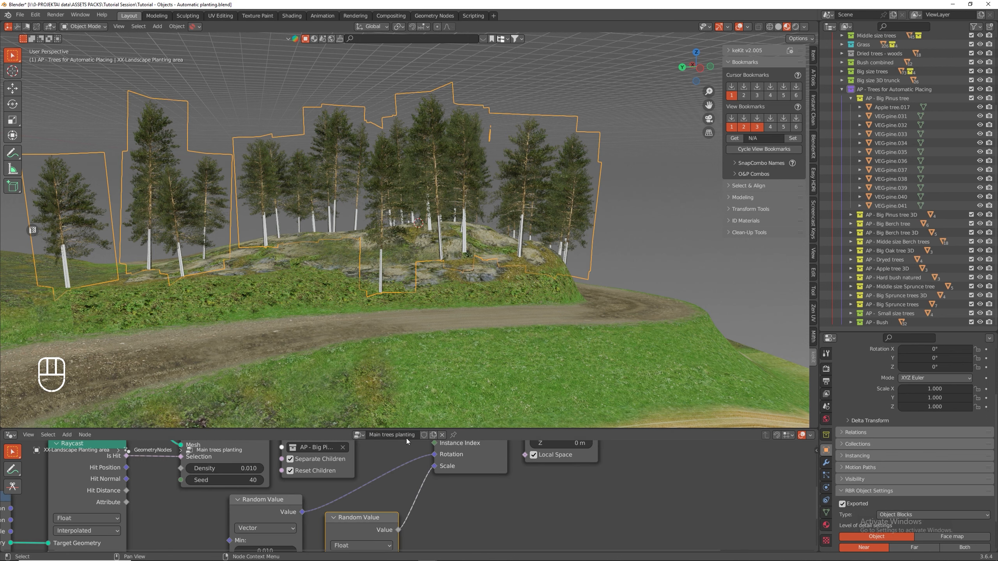
# - Enlarge the node editor and set the third Min component of the rotation Random Value node to 2.32
pyautogui.moveTo(407, 428); pyautogui.dragTo(407, 339)
pyautogui.scroll(5, 347, 448)
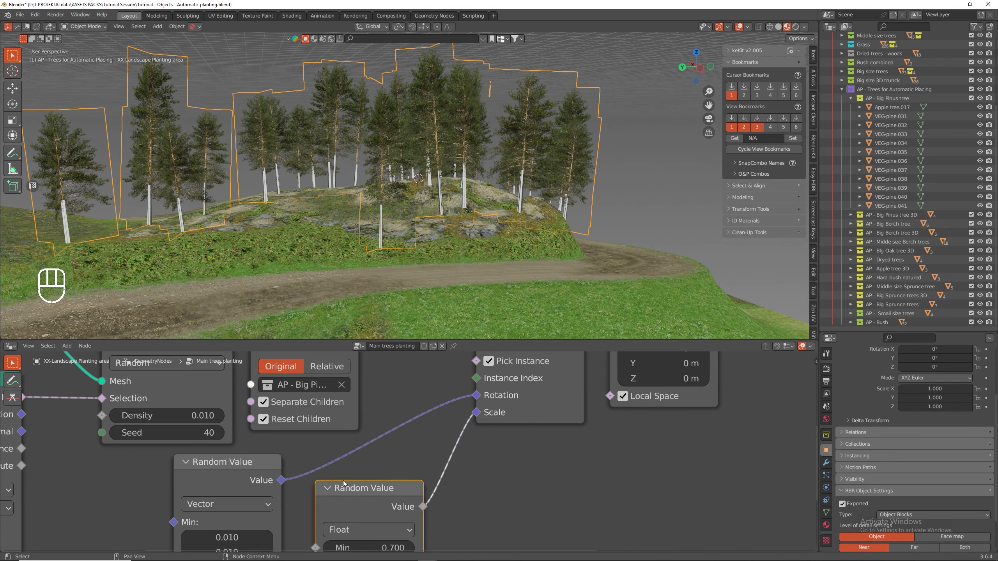
pyautogui.keyDown('shift'); pyautogui.moveTo(343, 480); pyautogui.dragTo(421, 399, button='middle'); pyautogui.keyUp('shift')
pyautogui.keyDown('shift'); pyautogui.moveTo(314, 486); pyautogui.dragTo(320, 416, button='middle'); pyautogui.keyUp('shift')
pyautogui.moveTo(319, 416); pyautogui.dragTo(335, 438)
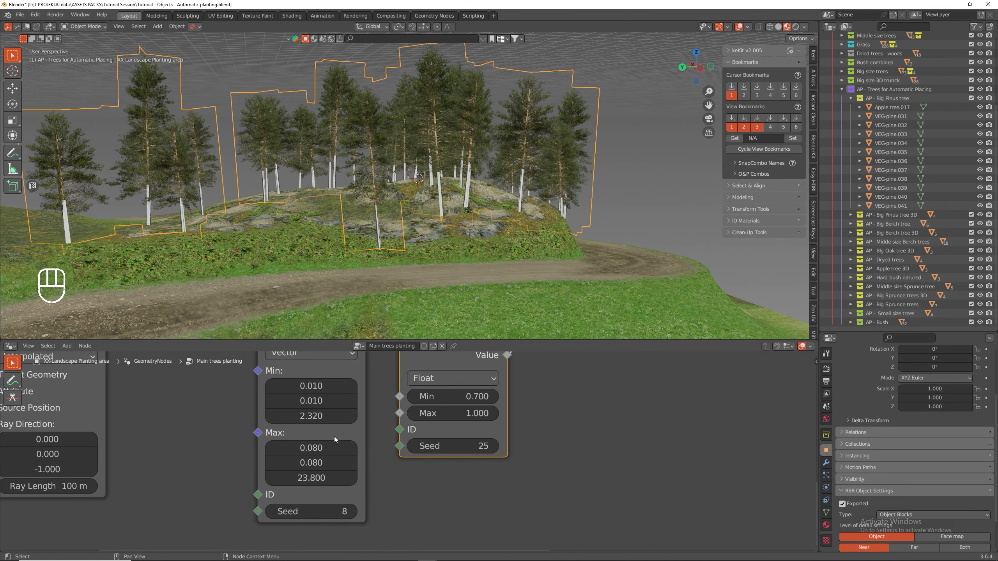
# - Try a Density of 0.015 on the Distribute Points on Faces node and settle on 0.012
pyautogui.keyDown('shift'); pyautogui.moveTo(300, 440); pyautogui.dragTo(334, 514, button='middle'); pyautogui.keyUp('shift')
pyautogui.keyDown('shift'); pyautogui.moveTo(277, 427); pyautogui.dragTo(274, 494, button='middle'); pyautogui.keyUp('shift')
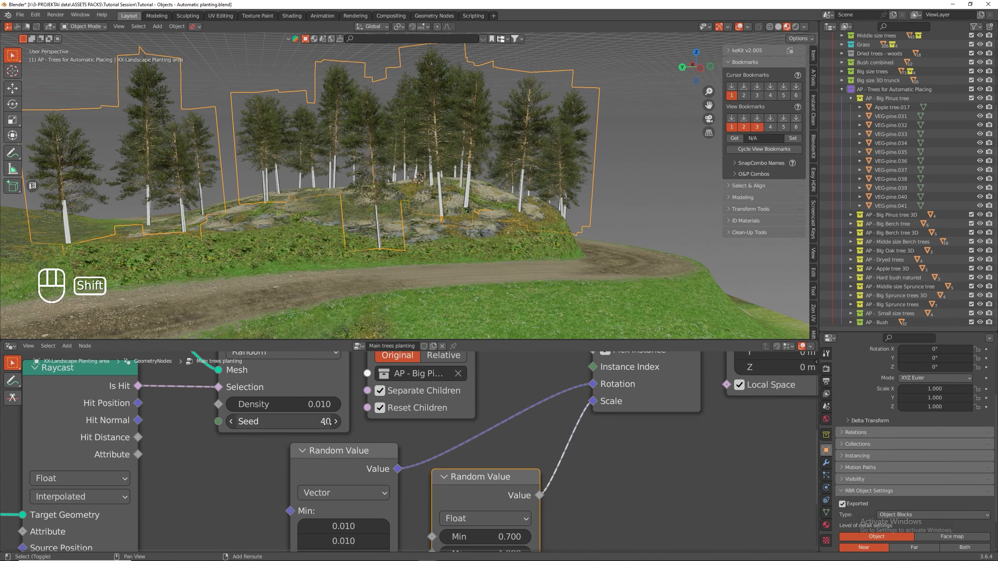
pyautogui.click(257, 405)
pyautogui.write('0.01')
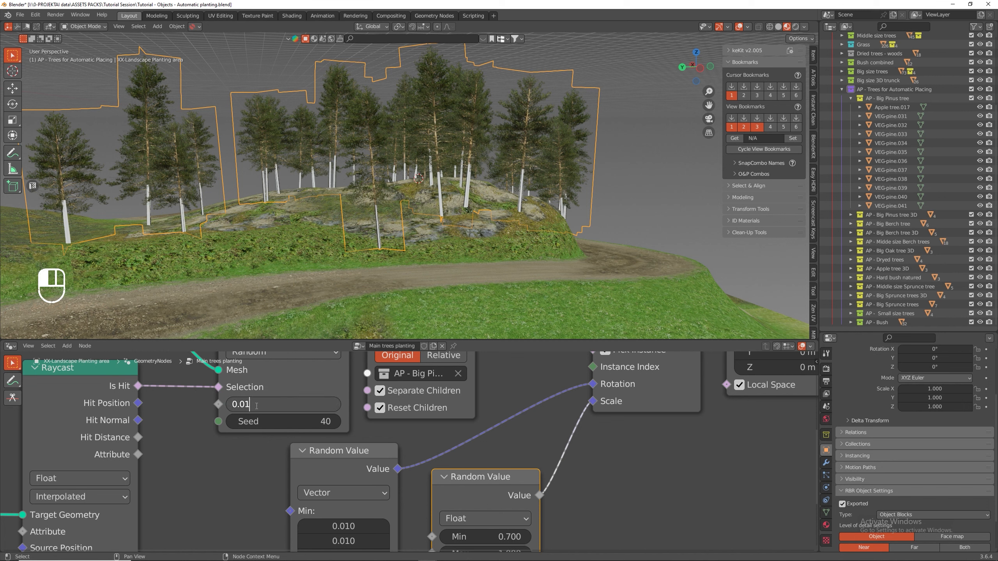
pyautogui.write('5')
pyautogui.press('Return')
pyautogui.click(254, 405)
pyautogui.click(258, 403)
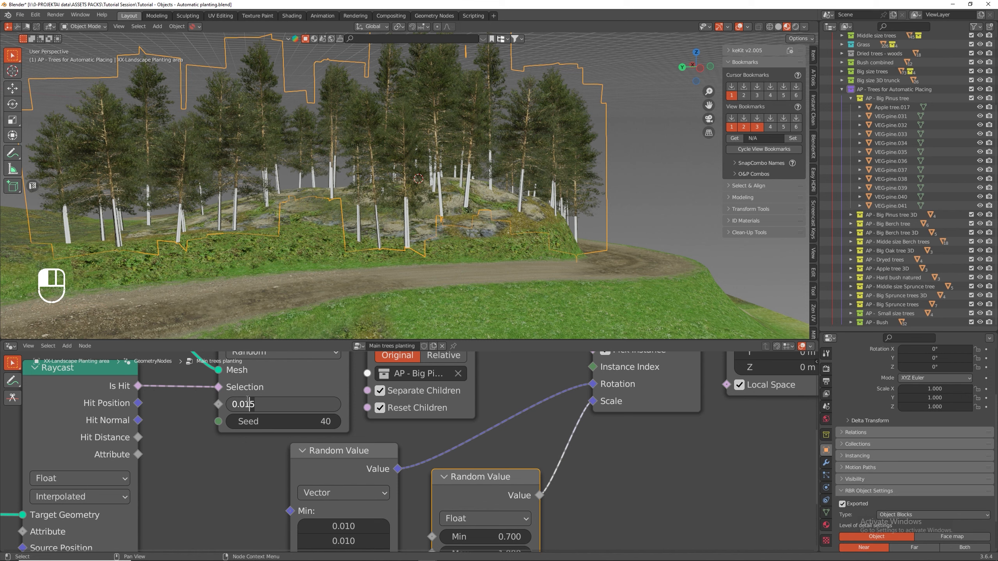
pyautogui.press('Return')
# - Move the Group Input node farther away from the Distribute Points on Faces node to free space in the node tree
pyautogui.scroll(-6, 429, 419)
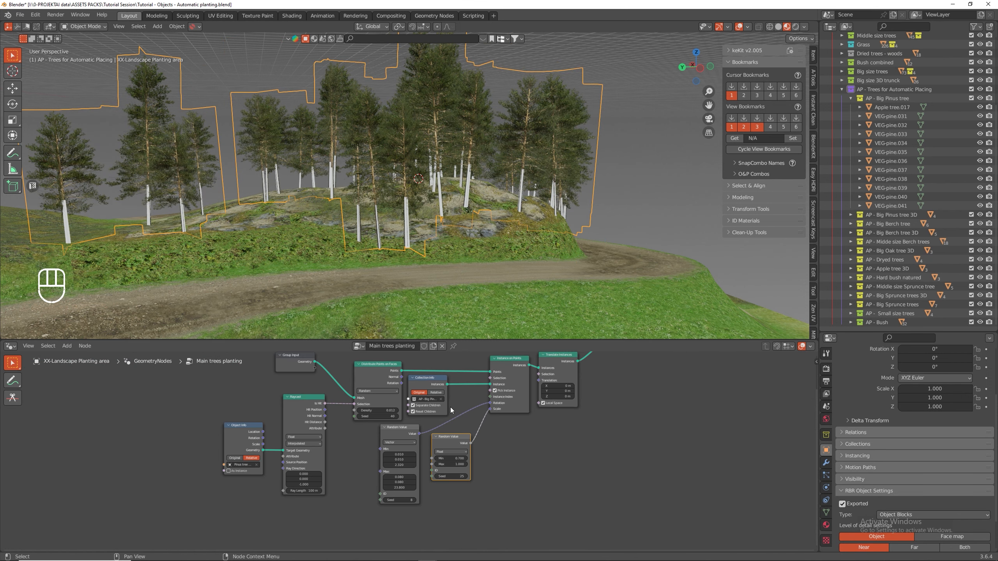
pyautogui.scroll(6, 297, 405)
pyautogui.moveTo(297, 403); pyautogui.dragTo(85, 403)
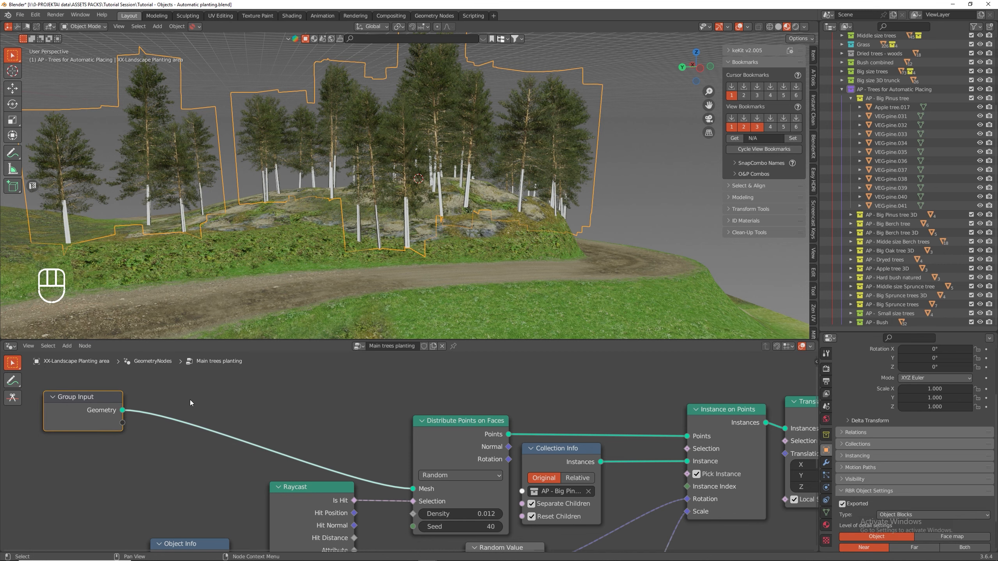
pyautogui.scroll(-2, 222, 408)
pyautogui.keyDown('shift'); pyautogui.moveTo(307, 402); pyautogui.dragTo(326, 400, button='middle'); pyautogui.keyUp('shift')
pyautogui.moveTo(133, 410); pyautogui.dragTo(121, 407)
# - Deselect all objects in the viewport and enlarge the node editor to fit the whole planting node tree
pyautogui.moveTo(447, 224); pyautogui.dragTo(409, 218, button='middle')
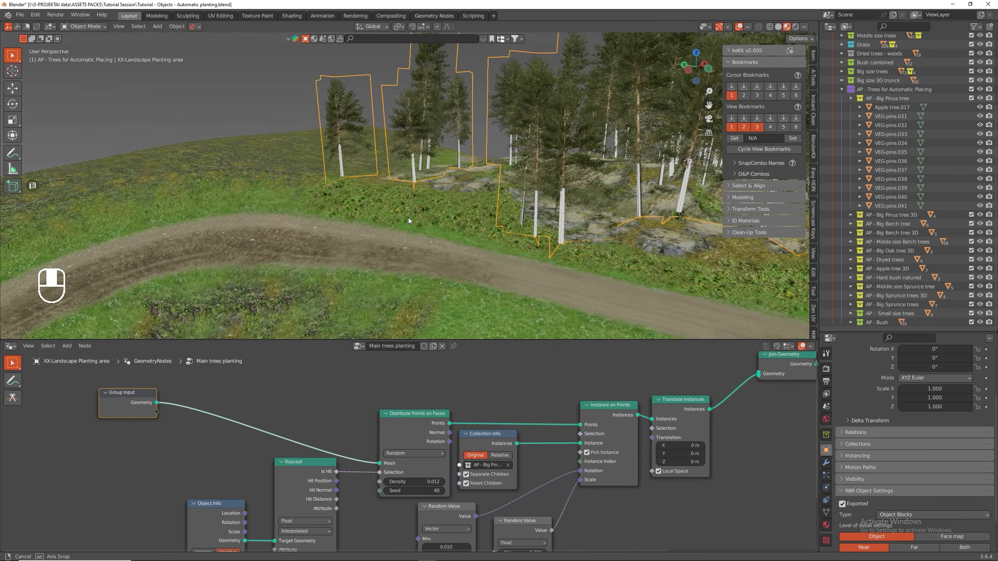
pyautogui.hotkey('alt', 'a')
pyautogui.scroll(-5, 400, 200)
pyautogui.keyDown('shift'); pyautogui.moveTo(622, 208); pyautogui.dragTo(518, 189, button='middle'); pyautogui.keyUp('shift')
pyautogui.moveTo(491, 339); pyautogui.dragTo(483, 260)
pyautogui.keyDown('shift'); pyautogui.moveTo(499, 334); pyautogui.dragTo(406, 293, button='middle'); pyautogui.keyUp('shift')
pyautogui.scroll(-2, 579, 381)
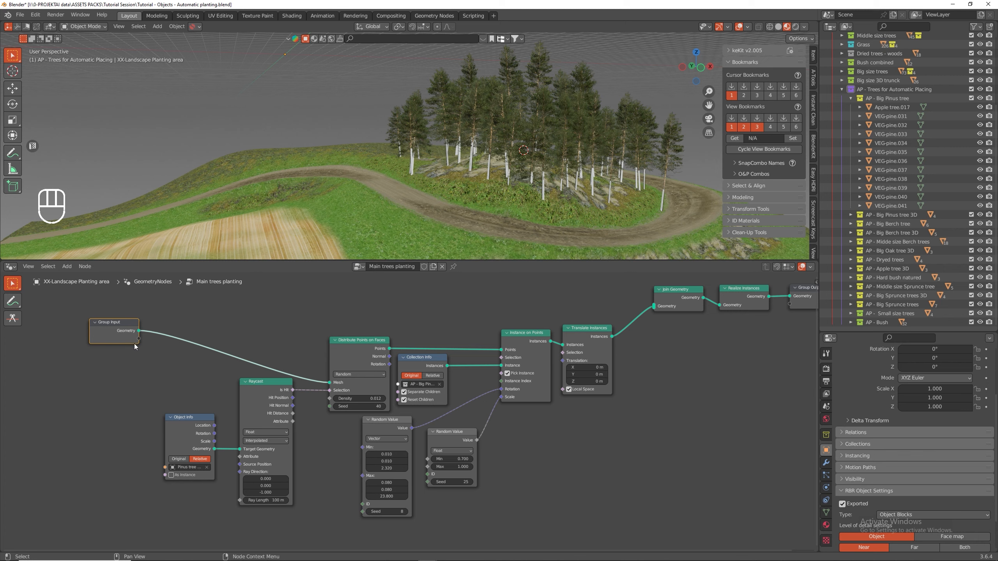
# - Move the Group Input node up, clear of the planting nodes, and fit the node tree in view
pyautogui.moveTo(303, 304); pyautogui.dragTo(305, 374, button='middle')
pyautogui.moveTo(129, 393); pyautogui.dragTo(132, 355)
pyautogui.keyDown('shift'); pyautogui.moveTo(290, 383); pyautogui.dragTo(271, 350, button='middle'); pyautogui.keyUp('shift')
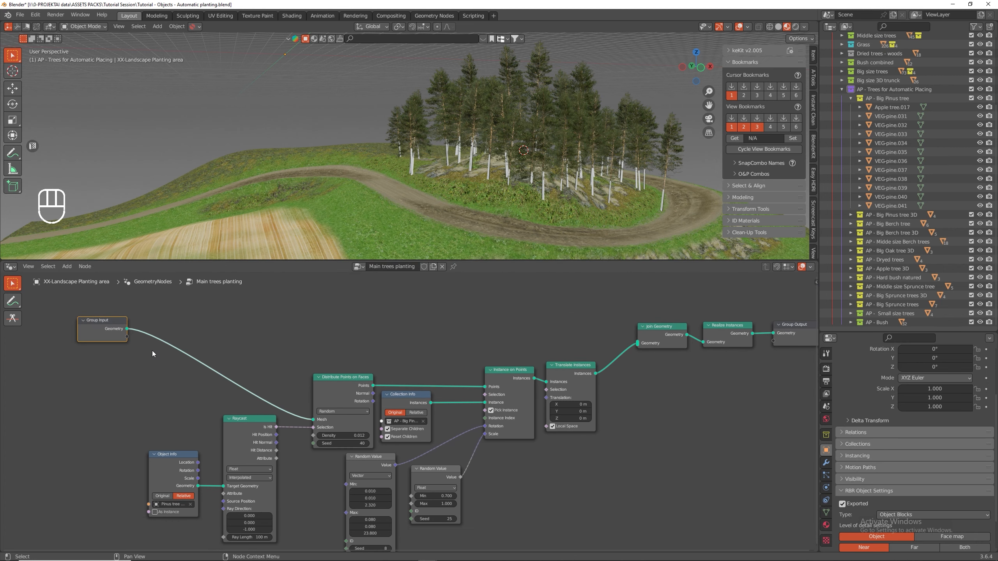
pyautogui.scroll(-1, 500, 395)
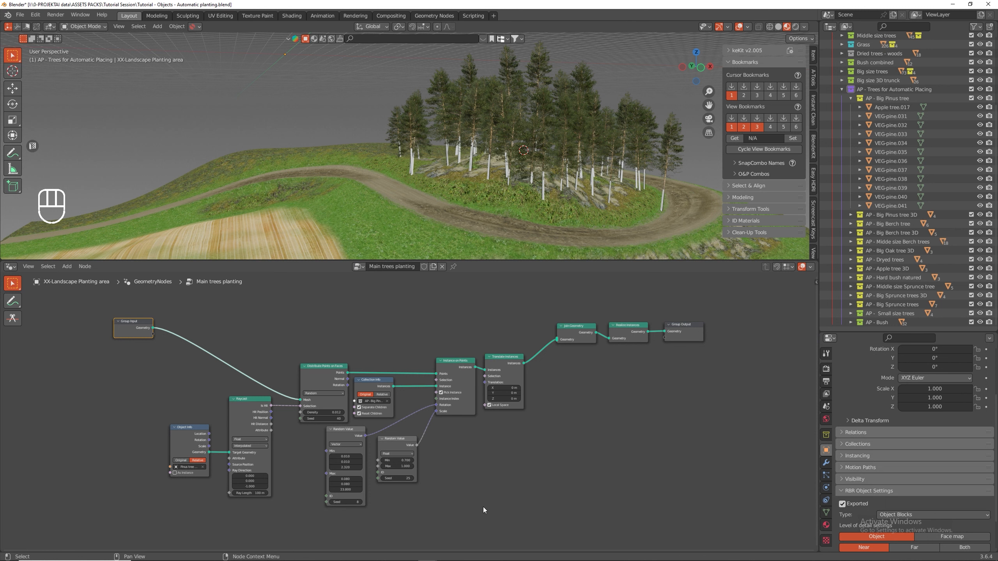
# - Enclose all planting nodes from Object Info to Translate Instances in a frame using Node Wrangler
pyautogui.moveTo(136, 528); pyautogui.dragTo(537, 347)
pyautogui.press('n')
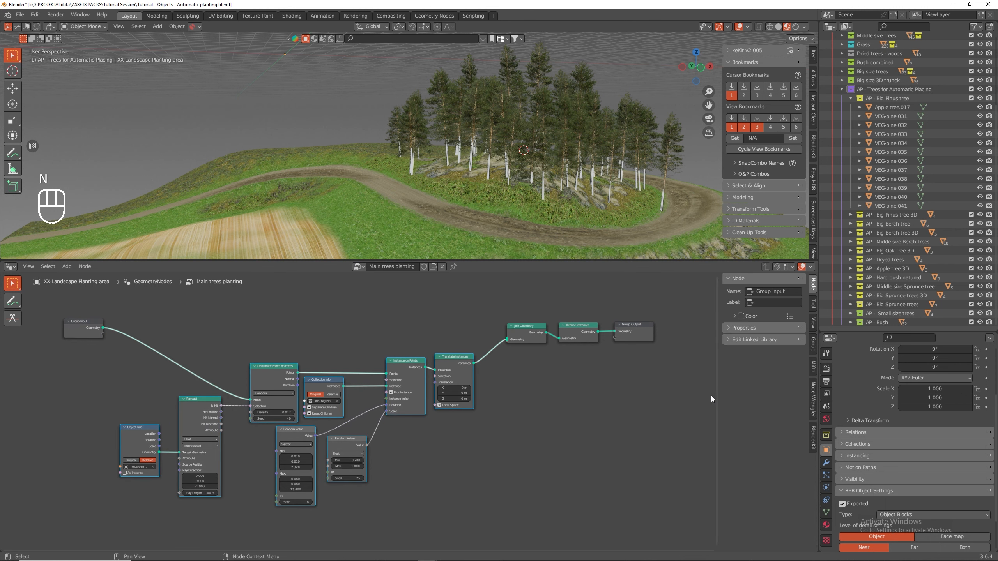
pyautogui.click(814, 411)
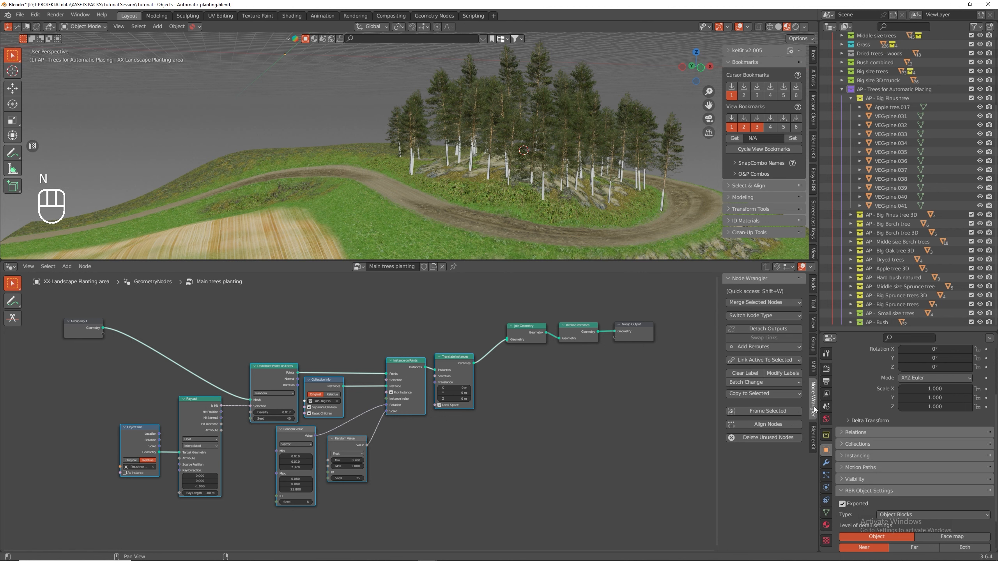
pyautogui.click(757, 413)
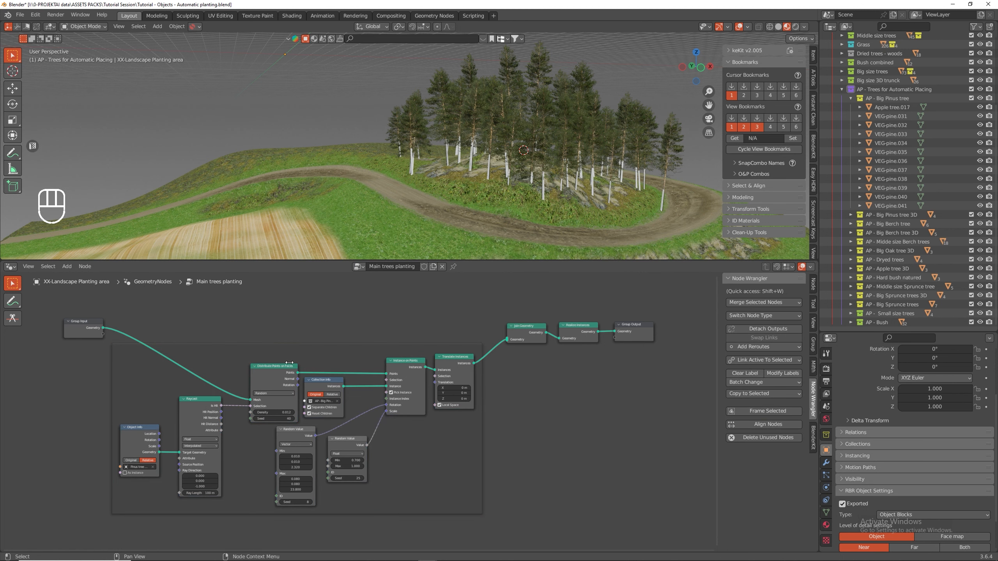
# - Label the frame around the planting nodes "Big Pinus tree"
pyautogui.scroll(4, 301, 357)
pyautogui.rightClick(292, 351)
pyautogui.moveTo(292, 351)
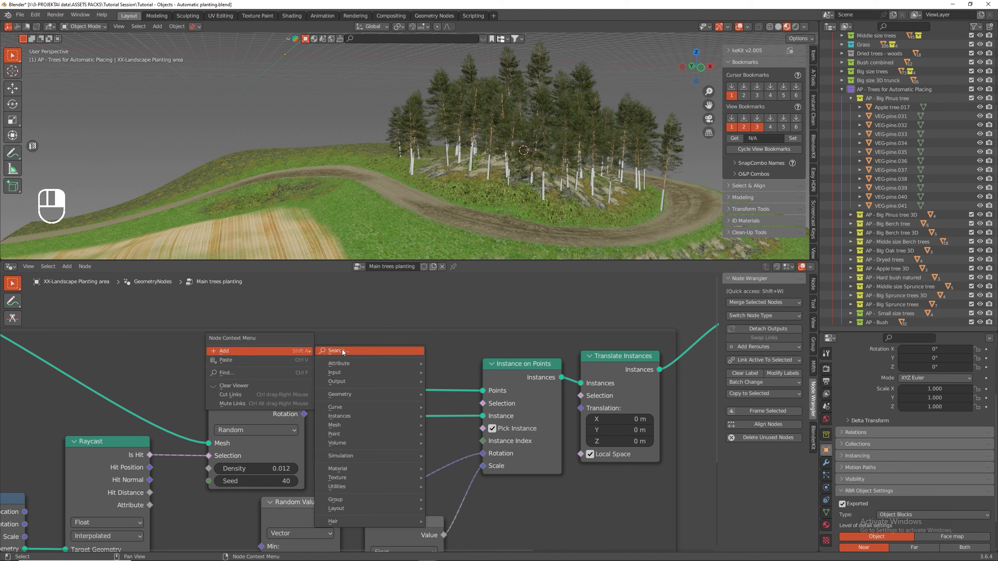
pyautogui.click(409, 333)
pyautogui.rightClick(365, 344)
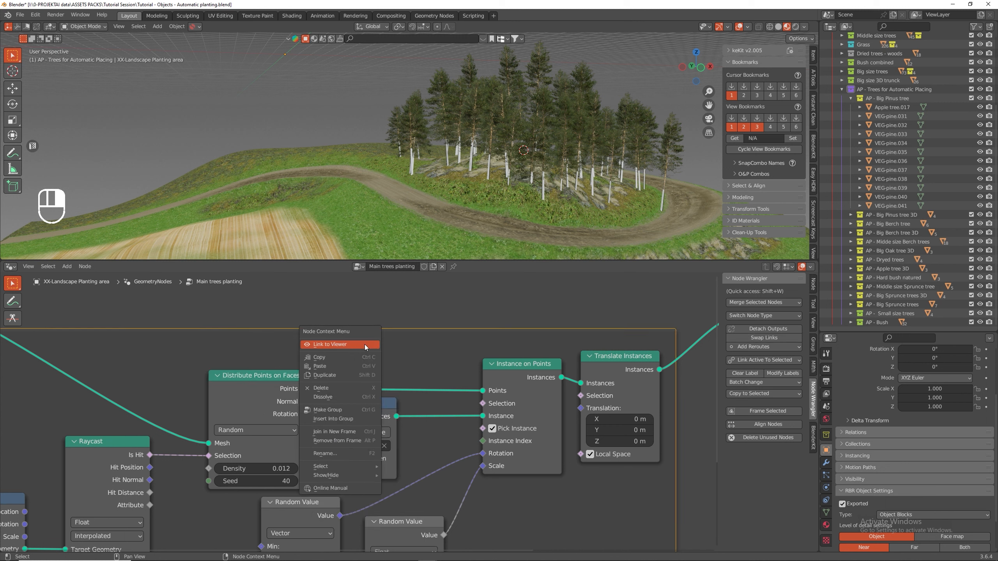
pyautogui.click(336, 452)
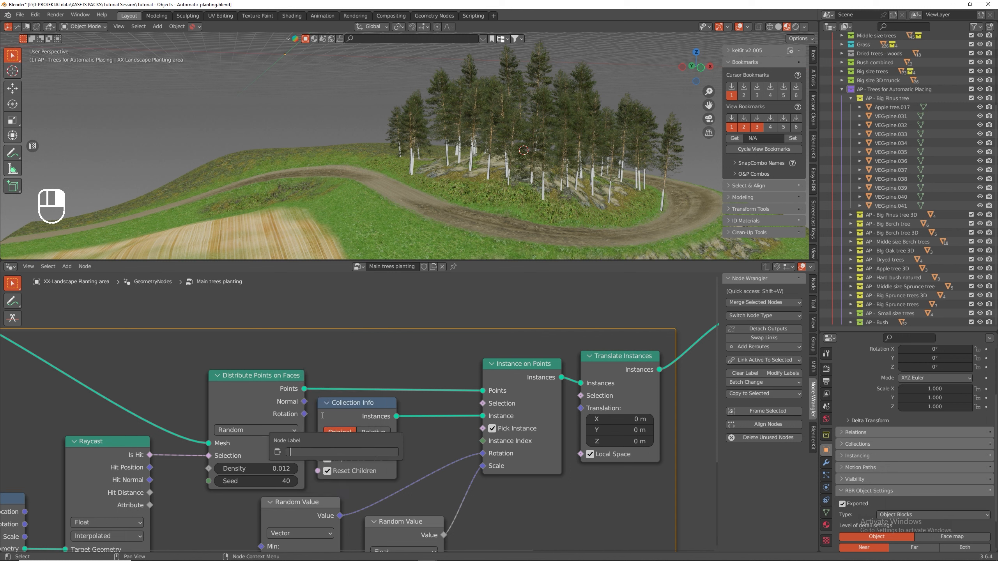
pyautogui.write('Big Pinus tree')
pyautogui.press('Return')
# - Duplicate the Big Pinus tree frame with all its nodes and place the copy below the original
pyautogui.scroll(-4, 377, 313)
pyautogui.moveTo(353, 177); pyautogui.dragTo(326, 171, button='middle')
pyautogui.scroll(-1, 308, 317)
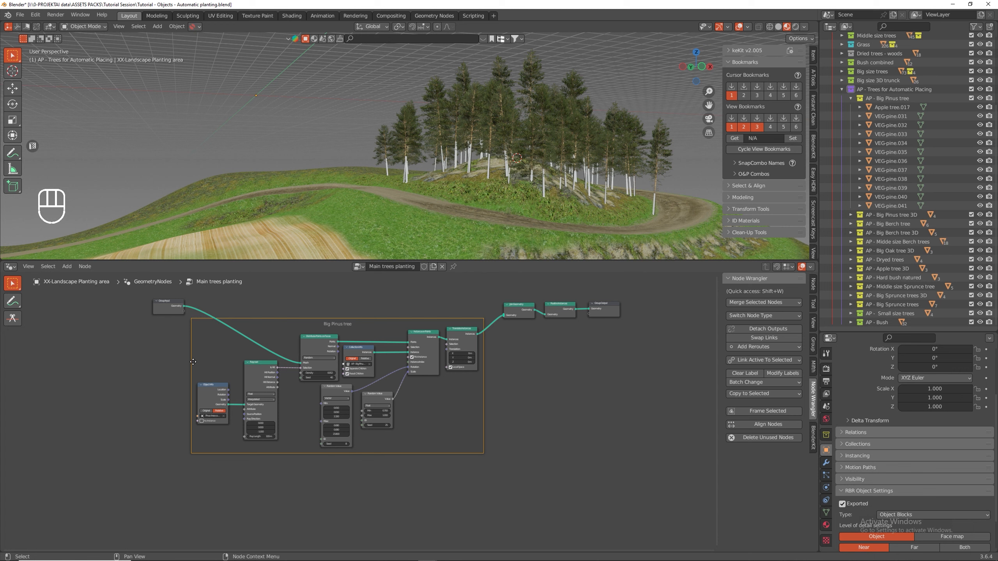
pyautogui.moveTo(176, 345); pyautogui.dragTo(498, 461)
pyautogui.hotkey('shift', 'd')
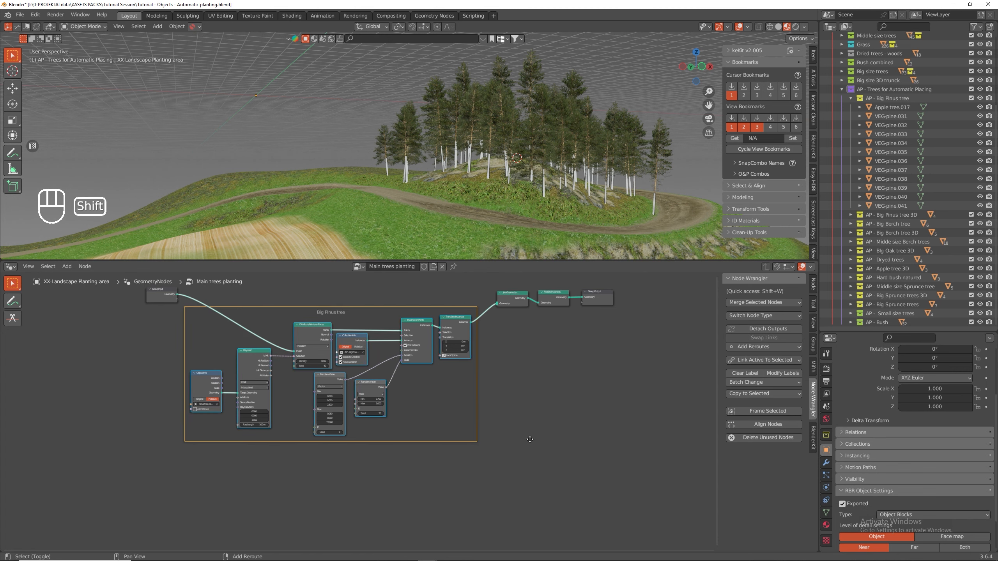
pyautogui.click(420, 516)
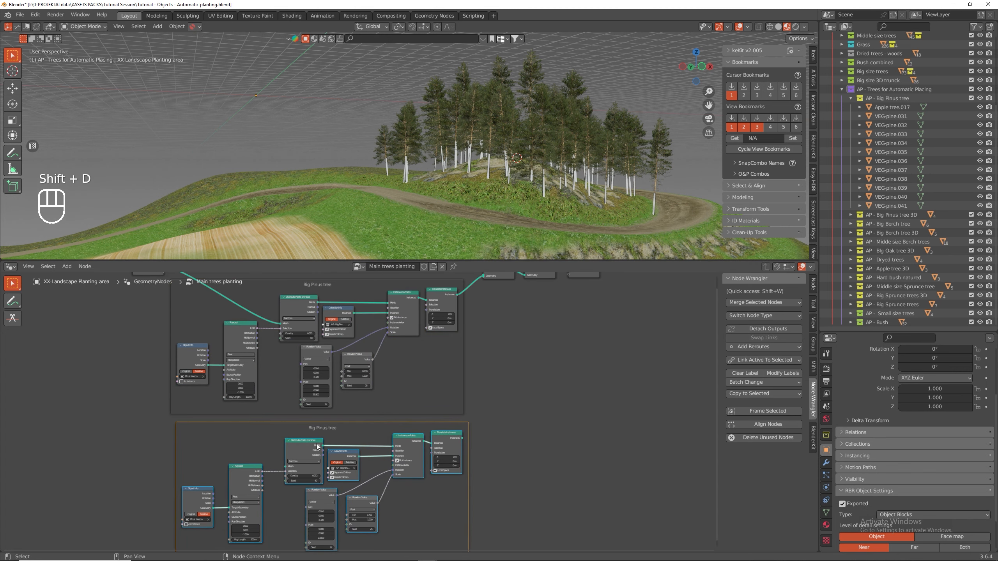
# - Rename the duplicated frame's label to "Small tree"
pyautogui.scroll(5, 306, 429)
pyautogui.click(305, 429)
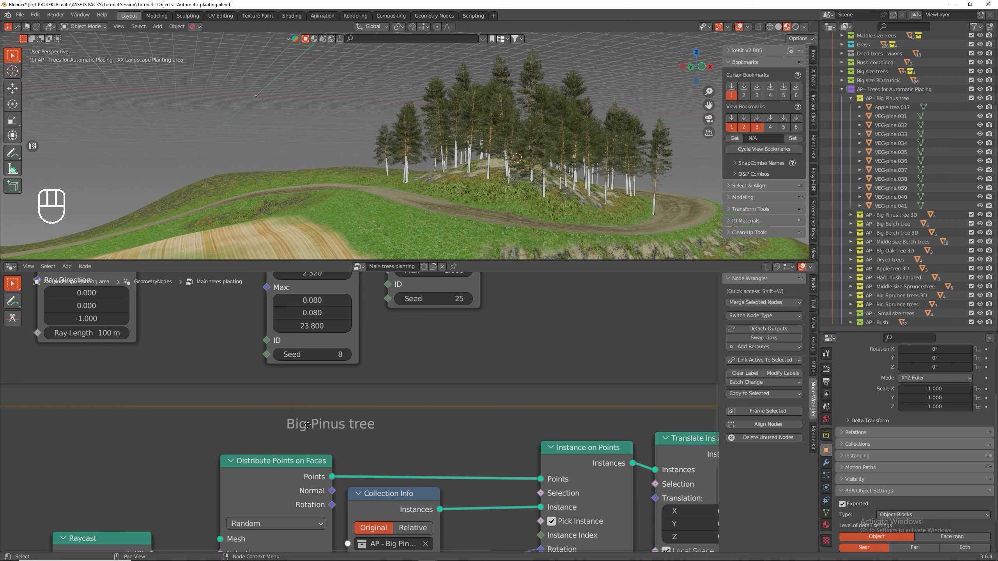
pyautogui.rightClick(335, 425)
pyautogui.click(317, 425)
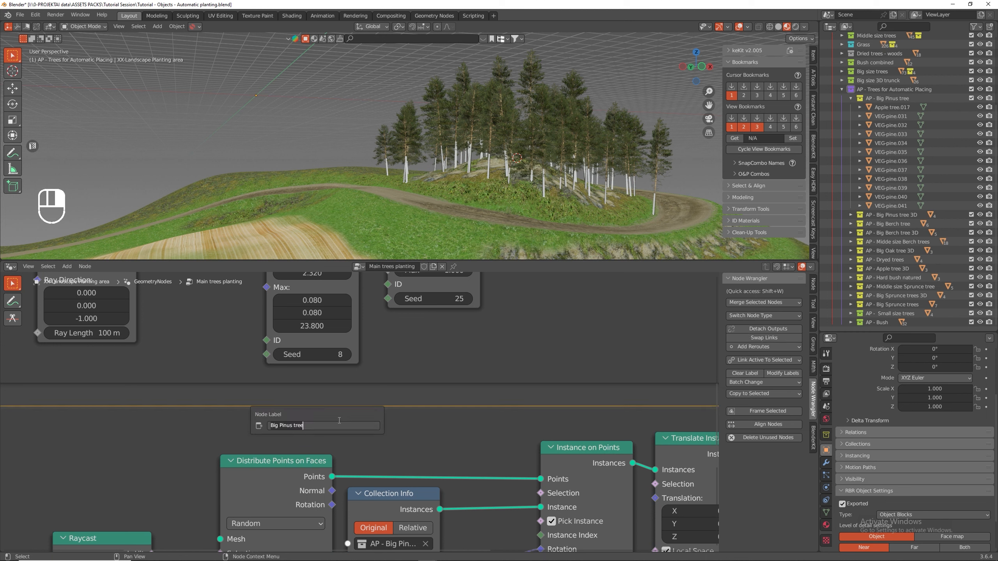
pyautogui.moveTo(292, 425); pyautogui.dragTo(264, 422)
pyautogui.write('Small')
pyautogui.press('Return')
# - Clear the collection in the Small tree frame's Collection Info node and delete that node
pyautogui.scroll(-12, 401, 334)
pyautogui.scroll(12, 260, 495)
pyautogui.moveTo(669, 315); pyautogui.dragTo(359, 377, button='middle')
pyautogui.click(361, 365)
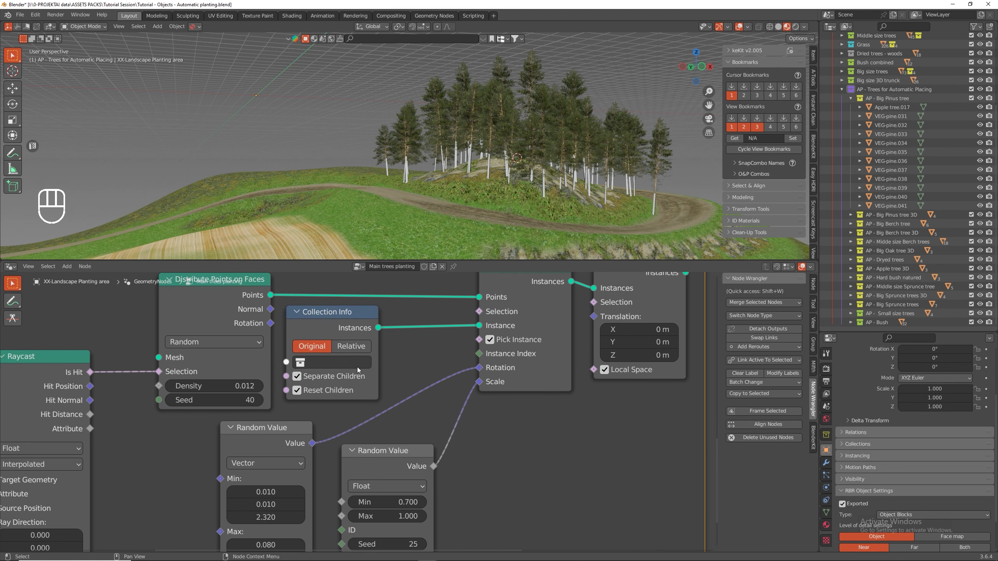
pyautogui.click(348, 322)
pyautogui.press('x')
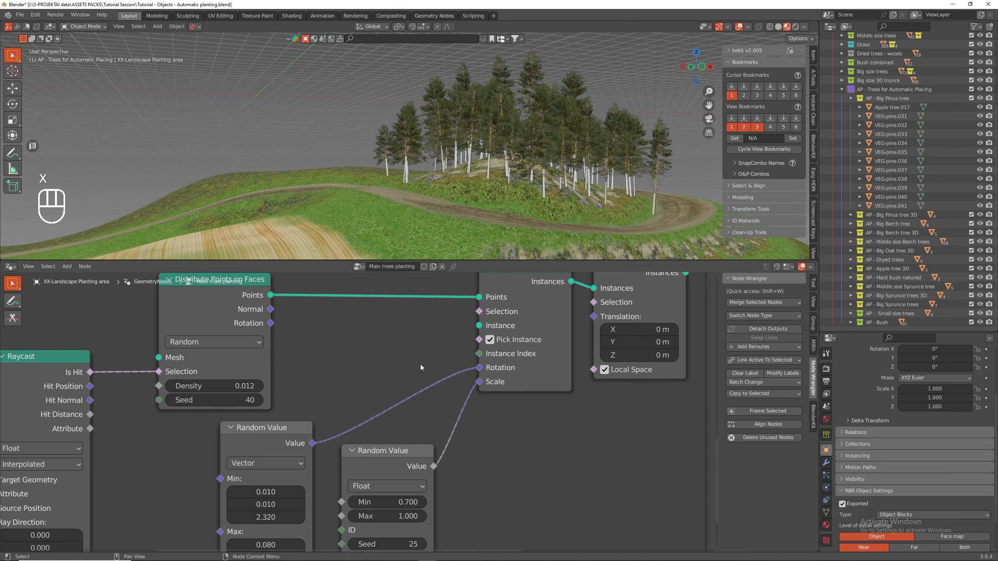
# - Add the AP - Small size trees collection as a Collection Info node with Separate Children and Reset Children, feeding the Instance input
pyautogui.click(850, 98)
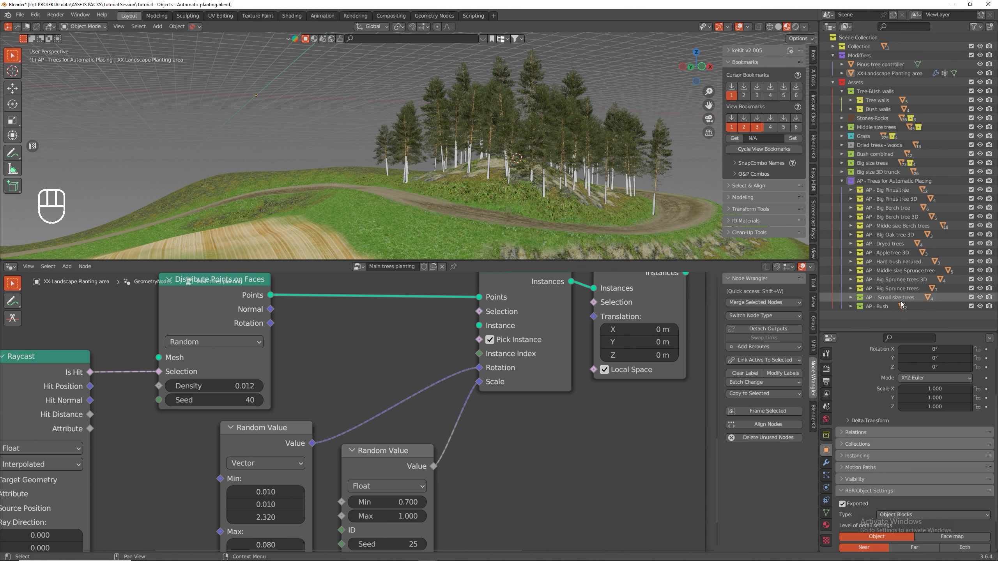
pyautogui.moveTo(862, 298); pyautogui.dragTo(504, 327)
pyautogui.click(331, 416)
pyautogui.click(331, 430)
pyautogui.click(424, 370)
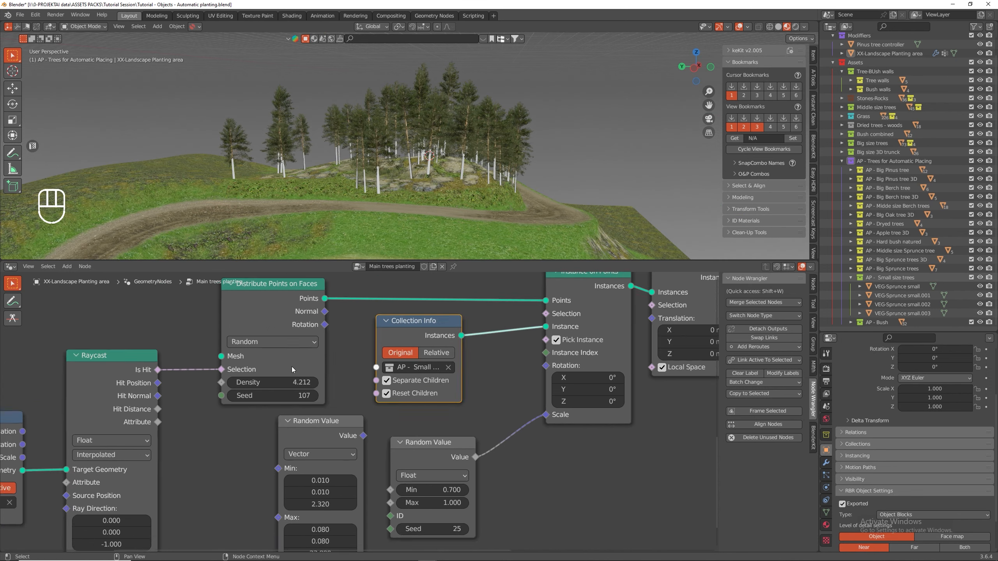
# - Reconnect the vector Random Value to the Instance on Points Rotation and tidy the float Random Value and Collection Info nodes
pyautogui.scroll(-2, 291, 367)
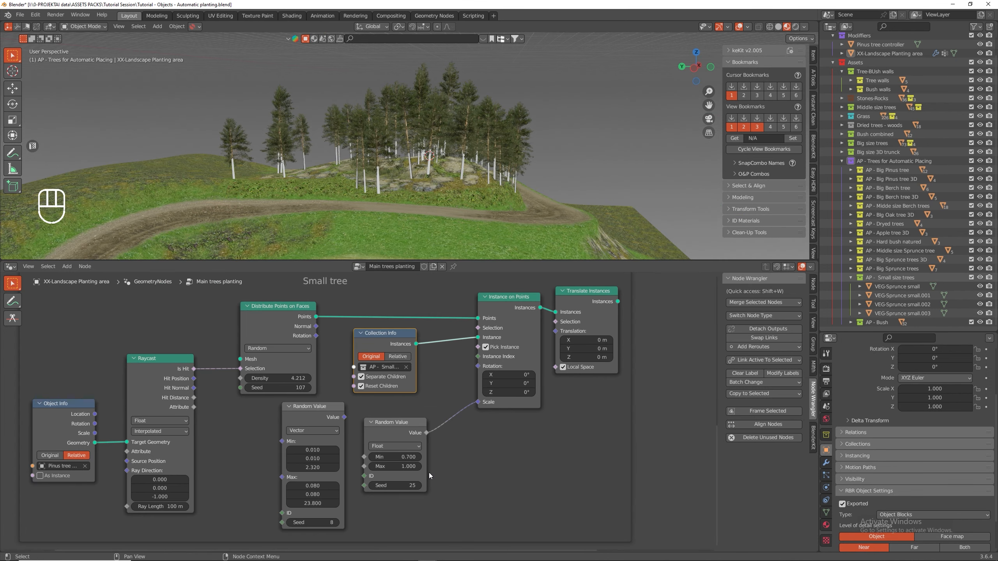
pyautogui.moveTo(344, 417); pyautogui.dragTo(478, 367)
pyautogui.moveTo(409, 428); pyautogui.dragTo(397, 436)
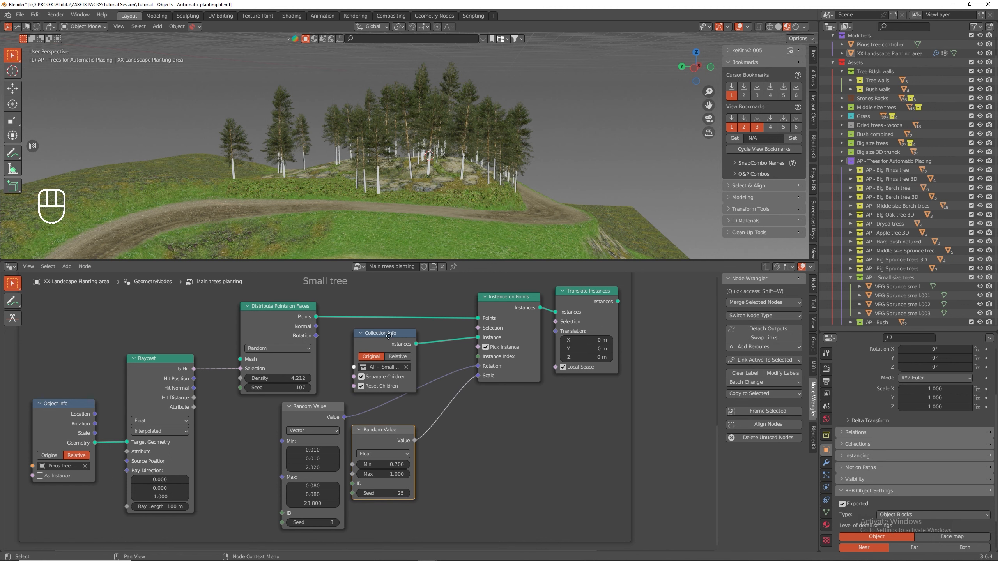
pyautogui.moveTo(389, 336); pyautogui.dragTo(378, 333)
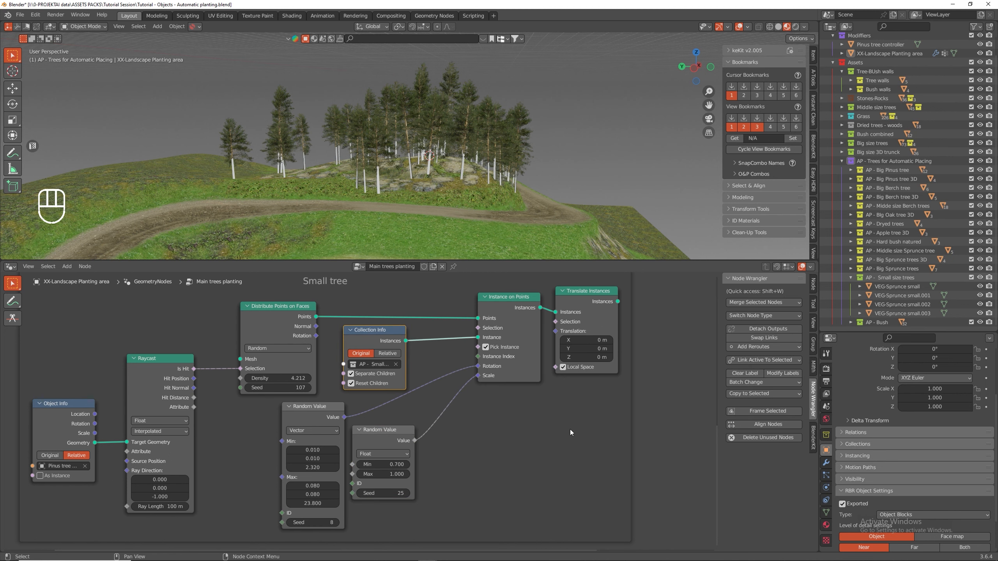
# - Set the Density of the Small tree frame's Distribute Points on Faces node to 0.02
pyautogui.scroll(-4, 571, 432)
pyautogui.keyDown('shift'); pyautogui.moveTo(368, 346); pyautogui.dragTo(368, 414, button='middle'); pyautogui.keyUp('shift')
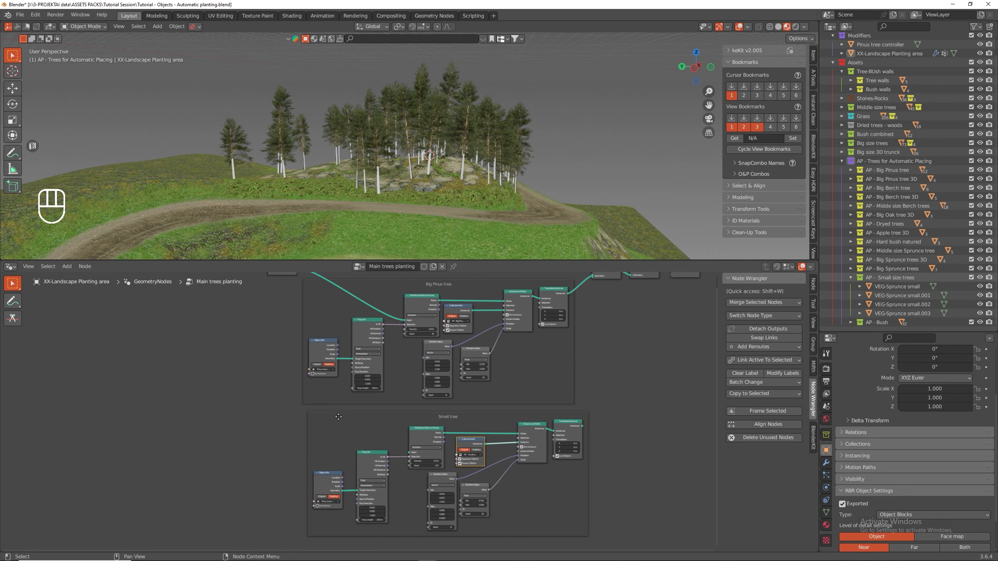
pyautogui.scroll(5, 436, 468)
pyautogui.click(416, 454)
pyautogui.press('BackSpace')
pyautogui.press('BackSpace')
pyautogui.press('BackSpace')
pyautogui.press('BackSpace')
pyautogui.press('BackSpace')
pyautogui.write('0.02')
pyautogui.press('Return')
# - Move the Group Input node and the Join Geometry, Realize Instances and Group Output nodes down to the height between the two frames
pyautogui.scroll(-5, 311, 411)
pyautogui.moveTo(316, 383); pyautogui.dragTo(358, 489, button='middle')
pyautogui.moveTo(261, 312); pyautogui.dragTo(232, 477)
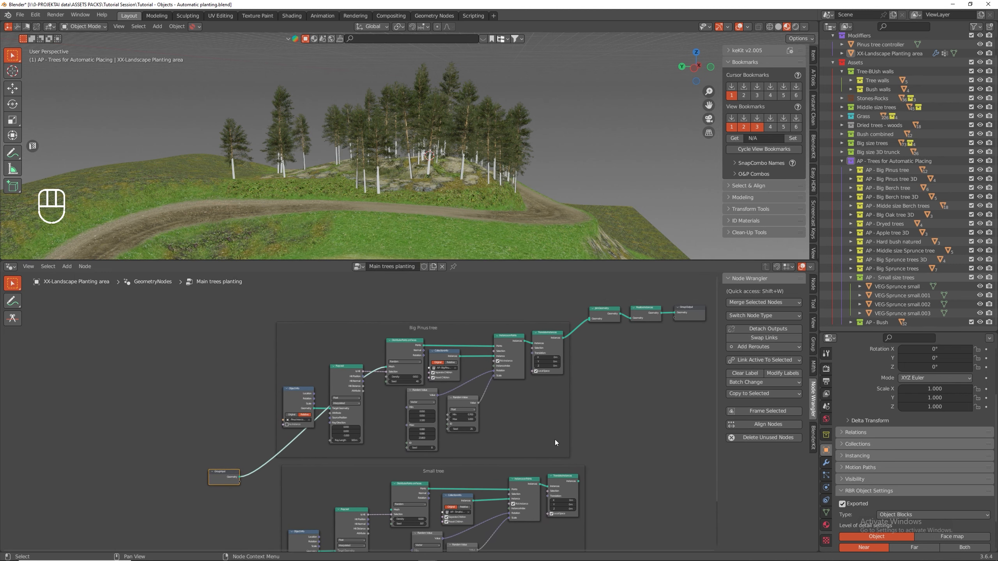
pyautogui.moveTo(556, 443); pyautogui.dragTo(394, 430, button='middle')
pyautogui.moveTo(582, 292); pyautogui.dragTo(522, 452)
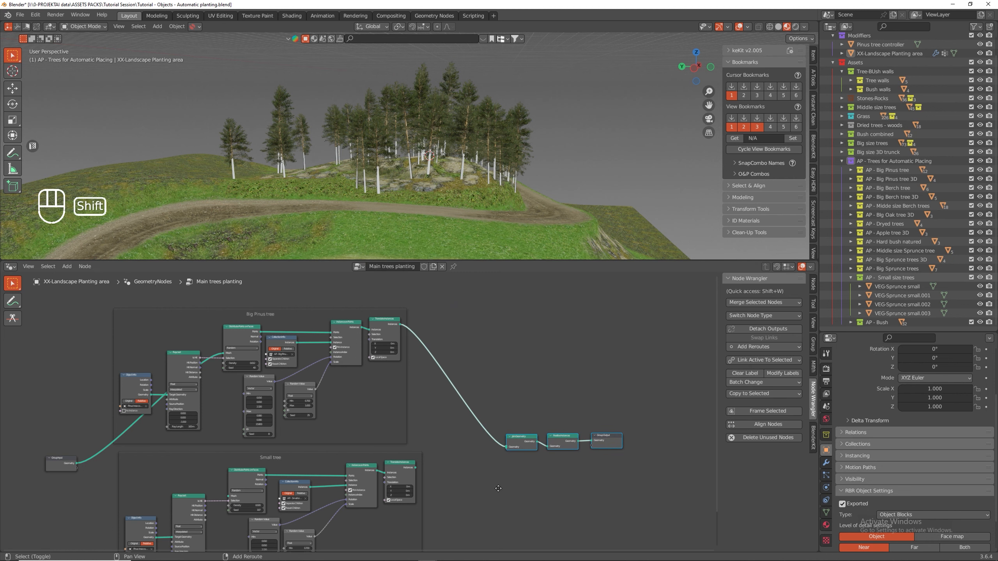
# - Connect Group Input to the Small tree frame's Distribute Points on Faces Mesh, and its Translate Instances output to Join Geometry
pyautogui.keyDown('shift'); pyautogui.moveTo(496, 493); pyautogui.dragTo(557, 399, button='middle'); pyautogui.keyUp('shift')
pyautogui.scroll(3, 534, 382)
pyautogui.scroll(1, 534, 381)
pyautogui.keyDown('shift'); pyautogui.moveTo(250, 424); pyautogui.dragTo(385, 437, button='middle'); pyautogui.keyUp('shift')
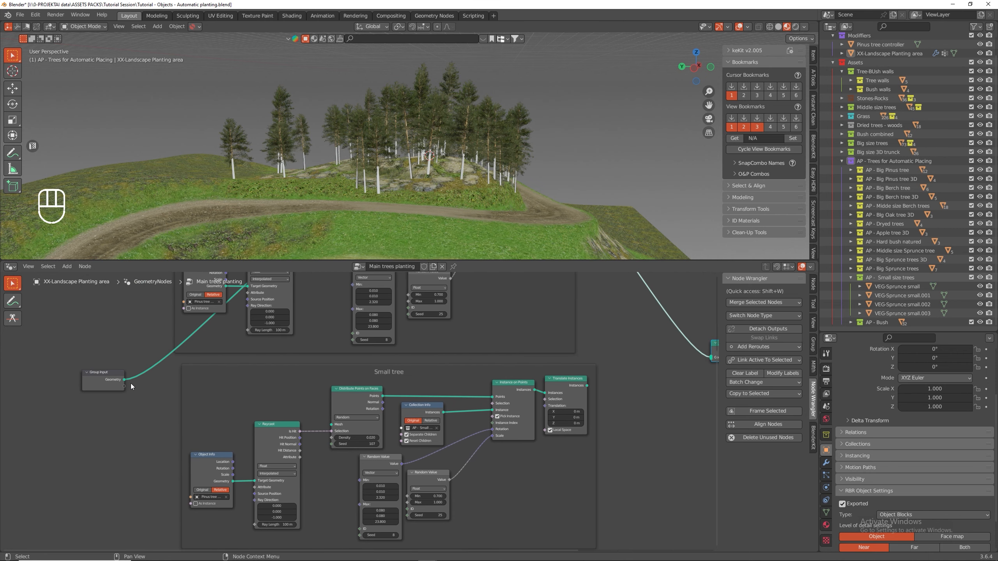
pyautogui.moveTo(125, 380); pyautogui.dragTo(334, 426)
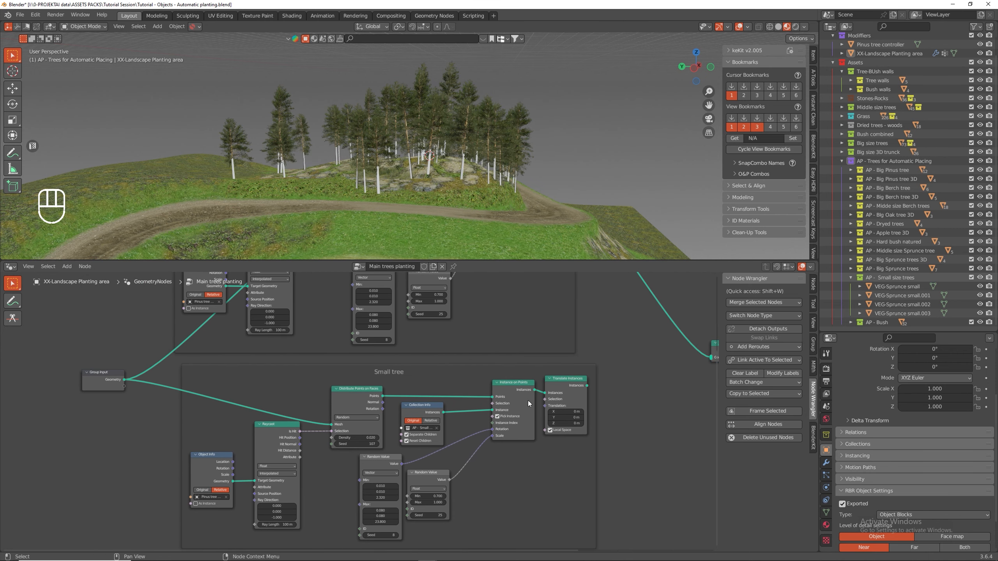
pyautogui.keyDown('shift'); pyautogui.moveTo(568, 386); pyautogui.dragTo(236, 410, button='middle'); pyautogui.keyUp('shift')
pyautogui.moveTo(256, 409); pyautogui.dragTo(381, 383)
pyautogui.scroll(7, 470, 158)
pyautogui.moveTo(609, 192)
pyautogui.mouseDown(button='middle')
pyautogui.moveTo(555, 187)
pyautogui.moveTo(592, 185)
pyautogui.mouseUp(button='middle')
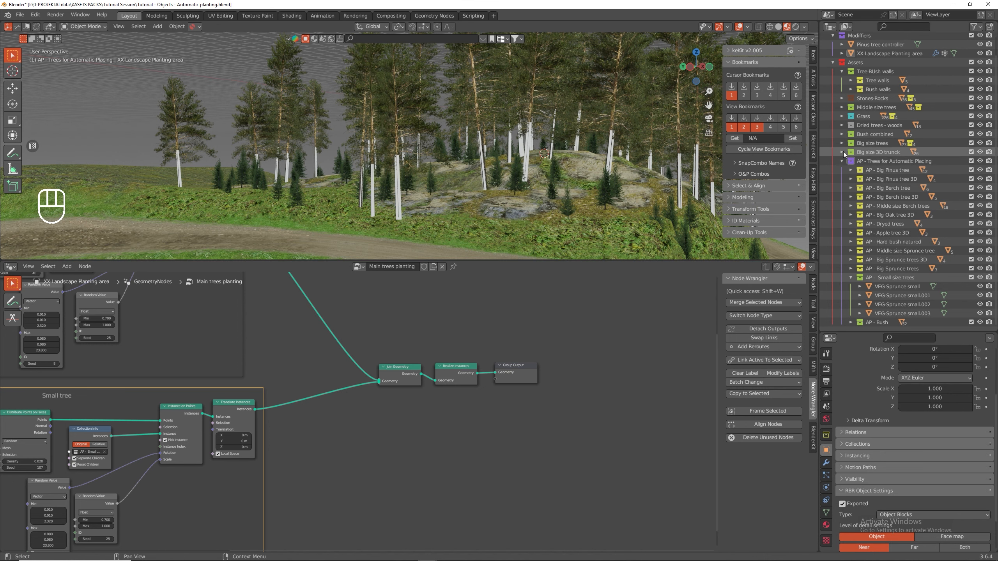
pyautogui.scroll(-6, 600, 157)
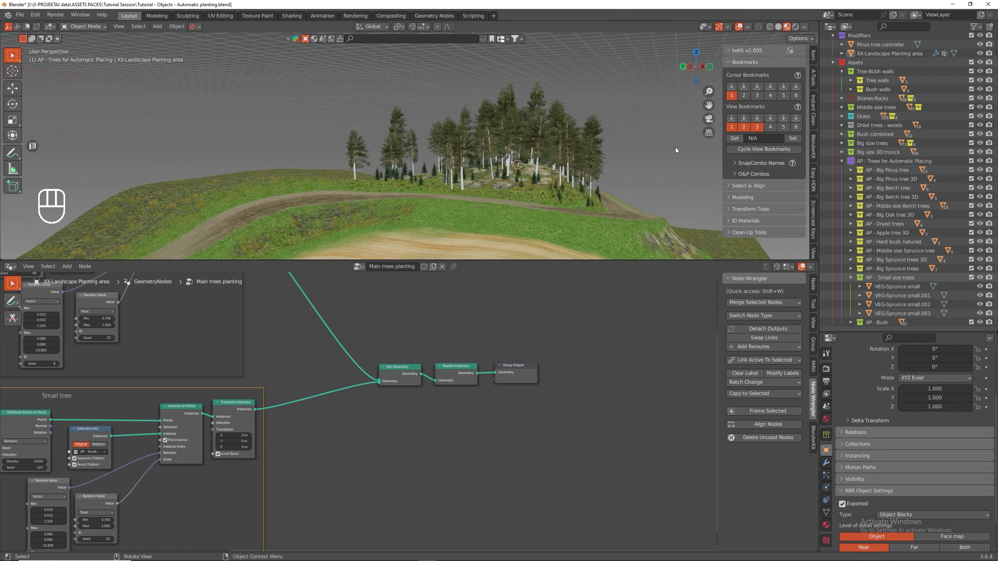
# - Examine the tree and bush assets in orthographic view and locate the small leafy tree's collection in the outliner
pyautogui.click(732, 129)
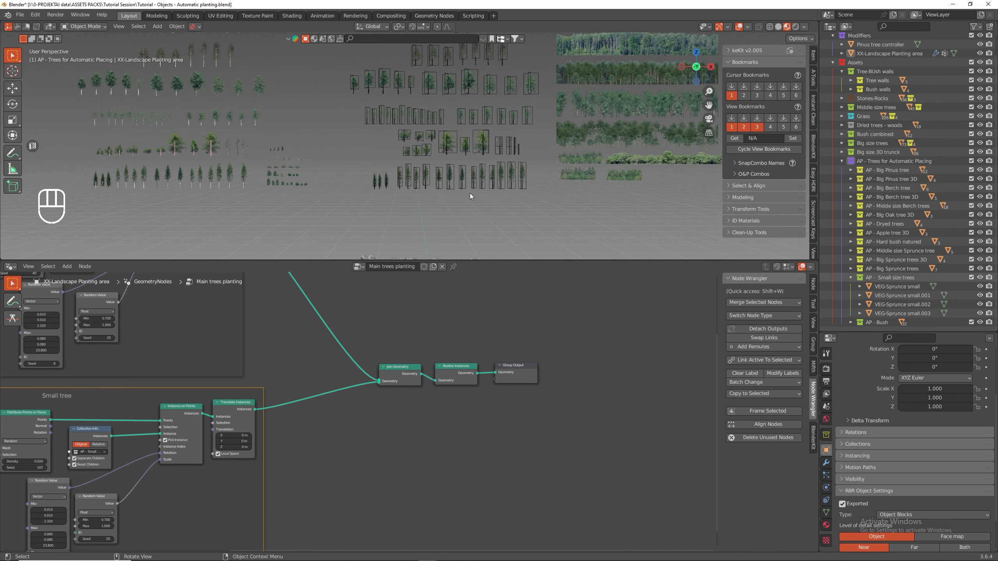
pyautogui.press('KP_5')
pyautogui.scroll(5, 275, 165)
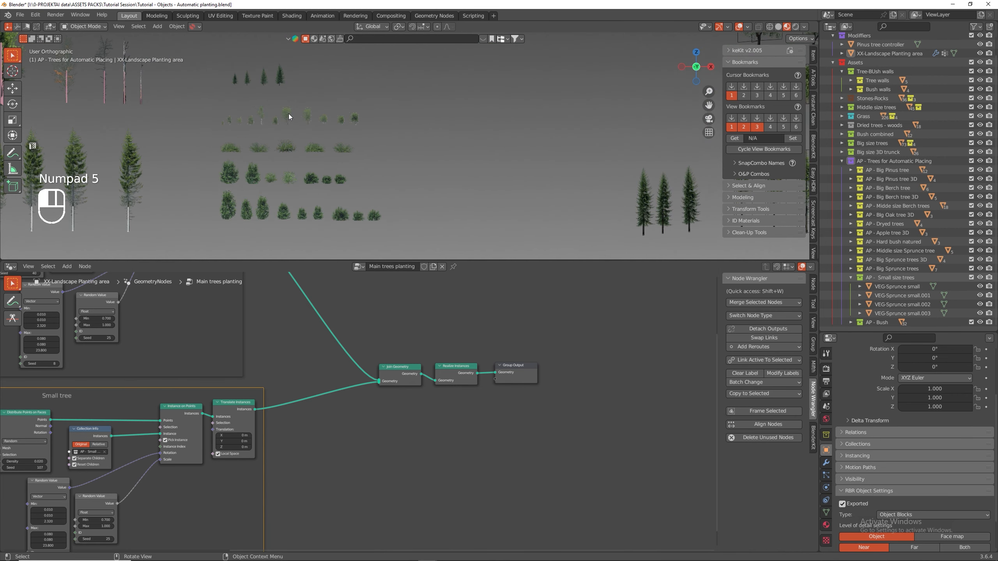
pyautogui.click(288, 117)
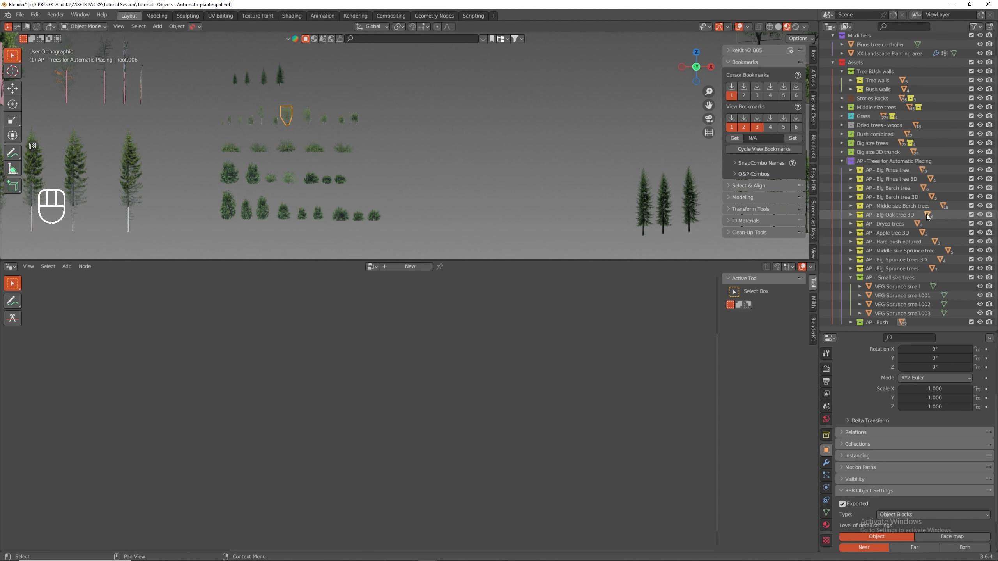
pyautogui.press('KP_Decimal')
pyautogui.scroll(5, 926, 214)
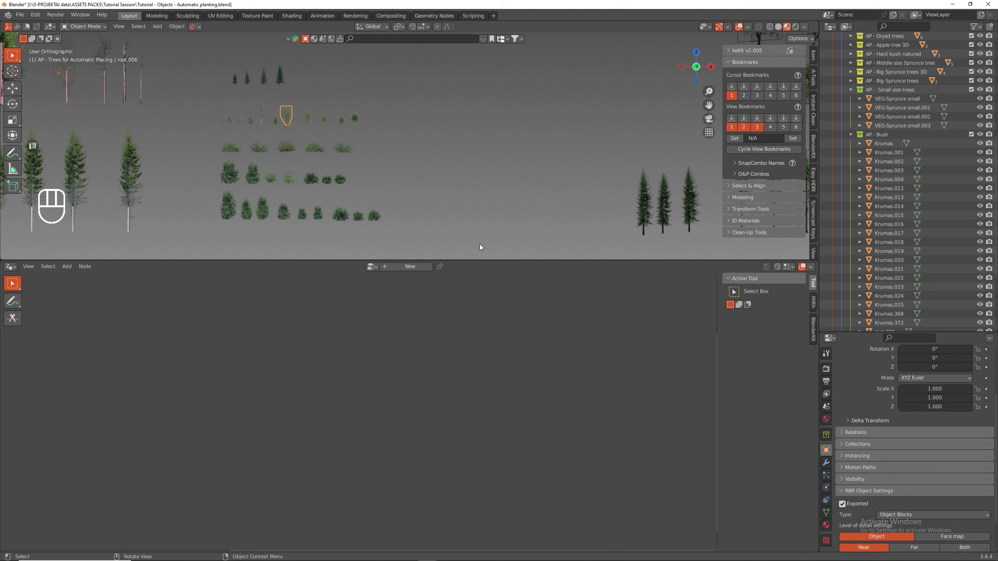
pyautogui.click(850, 134)
pyautogui.scroll(6, 331, 130)
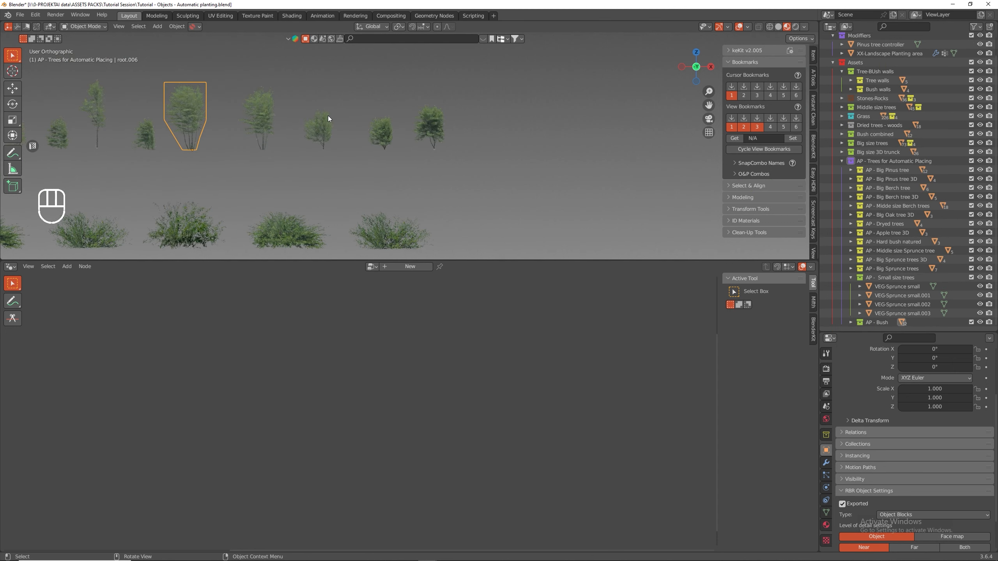
# - Select the row of small leafy trees and move them into the AP - Small size trees collection under AP - Trees for Automatic Placing
pyautogui.scroll(-3, 546, 114)
pyautogui.moveTo(506, 111); pyautogui.dragTo(222, 141)
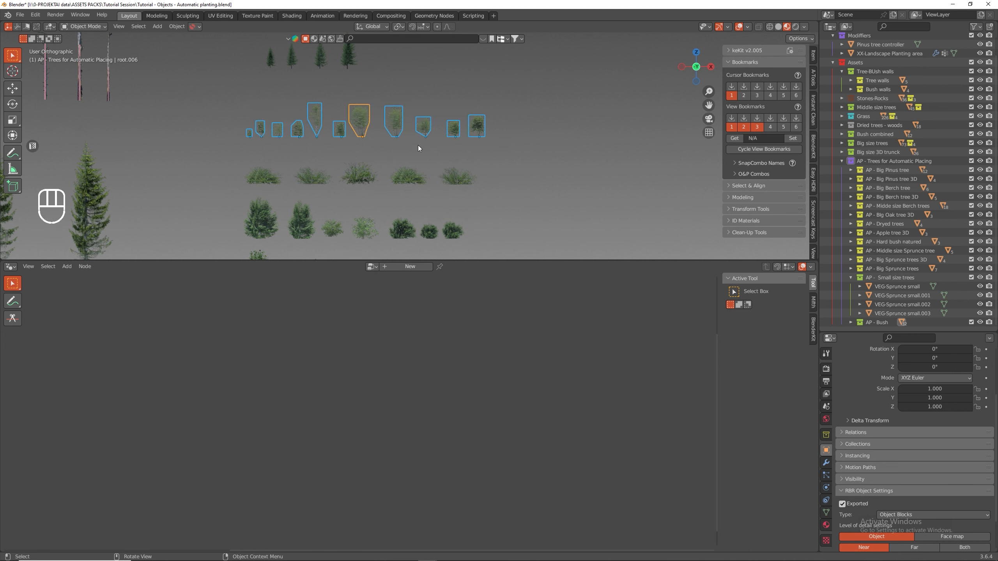
pyautogui.press('m')
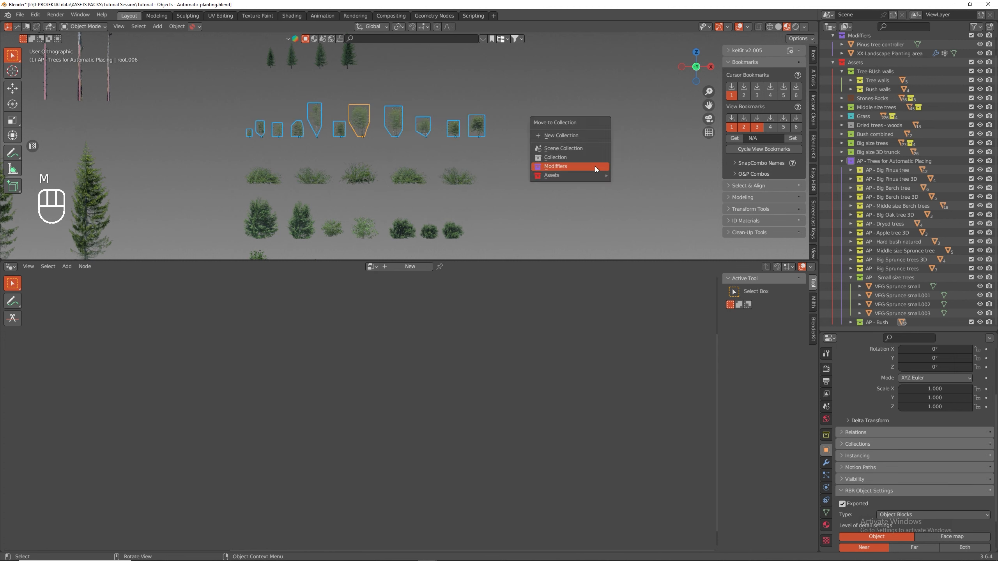
pyautogui.moveTo(587, 179)
pyautogui.moveTo(663, 269)
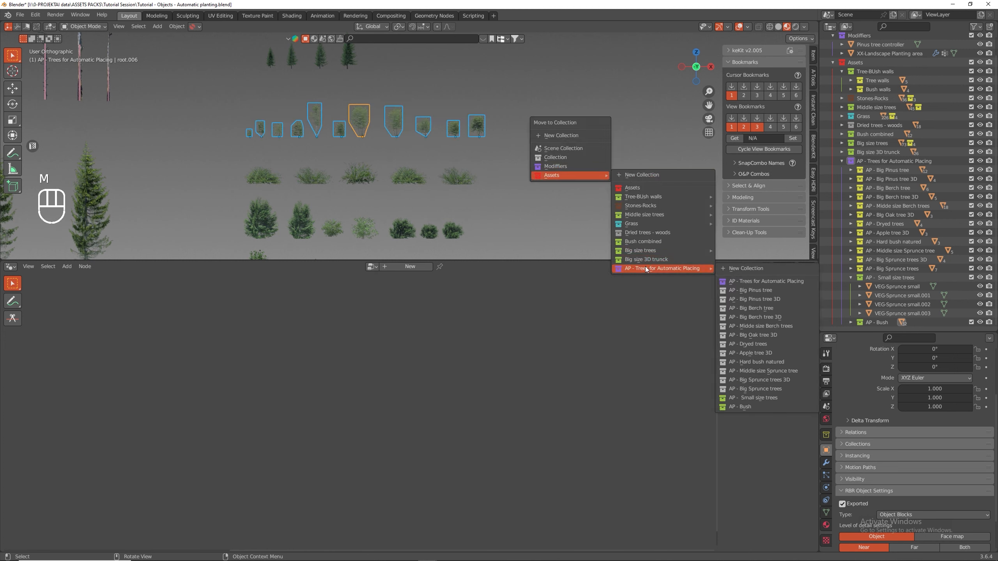
pyautogui.click(762, 398)
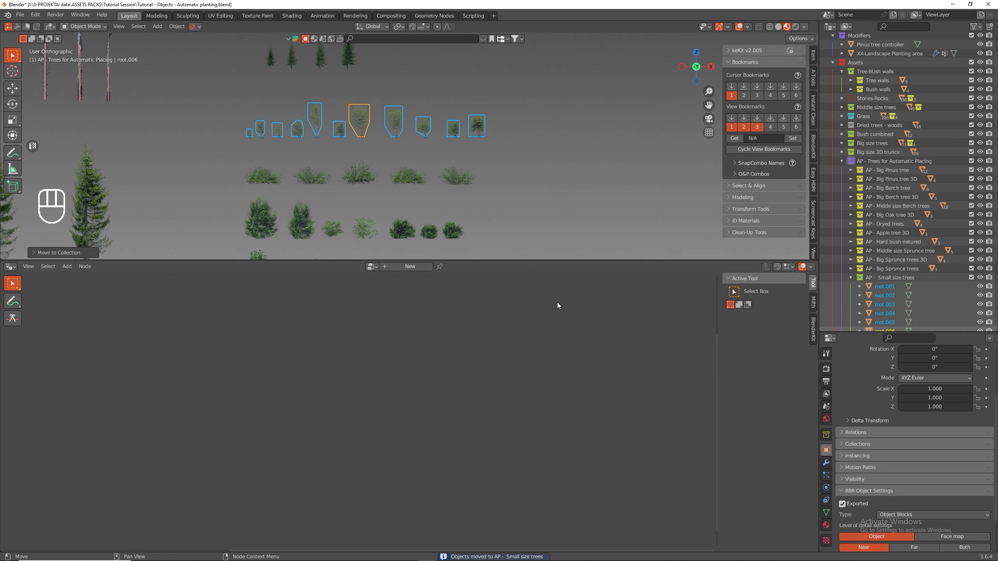
# - Select the XX-Landscape Planting area and set the Small tree frame's Distribute Points on Faces Density to 0.090
pyautogui.click(749, 130)
pyautogui.moveTo(583, 261); pyautogui.dragTo(584, 433)
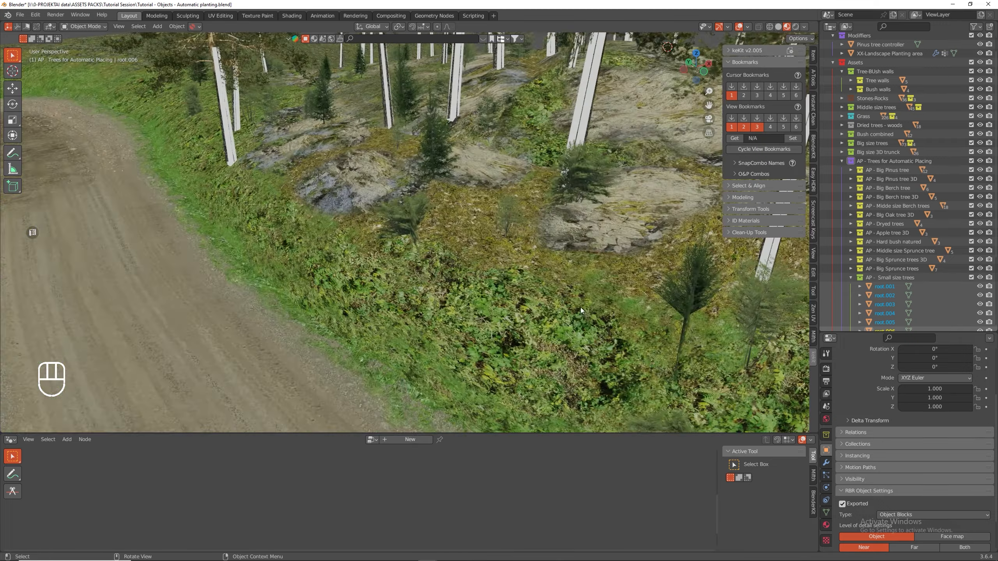
pyautogui.moveTo(580, 307); pyautogui.dragTo(441, 352, button='middle')
pyautogui.moveTo(201, 340); pyautogui.dragTo(332, 352, button='middle')
pyautogui.moveTo(555, 433); pyautogui.dragTo(510, 338)
pyautogui.click(504, 165)
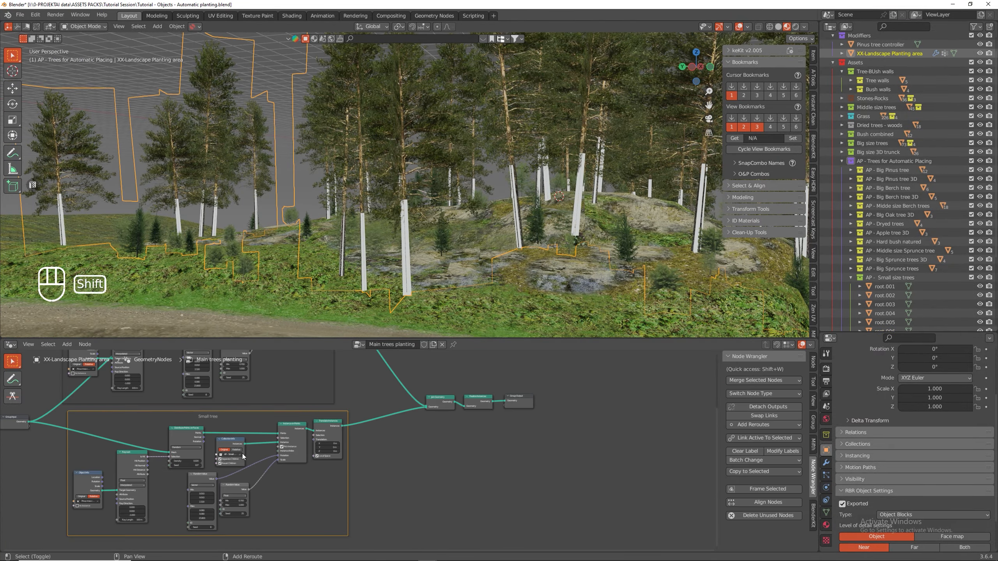
pyautogui.scroll(4, 297, 474)
pyautogui.scroll(2, 298, 474)
pyautogui.moveTo(298, 474); pyautogui.dragTo(373, 453)
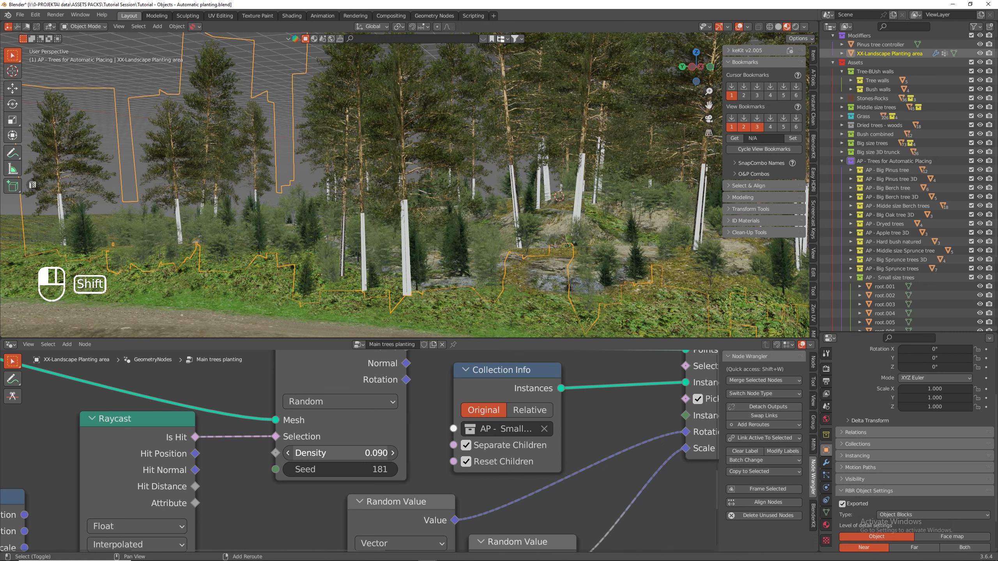
pyautogui.scroll(-3, 404, 185)
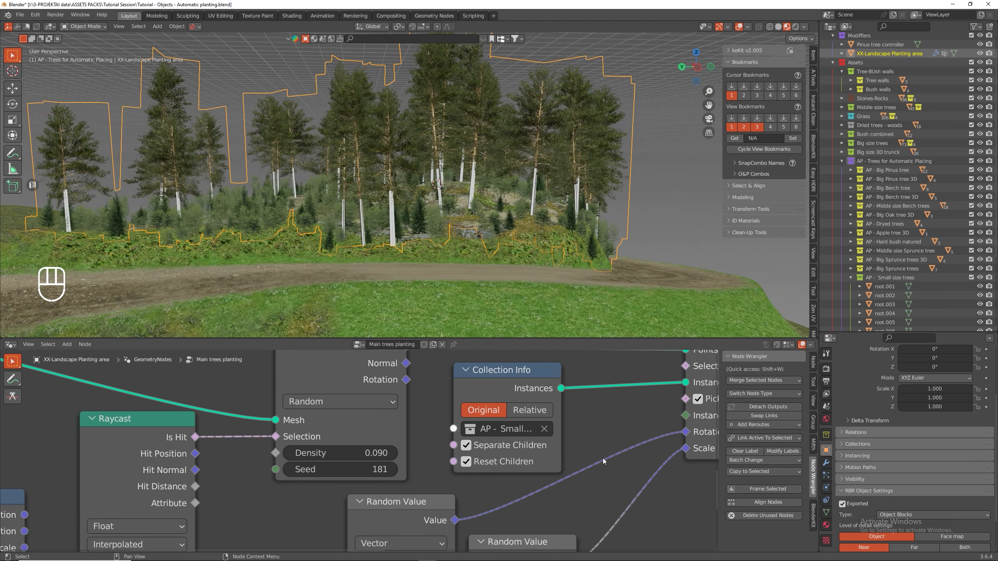
# - Set the Small tree frame's Float Random Value node to Min 0.260, Max 1.250 and Seed 45
pyautogui.moveTo(550, 491); pyautogui.dragTo(151, 389, button='middle')
pyautogui.moveTo(261, 478); pyautogui.dragTo(380, 422, button='middle')
pyautogui.keyDown('shift'); pyautogui.moveTo(264, 459); pyautogui.dragTo(251, 442); pyautogui.keyUp('shift')
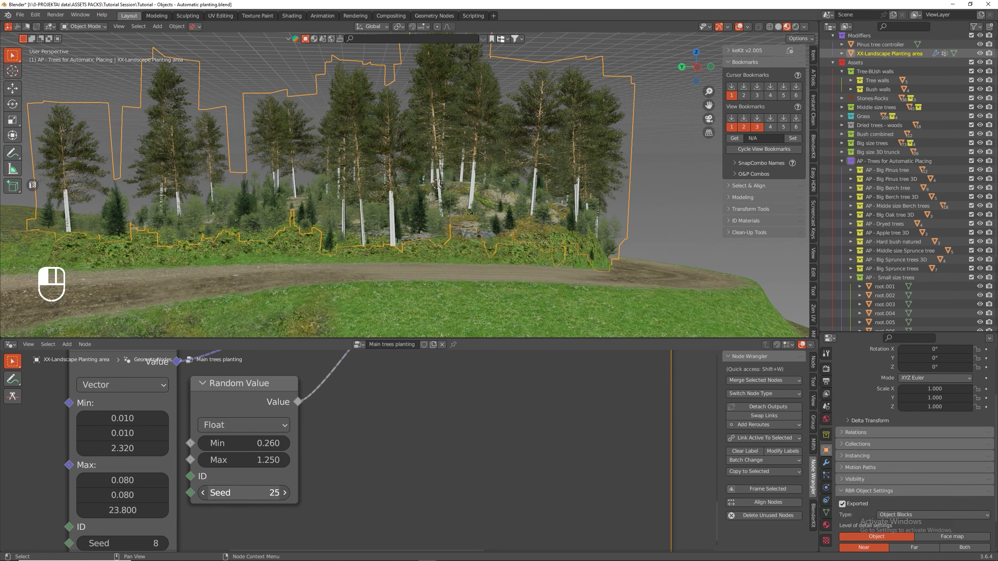
pyautogui.moveTo(236, 493); pyautogui.dragTo(259, 492)
# - Open the Pinus tree controller plane in Edit Mode and activate the Move tool
pyautogui.moveTo(493, 221); pyautogui.dragTo(413, 210, button='middle')
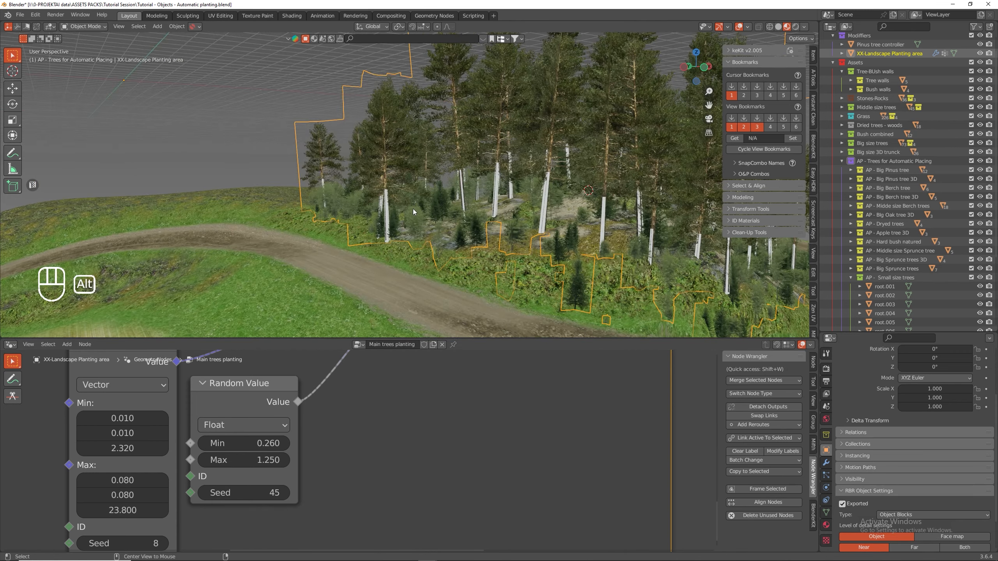
pyautogui.scroll(-4, 408, 203)
pyautogui.hotkey('alt', 'a')
pyautogui.moveTo(555, 197); pyautogui.dragTo(544, 241, button='middle')
pyautogui.click(502, 251)
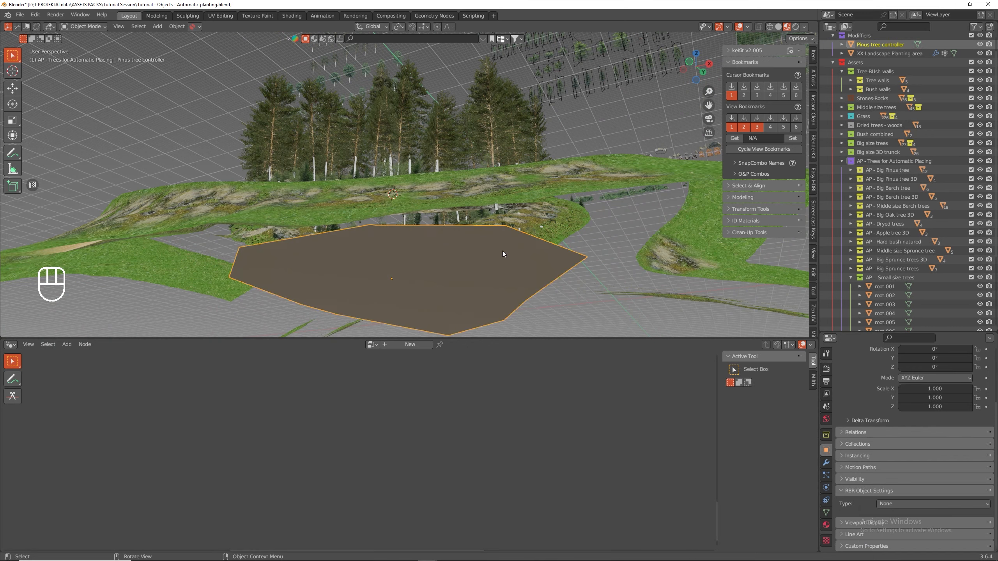
pyautogui.press('Tab')
pyautogui.moveTo(636, 193); pyautogui.dragTo(589, 204, button='middle')
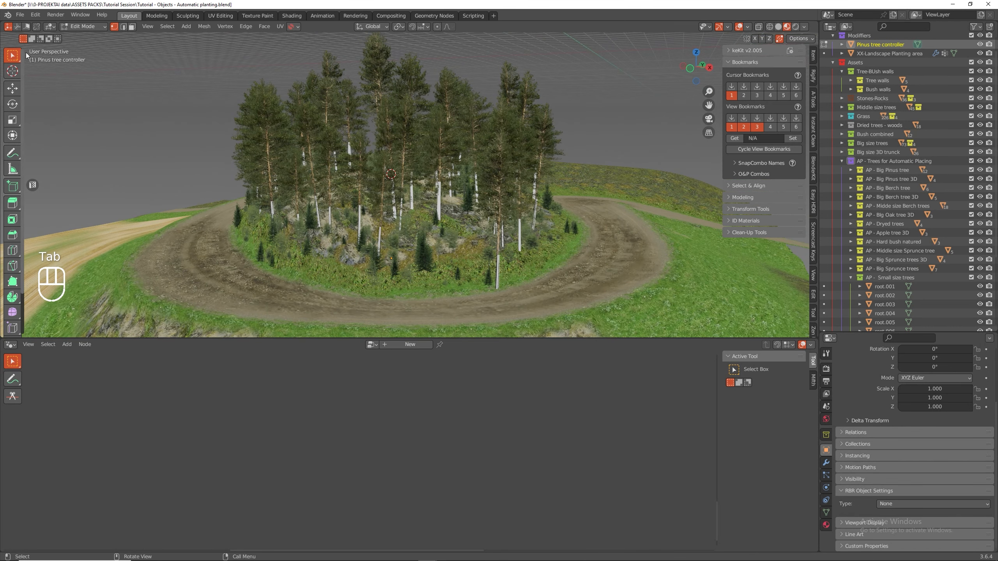
pyautogui.click(14, 90)
# - Move the controller's vertex near the front road bend to adjust the planting outline, and return to Object Mode
pyautogui.keyDown('shift'); pyautogui.moveTo(531, 309); pyautogui.dragTo(536, 314, button='middle'); pyautogui.keyUp('shift')
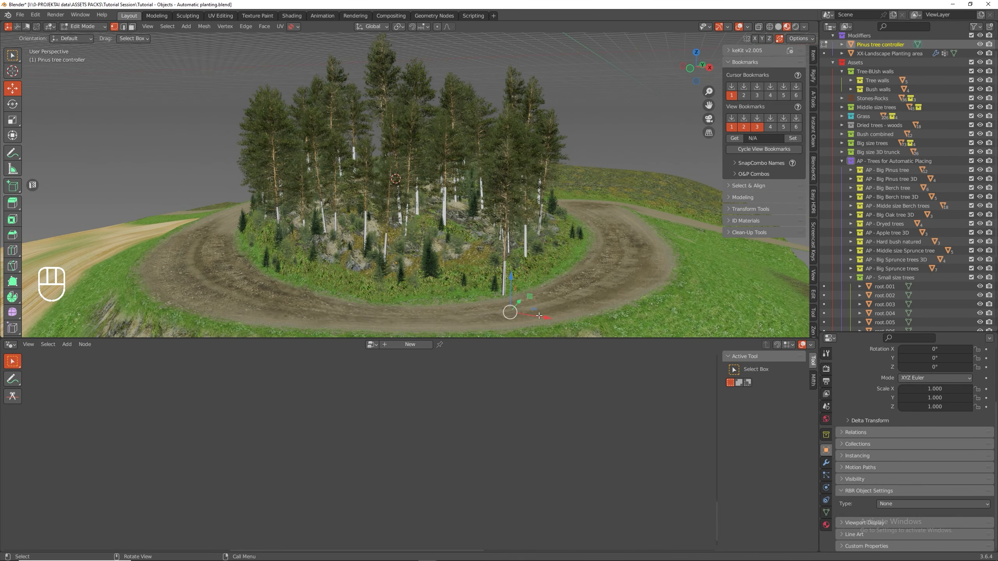
pyautogui.moveTo(540, 314); pyautogui.dragTo(528, 314)
pyautogui.moveTo(528, 315); pyautogui.dragTo(522, 252, button='middle')
pyautogui.press('g')
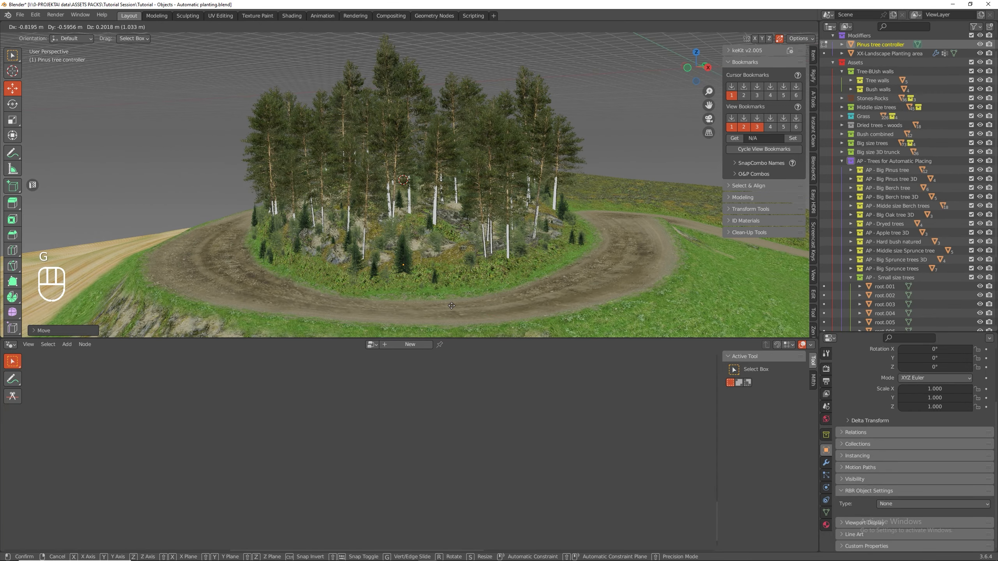
pyautogui.click(443, 259)
pyautogui.moveTo(442, 260); pyautogui.dragTo(493, 271, button='middle')
pyautogui.press('Tab')
# - Save the Blender file and clear the object selection
pyautogui.scroll(-5, 526, 245)
pyautogui.press('a')
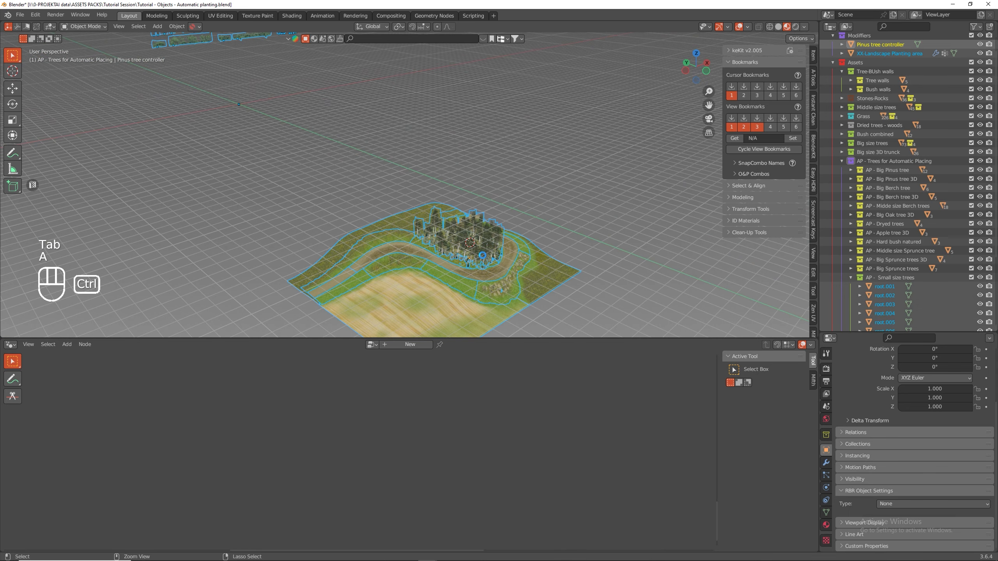
pyautogui.hotkey('ctrl', 's')
pyautogui.hotkey('alt', 'a')
pyautogui.scroll(5, 482, 253)
pyautogui.moveTo(482, 254); pyautogui.dragTo(515, 226, button='middle')
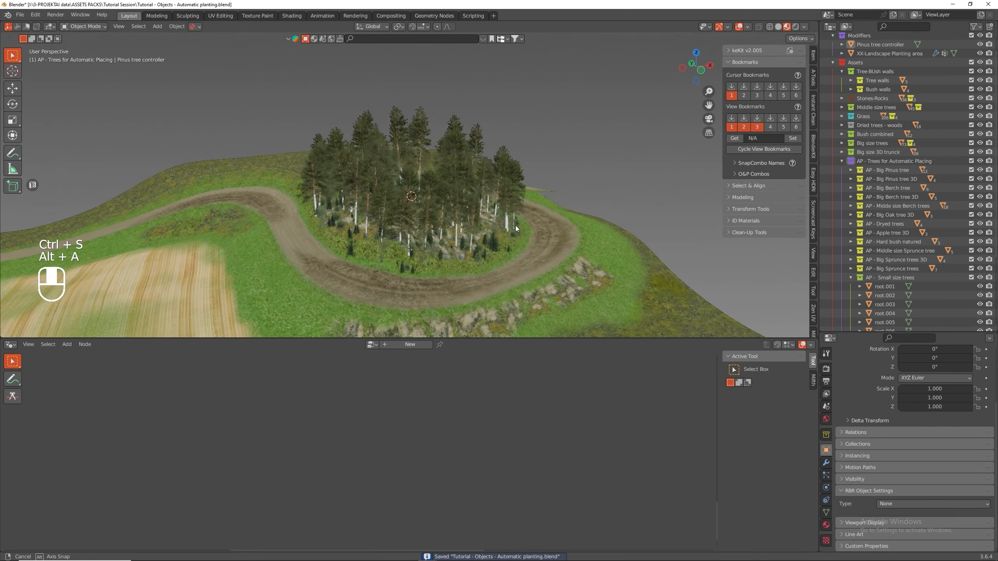
# - Select the XX-Landscape Planting area, enlarge its node editor and move the Group Input node farther away from the frames
pyautogui.scroll(-6, 488, 231)
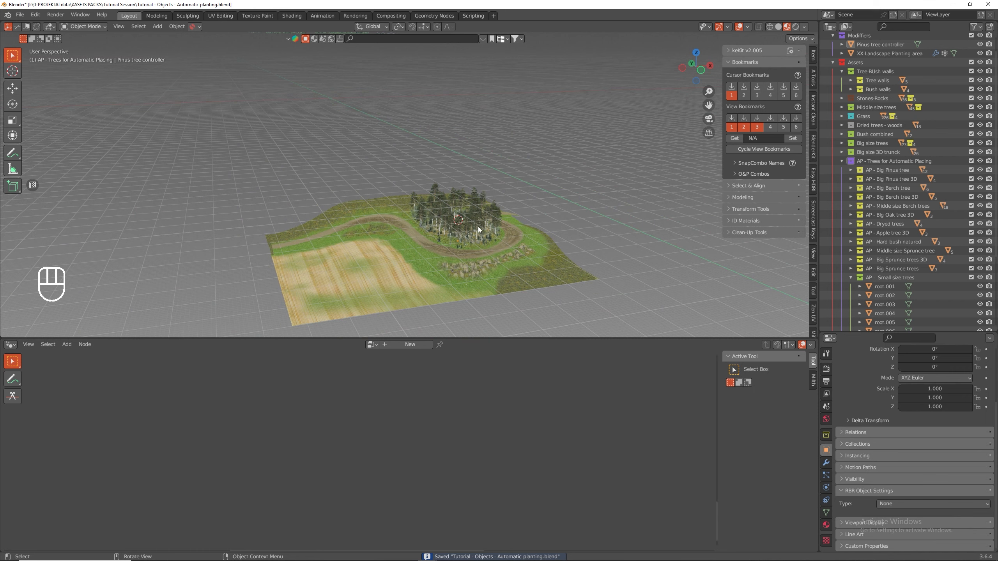
pyautogui.click(478, 230)
pyautogui.moveTo(489, 339); pyautogui.dragTo(497, 229)
pyautogui.scroll(-4, 506, 280)
pyautogui.scroll(-4, 505, 312)
pyautogui.moveTo(489, 344); pyautogui.dragTo(499, 404, button='middle')
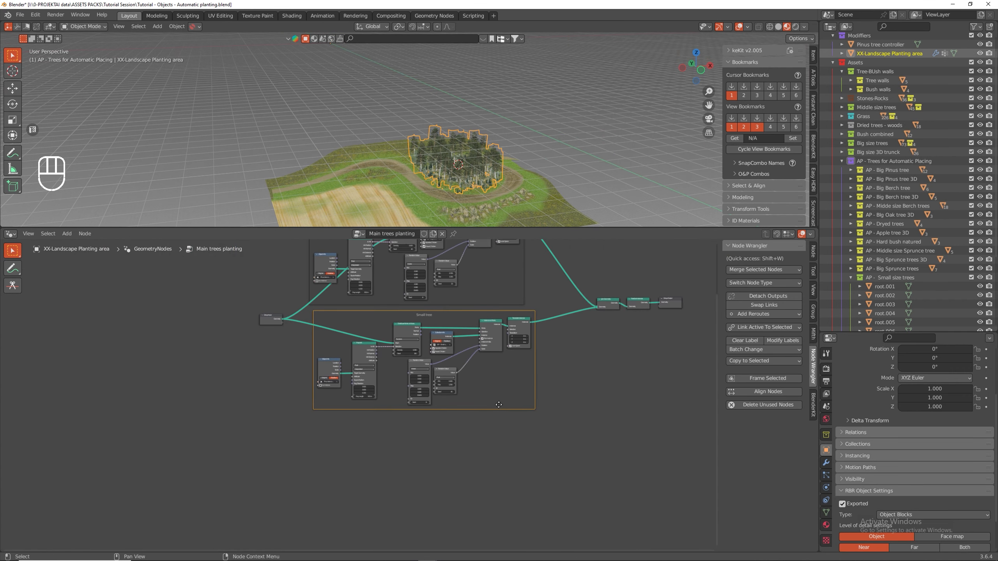
pyautogui.moveTo(275, 320); pyautogui.dragTo(214, 342)
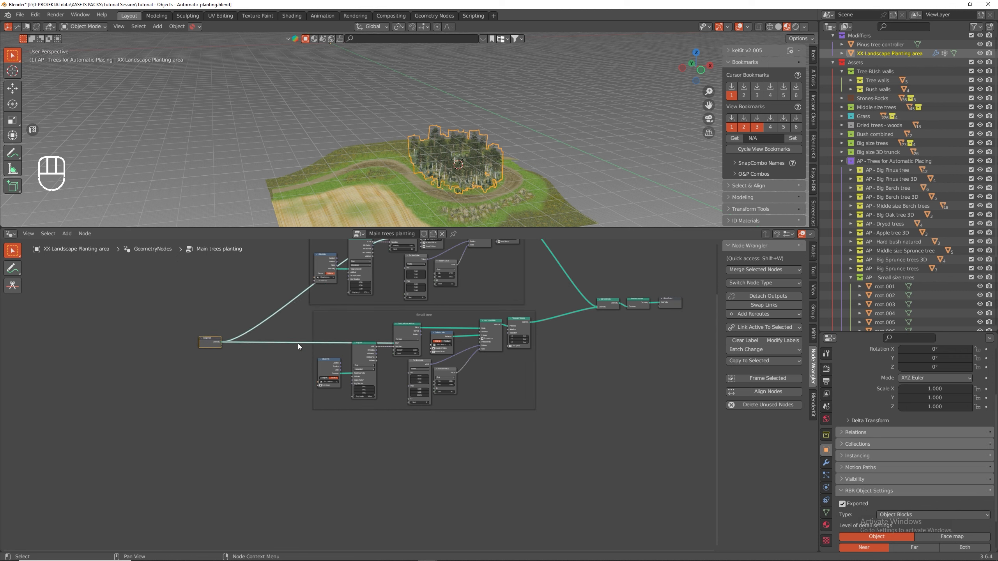
# - Duplicate the Small tree frame with all its nodes and place the copy directly below the original
pyautogui.moveTo(307, 323); pyautogui.dragTo(544, 447)
pyautogui.hotkey('shift', 'd')
pyautogui.click(495, 508)
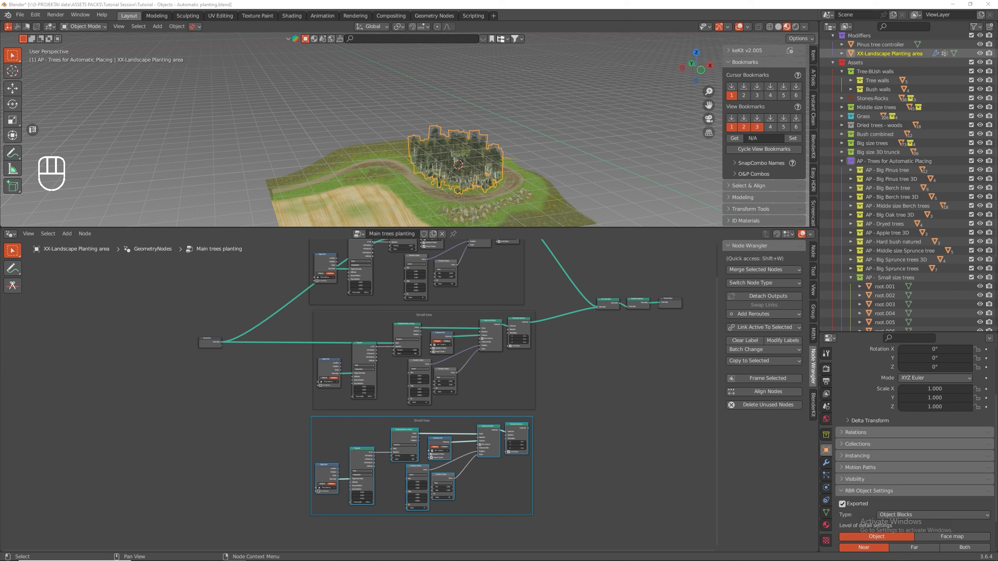
pyautogui.hotkey('alt', 'Tab')
# - Relabel the duplicated frame as "Big Sprunce tree"
pyautogui.scroll(7, 399, 417)
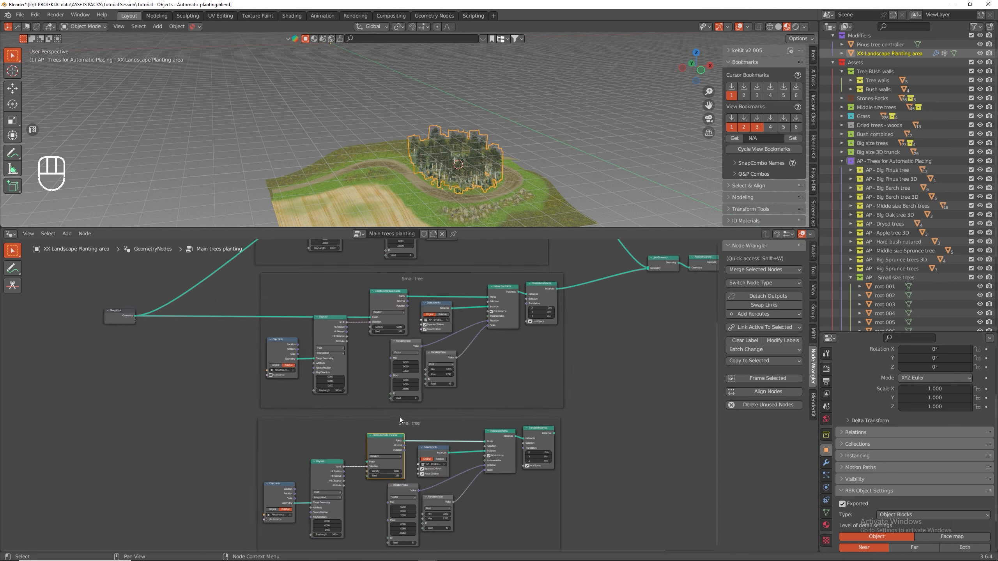
pyautogui.click(375, 416)
pyautogui.rightClick(374, 417)
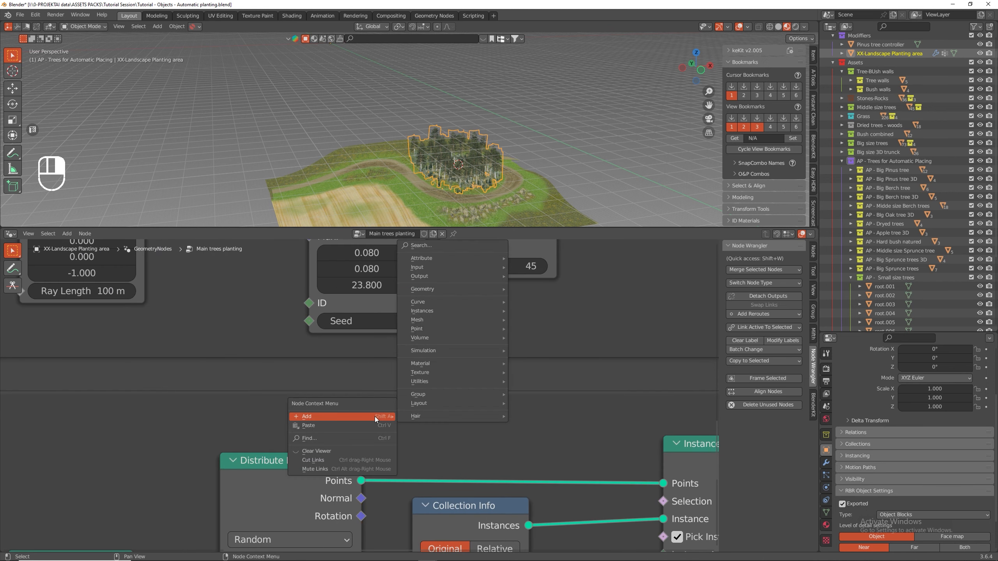
pyautogui.click(486, 421)
pyautogui.moveTo(460, 406); pyautogui.dragTo(459, 406)
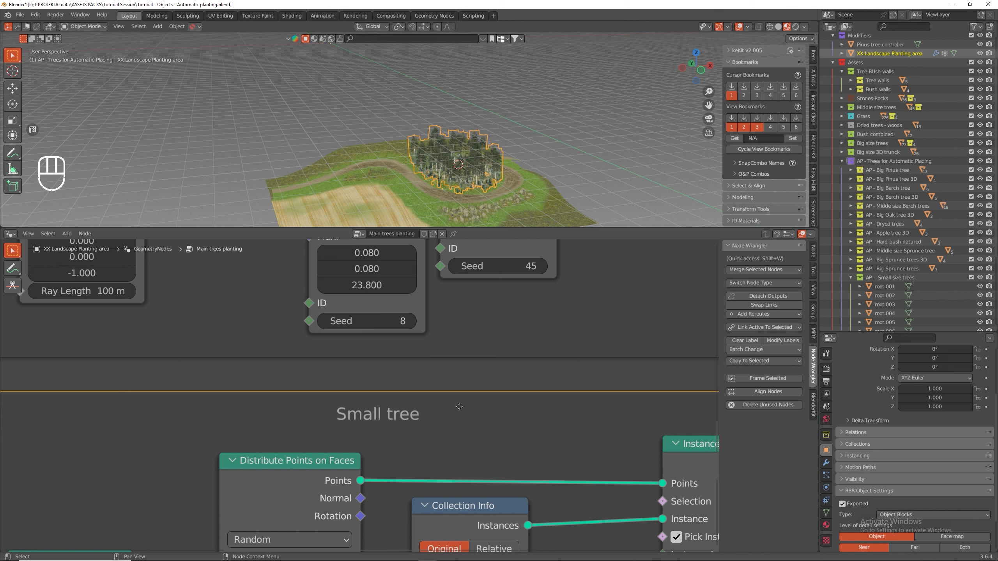
pyautogui.rightClick(390, 423)
pyautogui.click(363, 421)
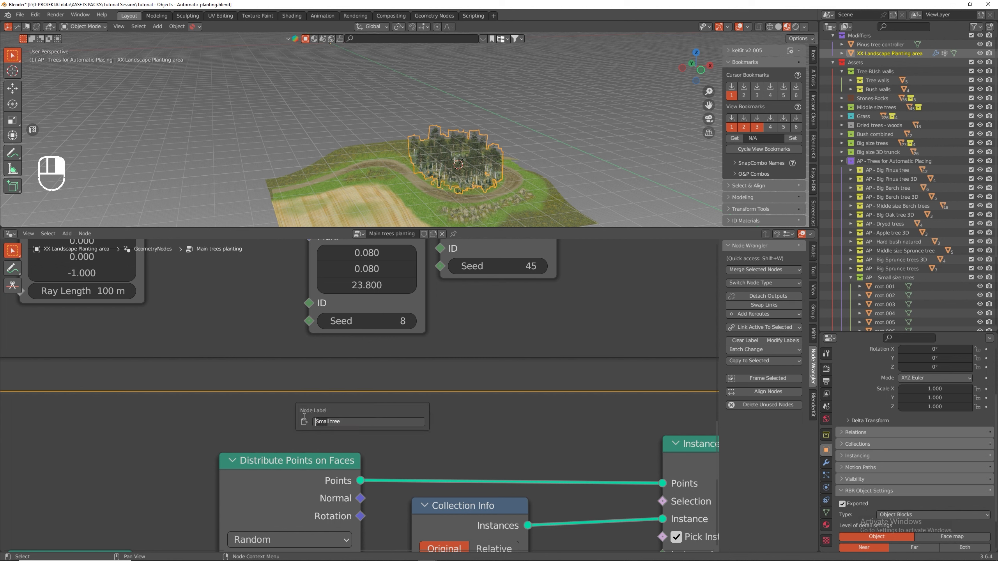
pyautogui.hotkey('ctrl', 'Delete')
pyautogui.write('Big Sp')
pyautogui.write('runce')
pyautogui.press('Return')
# - Delete the Collection Info node from the Big Sprunce tree frame
pyautogui.scroll(-5, 391, 365)
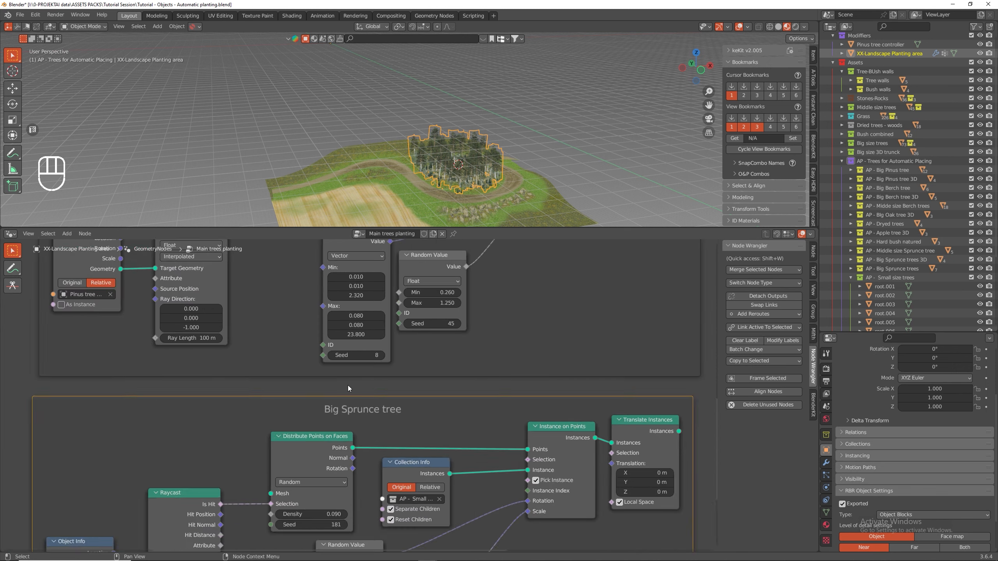
pyautogui.keyDown('shift'); pyautogui.moveTo(388, 456); pyautogui.dragTo(405, 403, button='middle'); pyautogui.keyUp('shift')
pyautogui.scroll(1, 411, 405)
pyautogui.click(407, 371)
pyautogui.press('x')
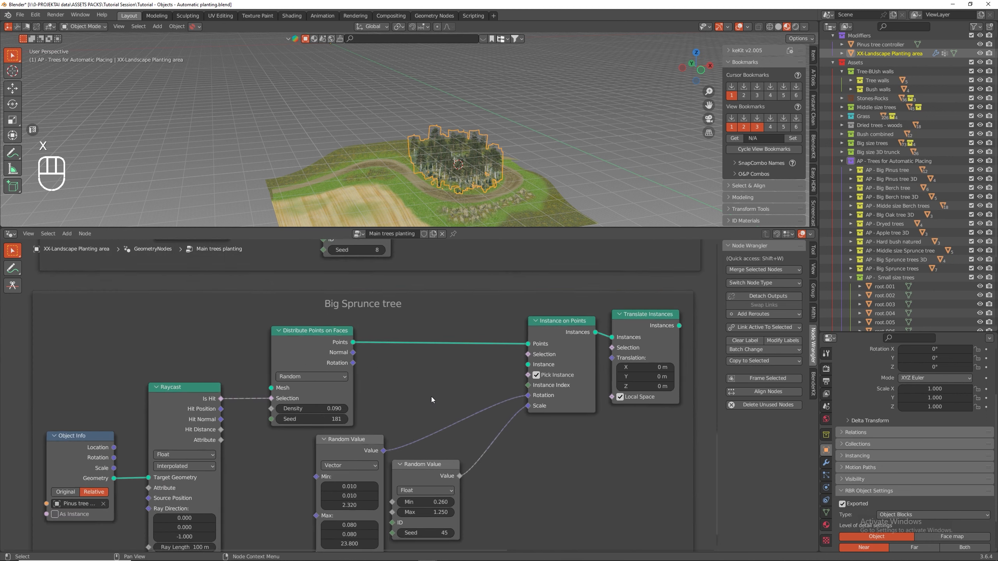
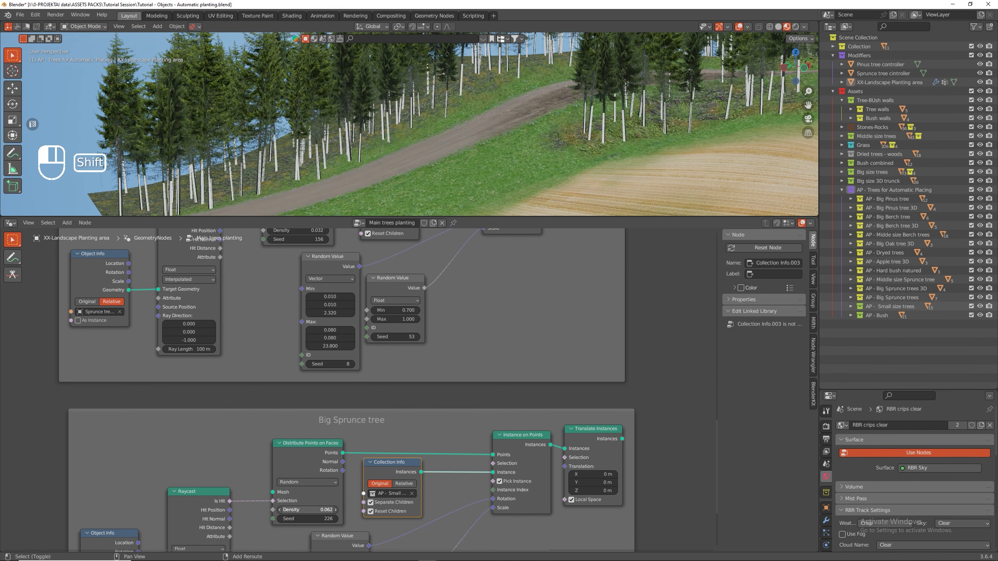
# - Connect Group Input to the Mesh input of Distribute Points on Faces in the lowest Big Sprunce tree frame
pyautogui.scroll(-8, 434, 366)
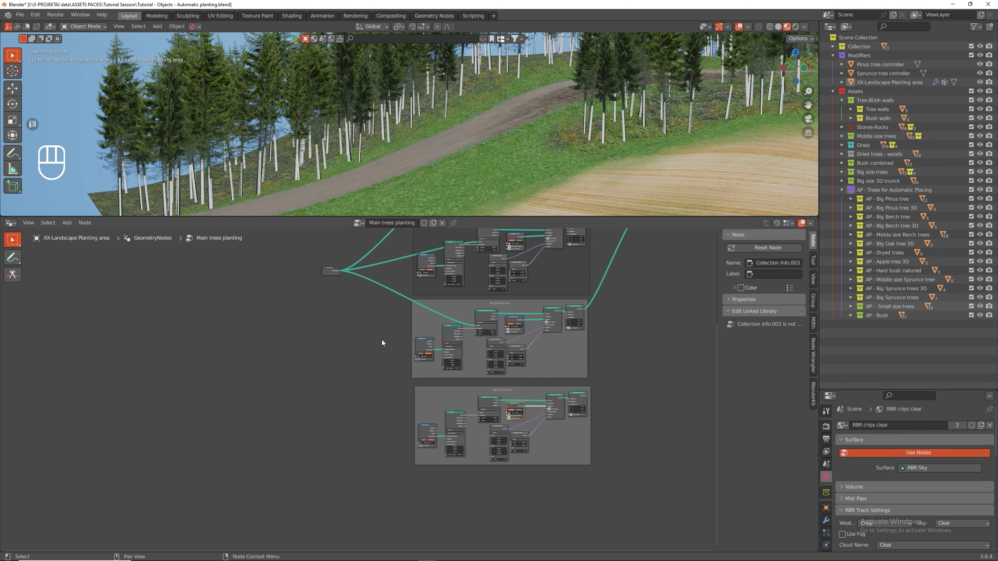
pyautogui.moveTo(339, 271); pyautogui.dragTo(479, 414)
pyautogui.moveTo(591, 397); pyautogui.dragTo(421, 441, button='middle')
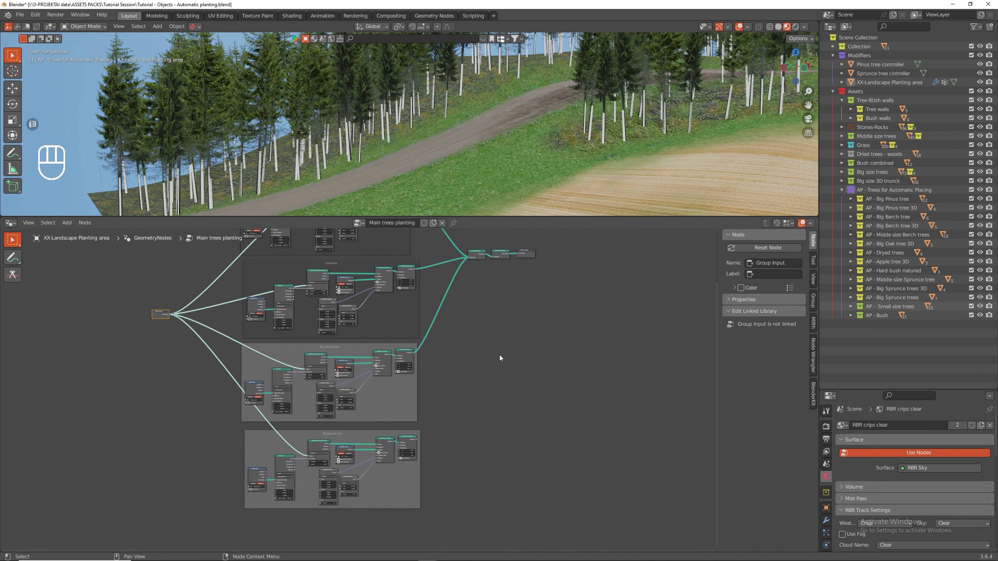
# - Move the Join Geometry, Realize Instances and Group Output nodes down along with Group Input to align beside the frames
pyautogui.moveTo(498, 357); pyautogui.dragTo(485, 381, button='middle')
pyautogui.moveTo(462, 258); pyautogui.dragTo(560, 321)
pyautogui.moveTo(467, 283); pyautogui.dragTo(471, 367)
pyautogui.moveTo(149, 339); pyautogui.dragTo(156, 369)
# - Connect the lowest Big Sprunce tree frame's Translate Instances output to Join Geometry
pyautogui.scroll(4, 400, 473)
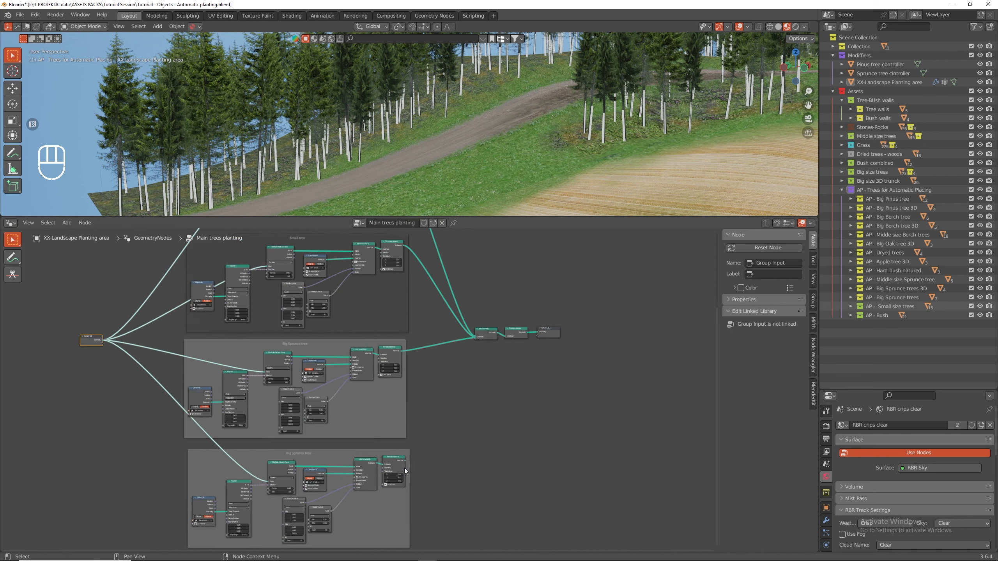
pyautogui.moveTo(488, 407); pyautogui.dragTo(451, 448, button='middle')
pyautogui.moveTo(344, 500); pyautogui.dragTo(487, 252)
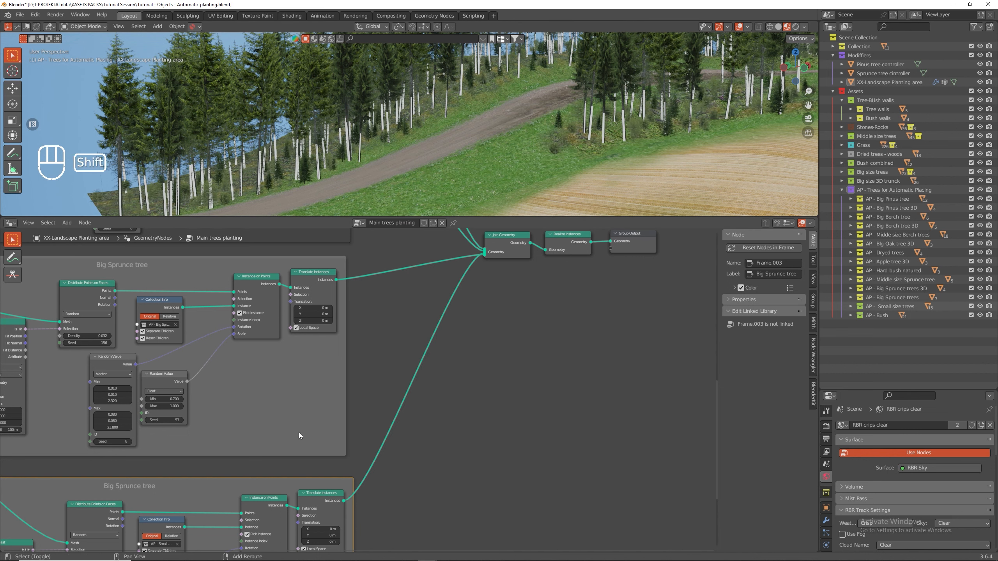
# - Set the Density of Distribute Points on Faces in the lowest Big Sprunce tree frame to 0.122
pyautogui.keyDown('shift'); pyautogui.moveTo(287, 441); pyautogui.dragTo(577, 302, button='middle'); pyautogui.keyUp('shift')
pyautogui.scroll(12, 418, 417)
pyautogui.scroll(1, 396, 428)
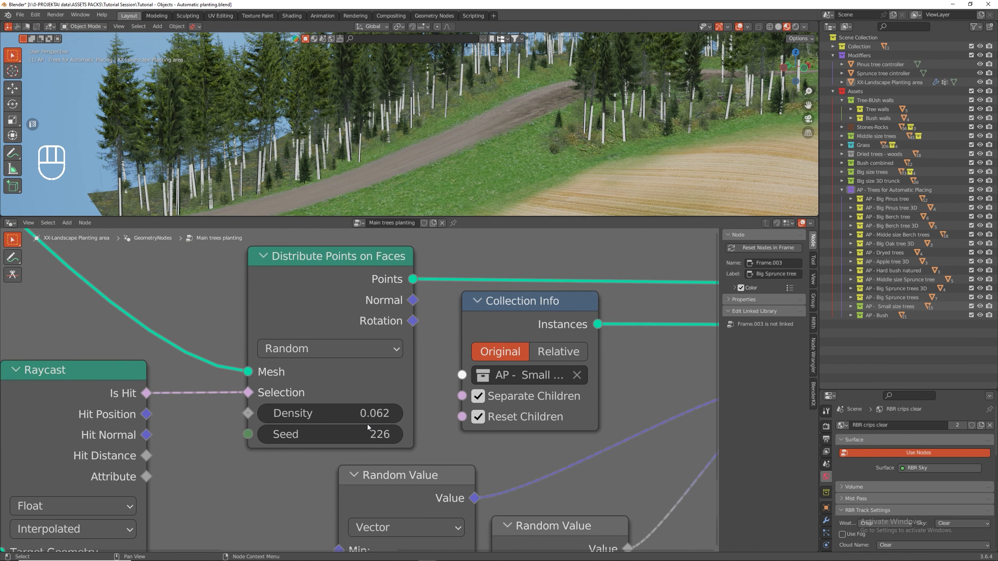
pyautogui.keyDown('shift'); pyautogui.moveTo(346, 414); pyautogui.dragTo(348, 414); pyautogui.keyUp('shift')
pyautogui.scroll(-5, 230, 313)
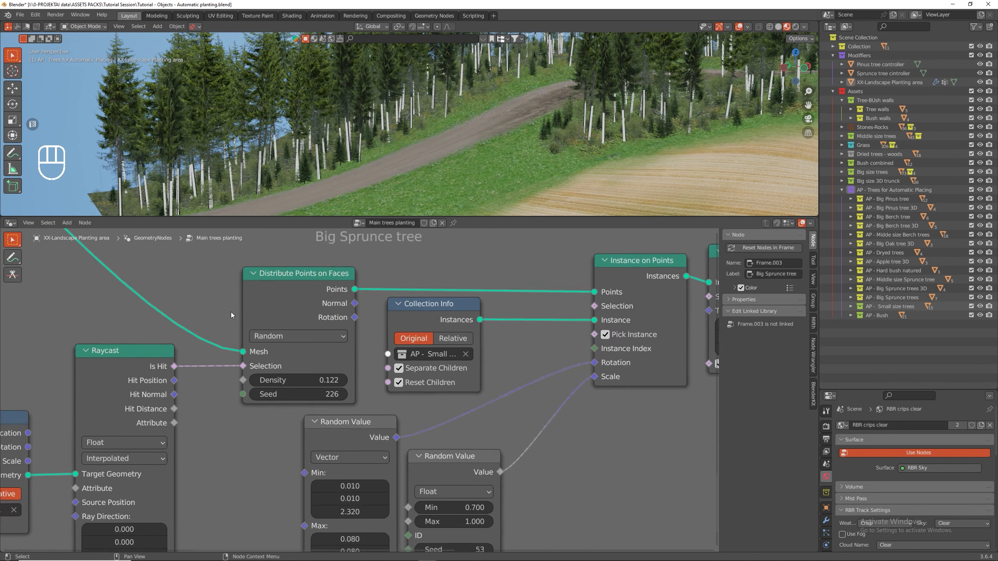
# - Set the lowest frame's Float Random Value Max to 1.340 and enlarge the 3D viewport to view the forest
pyautogui.scroll(5, 389, 456)
pyautogui.moveTo(392, 468)
pyautogui.keyDown('shift'); pyautogui.mouseDown()
pyautogui.moveTo(421, 468)
pyautogui.moveTo(405, 467)
pyautogui.mouseUp(); pyautogui.keyUp('shift')
pyautogui.scroll(-2, 352, 343)
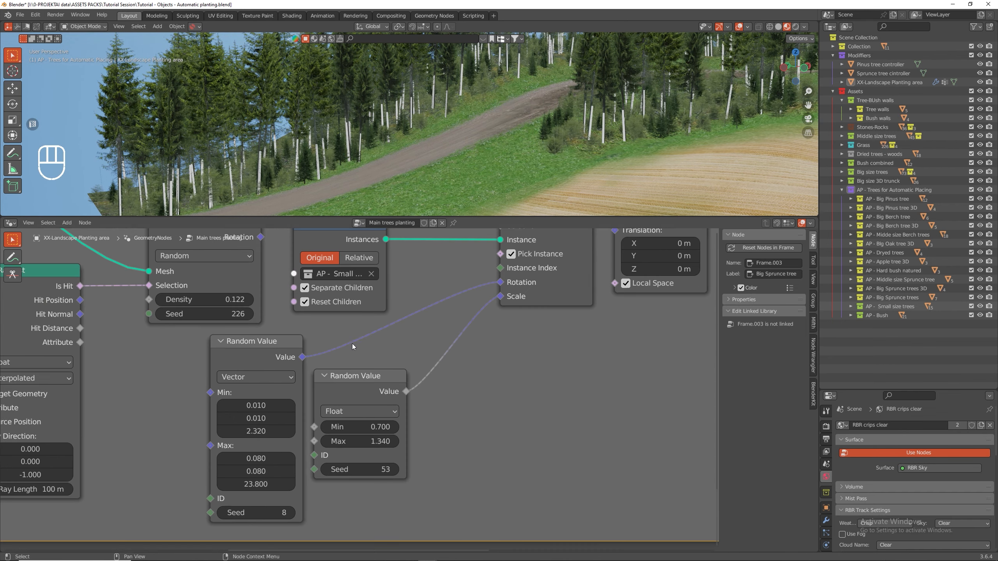
pyautogui.moveTo(514, 216); pyautogui.dragTo(507, 415)
pyautogui.moveTo(362, 296); pyautogui.dragTo(413, 290, button='middle')
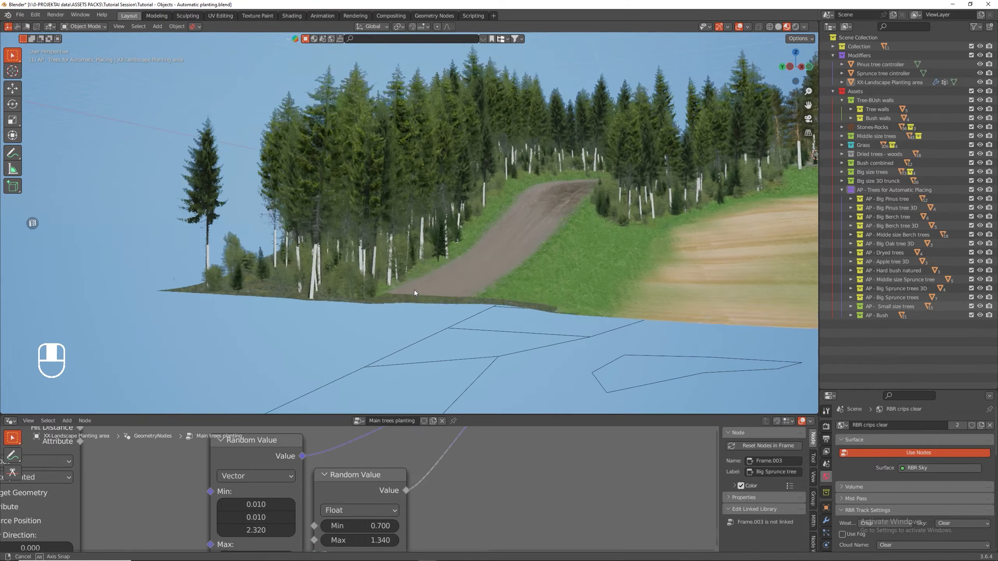
# - Inspect the planted forest along the road and around the field from close up and from a distance
pyautogui.keyDown('shift'); pyautogui.moveTo(581, 213); pyautogui.dragTo(330, 289, button='middle'); pyautogui.keyUp('shift')
pyautogui.keyDown('shift'); pyautogui.moveTo(675, 275); pyautogui.dragTo(460, 250, button='middle'); pyautogui.keyUp('shift')
pyautogui.scroll(3, 482, 288)
pyautogui.scroll(-5, 400, 234)
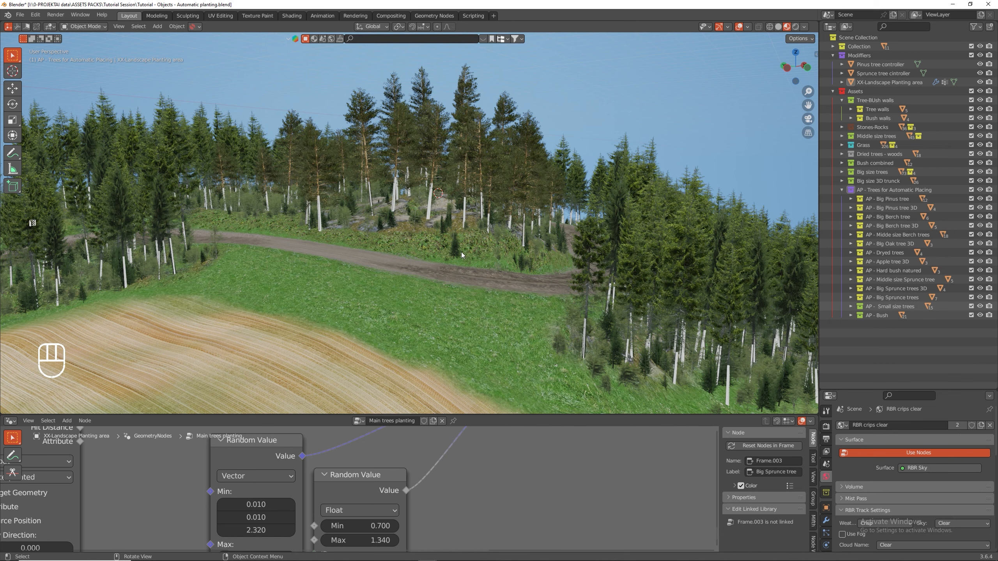
pyautogui.scroll(-6, 468, 236)
pyautogui.moveTo(474, 225); pyautogui.dragTo(435, 261, button='middle')
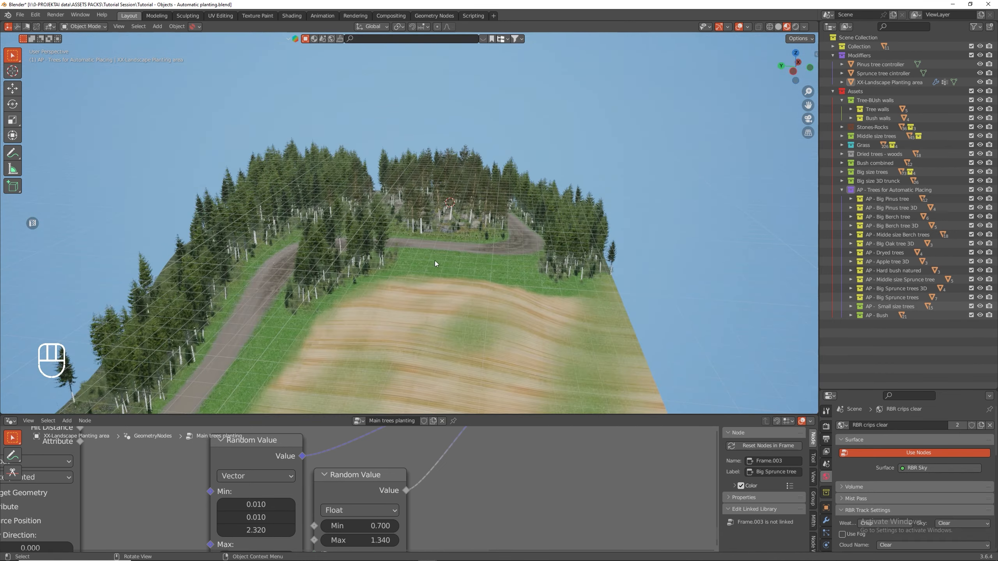
pyautogui.scroll(5, 429, 256)
pyautogui.moveTo(528, 238); pyautogui.dragTo(508, 238, button='middle')
pyautogui.scroll(-8, 452, 266)
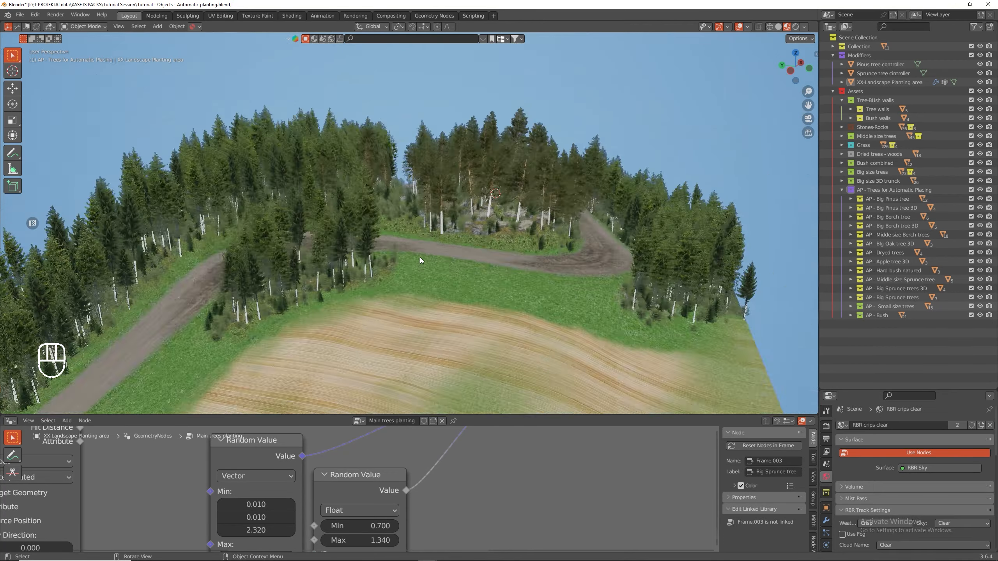
# - Duplicate the lowest Big Sprunce tree frame with all its nodes and place the copy below the original
pyautogui.moveTo(532, 415); pyautogui.dragTo(531, 322)
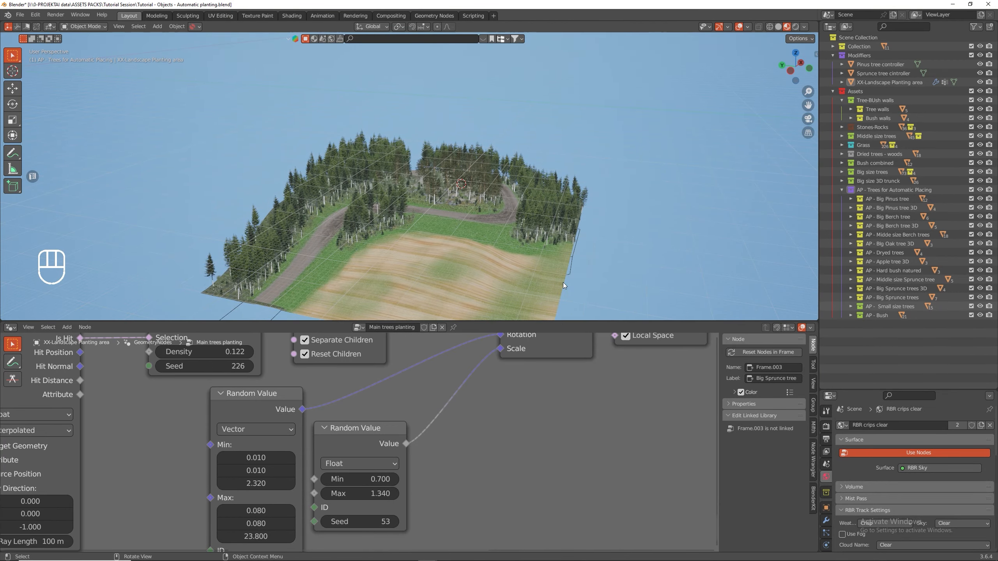
pyautogui.scroll(-4, 406, 215)
pyautogui.scroll(-3, 431, 372)
pyautogui.scroll(-5, 431, 371)
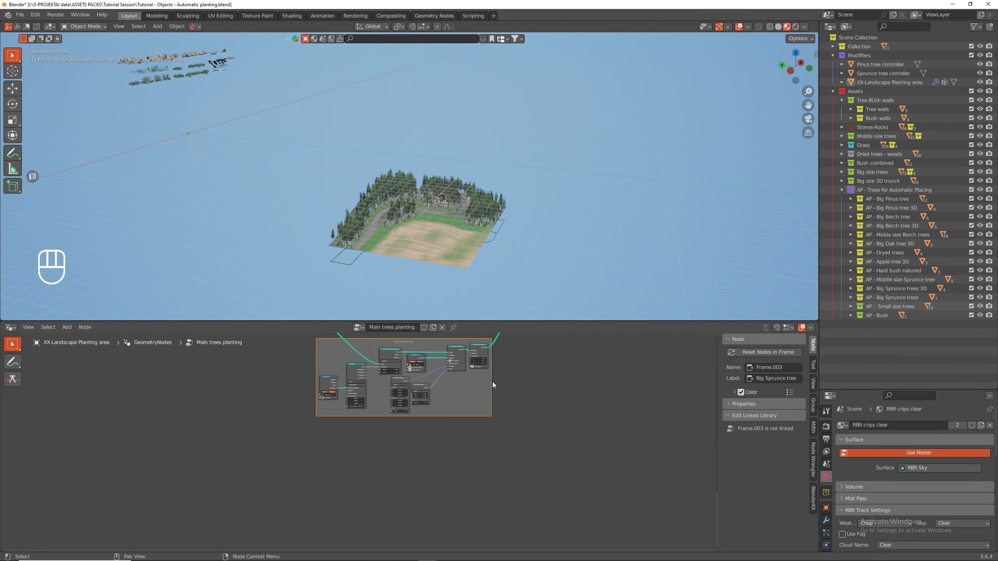
pyautogui.moveTo(504, 361); pyautogui.dragTo(356, 419)
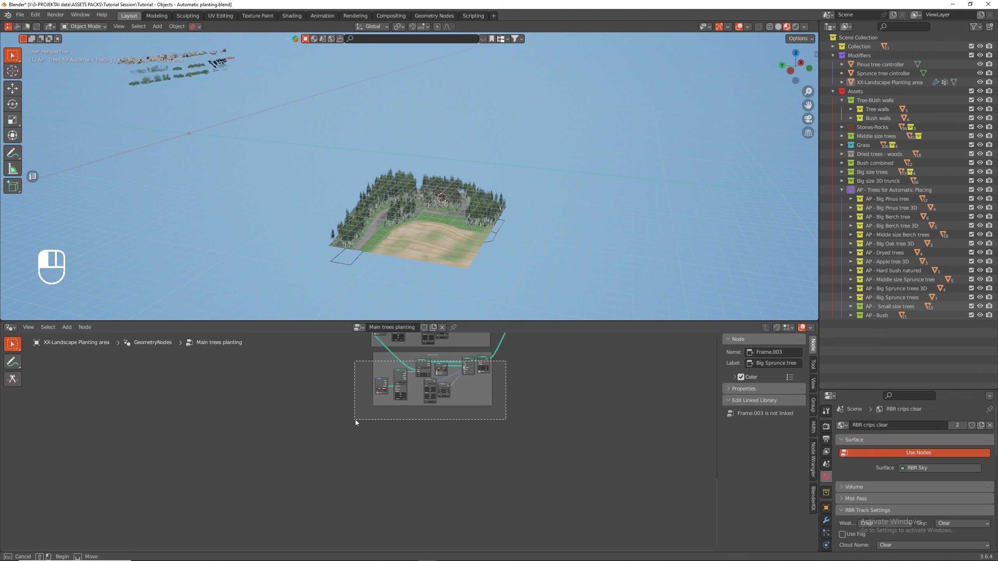
pyautogui.hotkey('shift', 'd')
pyautogui.click(409, 468)
pyautogui.scroll(6, 310, 401)
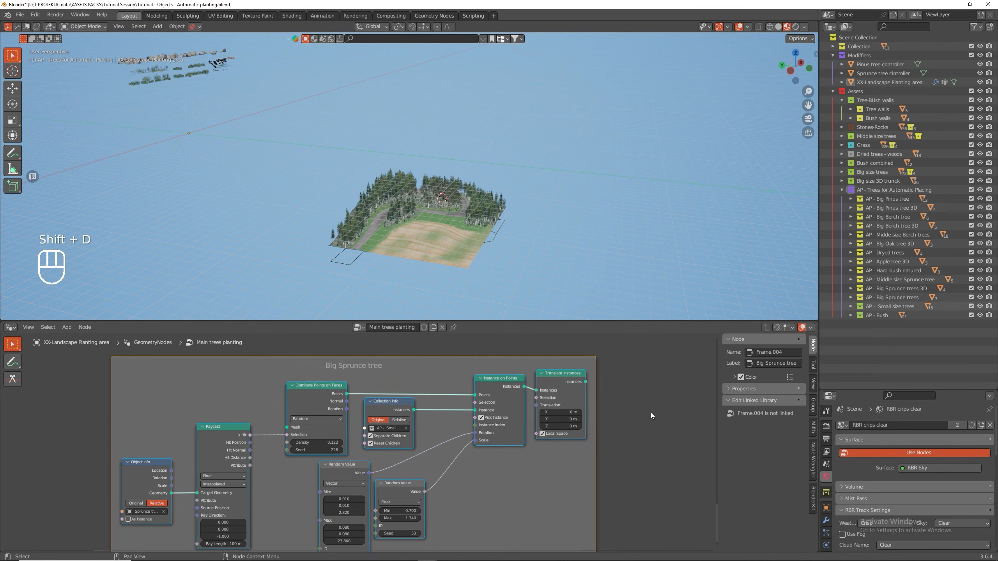
pyautogui.click(651, 413)
# - Rename the duplicated frame as Grass Fieald
pyautogui.scroll(4, 277, 364)
pyautogui.click(376, 362)
pyautogui.rightClick(376, 361)
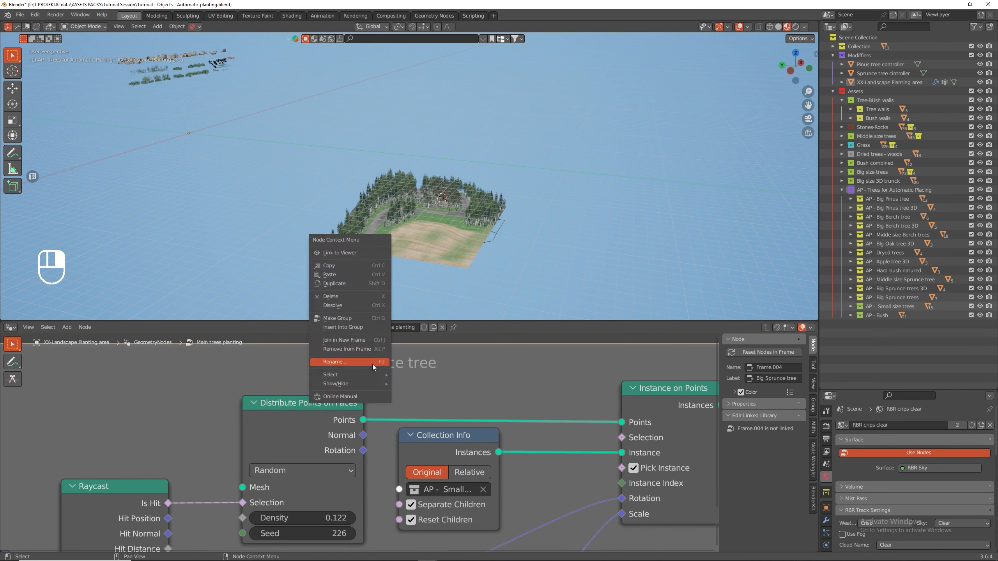
pyautogui.click(362, 365)
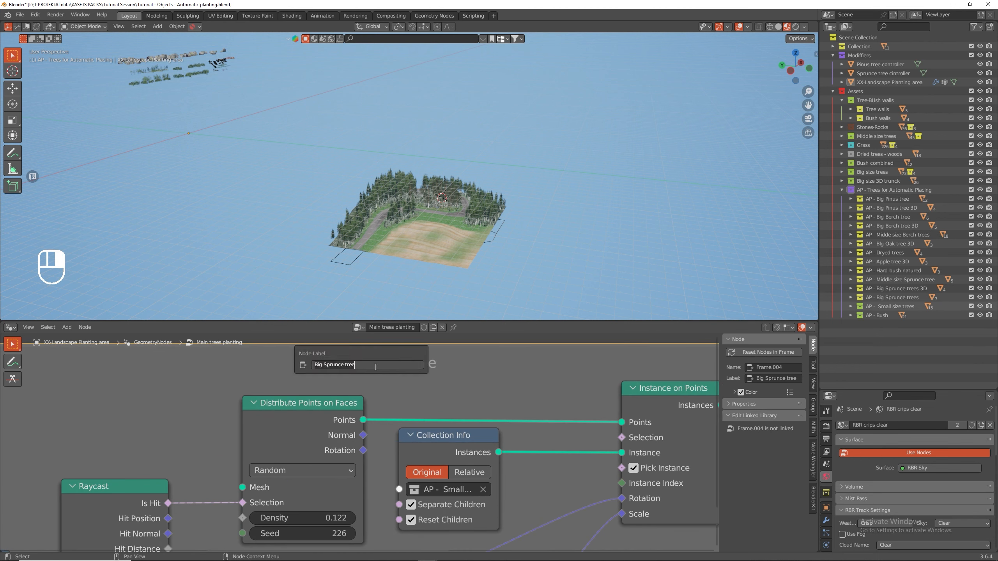
pyautogui.hotkey('ctrl', 'a')
pyautogui.press('BackSpace')
pyautogui.write('Grass Fieald')
pyautogui.press('Return')
# - Delete the Collection Info node from the Grass Fieald frame
pyautogui.moveTo(488, 322); pyautogui.dragTo(474, 205)
pyautogui.scroll(-3, 473, 314)
pyautogui.moveTo(472, 440); pyautogui.dragTo(261, 309, button='middle')
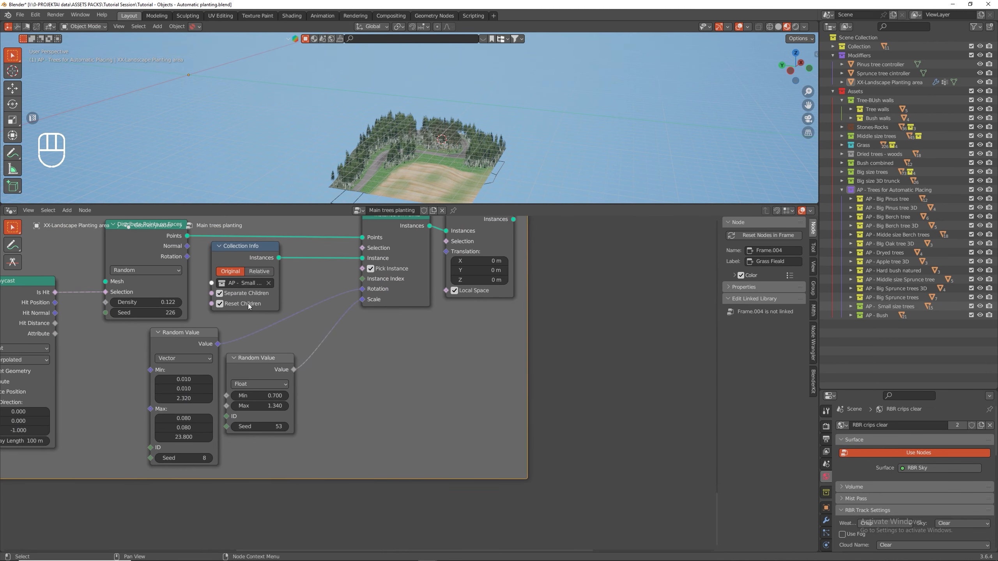
pyautogui.click(245, 249)
pyautogui.press('x')
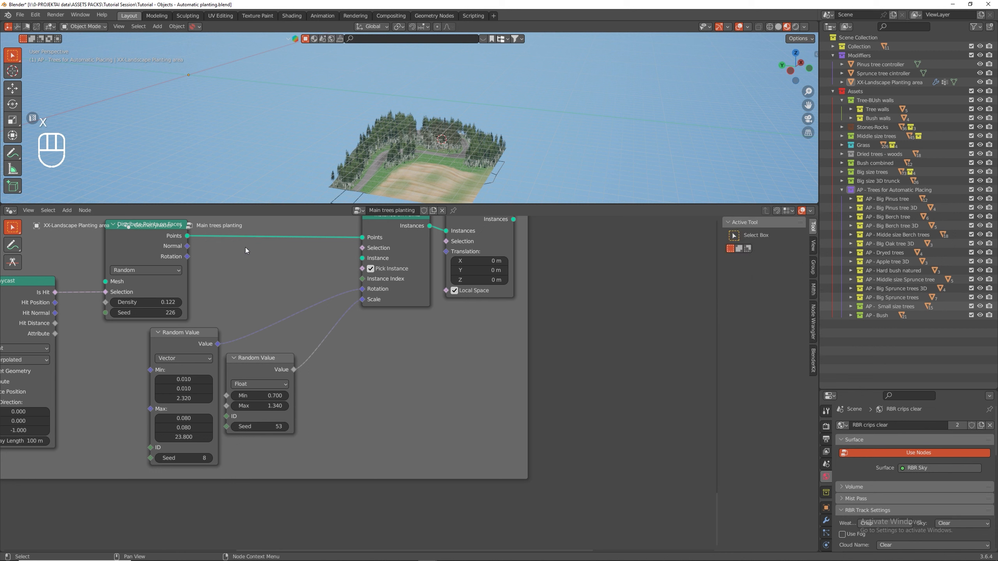
# - Find the AP - Grass Fieald collection under Grass and add it to the Grass Fieald frame as a Collection Info node
pyautogui.click(843, 145)
pyautogui.click(849, 154)
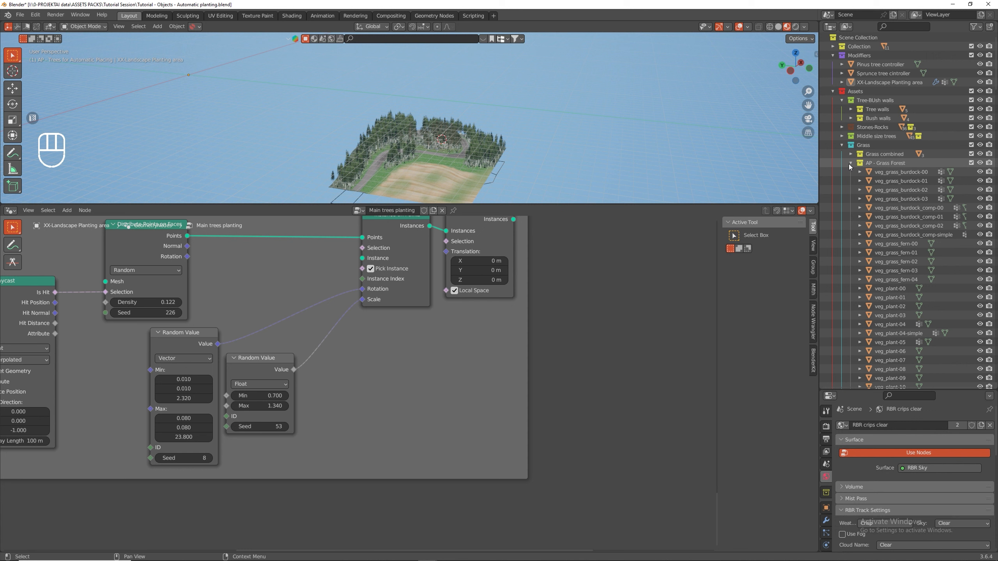
pyautogui.click(849, 163)
pyautogui.click(849, 172)
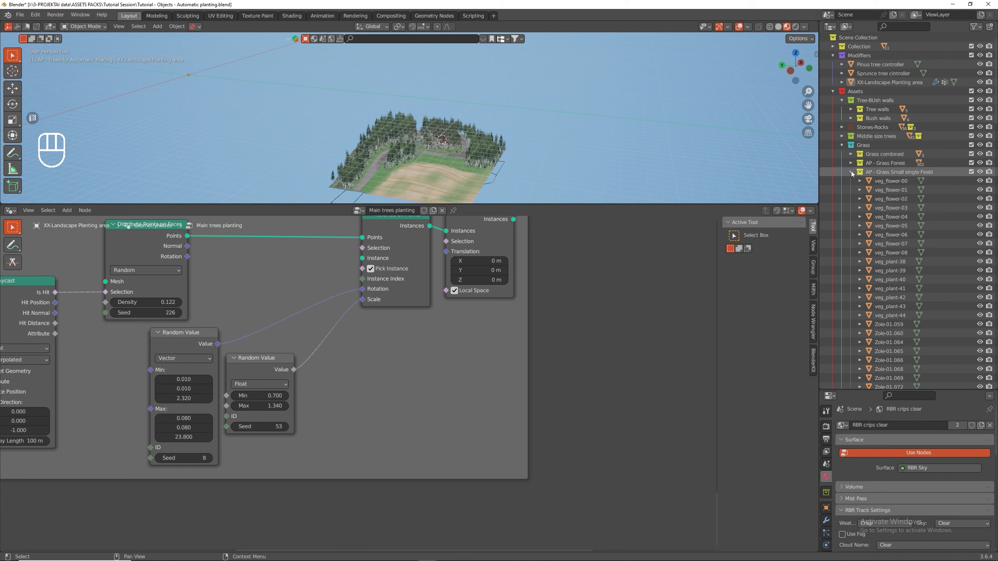
pyautogui.click(851, 171)
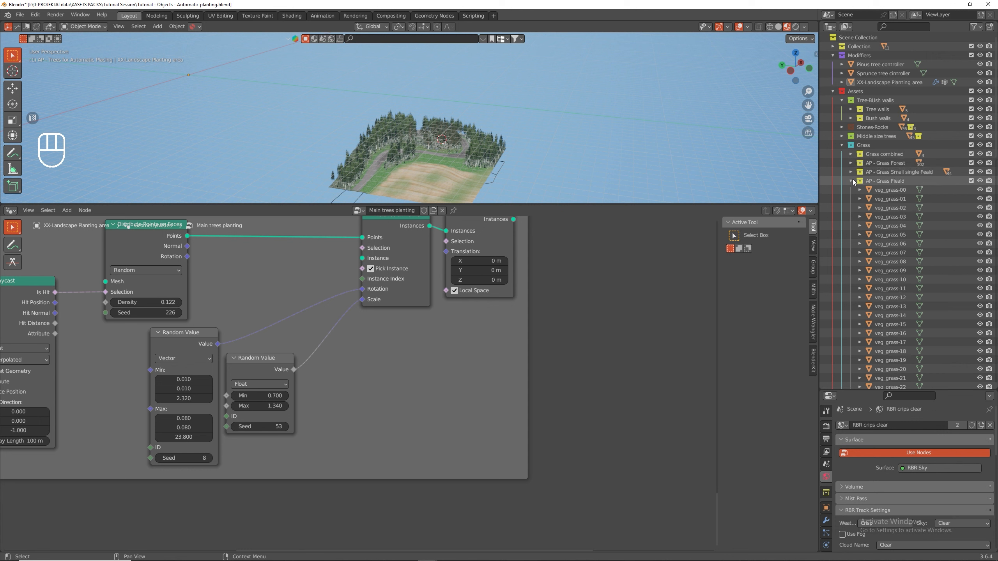
pyautogui.moveTo(855, 181); pyautogui.dragTo(221, 279)
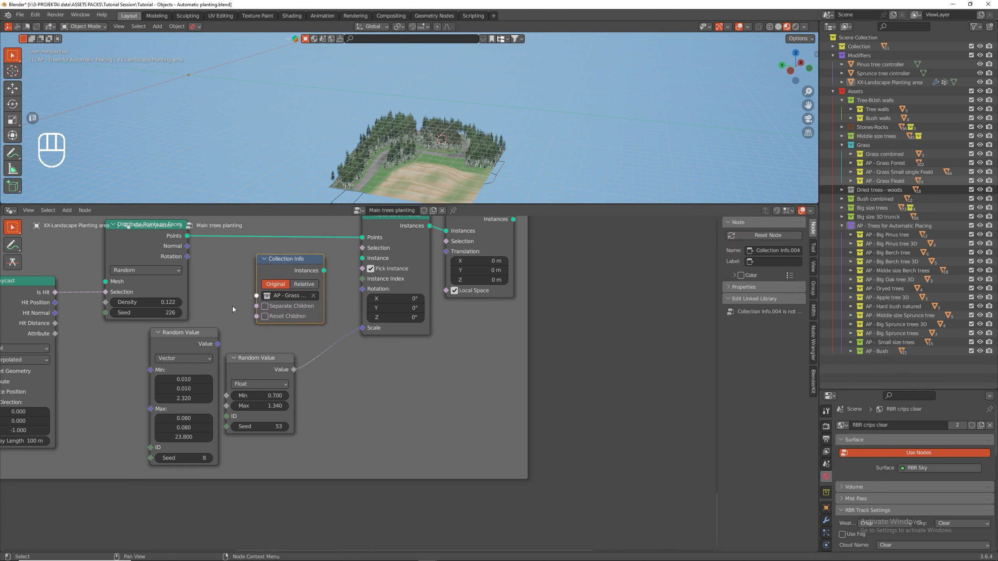
# - Link the grass Collection Info, with Separate and Reset Children enabled, to Instance on Points' Instance input, and the Vector Random Value to Rotation
pyautogui.moveTo(288, 280); pyautogui.dragTo(361, 259)
pyautogui.moveTo(217, 343); pyautogui.dragTo(358, 290)
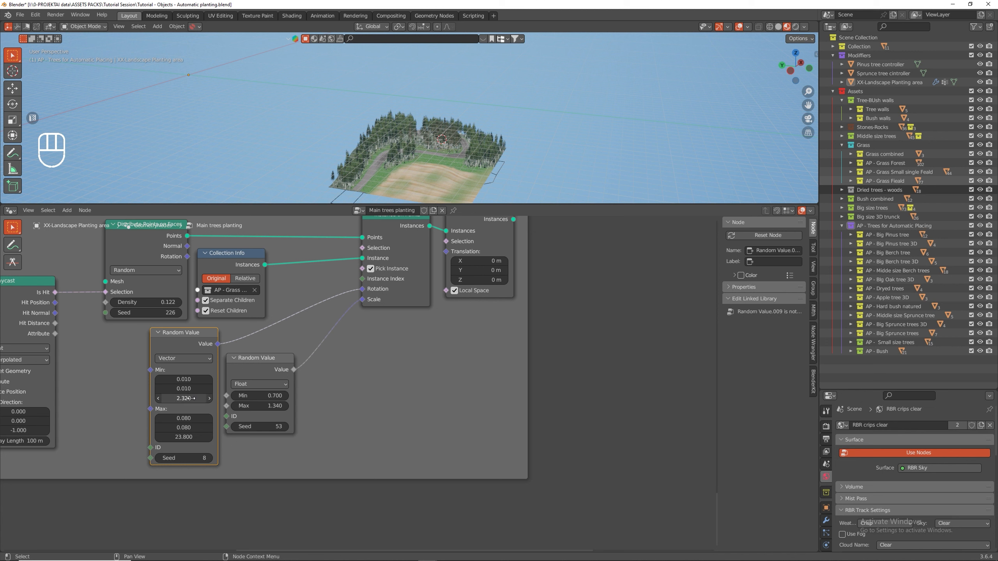
pyautogui.doubleClick(180, 379)
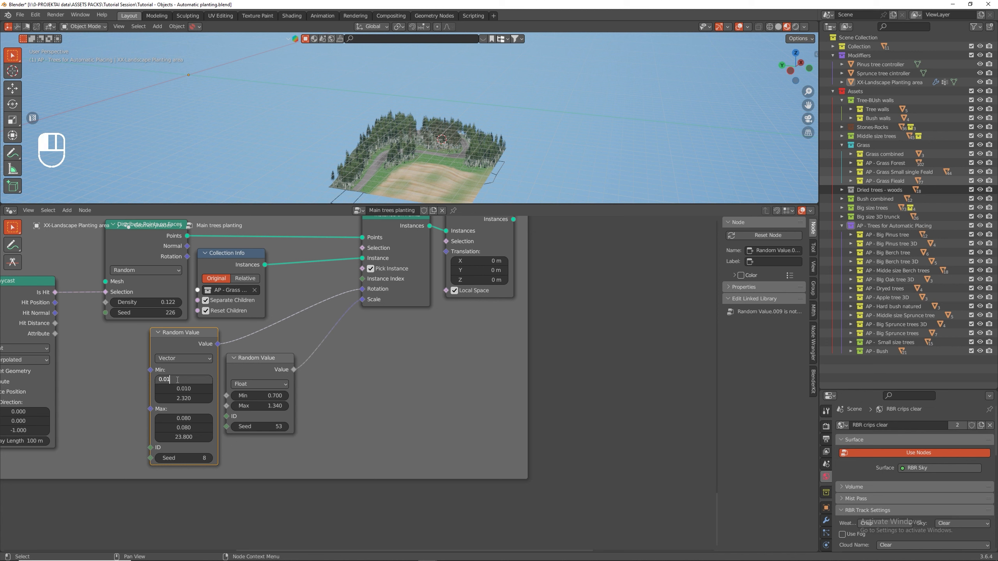
pyautogui.click(358, 395)
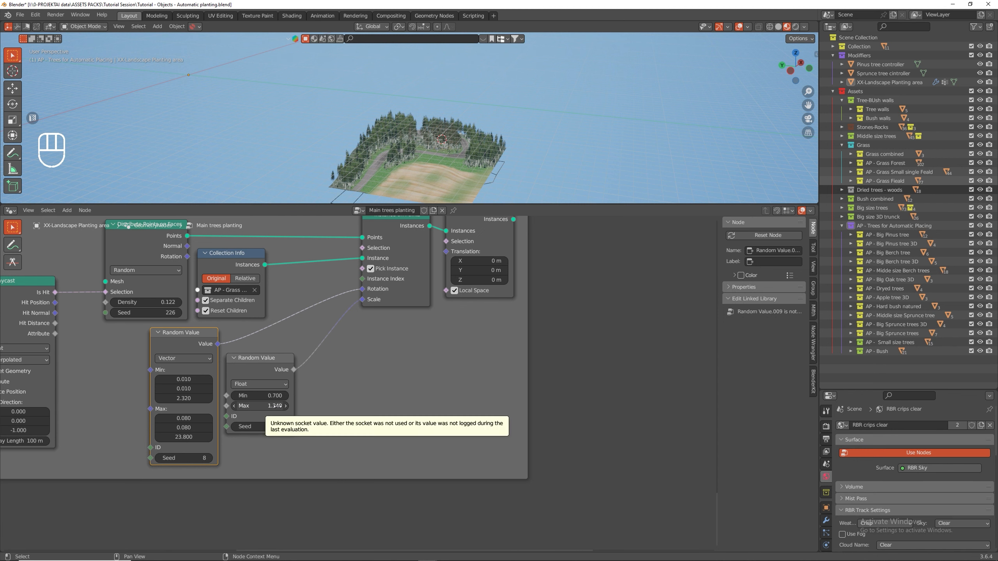
# - Color the Grass Fieald frame green with hue 0.312, saturation 0.553 and value 0.604
pyautogui.scroll(-2, 397, 398)
pyautogui.moveTo(434, 375); pyautogui.dragTo(525, 444, button='middle')
pyautogui.click(400, 337)
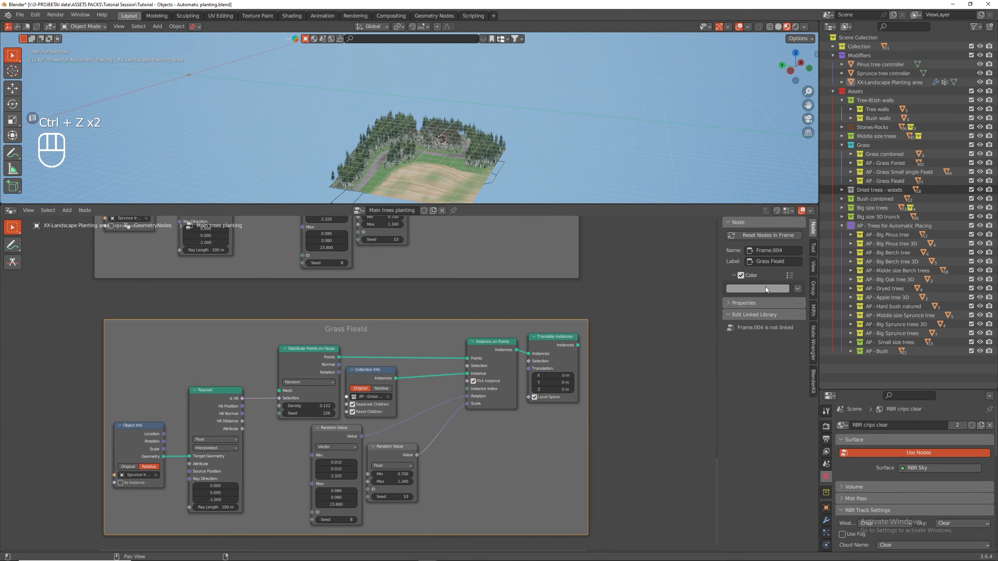
pyautogui.click(753, 288)
pyautogui.click(745, 194)
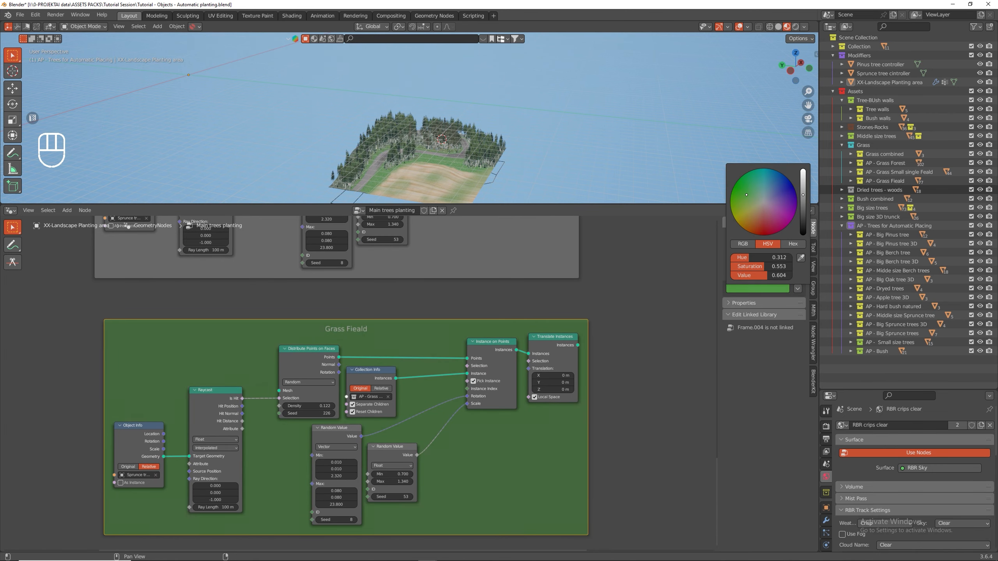
# - Move Group Input down and connect its Geometry to the Mesh input of Distribute Points on Faces in the Grass Fieald frame
pyautogui.scroll(-5, 563, 410)
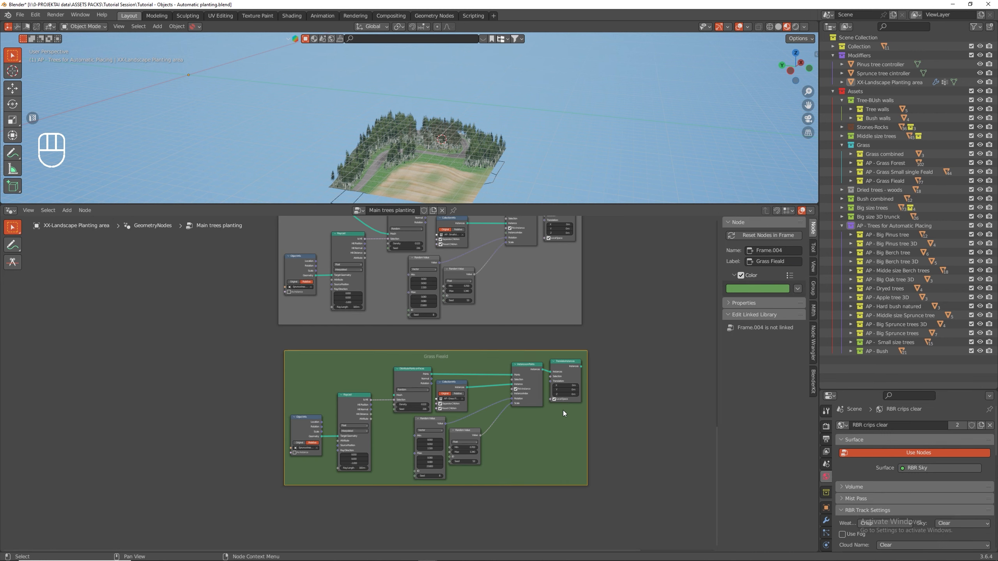
pyautogui.moveTo(369, 260); pyautogui.dragTo(341, 295, button='middle')
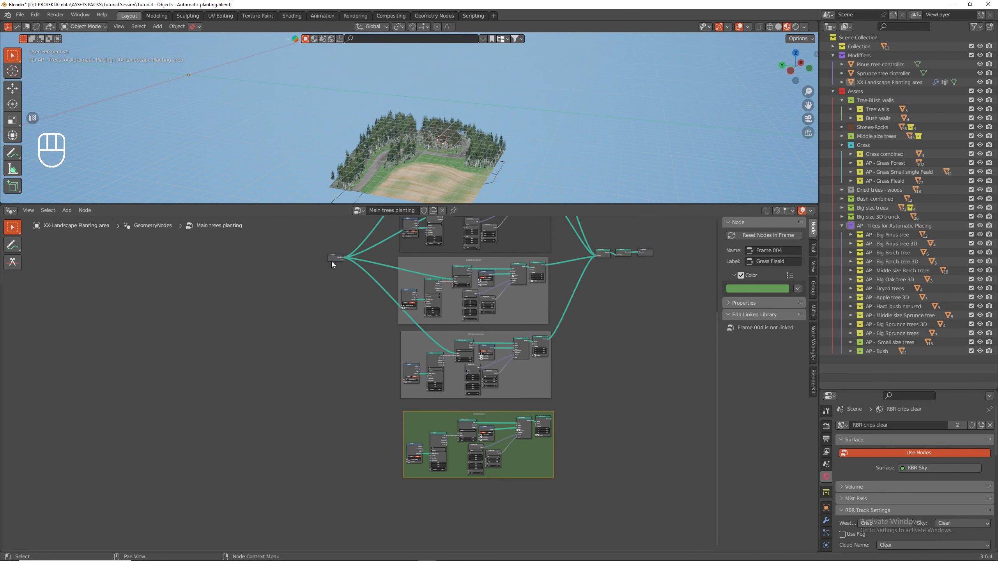
pyautogui.moveTo(331, 261); pyautogui.dragTo(307, 359)
pyautogui.scroll(2, 298, 351)
pyautogui.scroll(3, 428, 448)
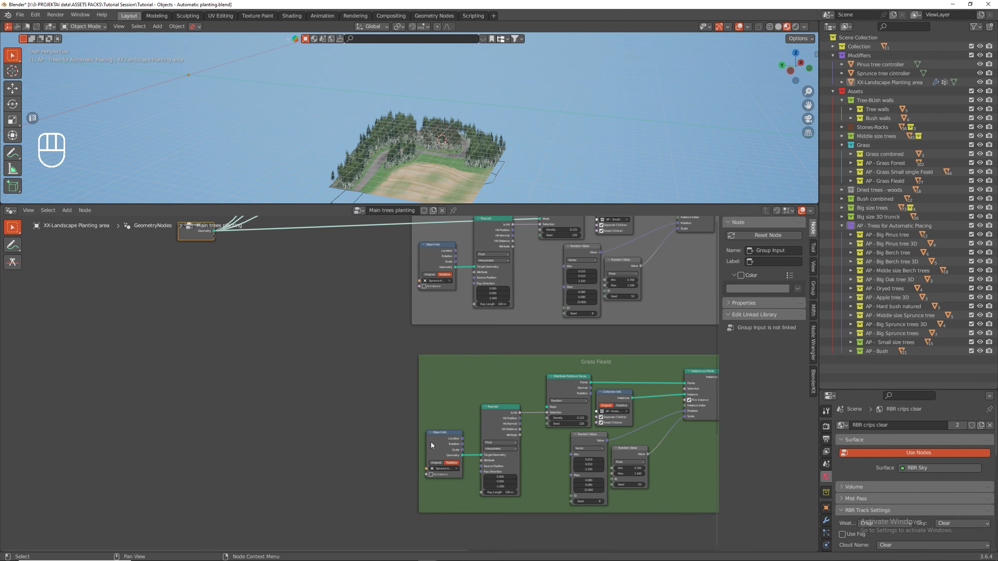
pyautogui.moveTo(336, 392); pyautogui.dragTo(307, 413, button='middle')
pyautogui.scroll(-1, 303, 409)
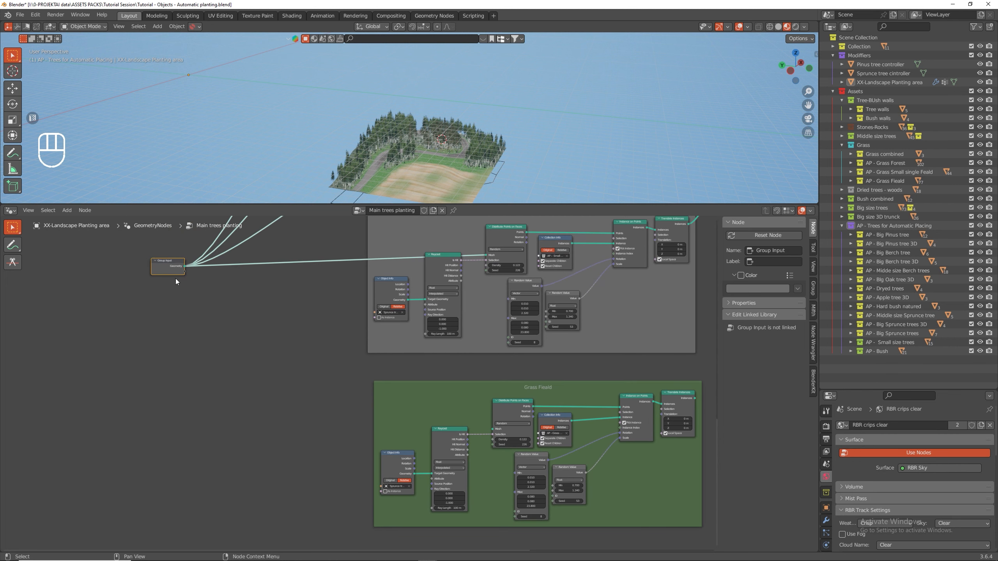
pyautogui.moveTo(187, 268); pyautogui.dragTo(489, 425)
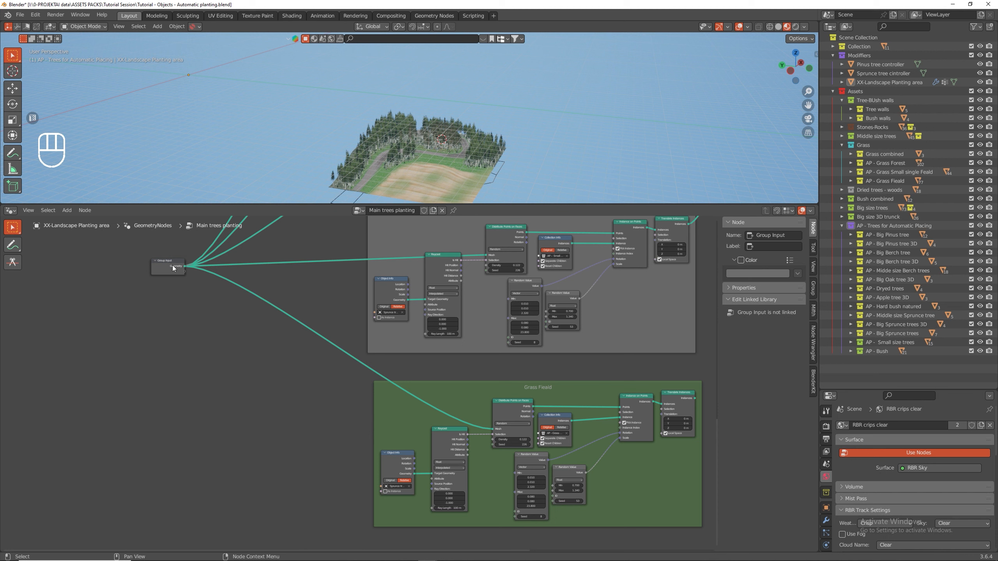
pyautogui.moveTo(172, 266); pyautogui.dragTo(209, 268)
# - Move Join Geometry, Realize Instances and Group Output down, and connect the Grass Fieald frame's Translate Instances output to Join Geometry
pyautogui.moveTo(497, 377); pyautogui.dragTo(332, 431, button='middle')
pyautogui.scroll(-4, 332, 431)
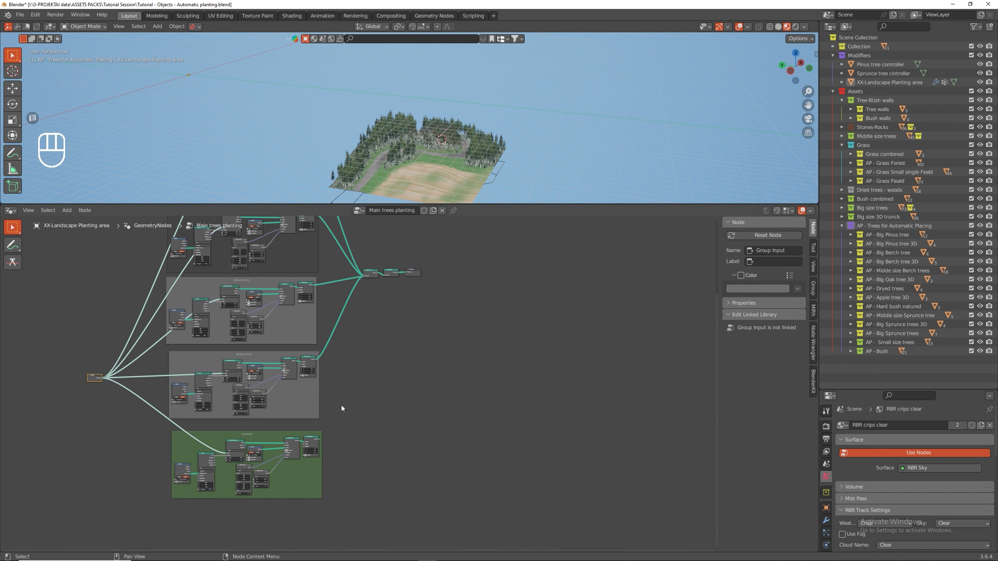
pyautogui.scroll(2, 364, 288)
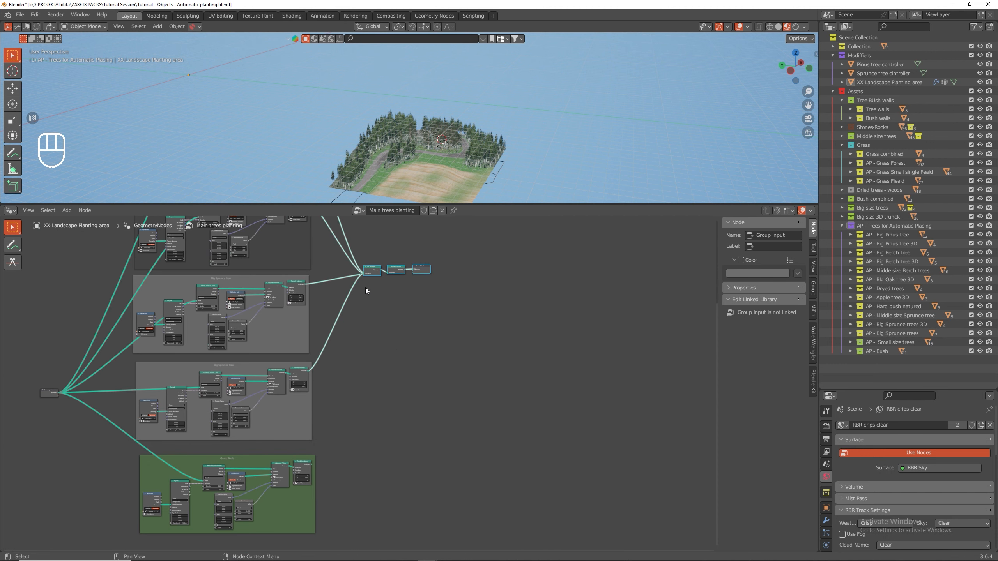
pyautogui.moveTo(371, 272); pyautogui.dragTo(359, 483)
pyautogui.scroll(3, 334, 467)
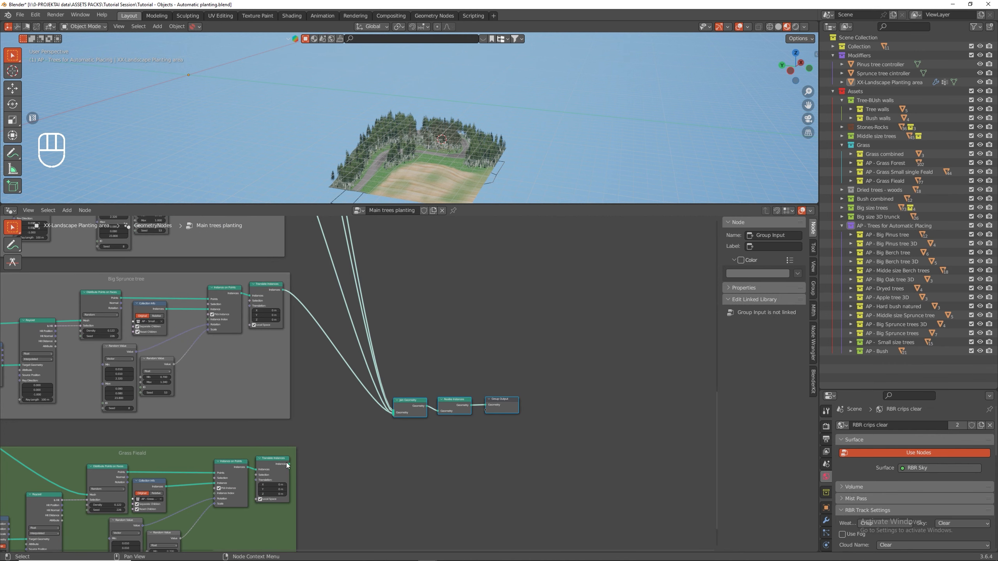
pyautogui.moveTo(289, 465); pyautogui.dragTo(393, 416)
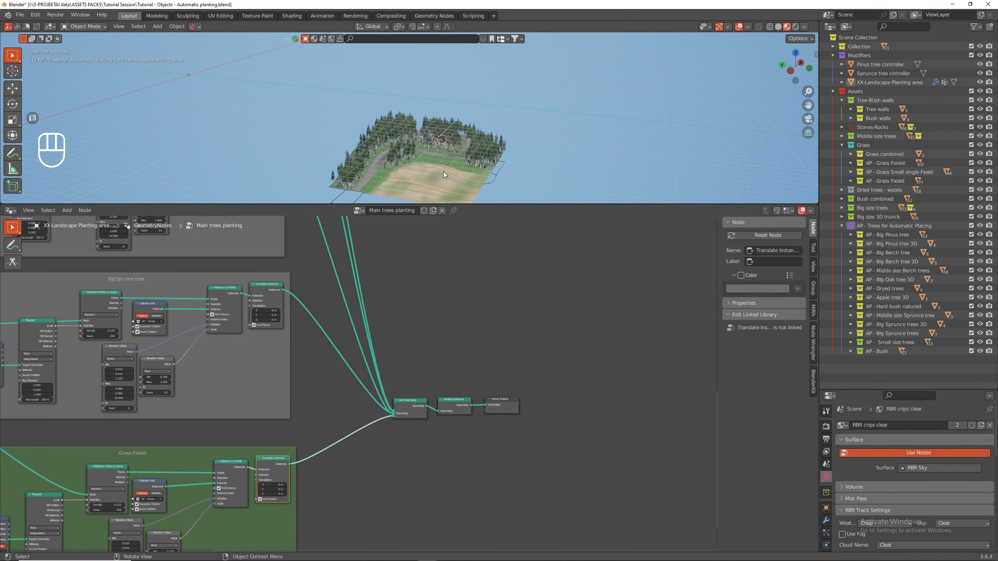
# - Clear the spruce controller object from the Object Info node in the Grass Fieald frame
pyautogui.scroll(6, 446, 139)
pyautogui.scroll(-2, 455, 155)
pyautogui.scroll(-4, 465, 172)
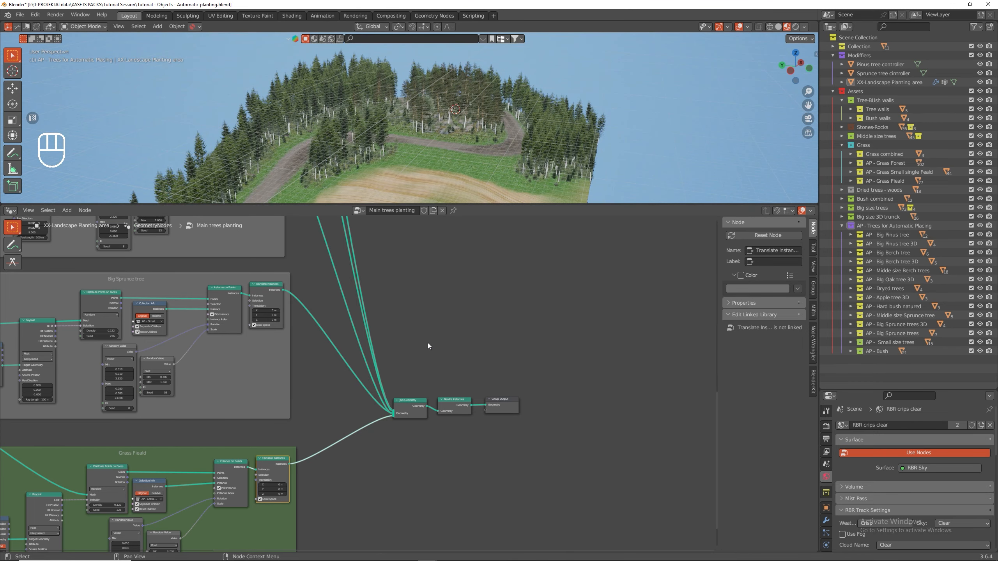
pyautogui.moveTo(338, 497); pyautogui.dragTo(603, 322, button='middle')
pyautogui.scroll(5, 259, 378)
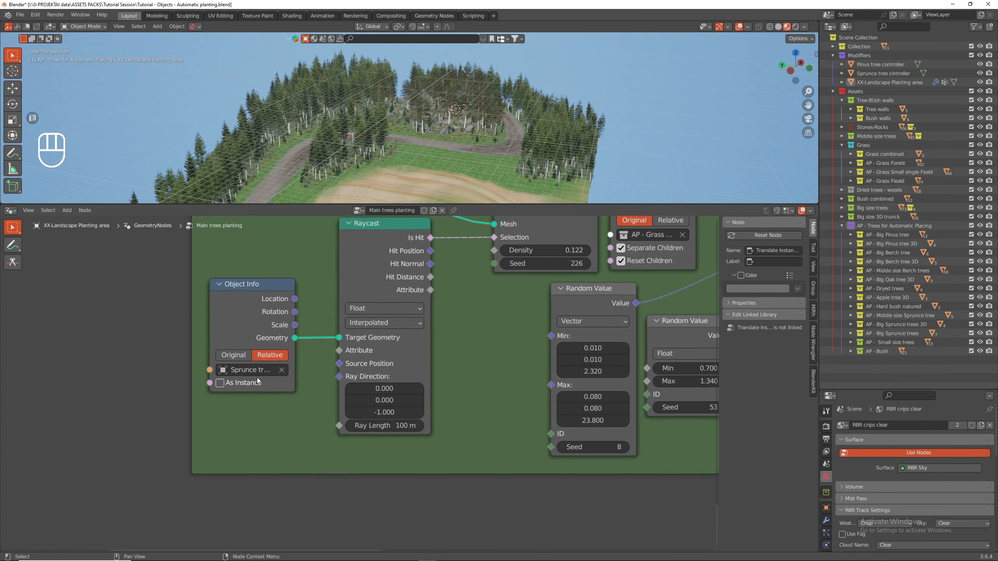
pyautogui.click(287, 368)
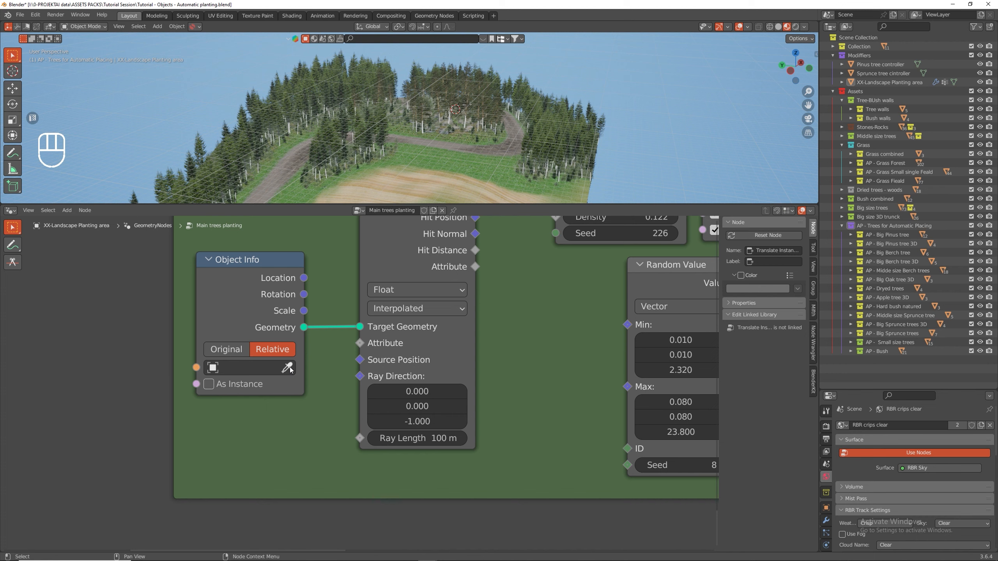
# - Add a plane on the grass strip between the striped field and the dirt road, working from the top view
pyautogui.scroll(-2, 181, 422)
pyautogui.moveTo(609, 202); pyautogui.dragTo(609, 401)
pyautogui.moveTo(434, 270); pyautogui.dragTo(424, 296, button='middle')
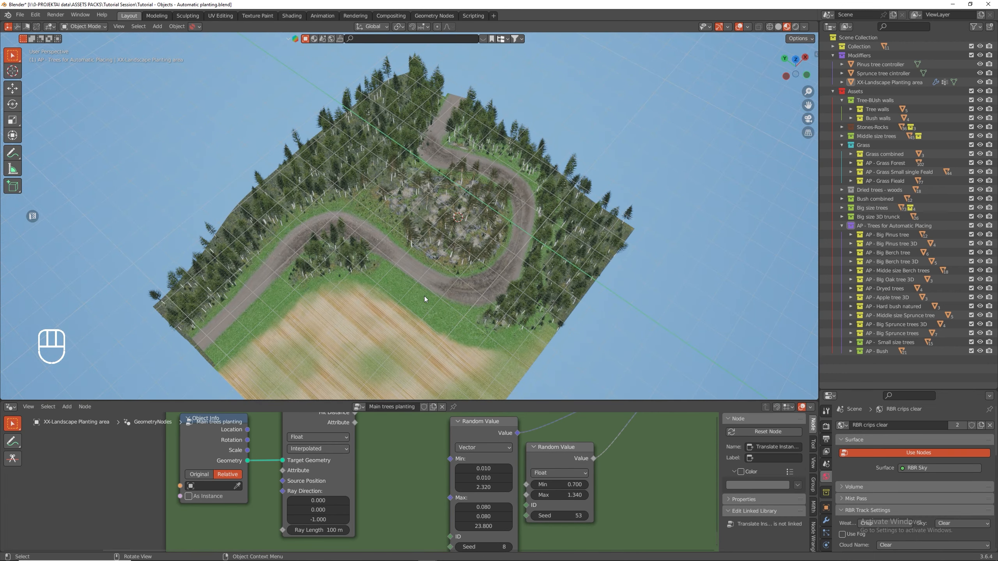
pyautogui.press('KP_5')
pyautogui.press('KP_7')
pyautogui.scroll(6, 278, 150)
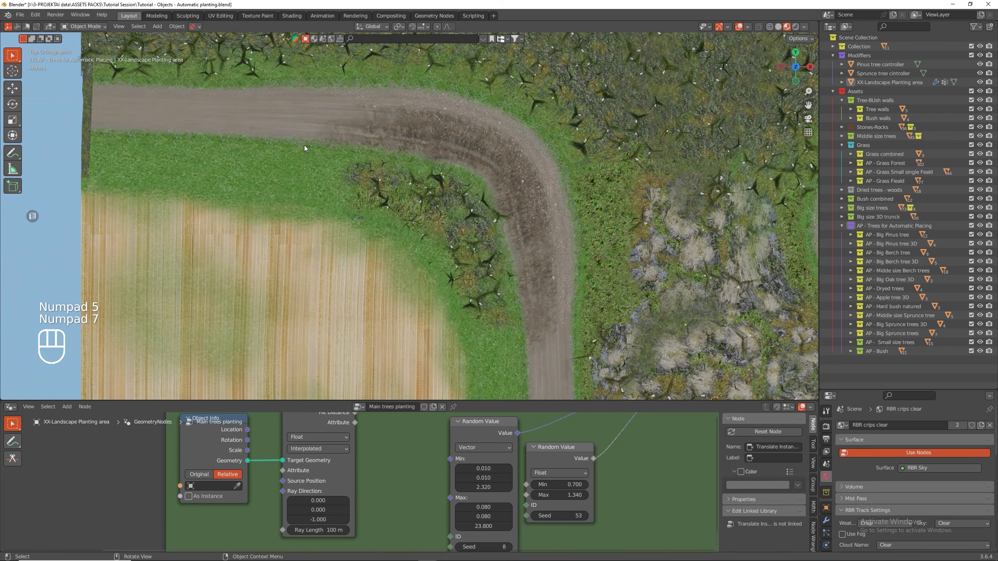
pyautogui.scroll(-5, 296, 200)
pyautogui.scroll(5, 360, 261)
pyautogui.keyDown('shift'); pyautogui.moveTo(360, 261); pyautogui.dragTo(379, 192, button='middle'); pyautogui.keyUp('shift')
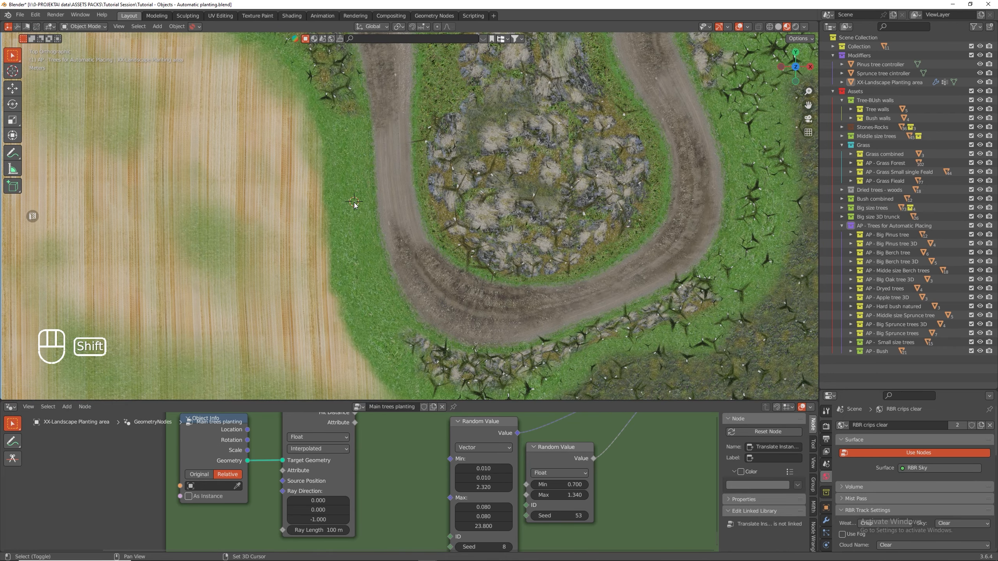
pyautogui.hotkey('shift', 'a')
pyautogui.moveTo(354, 203)
pyautogui.click(390, 203)
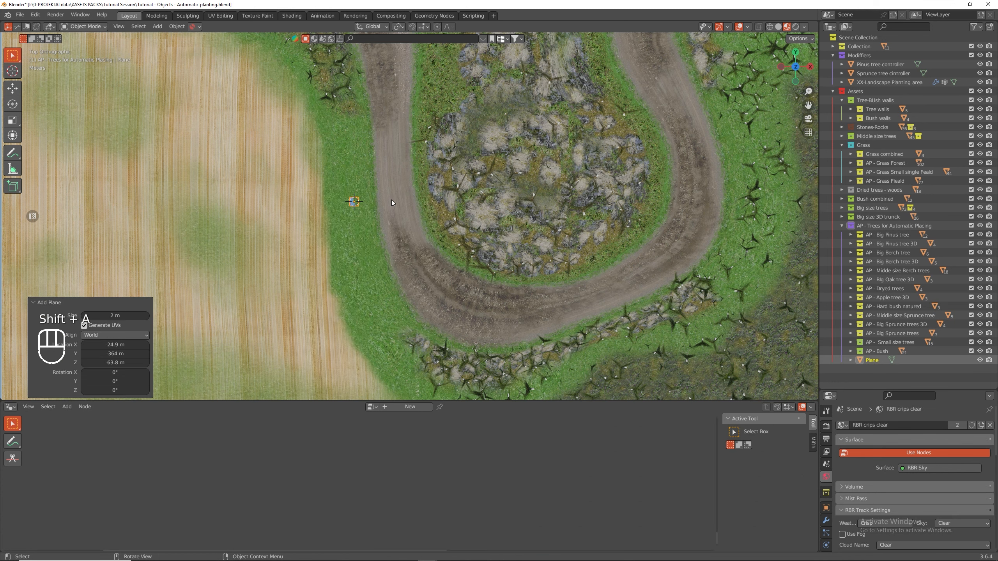
# - Scale the new plane up about 9.26 times and apply its rotation and scale
pyautogui.press('s')
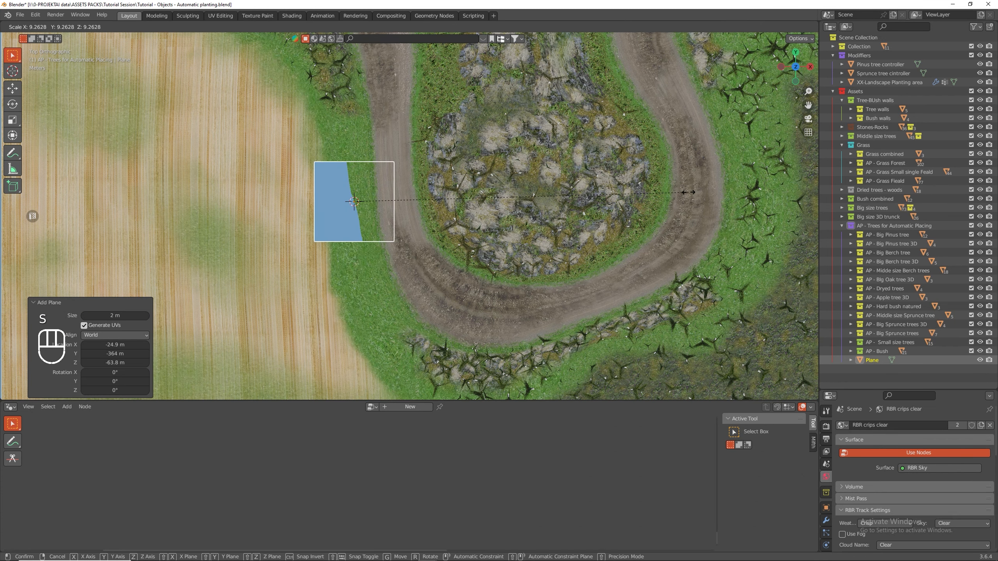
pyautogui.click(686, 193)
pyautogui.hotkey('ctrl', 'a')
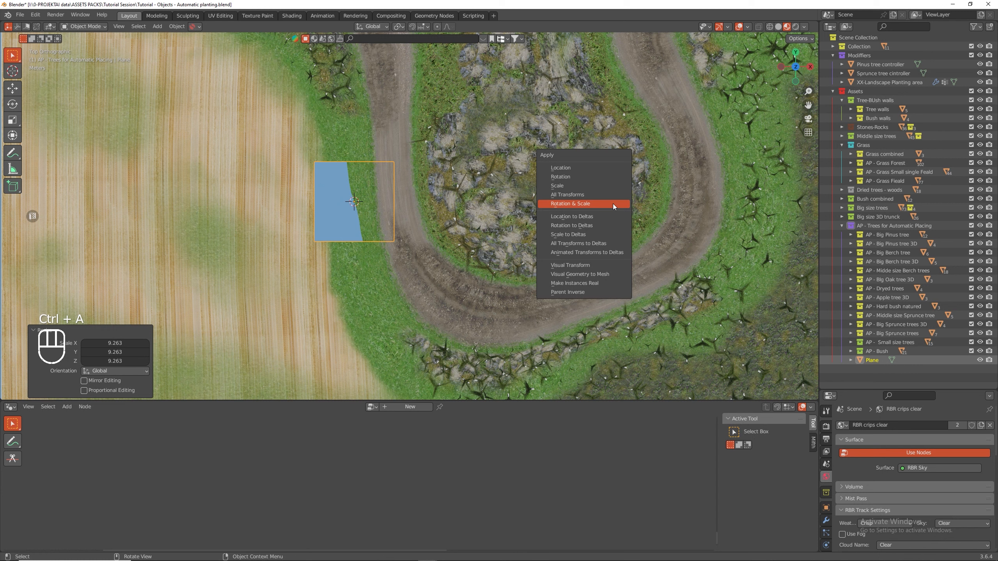
pyautogui.click(612, 203)
# - Enable In Front for the plane and set its viewport display to Wire, with the plane in Edit Mode
pyautogui.press('Tab')
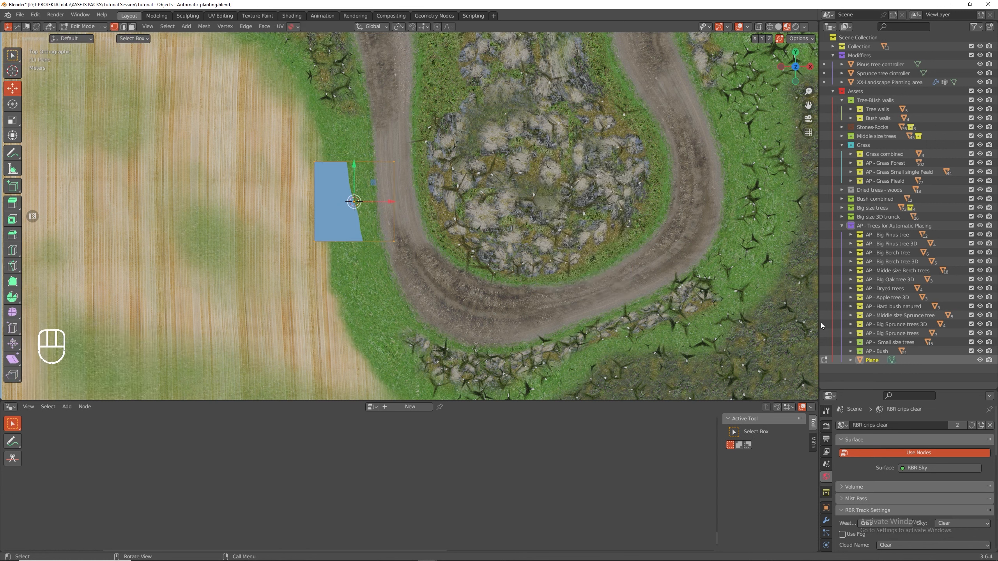
pyautogui.moveTo(868, 391); pyautogui.dragTo(868, 218)
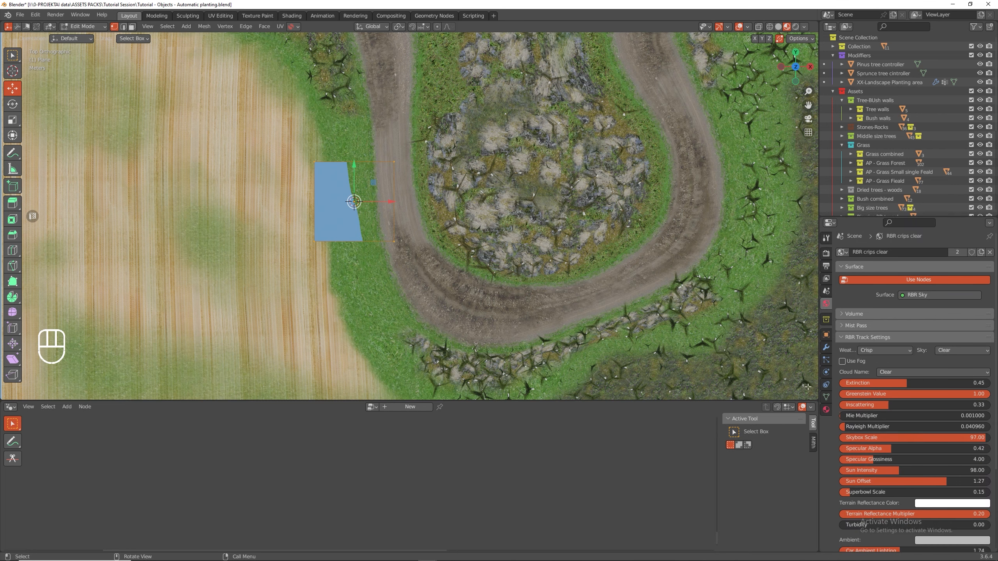
pyautogui.click(826, 335)
pyautogui.scroll(-3, 936, 436)
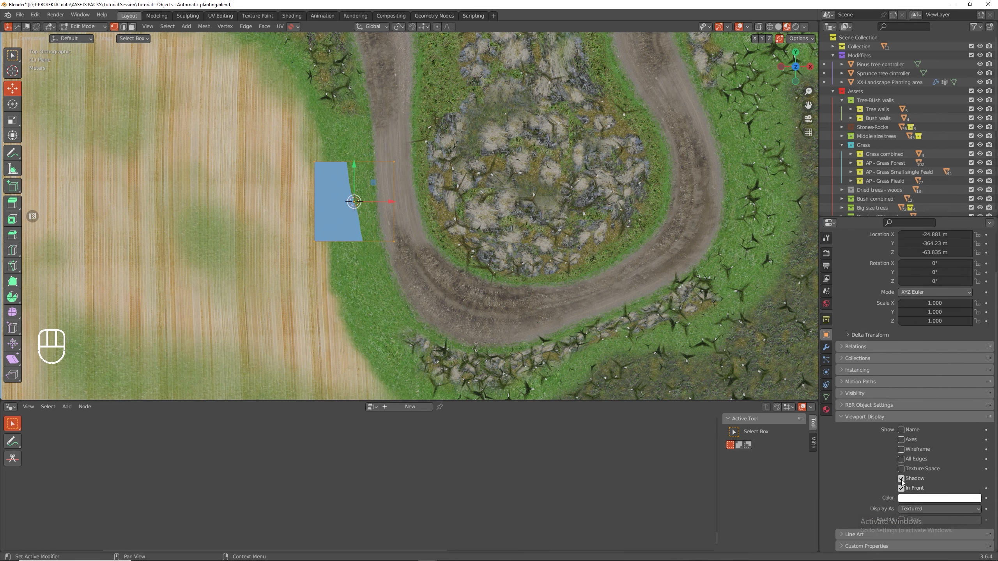
pyautogui.click(918, 508)
pyautogui.click(911, 489)
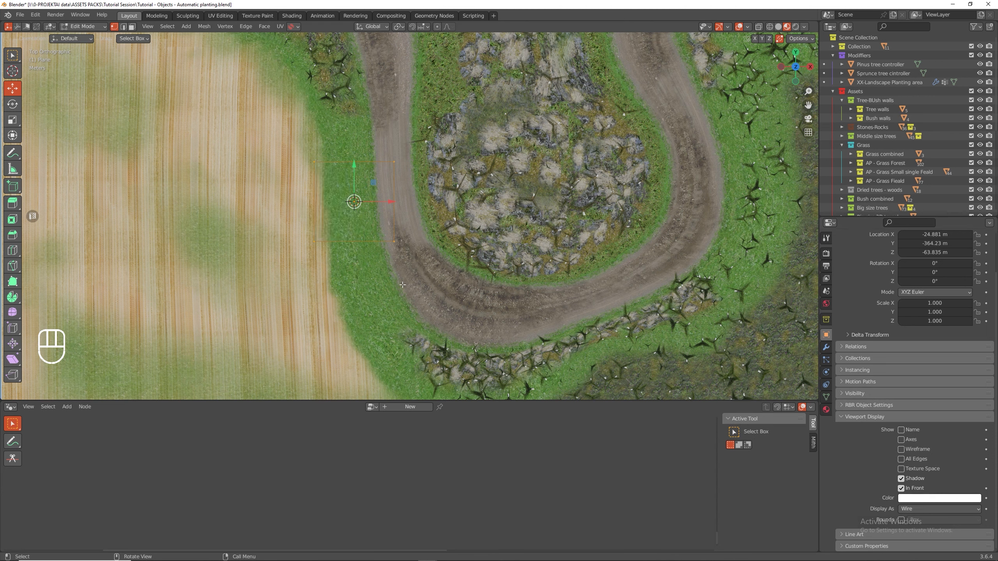
# - Move the plane's four corner vertices so its outline fits the grass strip between the field and the road
pyautogui.click(315, 162)
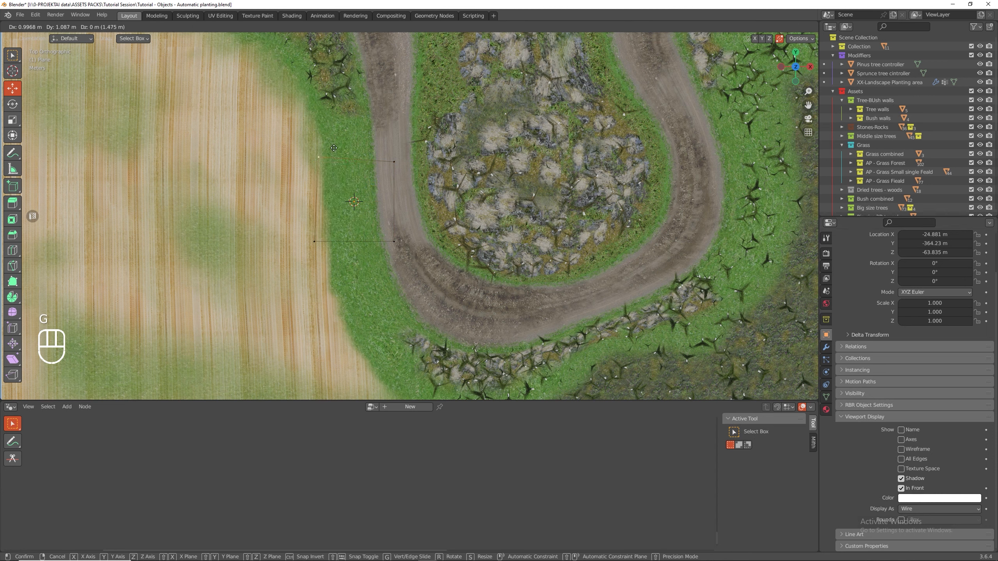
pyautogui.press('g')
pyautogui.click(327, 123)
pyautogui.click(395, 162)
pyautogui.press('g')
pyautogui.click(369, 122)
pyautogui.click(395, 243)
pyautogui.press('g')
pyautogui.click(379, 205)
pyautogui.click(317, 240)
pyautogui.press('g')
pyautogui.click(329, 217)
# - Extrude the plane's lower edge twice along the grass strip and rotate the end edge by about -18.4°
pyautogui.keyDown('shift'); pyautogui.click(377, 205); pyautogui.keyUp('shift')
pyautogui.press('e')
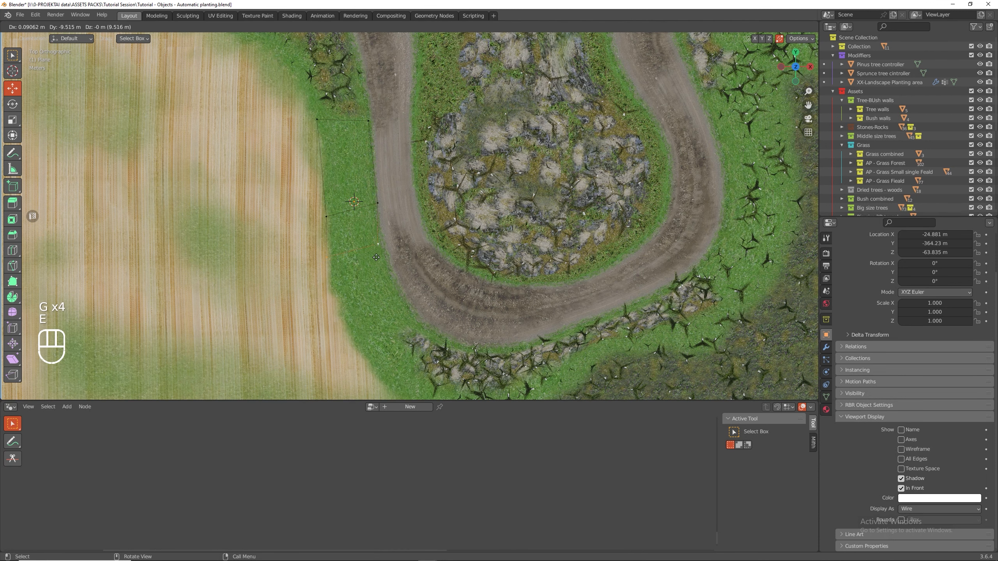
pyautogui.click(382, 271)
pyautogui.press('e')
pyautogui.click(410, 328)
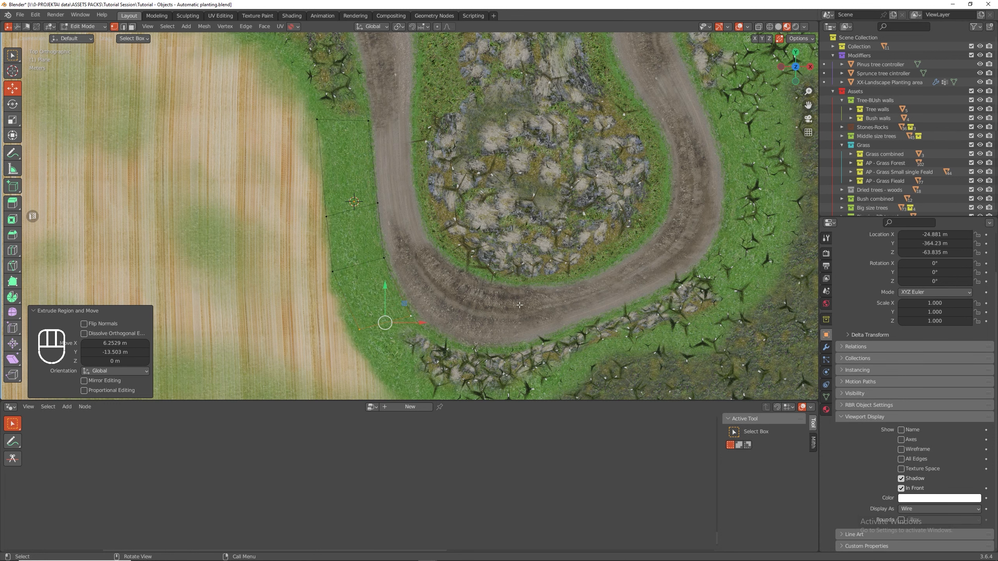
pyautogui.press('r')
pyautogui.click(506, 272)
# - Rotate the end edge further, extrude it around the outside of the bend, and adjust the position of its vertices
pyautogui.keyDown('shift'); pyautogui.moveTo(386, 353); pyautogui.dragTo(299, 221, button='middle'); pyautogui.keyUp('shift')
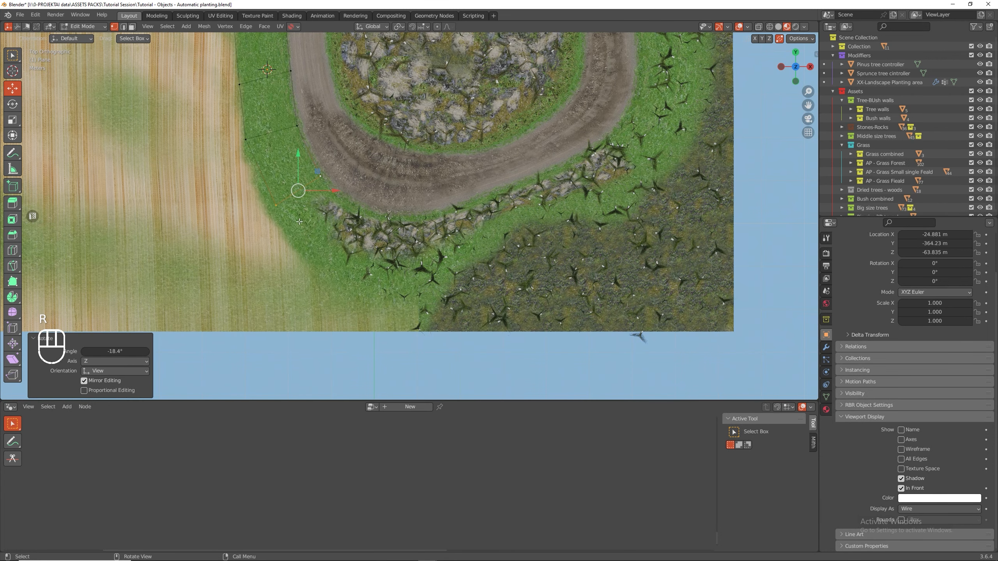
pyautogui.press('r')
pyautogui.click(309, 239)
pyautogui.press('e')
pyautogui.click(322, 216)
pyautogui.press('g')
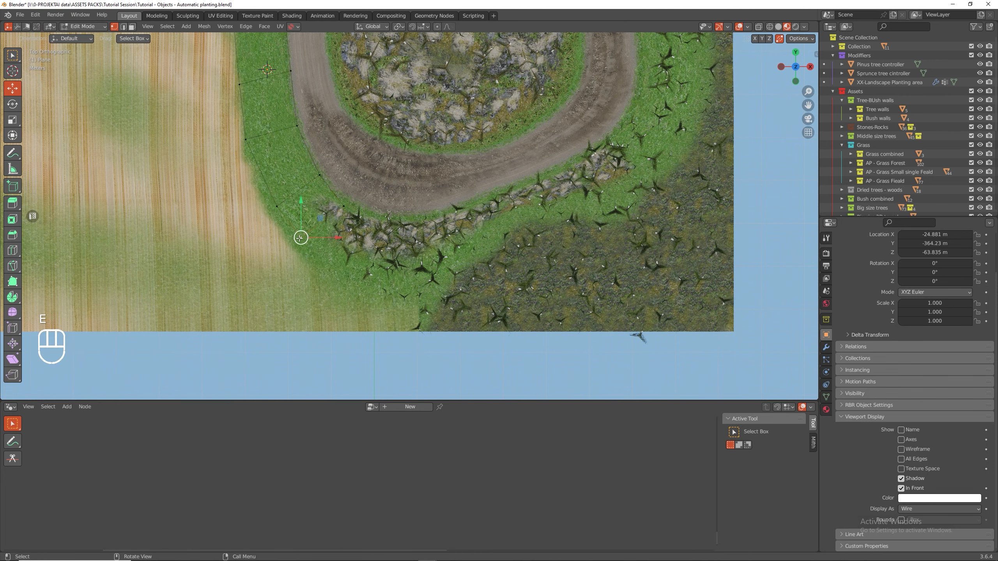
pyautogui.click(333, 295)
# - Move the field-side vertex at the plane's opposite end about -1.9 m in X and 3.44 m in Y
pyautogui.keyDown('shift'); pyautogui.moveTo(275, 44); pyautogui.dragTo(332, 316, button='middle'); pyautogui.keyUp('shift')
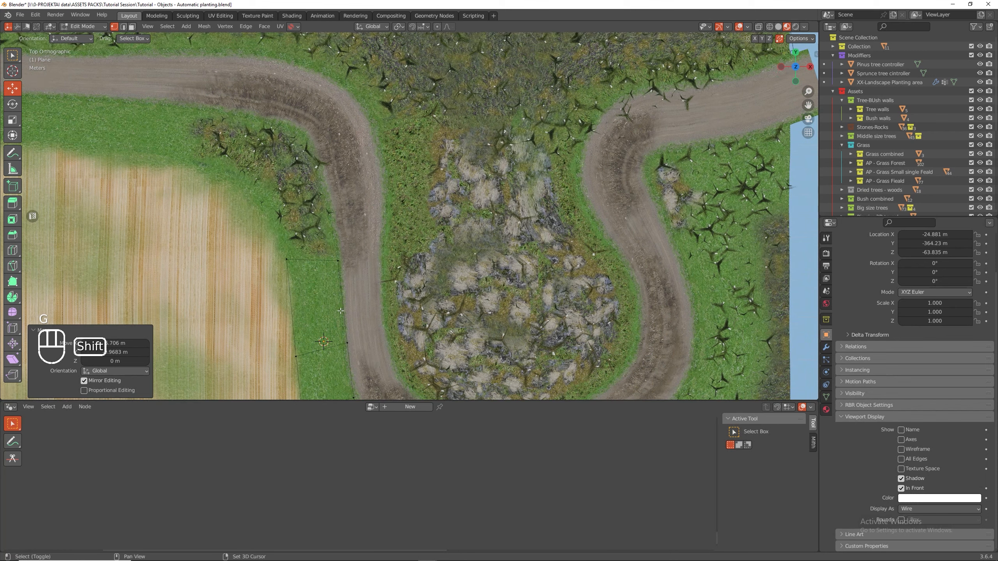
pyautogui.click(337, 264)
pyautogui.click(321, 267)
pyautogui.click(288, 263)
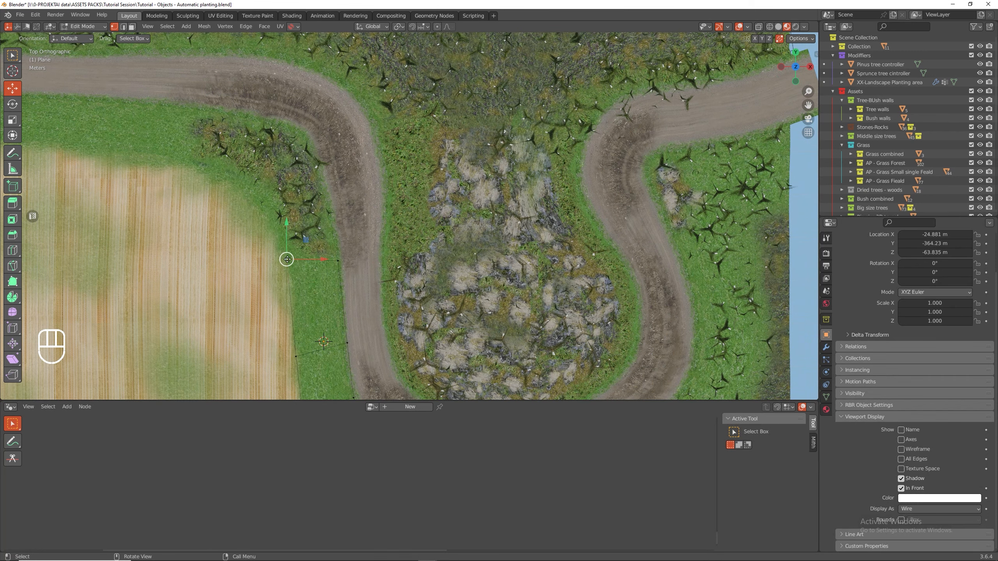
pyautogui.press('g')
pyautogui.click(281, 248)
# - Select the whole plane mesh and lower it about 6.34 m in Z
pyautogui.moveTo(249, 315); pyautogui.dragTo(501, 323, button='middle')
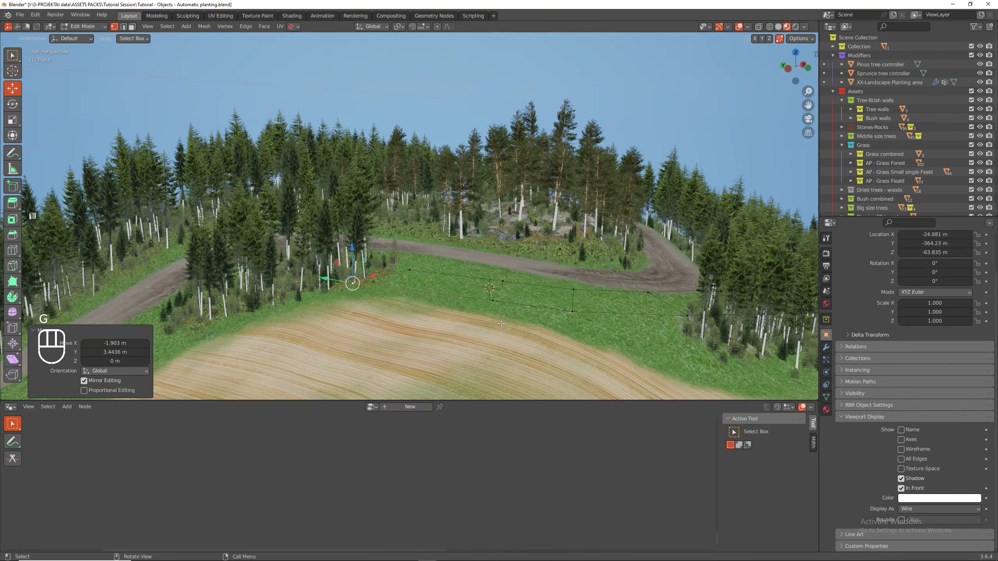
pyautogui.press('ctrl+KP_Add')
pyautogui.press('ctrl+KP_Add')
pyautogui.press('ctrl+KP_Add')
pyautogui.press('ctrl+KP_Add')
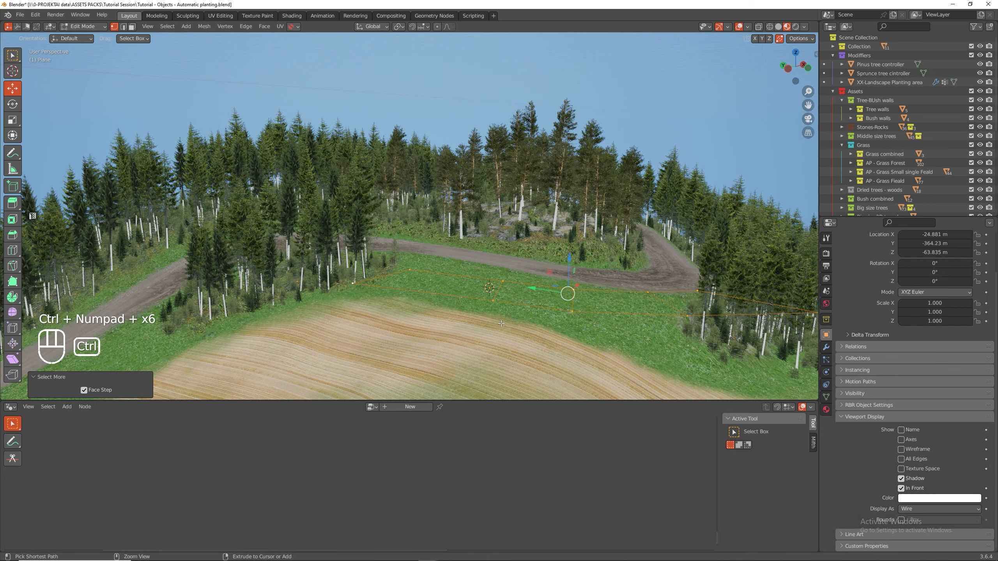
pyautogui.press('KP_1')
pyautogui.moveTo(339, 222); pyautogui.dragTo(341, 247)
# - Lower the vertices at the plane's far end near the spruces to follow the terrain slope
pyautogui.moveTo(352, 252); pyautogui.dragTo(425, 203, button='middle')
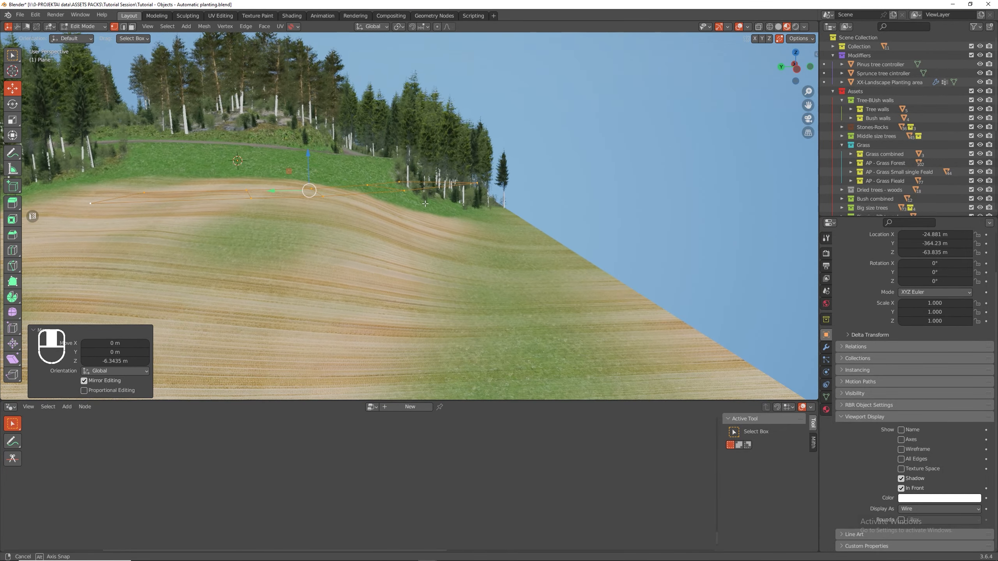
pyautogui.click(476, 184)
pyautogui.moveTo(477, 148); pyautogui.dragTo(471, 170)
pyautogui.keyDown('shift'); pyautogui.click(404, 192); pyautogui.keyUp('shift')
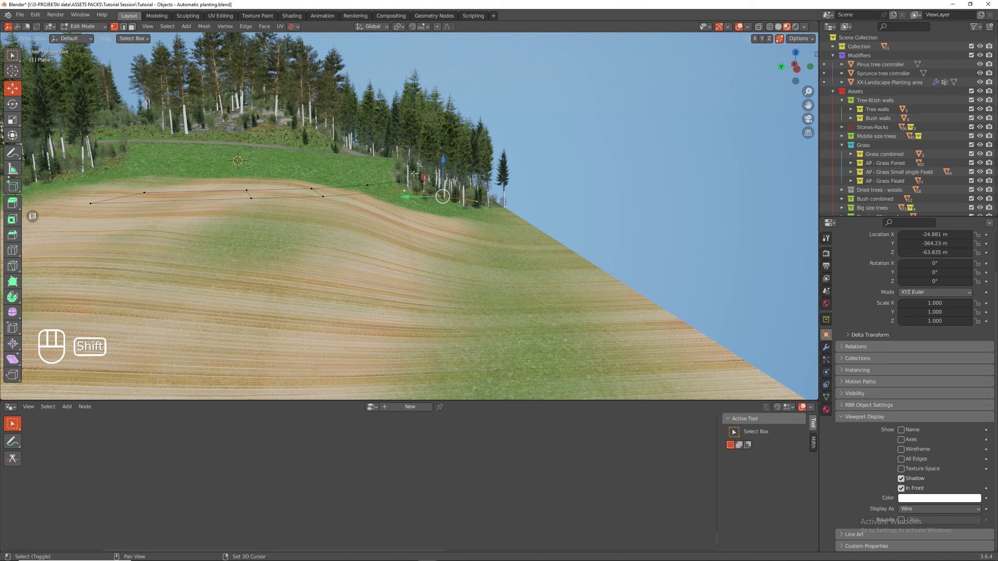
pyautogui.moveTo(442, 167); pyautogui.dragTo(426, 176)
pyautogui.click(367, 185)
pyautogui.moveTo(367, 152); pyautogui.dragTo(366, 158)
# - Circle-select the plane's vertices over the sloping end and lower them about 2.57 m in Z
pyautogui.hotkey('alt', 'a')
pyautogui.press('c')
pyautogui.moveTo(333, 200); pyautogui.dragTo(455, 210)
pyautogui.rightClick(426, 184)
pyautogui.moveTo(386, 166); pyautogui.dragTo(396, 206)
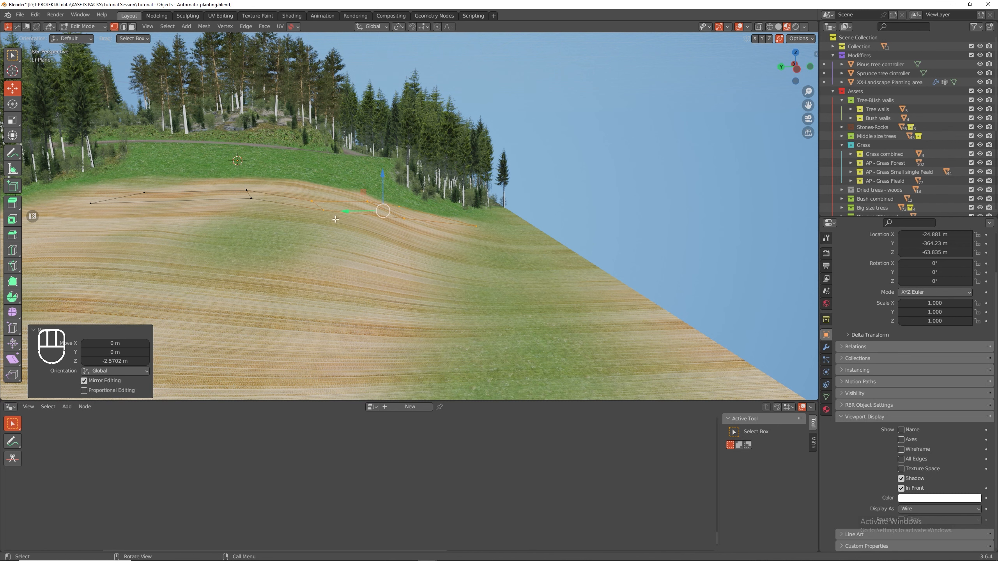
# - Adjust the circle selection of vertices, lower the selected ones slightly further, and return to Object Mode
pyautogui.press('c')
pyautogui.press('c')
pyautogui.keyDown('shift'); pyautogui.click(318, 206); pyautogui.keyUp('shift')
pyautogui.rightClick(322, 205)
pyautogui.moveTo(413, 181); pyautogui.dragTo(414, 188)
pyautogui.scroll(-5, 456, 181)
pyautogui.press('Tab')
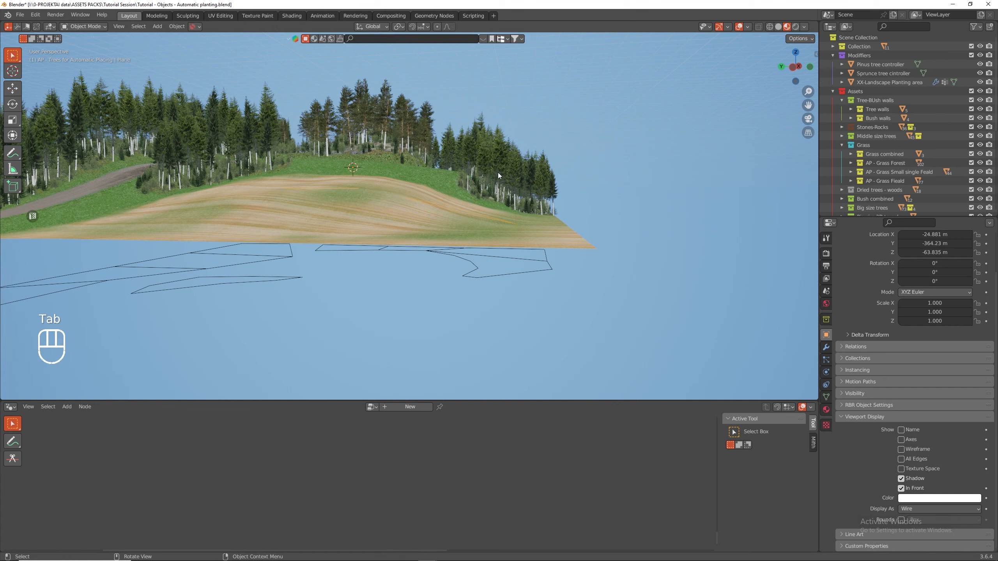
# - Move the plane to the Modifiers collection and rename it Grass Field controller
pyautogui.moveTo(477, 225)
pyautogui.mouseDown(button='middle')
pyautogui.moveTo(460, 203)
pyautogui.moveTo(486, 216)
pyautogui.mouseUp(button='middle')
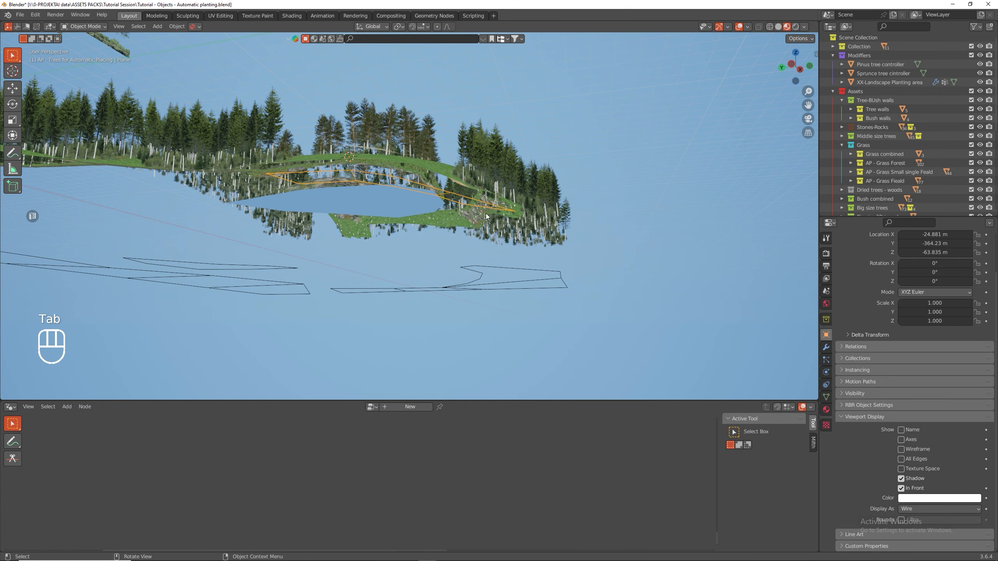
pyautogui.press('m')
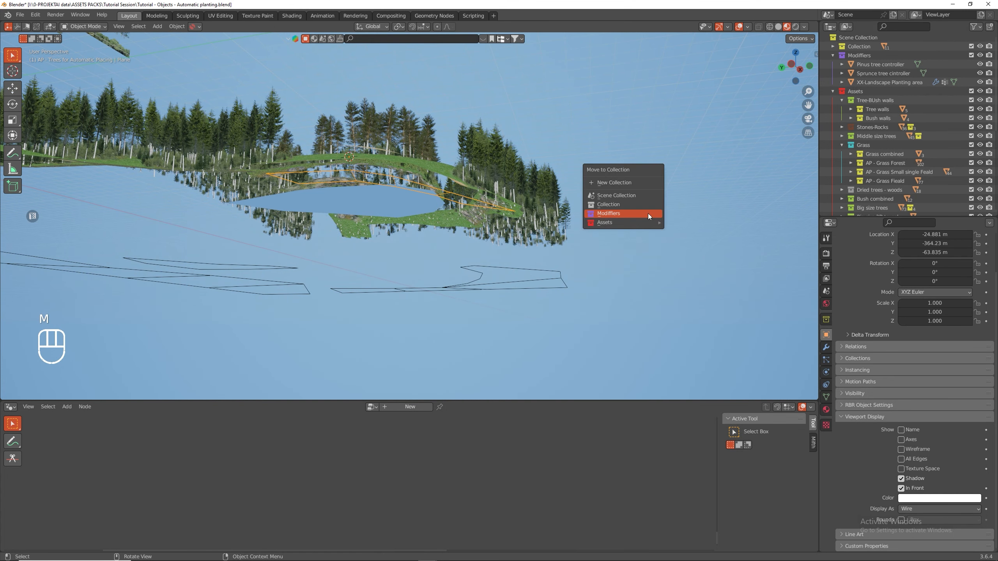
pyautogui.click(649, 217)
pyautogui.doubleClick(866, 74)
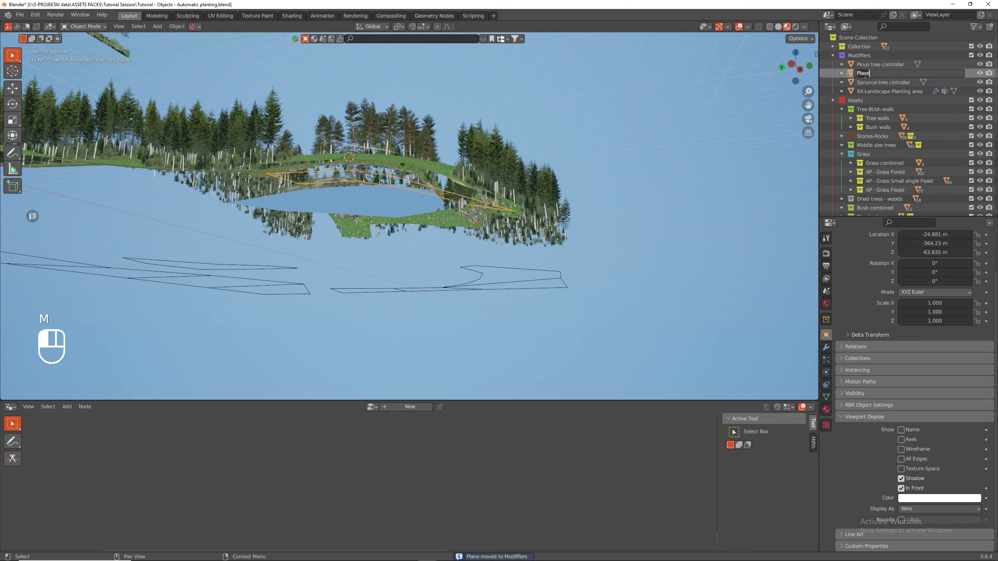
pyautogui.write('Grass Field controller')
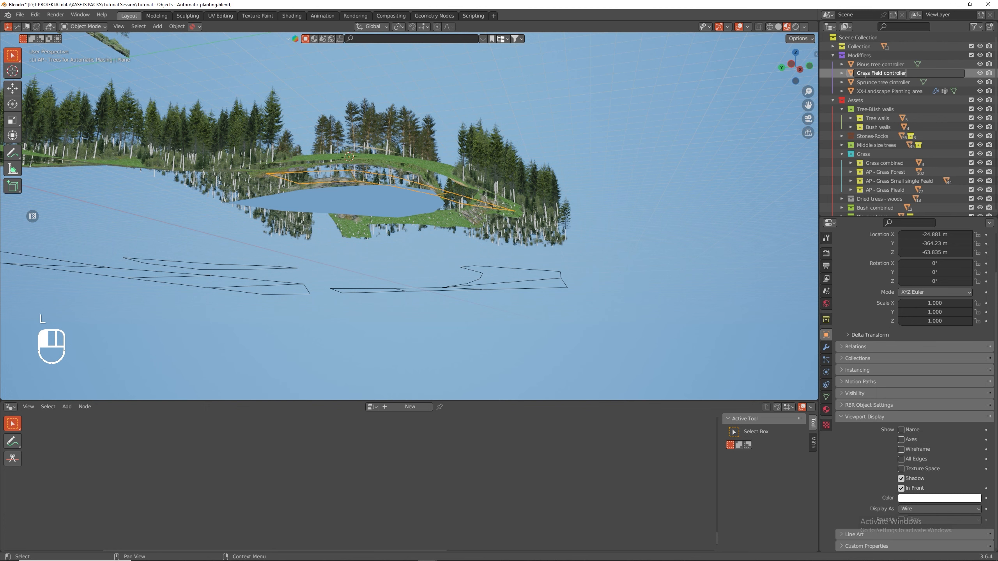
pyautogui.press('Return')
# - Assign Grass Field controller as the object of the Object Info node in XX-Landscape Planting area's Grass Fieald frame
pyautogui.moveTo(569, 181); pyautogui.dragTo(521, 218, button='middle')
pyautogui.click(503, 204)
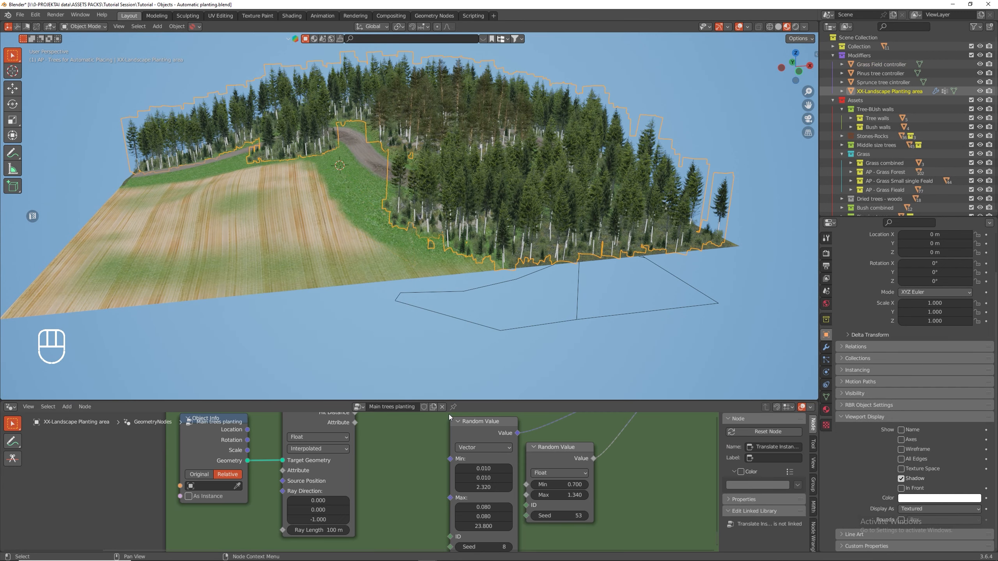
pyautogui.moveTo(477, 401); pyautogui.dragTo(477, 255)
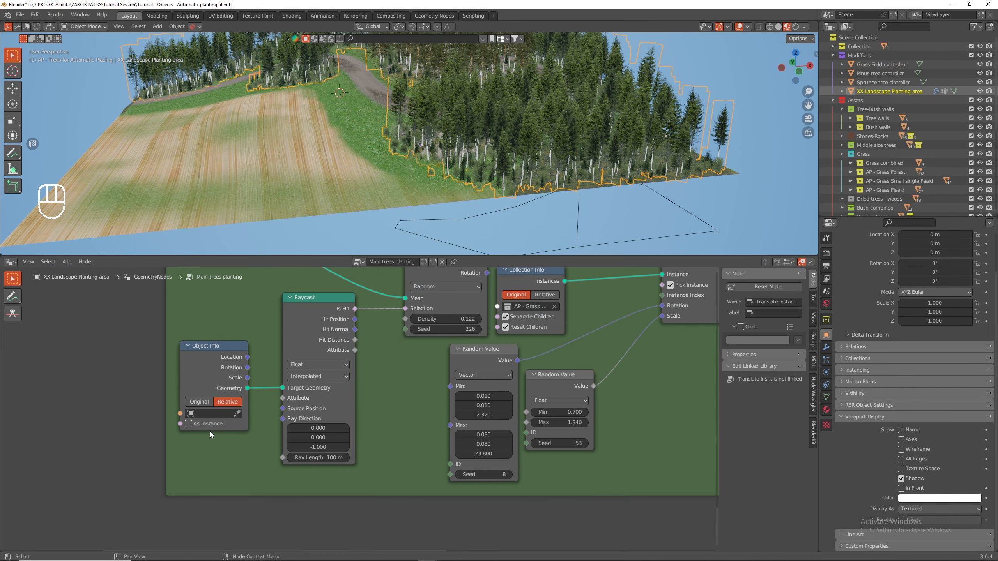
pyautogui.click(217, 414)
pyautogui.write('gra')
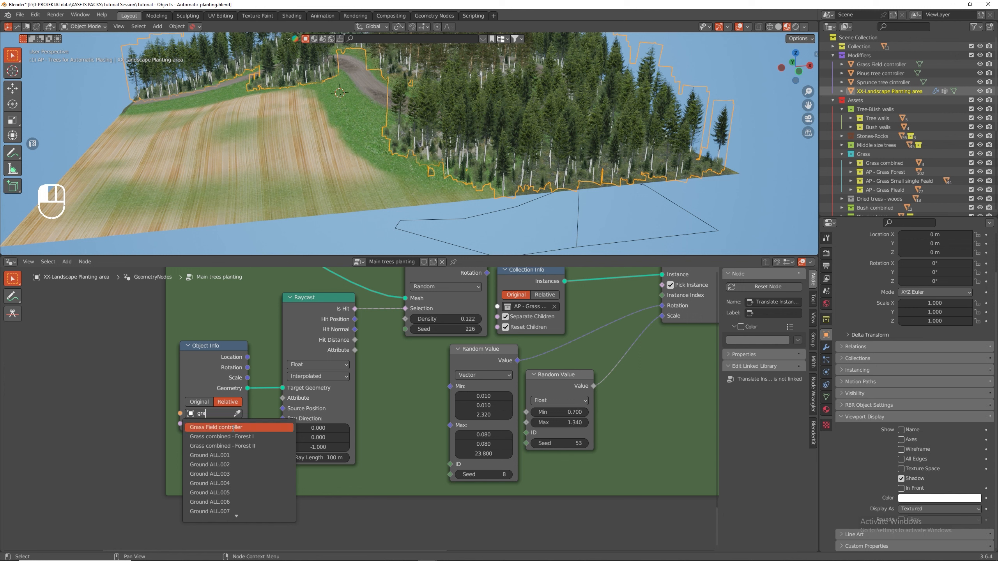
pyautogui.click(231, 429)
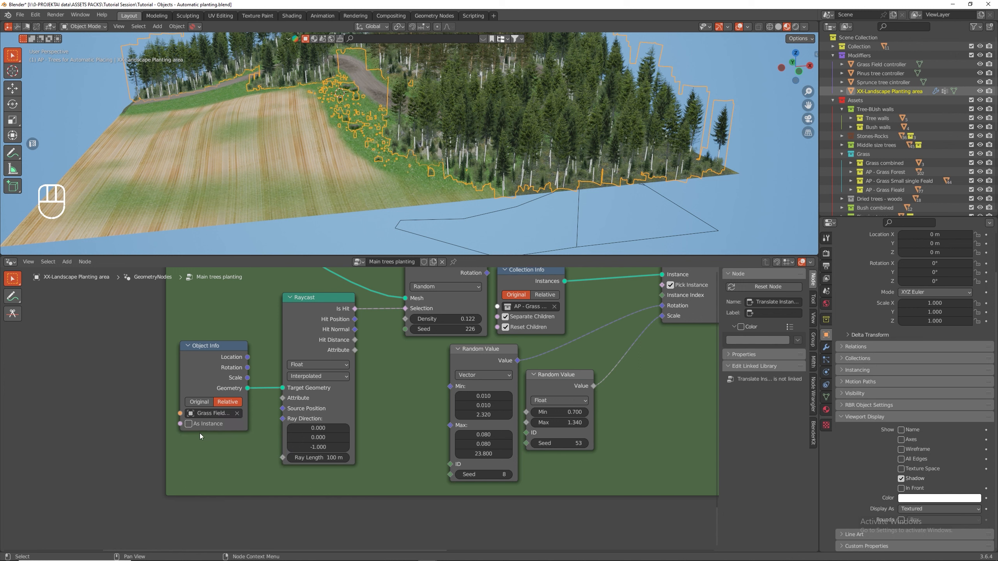
# - Detach the vector Random Value node from Instance on Points' Rotation in the Grass Fieald frame and reposition the float Random Value node
pyautogui.scroll(-6, 259, 423)
pyautogui.keyDown('shift'); pyautogui.moveTo(330, 347); pyautogui.dragTo(314, 441, button='middle'); pyautogui.keyUp('shift')
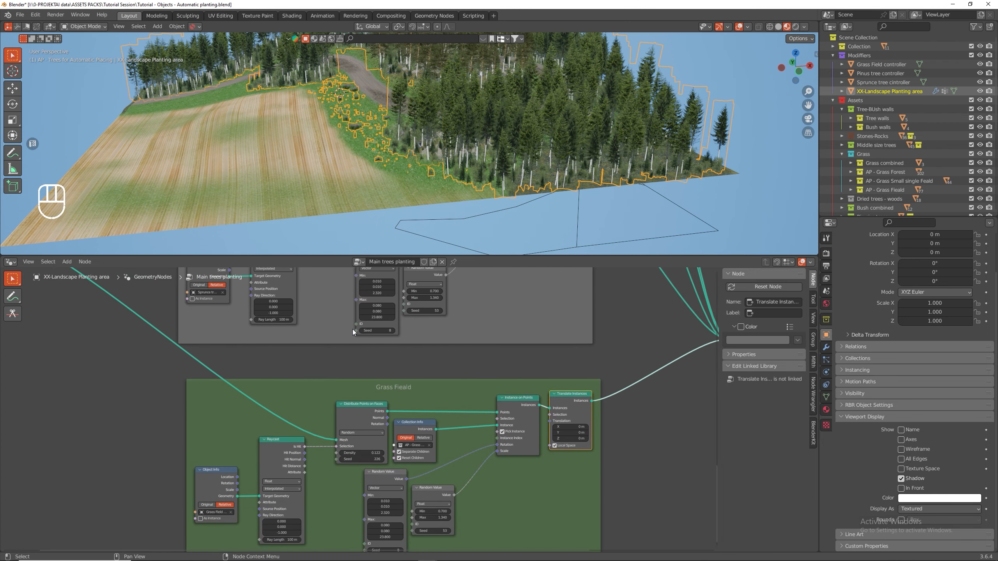
pyautogui.scroll(11, 344, 158)
pyautogui.moveTo(344, 157); pyautogui.dragTo(477, 213, button='middle')
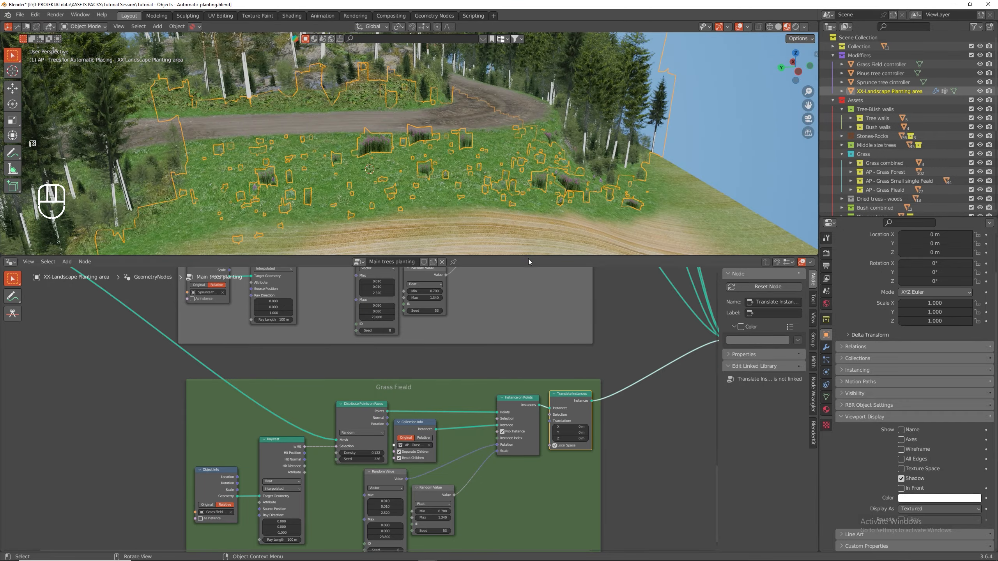
pyautogui.moveTo(538, 255); pyautogui.dragTo(538, 190)
pyautogui.scroll(3, 460, 444)
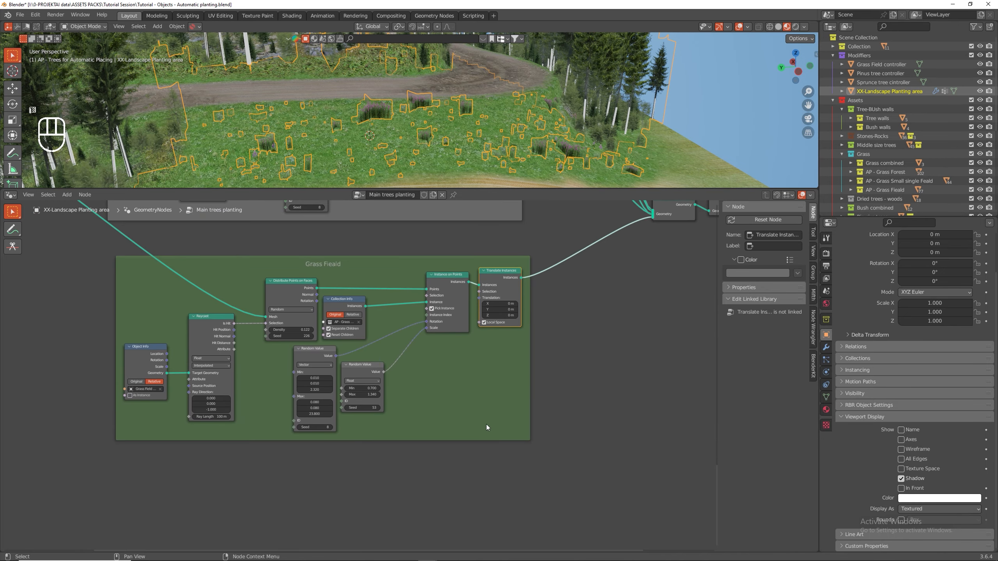
pyautogui.moveTo(303, 341); pyautogui.dragTo(359, 357)
pyautogui.keyDown('alt'); pyautogui.moveTo(220, 311); pyautogui.dragTo(171, 321); pyautogui.keyUp('alt')
pyautogui.moveTo(372, 359); pyautogui.dragTo(368, 366)
pyautogui.moveTo(430, 326); pyautogui.dragTo(511, 352, button='middle')
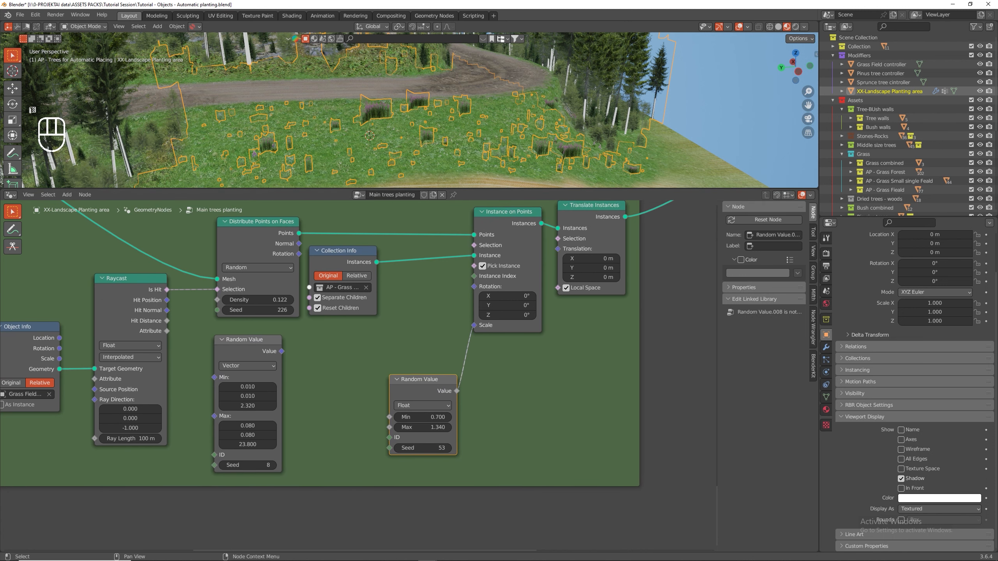
# - Add an Align Euler to Vector node that feeds the Rotation input of Instance on Points in the Grass Fieald frame
pyautogui.moveTo(474, 286); pyautogui.dragTo(371, 344)
pyautogui.write('eu')
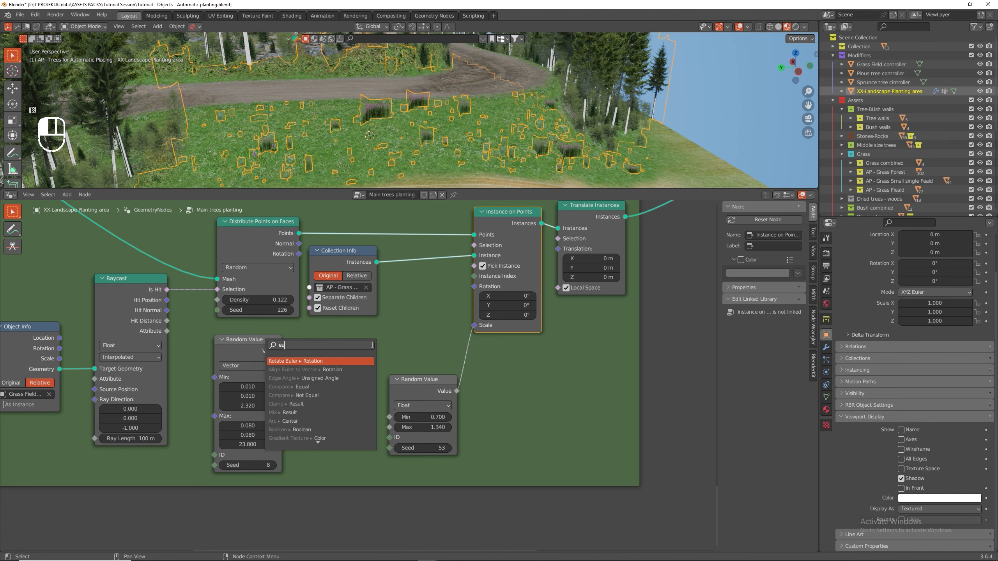
pyautogui.write('le')
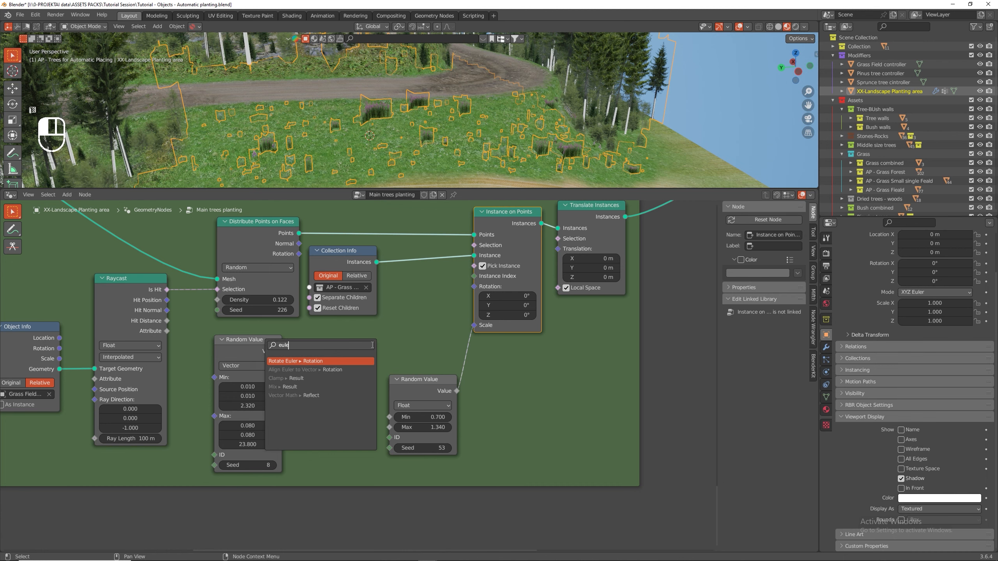
pyautogui.press('Down')
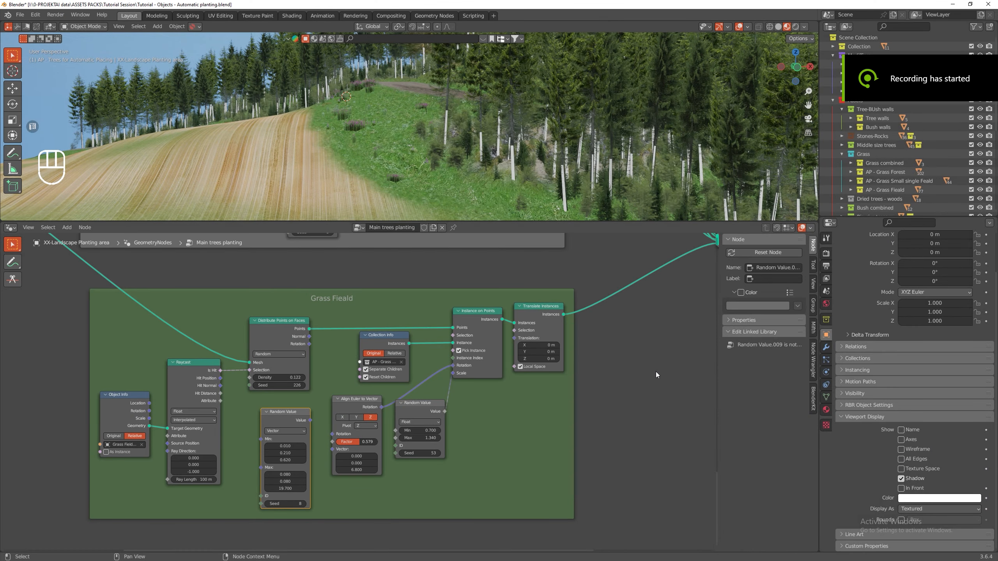
# - Switch the viewport to wireframe shading and connect Distribute Points on Faces' Rotation output to Align Euler to Vector's Rotation input in the Grass Fieald frame
pyautogui.press('n')
pyautogui.scroll(7, 379, 323)
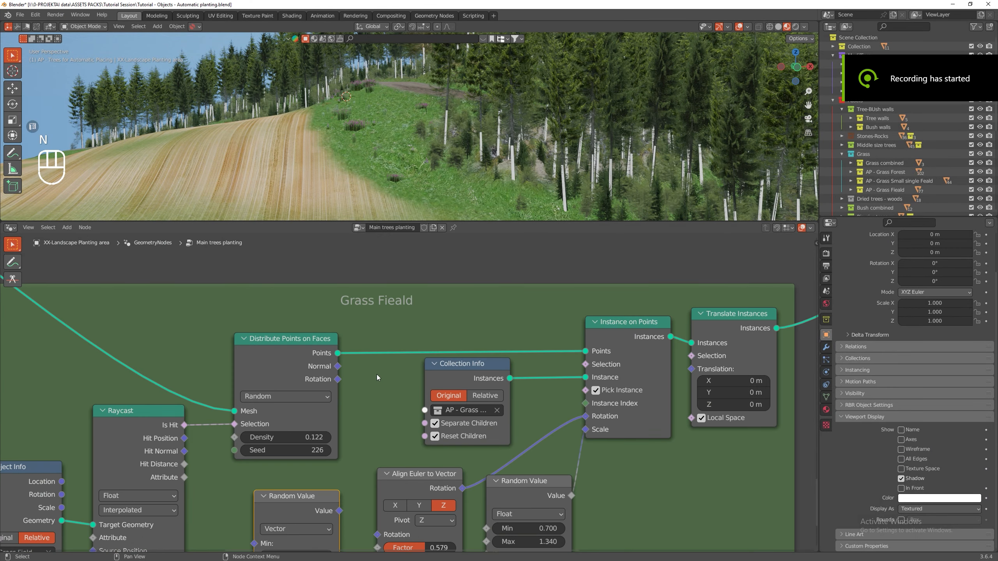
pyautogui.scroll(-2, 425, 183)
pyautogui.moveTo(397, 356); pyautogui.dragTo(373, 366, button='middle')
pyautogui.moveTo(366, 181); pyautogui.dragTo(666, 38, button='middle')
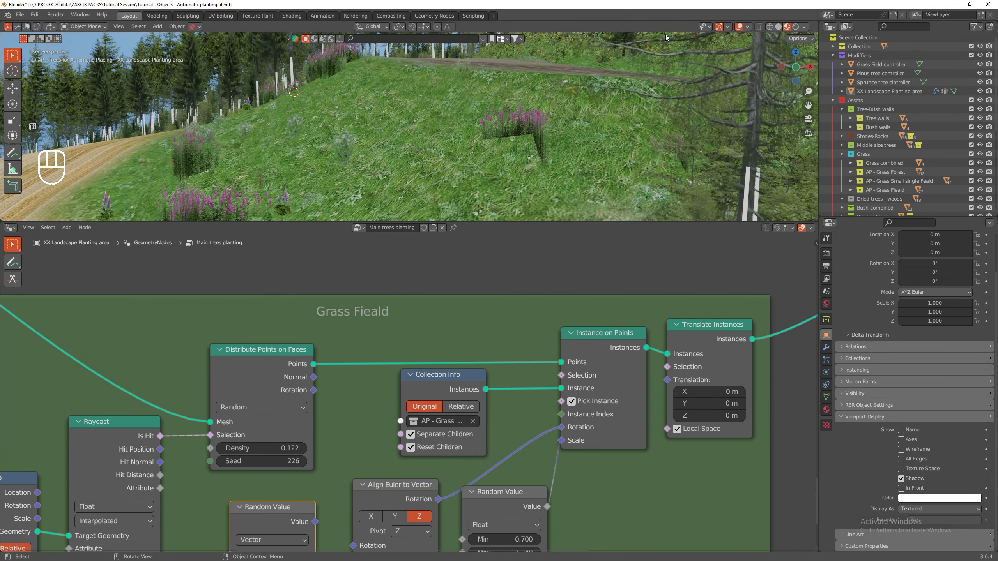
pyautogui.click(769, 27)
pyautogui.moveTo(307, 122)
pyautogui.mouseDown(button='middle')
pyautogui.moveTo(356, 134)
pyautogui.moveTo(396, 116)
pyautogui.mouseUp(button='middle')
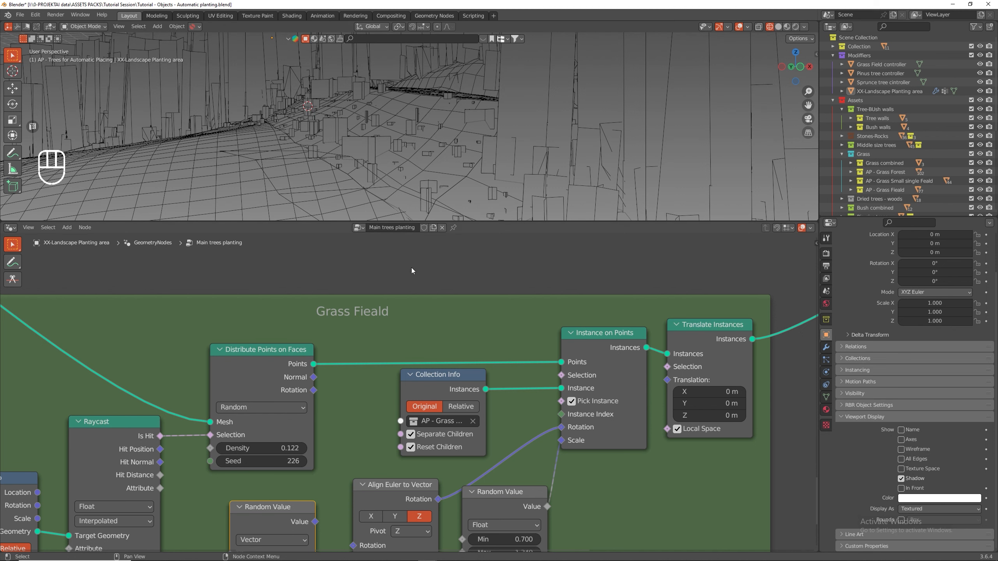
pyautogui.keyDown('shift'); pyautogui.scroll(-4, 463, 362); pyautogui.keyUp('shift')
pyautogui.keyDown('shift'); pyautogui.scroll(-2, 398, 382); pyautogui.keyUp('shift')
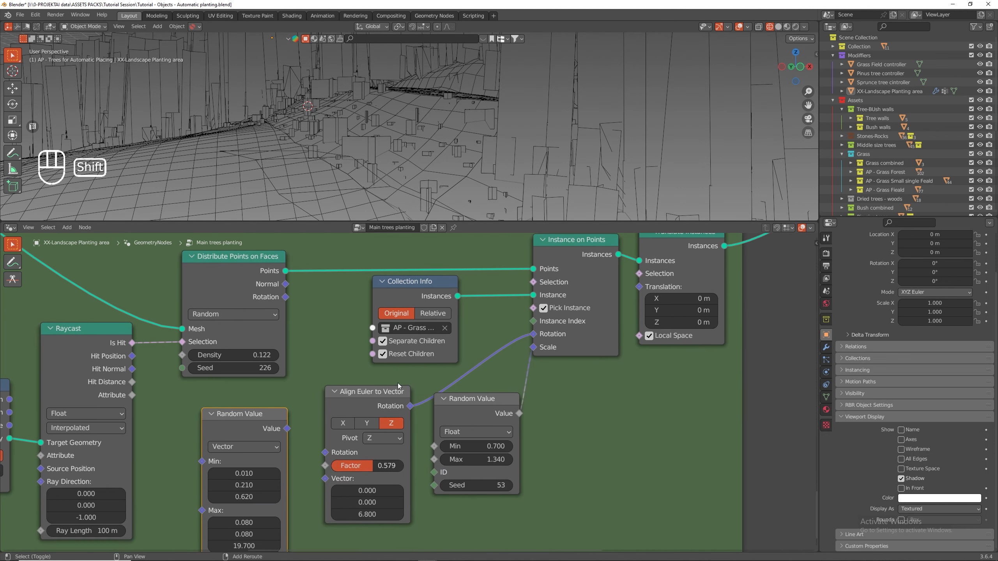
pyautogui.moveTo(396, 394); pyautogui.dragTo(391, 383)
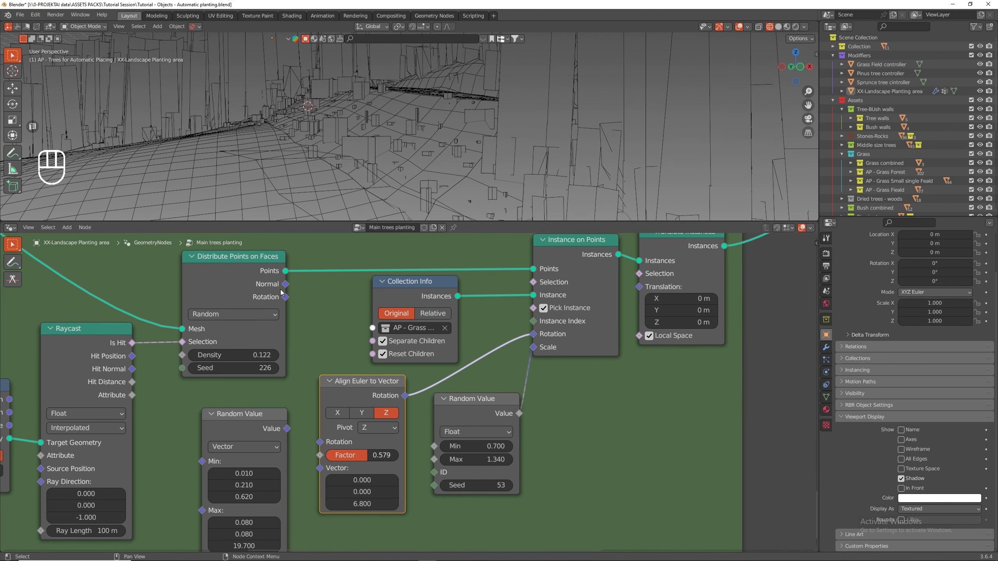
pyautogui.moveTo(285, 297); pyautogui.dragTo(320, 441)
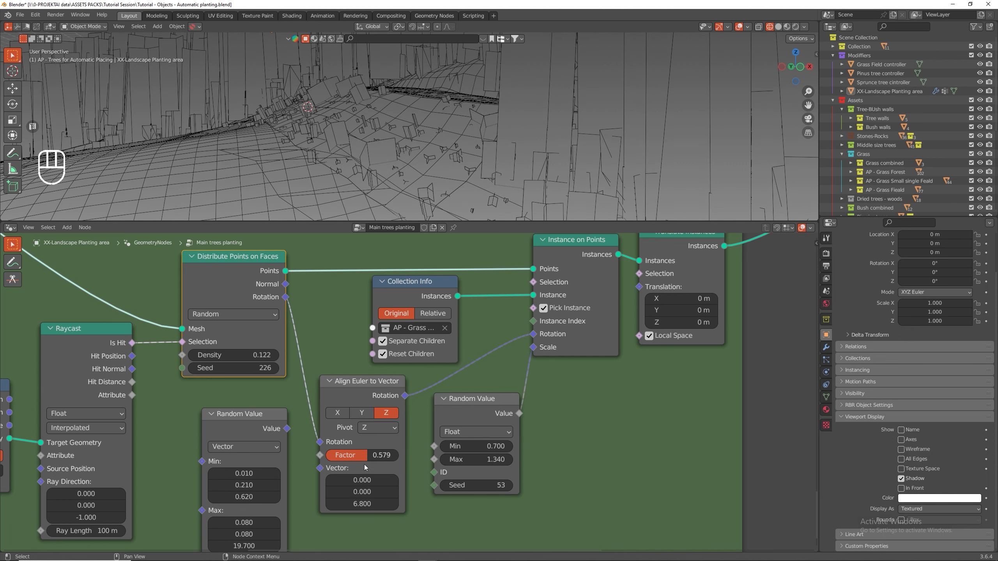
# - Set Align Euler to Vector's Pivot to Y, its Factor to 0.779 and its vector Z value to 15.7
pyautogui.moveTo(377, 455); pyautogui.dragTo(380, 455)
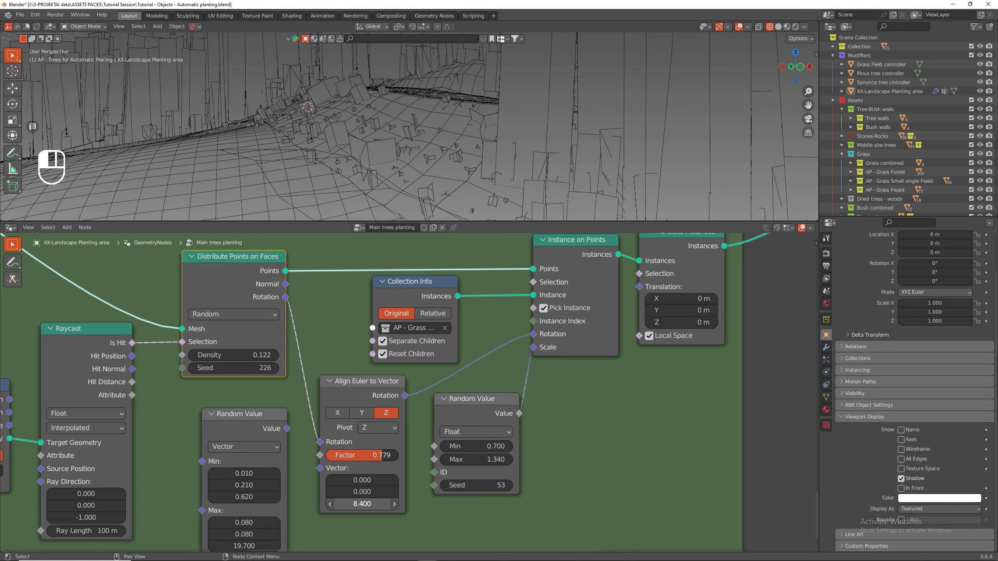
pyautogui.moveTo(362, 504); pyautogui.dragTo(369, 504)
pyautogui.moveTo(386, 193); pyautogui.dragTo(419, 193, button='middle')
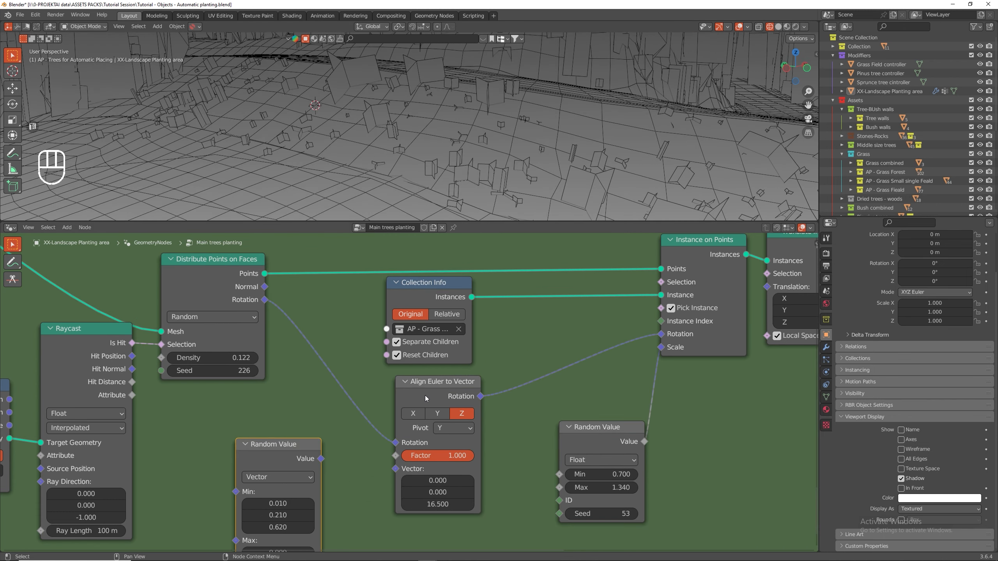
pyautogui.moveTo(456, 455); pyautogui.dragTo(440, 455)
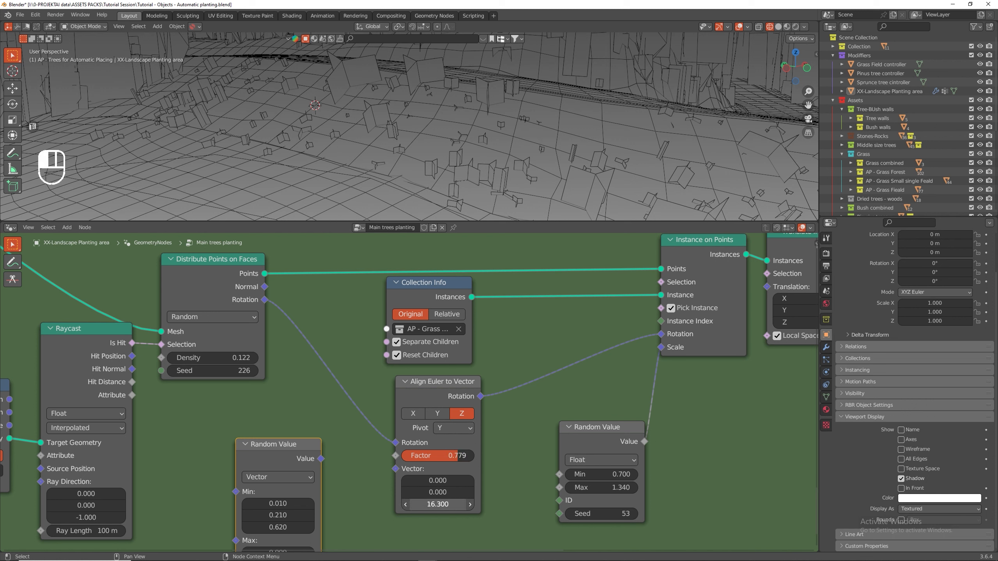
pyautogui.moveTo(437, 504); pyautogui.dragTo(356, 434)
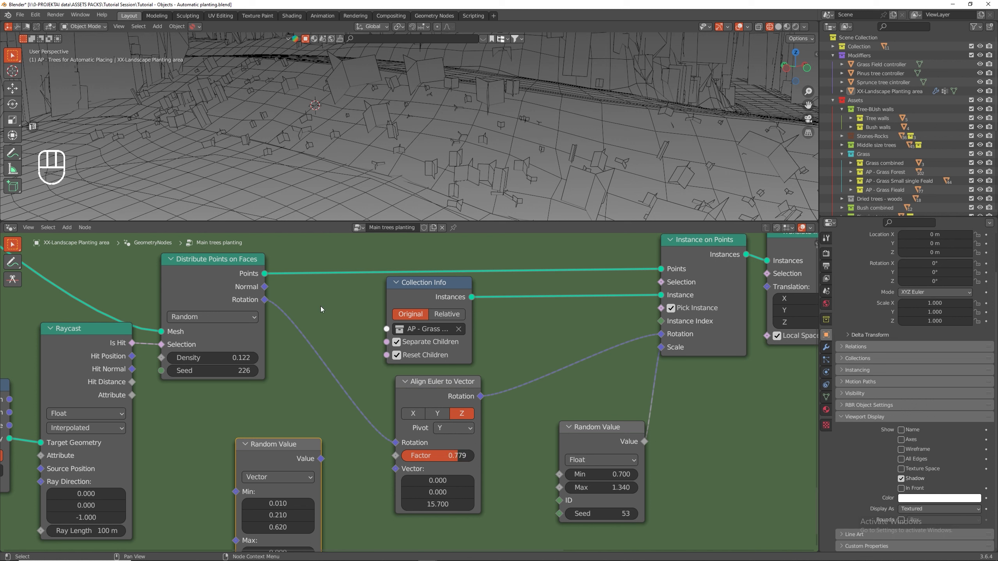
# - Reposition the Distribute Points on Faces node and show the landscape in Material Preview shading in a taller 3D viewport
pyautogui.moveTo(222, 263); pyautogui.dragTo(251, 255)
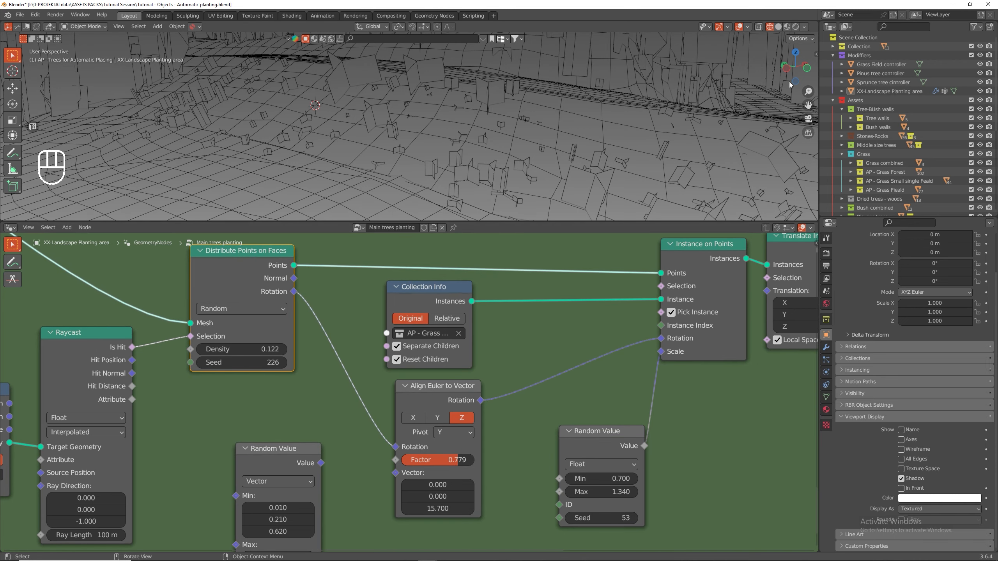
pyautogui.click(787, 27)
pyautogui.moveTo(561, 221); pyautogui.dragTo(551, 321)
pyautogui.moveTo(416, 188); pyautogui.dragTo(585, 189, button='middle')
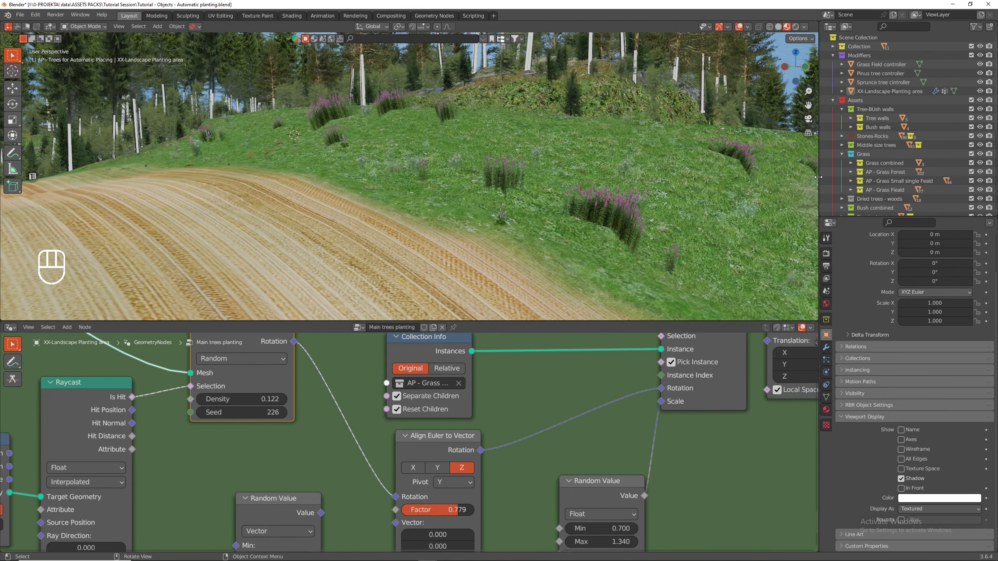
# - Enlarge the outliner to fit the complete collection list and fine-tune the 3D viewport's height
pyautogui.moveTo(817, 177); pyautogui.dragTo(717, 177)
pyautogui.moveTo(798, 217); pyautogui.dragTo(799, 422)
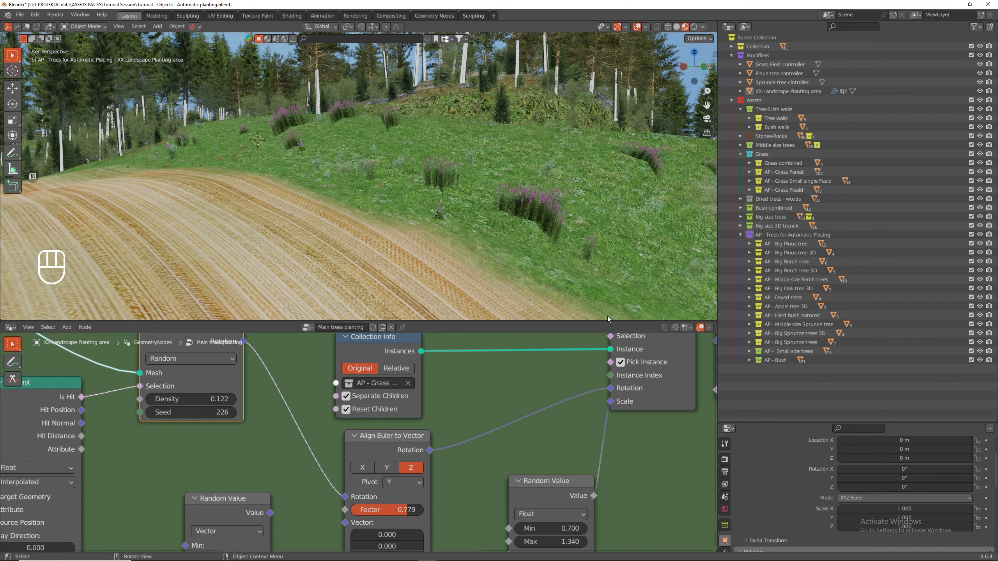
pyautogui.moveTo(608, 320); pyautogui.dragTo(608, 312)
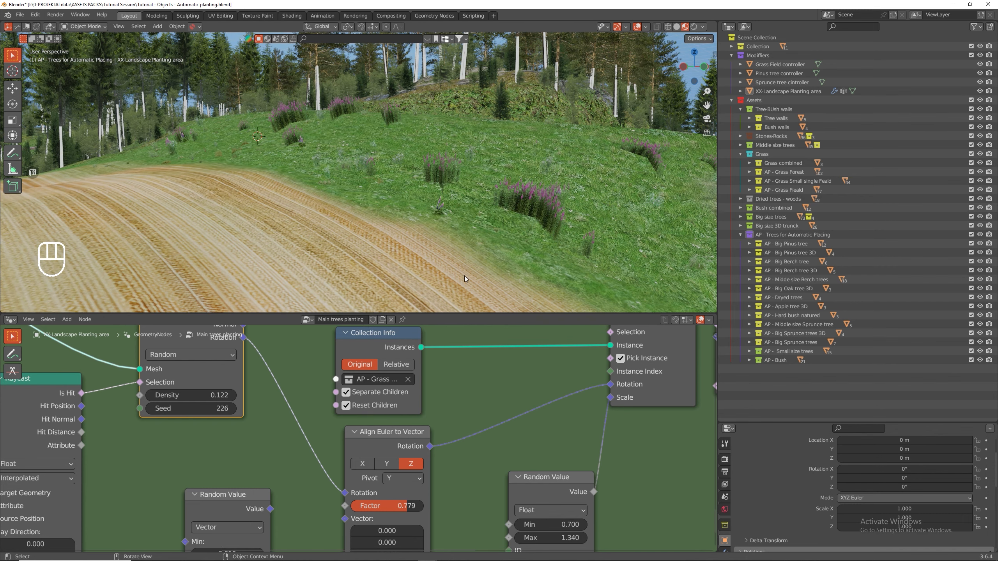
pyautogui.moveTo(500, 318); pyautogui.dragTo(506, 341)
# - Move the pink-flowered tall grass assets into a new collection named Fire Flowwers grass inside the Grass collection of Assets
pyautogui.scroll(-10, 555, 213)
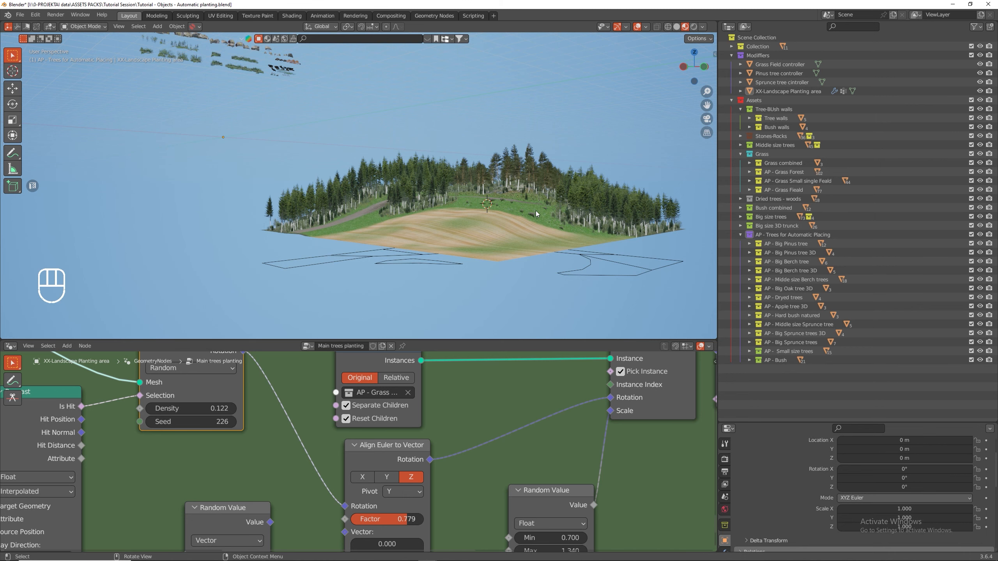
pyautogui.press('n')
pyautogui.click(628, 127)
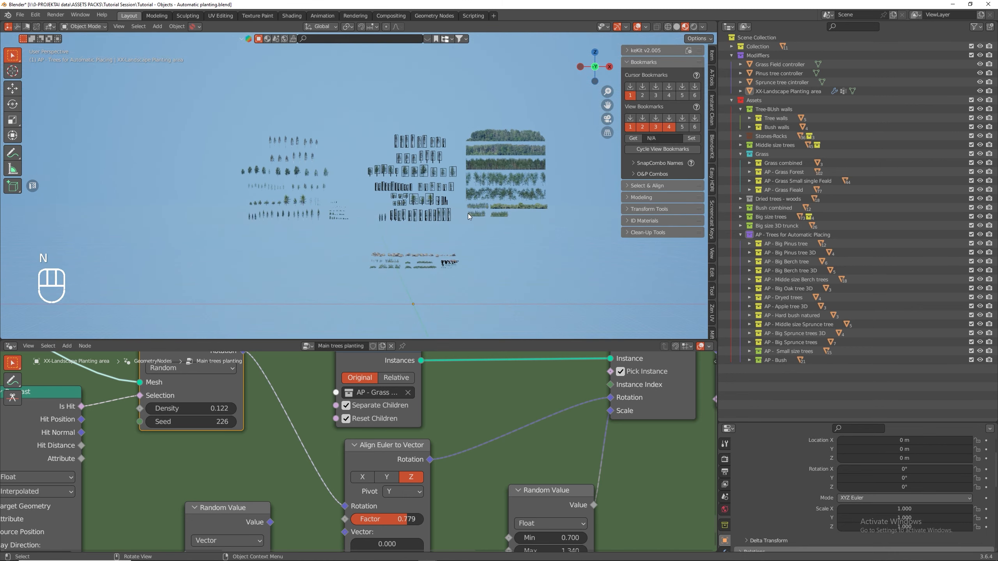
pyautogui.scroll(5, 451, 244)
pyautogui.click(467, 272)
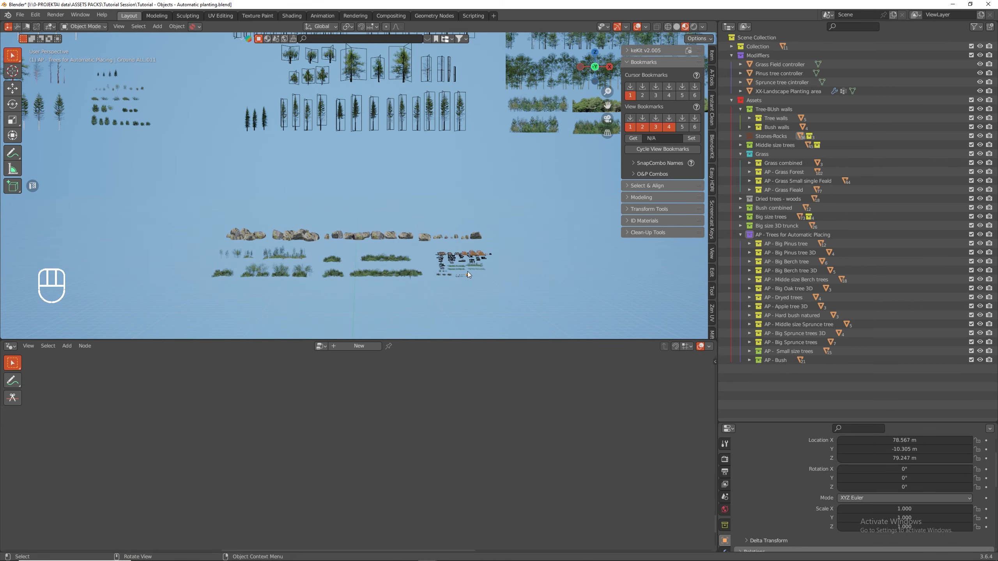
pyautogui.press('KP_Decimal')
pyautogui.scroll(-5, 353, 165)
pyautogui.press('KP_5')
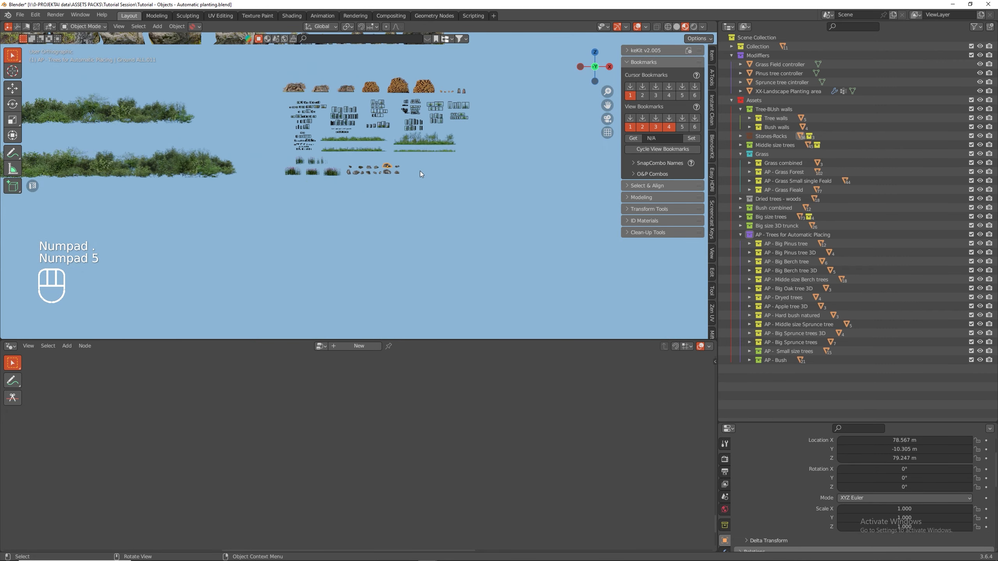
pyautogui.hotkey('alt', 'a')
pyautogui.moveTo(247, 131); pyautogui.dragTo(401, 207)
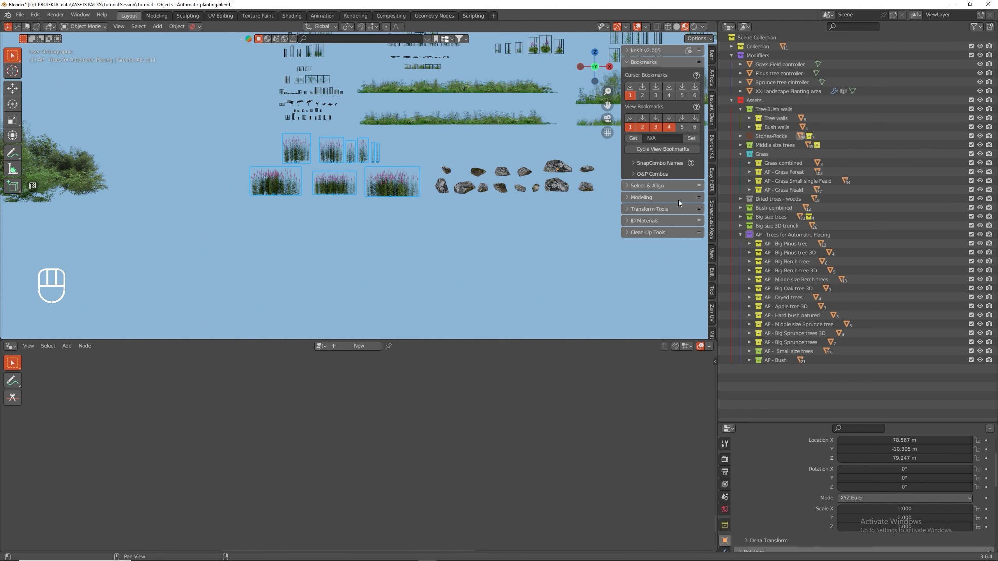
pyautogui.press('m')
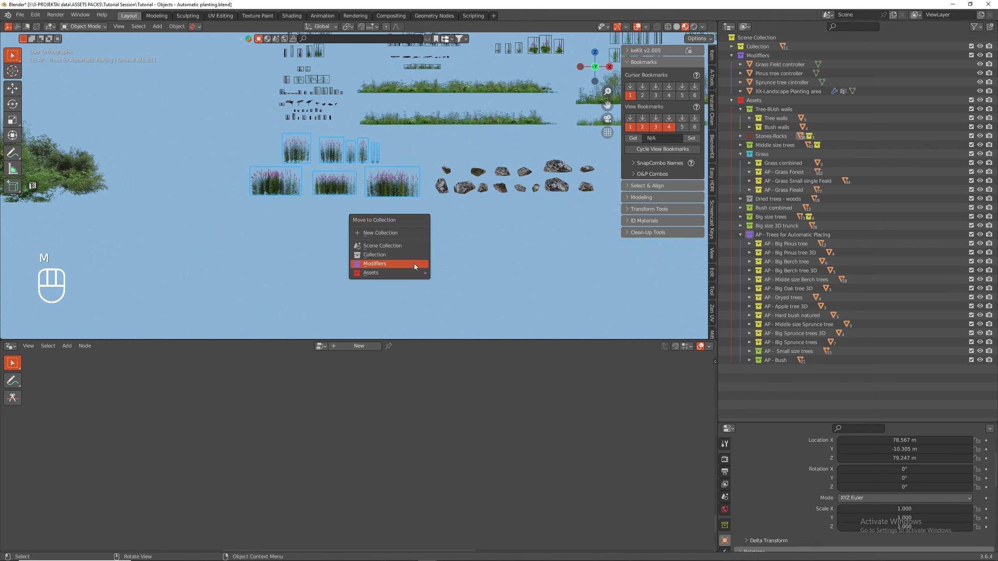
pyautogui.moveTo(409, 272)
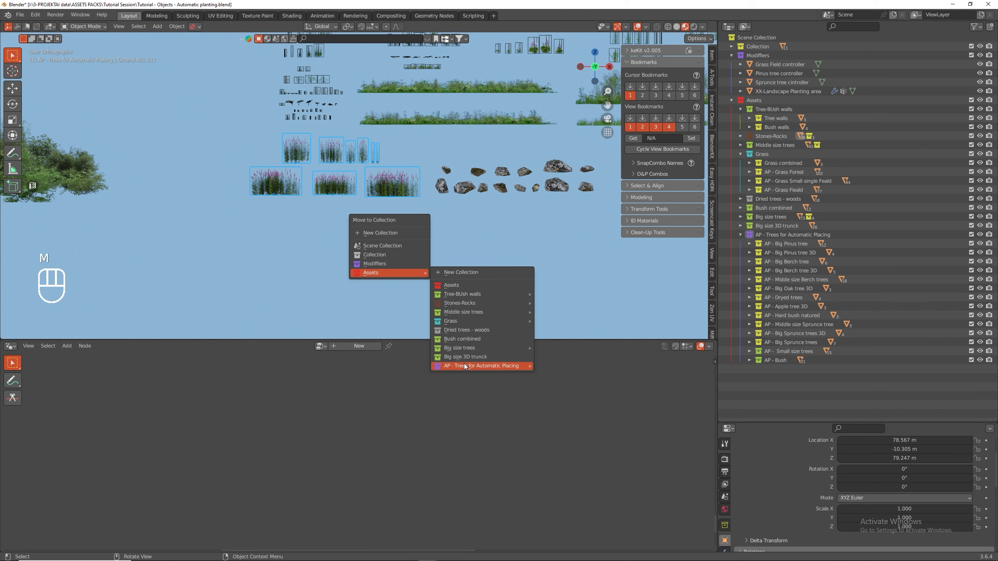
pyautogui.moveTo(465, 322)
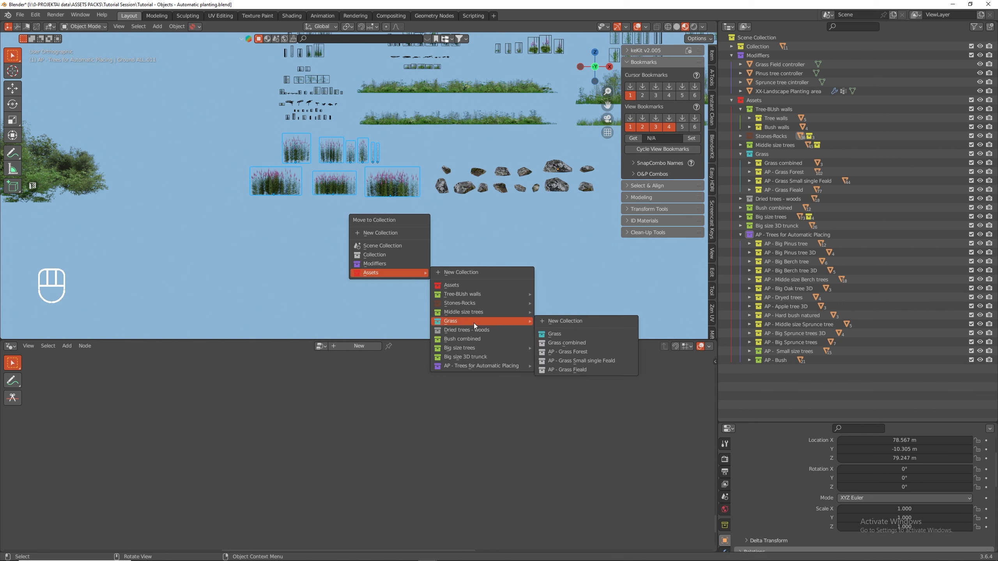
pyautogui.click(561, 321)
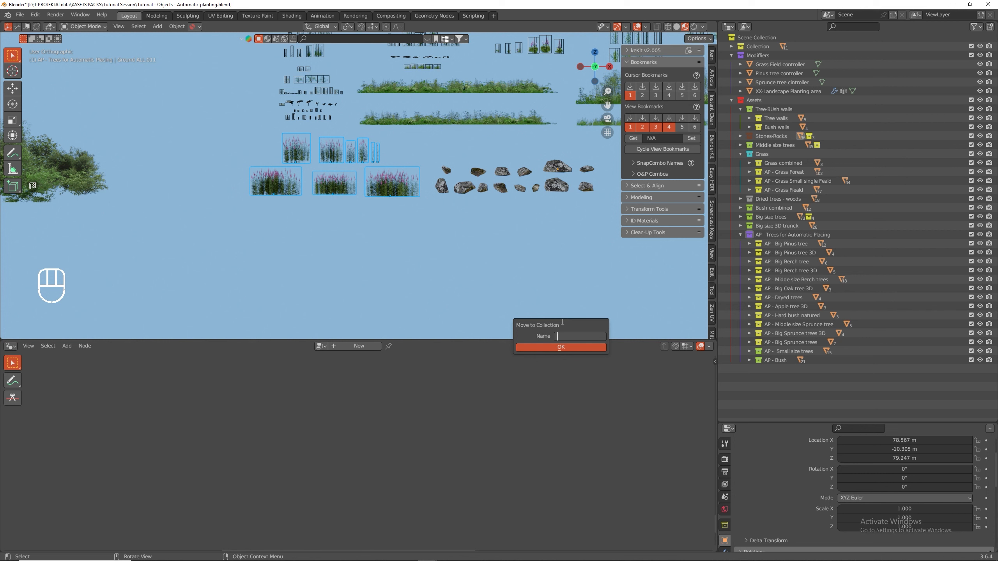
pyautogui.write('Fire Flowwers grass')
pyautogui.click(566, 348)
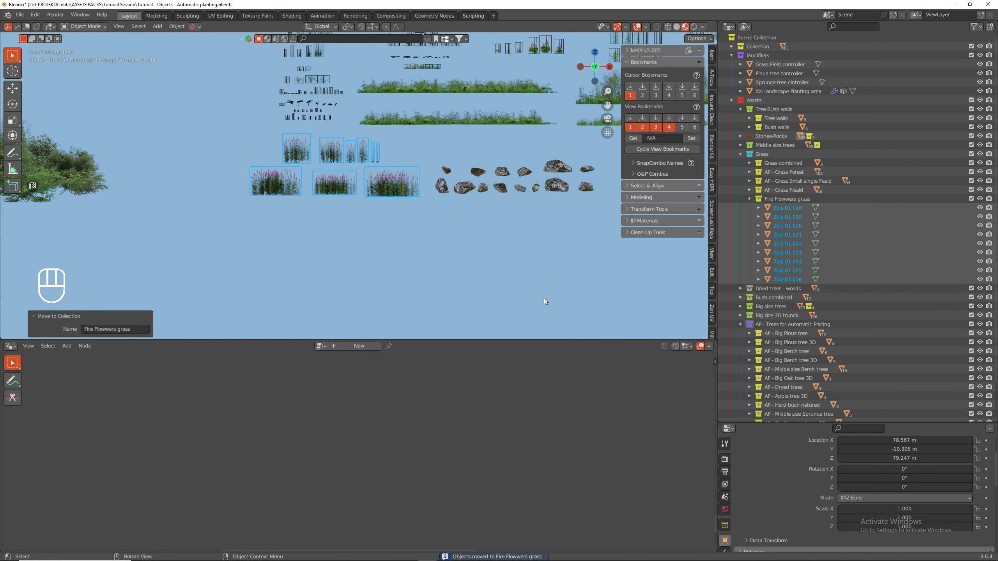
pyautogui.click(749, 199)
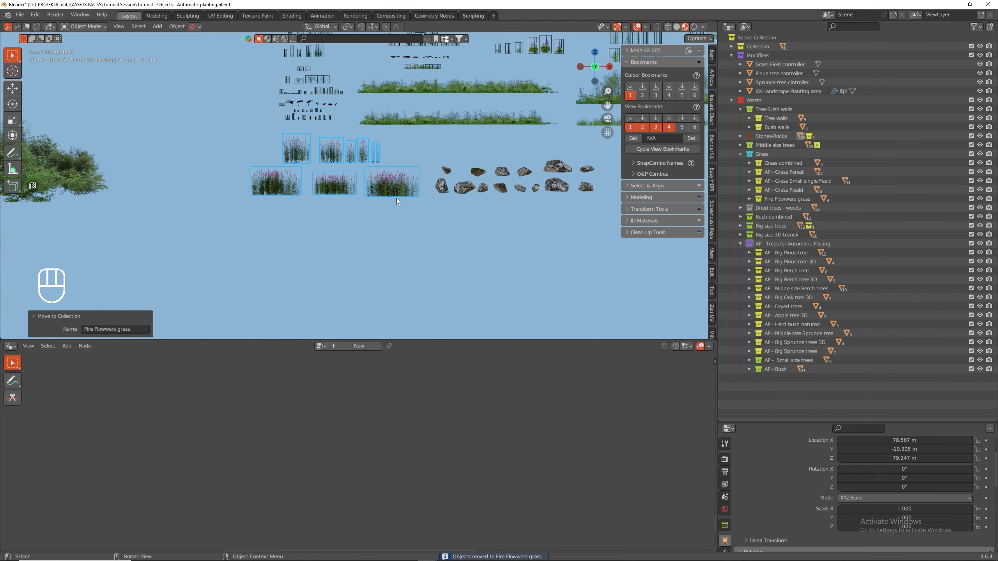
# - Set the Density of Distribute Points on Faces to 0.382 in the Grass Fieald frame of XX-Landscape Planting area
pyautogui.click(643, 127)
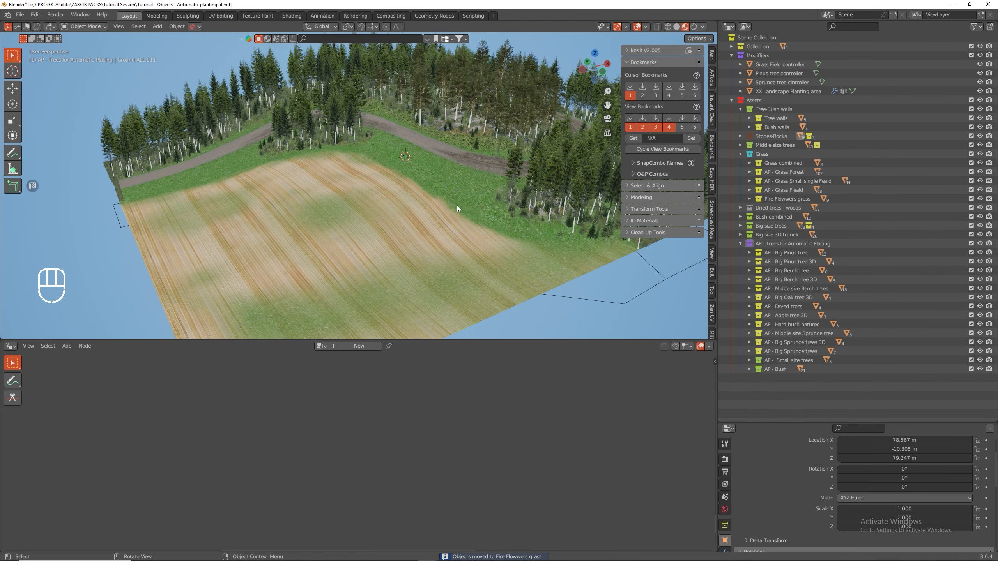
pyautogui.scroll(4, 405, 83)
pyautogui.moveTo(404, 275); pyautogui.dragTo(371, 214, button='middle')
pyautogui.scroll(-4, 399, 280)
pyautogui.scroll(4, 417, 207)
pyautogui.click(457, 193)
pyautogui.scroll(-5, 471, 413)
pyautogui.scroll(-2, 471, 413)
pyautogui.scroll(5, 416, 461)
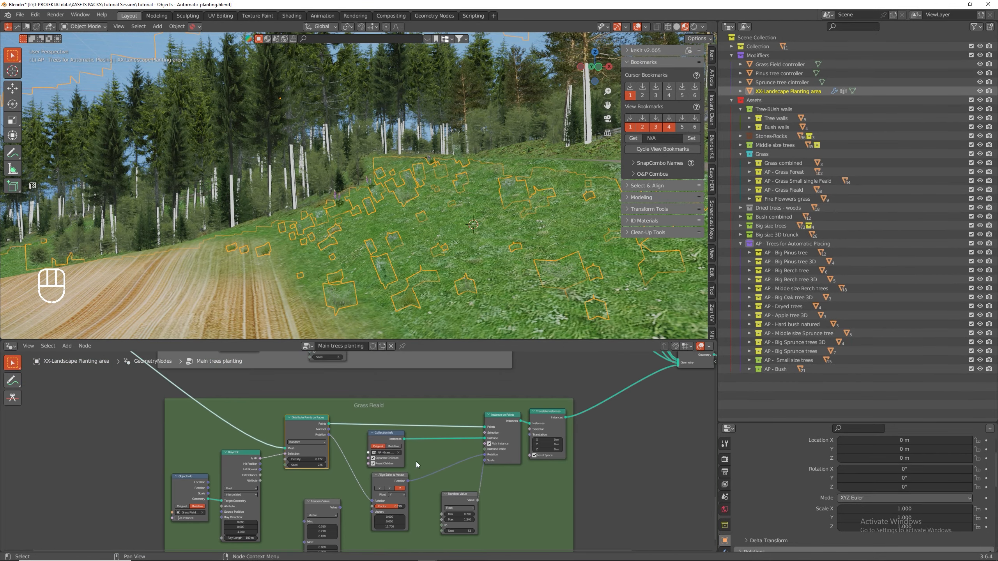
pyautogui.scroll(2, 189, 448)
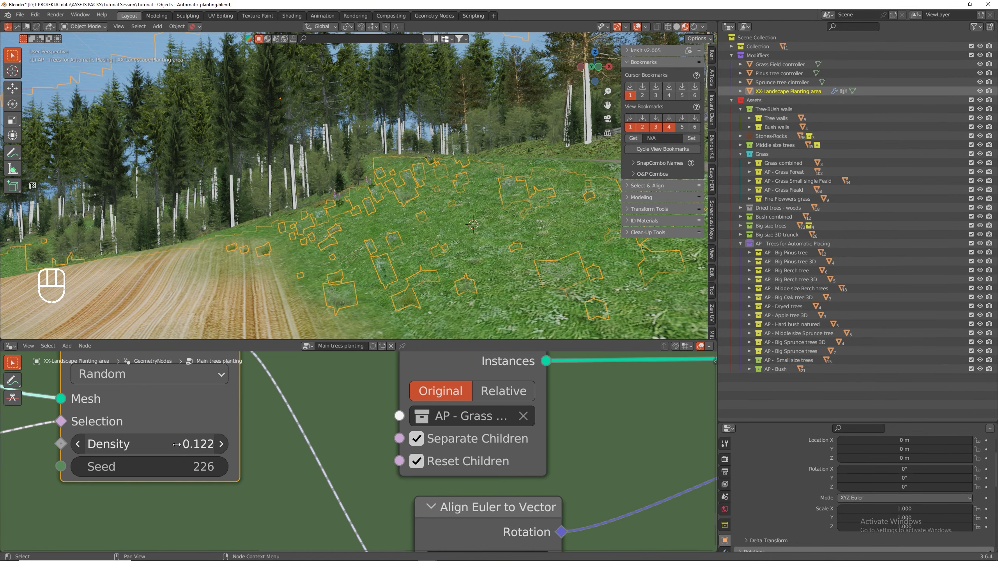
pyautogui.keyDown('shift'); pyautogui.moveTo(190, 443); pyautogui.dragTo(251, 444); pyautogui.keyUp('shift')
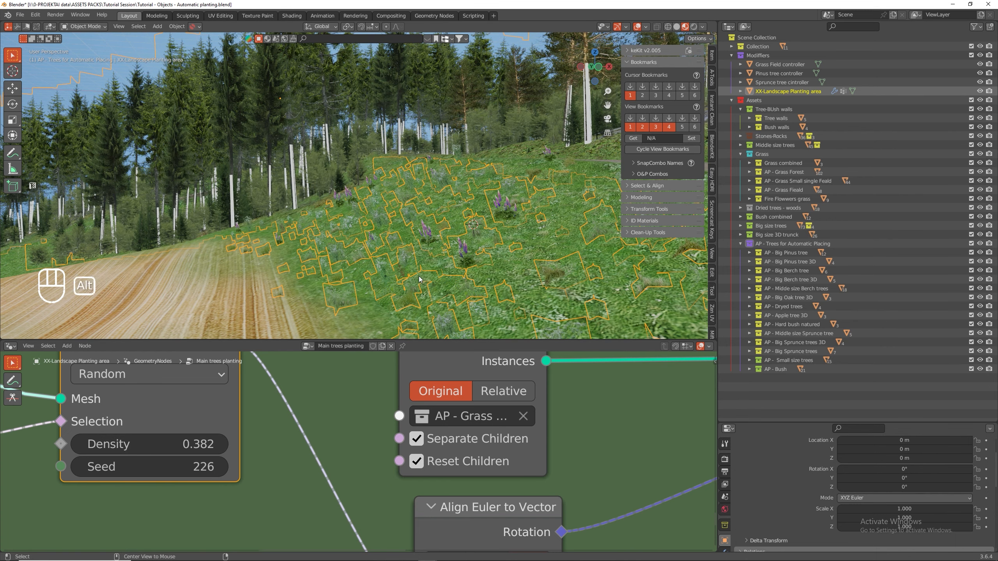
# - Open the Grass Field controller mesh for editing in a top orthographic view of the road and ploughed field
pyautogui.hotkey('alt', 'a')
pyautogui.moveTo(507, 228); pyautogui.dragTo(435, 240, button='middle')
pyautogui.moveTo(462, 245); pyautogui.dragTo(364, 288, button='middle')
pyautogui.click(376, 268)
pyautogui.press('Tab')
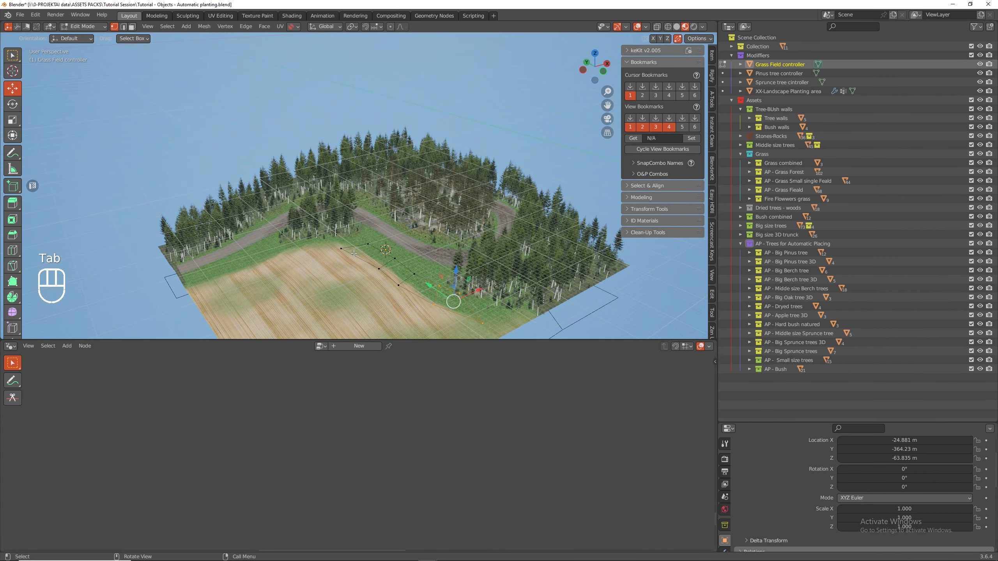
pyautogui.moveTo(353, 254); pyautogui.dragTo(357, 263, button='middle')
pyautogui.press('KP_5')
pyautogui.press('KP_7')
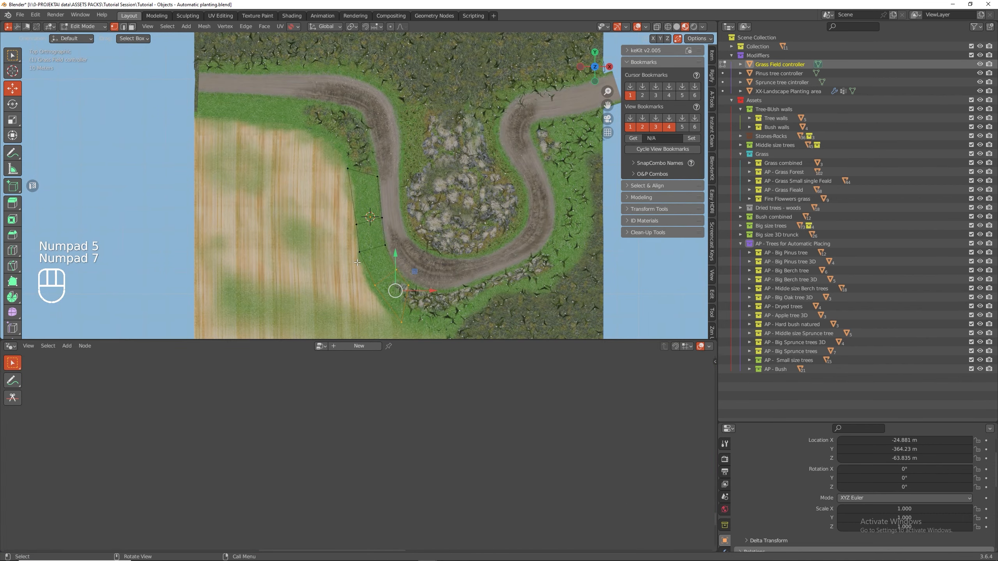
pyautogui.scroll(1, 386, 195)
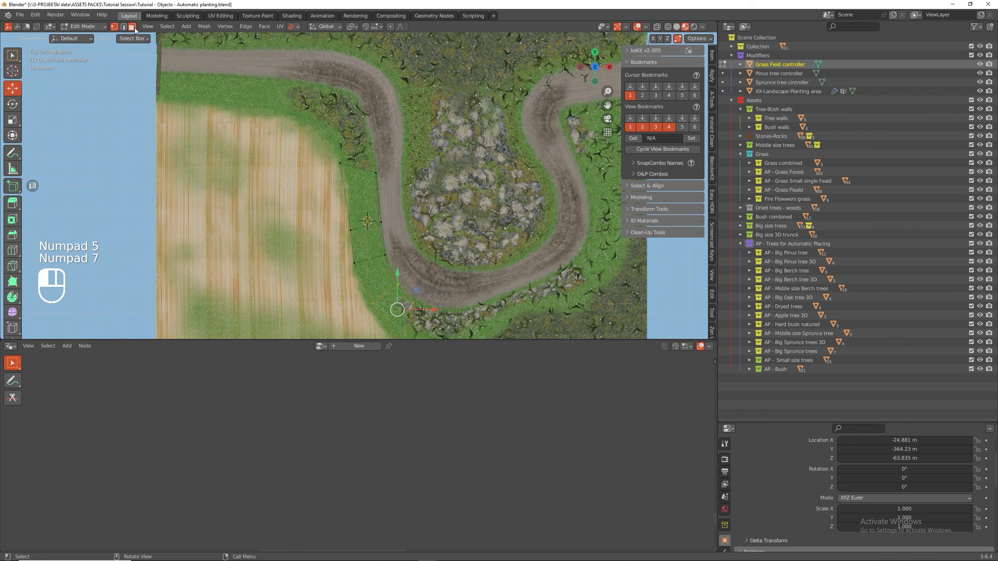
# - Duplicate the controller face beside the field and place the copy, rotated, on the grass strip between the field's upper edge and the road
pyautogui.keyDown('shift'); pyautogui.click(371, 251); pyautogui.keyUp('shift')
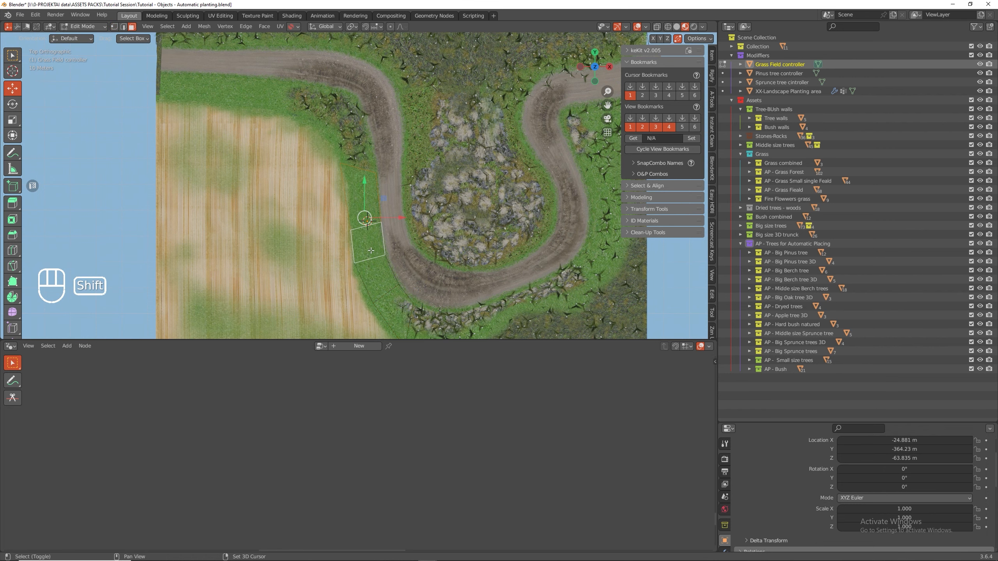
pyautogui.hotkey('shift', 'd')
pyautogui.click(242, 107)
pyautogui.keyDown('shift'); pyautogui.moveTo(242, 107); pyautogui.dragTo(255, 189, button='middle'); pyautogui.keyUp('shift')
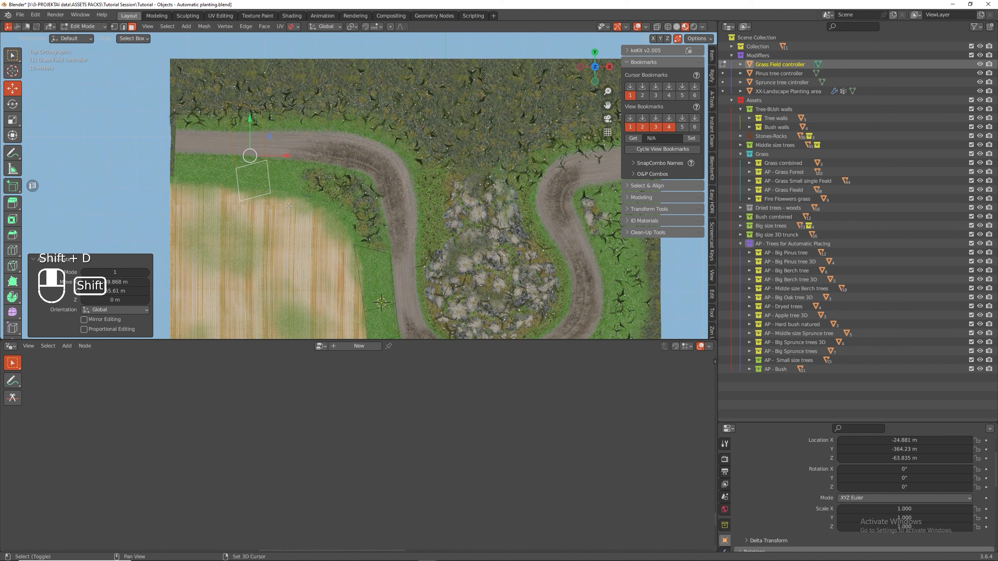
pyautogui.press('r')
pyautogui.click(313, 134)
pyautogui.press('g')
pyautogui.click(285, 161)
pyautogui.scroll(3, 189, 150)
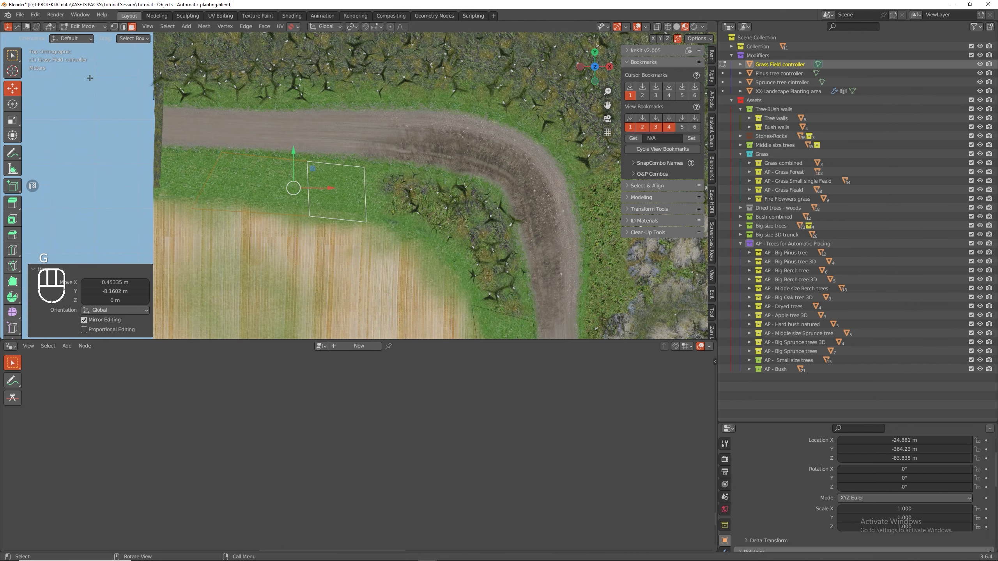
# - Extend the new face toward the landscape's left edge and fit its two outer vertices to the grass strip
pyautogui.click(115, 27)
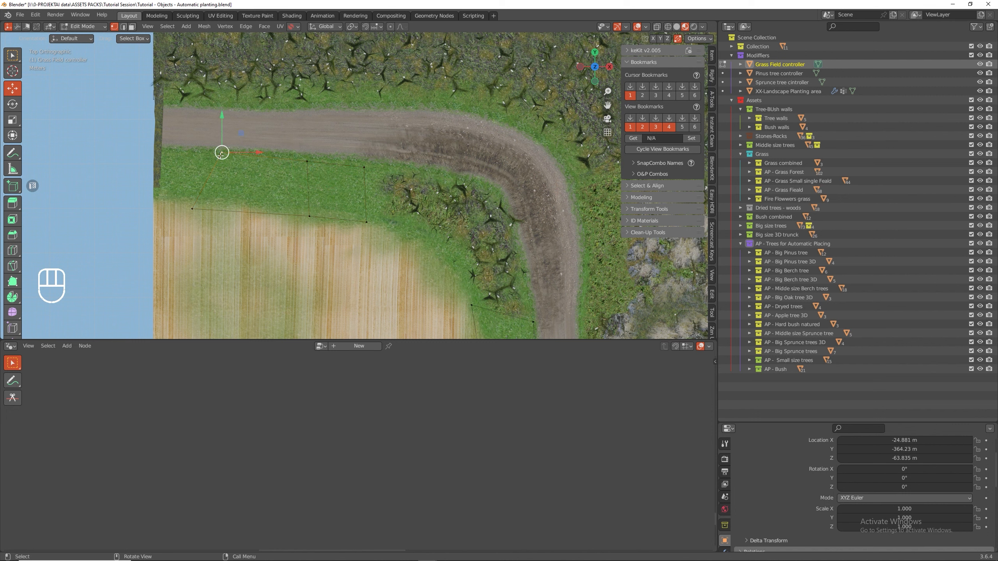
pyautogui.press('g')
pyautogui.click(165, 150)
pyautogui.press('g')
pyautogui.click(162, 201)
# - Fit the middle and right-hand vertices of the new controller strip to the grass between the road and the field
pyautogui.click(365, 172)
pyautogui.press('g')
pyautogui.click(379, 170)
pyautogui.click(306, 167)
pyautogui.press('g')
pyautogui.click(303, 163)
pyautogui.click(309, 215)
pyautogui.press('g')
pyautogui.click(299, 206)
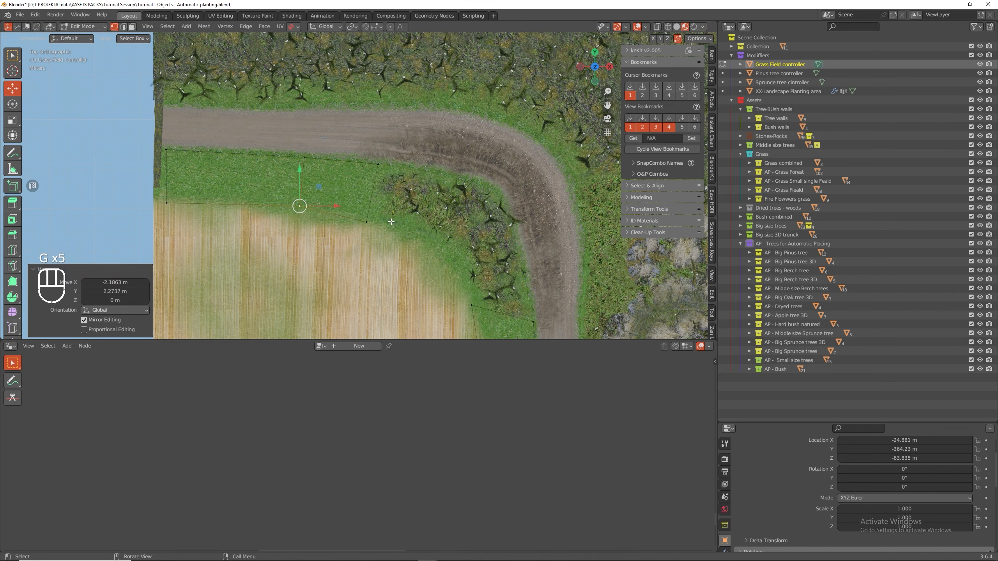
pyautogui.click(366, 222)
pyautogui.press('g')
pyautogui.click(391, 223)
# - Grow the selection to the whole new controller strip and scale it along Z to reduce its height differences
pyautogui.moveTo(345, 287); pyautogui.dragTo(363, 183, button='middle')
pyautogui.press('KP_Decimal')
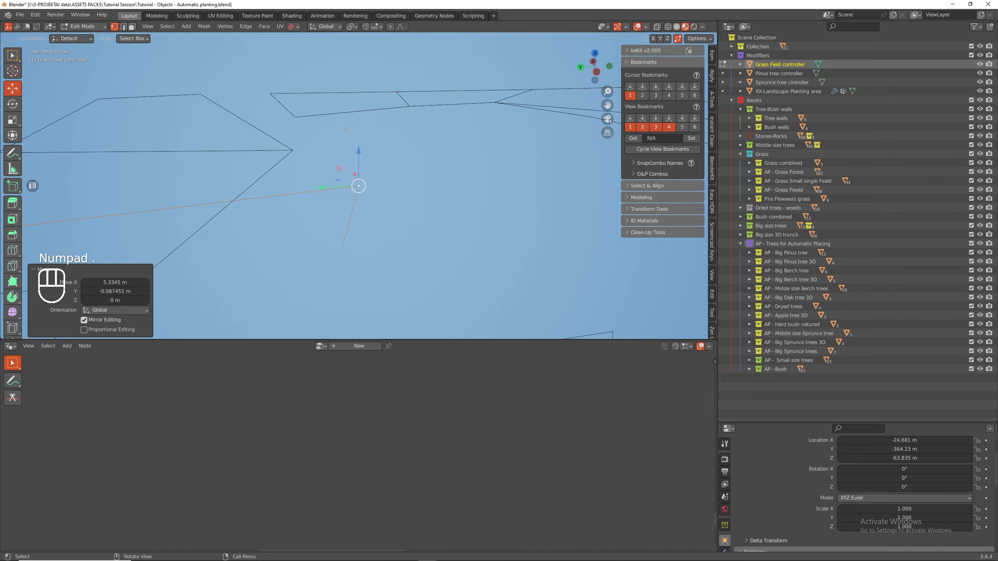
pyautogui.moveTo(348, 148); pyautogui.dragTo(361, 176, button='middle')
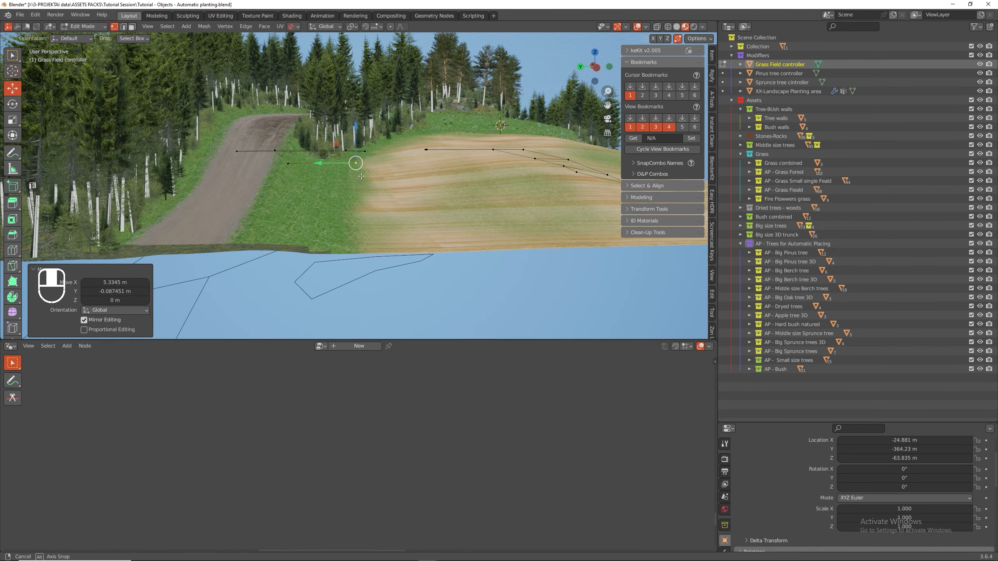
pyautogui.press('ctrl+KP_Add')
pyautogui.press('ctrl+KP_Add')
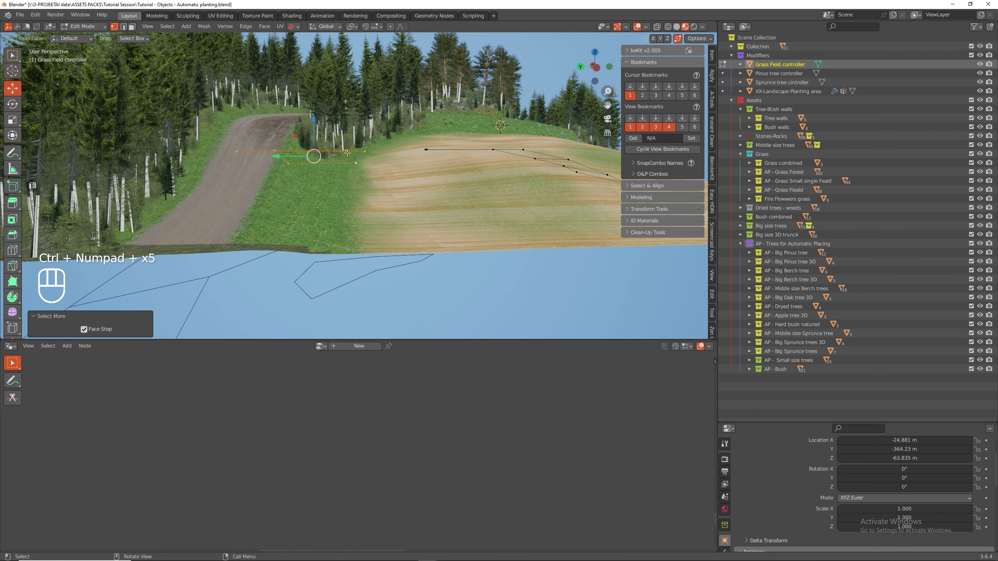
pyautogui.press('s')
pyautogui.press('z')
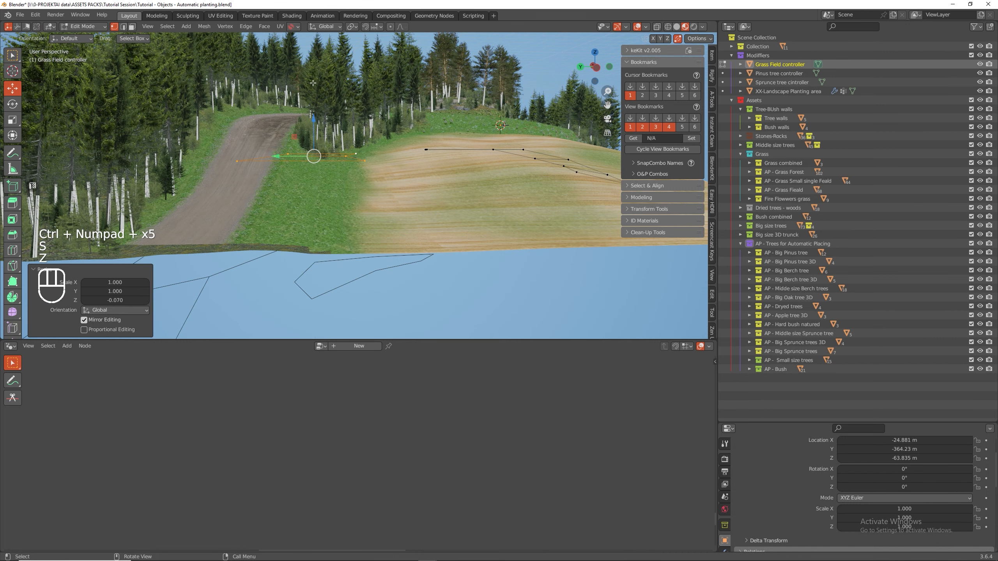
pyautogui.click(310, 123)
# - Lower the new strip along Z over the grass and leave mesh editing of the Grass Field controller
pyautogui.moveTo(310, 123); pyautogui.dragTo(313, 131)
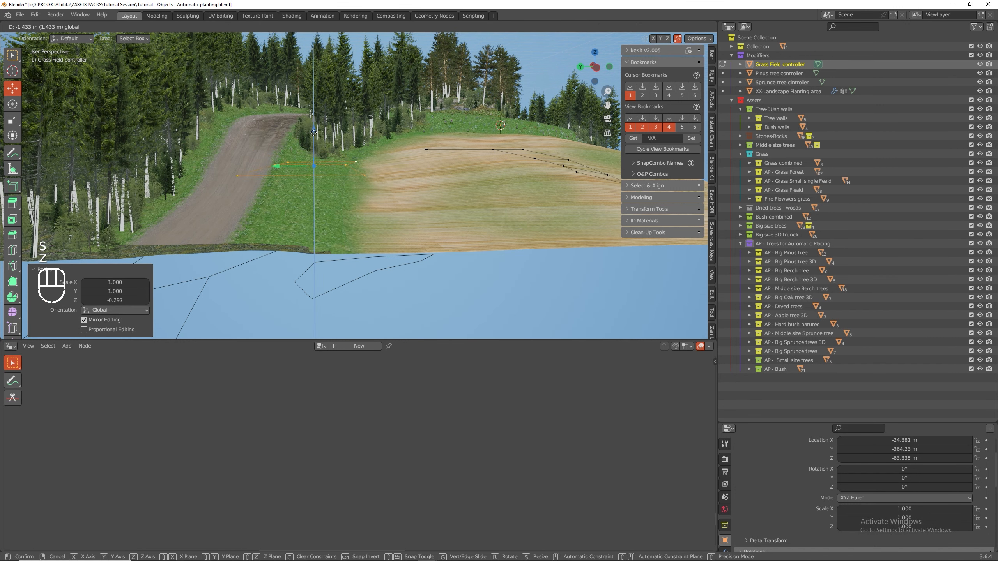
pyautogui.moveTo(315, 176); pyautogui.dragTo(315, 189)
pyautogui.moveTo(315, 188); pyautogui.dragTo(417, 281, button='middle')
pyautogui.scroll(5, 267, 174)
pyautogui.hotkey('alt', 'a')
pyautogui.scroll(-6, 298, 185)
pyautogui.press('Tab')
# - Examine the planted grass beside the field and the tree placement along the road to its far end
pyautogui.scroll(5, 345, 196)
pyautogui.scroll(-7, 243, 206)
pyautogui.moveTo(412, 236); pyautogui.dragTo(456, 219, button='middle')
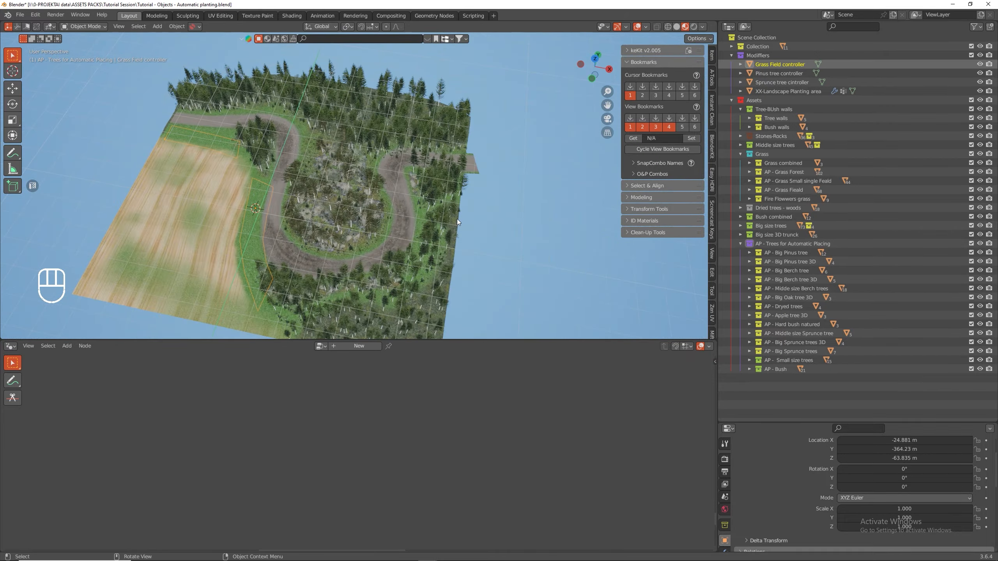
pyautogui.scroll(8, 457, 219)
pyautogui.moveTo(384, 194); pyautogui.dragTo(410, 219, button='middle')
pyautogui.scroll(-3, 412, 216)
pyautogui.keyDown('shift'); pyautogui.moveTo(446, 174); pyautogui.dragTo(398, 275, button='middle'); pyautogui.keyUp('shift')
pyautogui.moveTo(397, 275); pyautogui.dragTo(278, 222, button='middle')
pyautogui.scroll(-6, 279, 223)
pyautogui.moveTo(276, 170); pyautogui.dragTo(441, 319, button='middle')
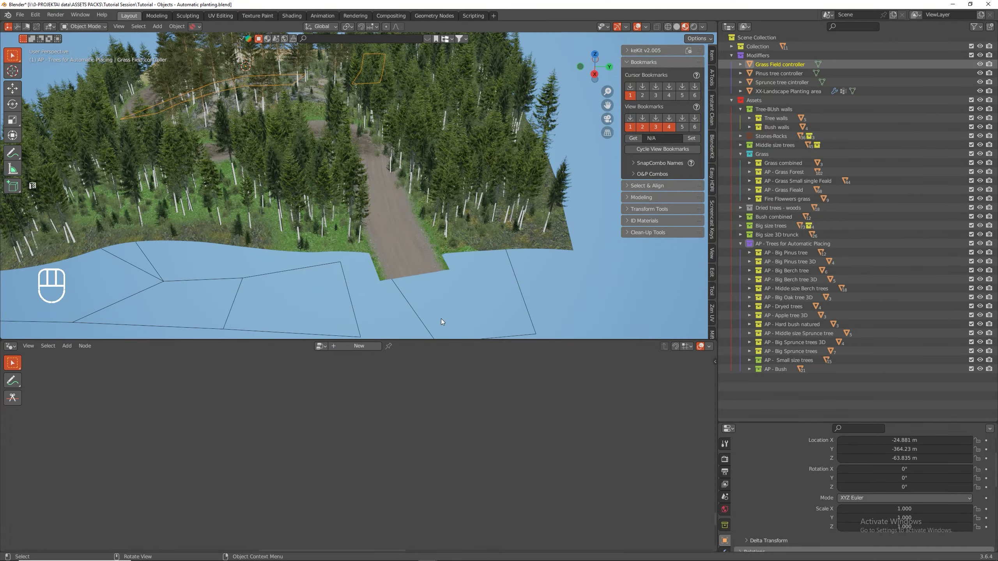
# - Edit the Sprunce tree cintroller in top view and move its vertex near the road bend about -3.3 m in X and 4.2 m in Y
pyautogui.click(414, 315)
pyautogui.press('Tab')
pyautogui.click(351, 221)
pyautogui.moveTo(387, 209); pyautogui.dragTo(395, 227, button='middle')
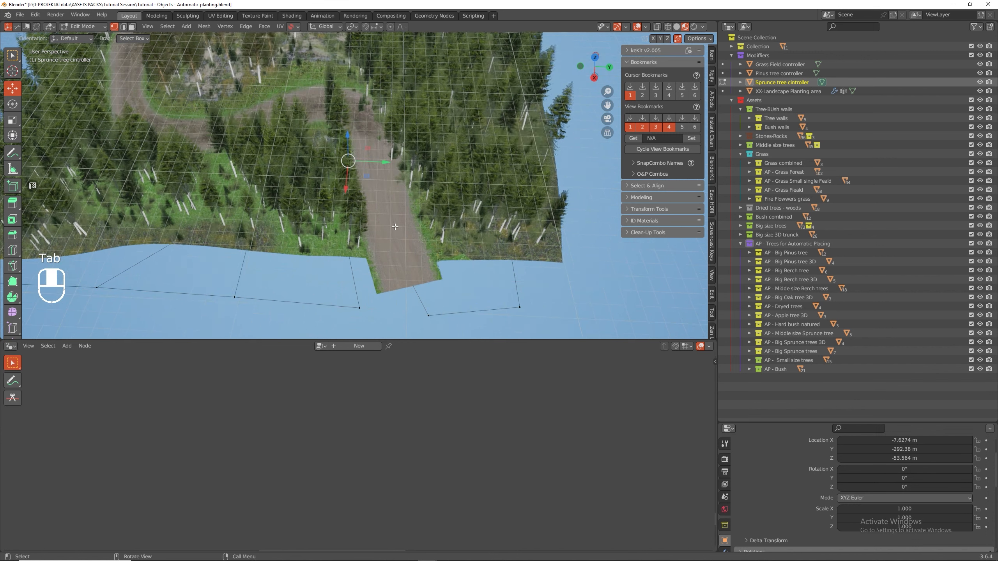
pyautogui.press('KP_5')
pyautogui.press('KP_7')
pyautogui.scroll(2, 159, 194)
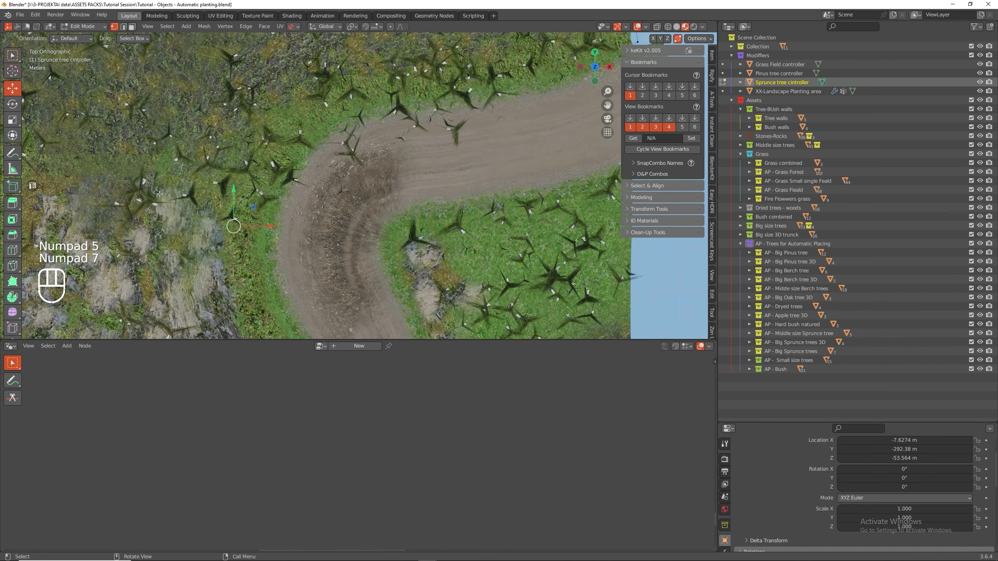
pyautogui.press('g')
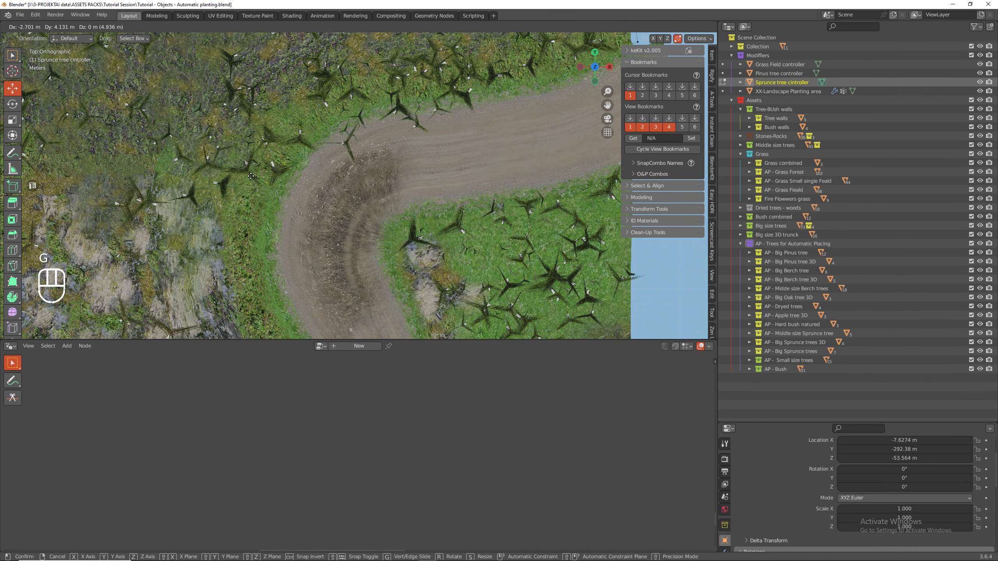
pyautogui.click(248, 177)
# - Isolate the Sprunce tree cintroller in wireframe and move its boundary vertex beside the road farther toward the upper left
pyautogui.scroll(-5, 468, 72)
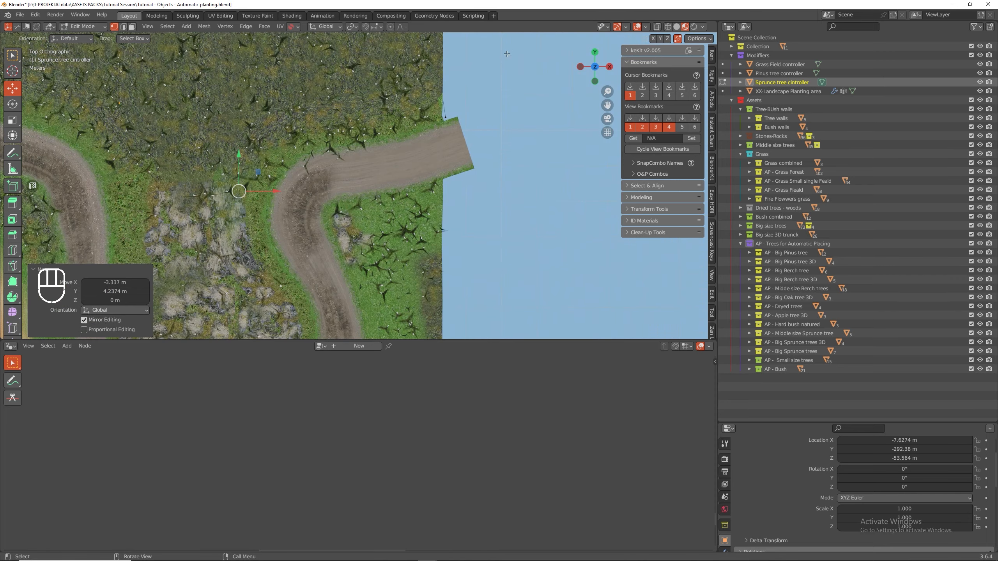
pyautogui.click(667, 27)
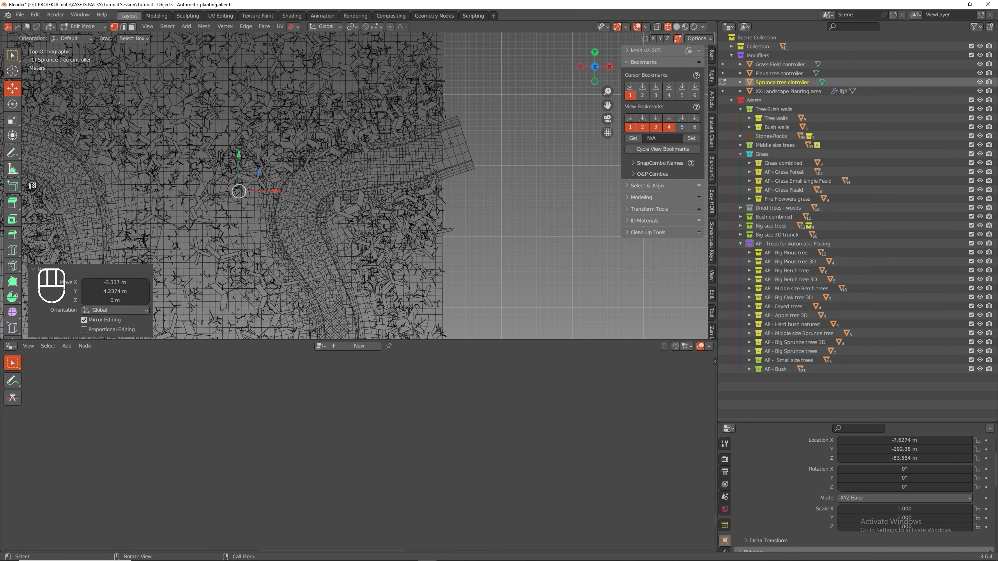
pyautogui.press('KP_Divide')
pyautogui.scroll(4, 447, 159)
pyautogui.press('g')
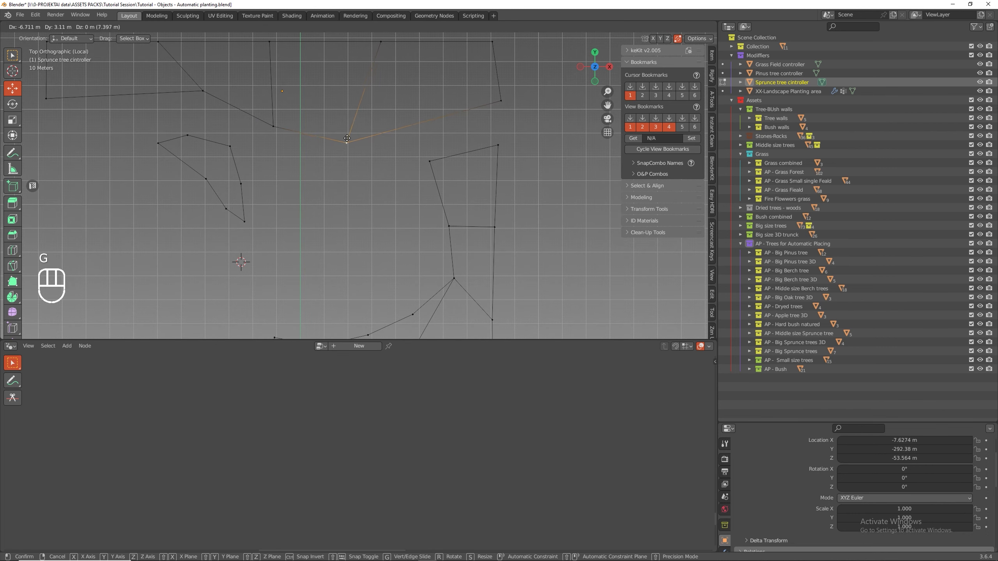
pyautogui.click(335, 138)
# - Subdivide the controller's boundary edge along the road's end section with 2 cuts and shift the new point away from the road
pyautogui.keyDown('shift'); pyautogui.click(497, 103); pyautogui.keyUp('shift')
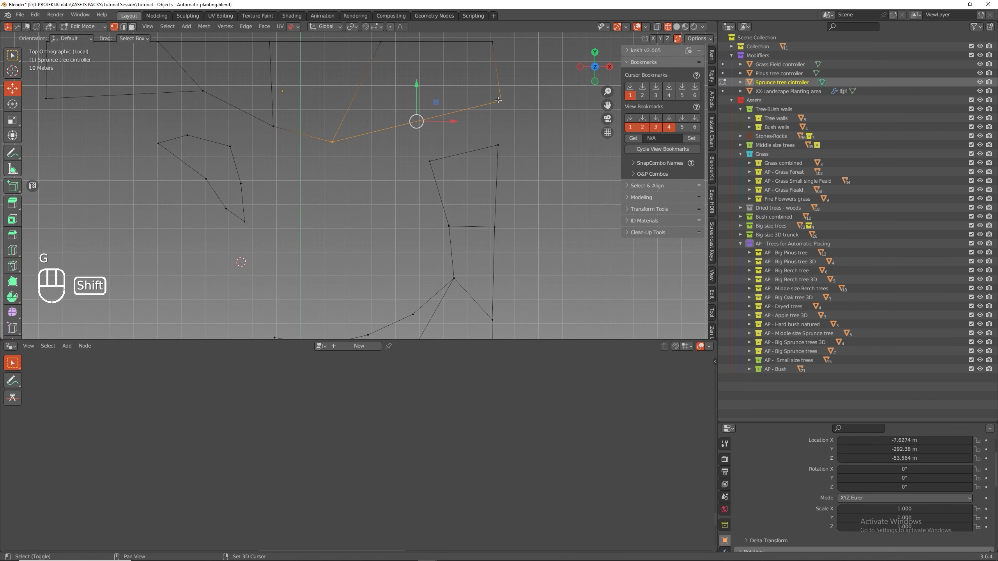
pyautogui.rightClick(467, 102)
pyautogui.moveTo(467, 102)
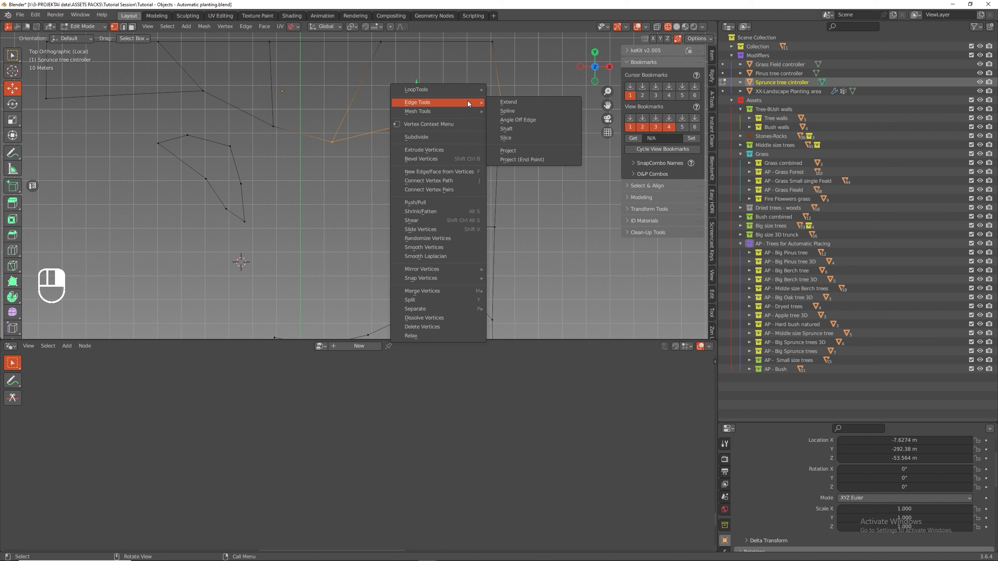
pyautogui.click(416, 137)
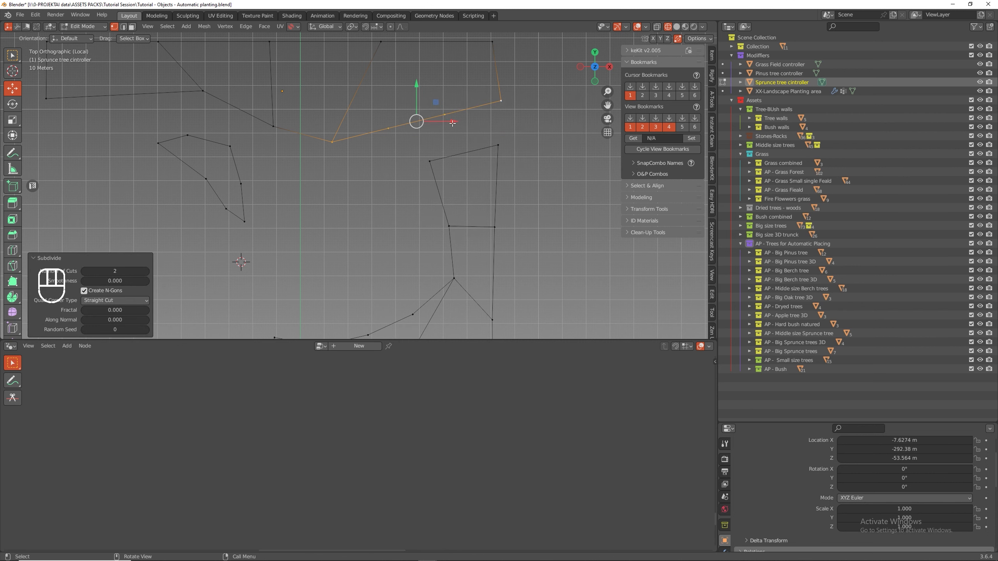
pyautogui.click(400, 128)
pyautogui.press('g')
pyautogui.click(443, 100)
# - Leave mesh editing and local view, and show the complete landscape in Material Preview with nothing selected
pyautogui.press('Tab')
pyautogui.press('KP_Divide')
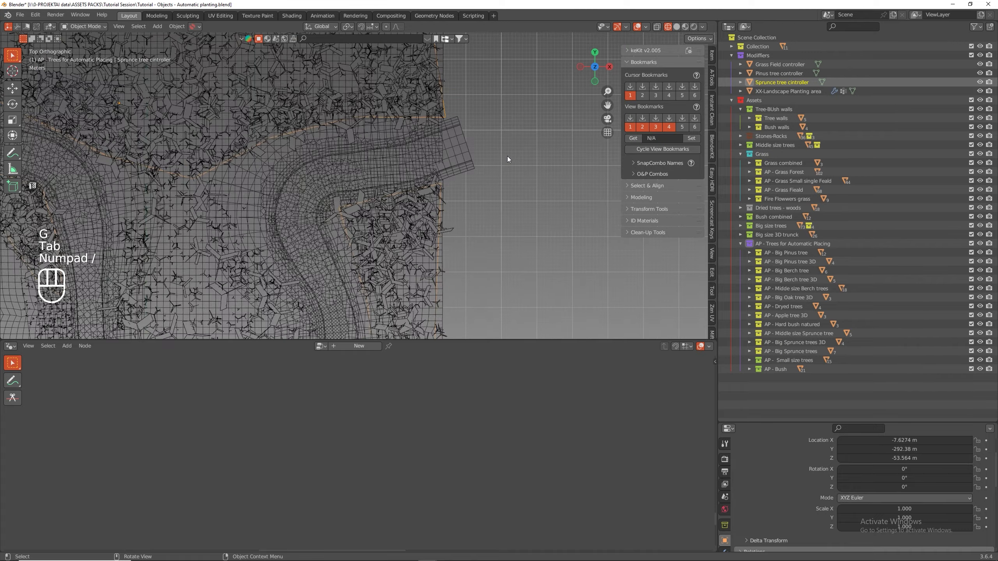
pyautogui.moveTo(401, 224); pyautogui.dragTo(382, 158, button='middle')
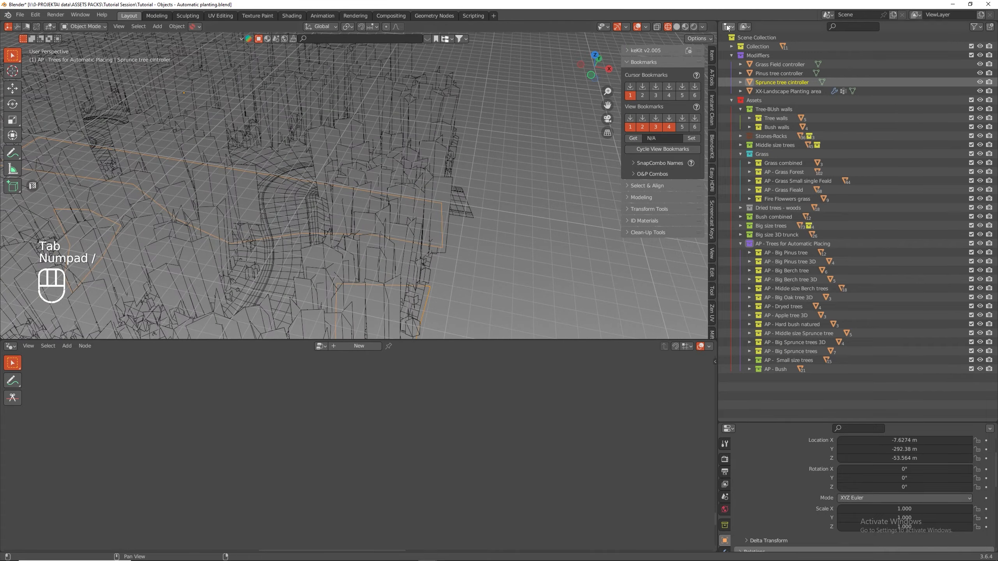
pyautogui.click(685, 27)
pyautogui.hotkey('alt', 'a')
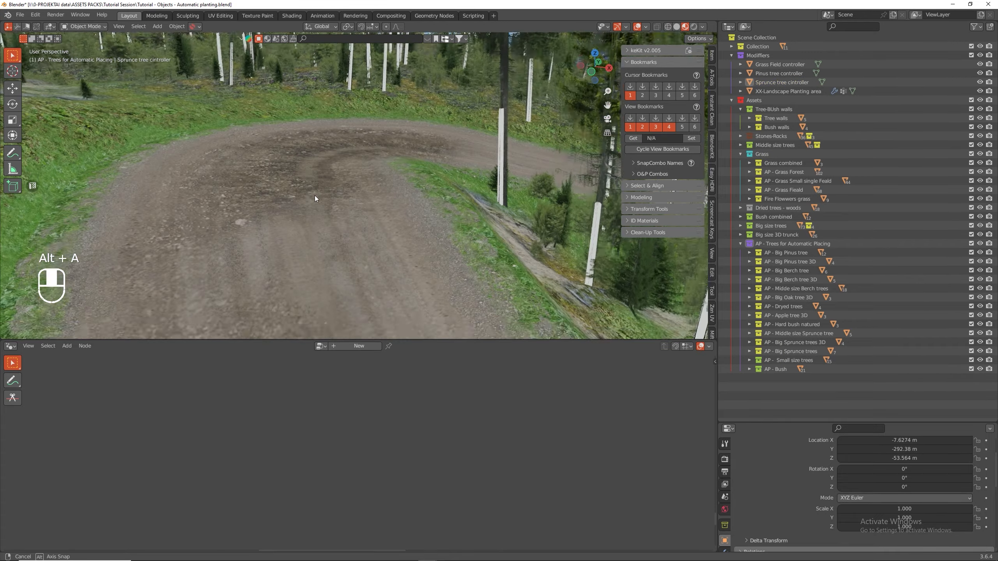
# - Hide the viewport sidebar and examine the trees, undergrowth and grass planted along the cleared road
pyautogui.keyDown('shift'); pyautogui.moveTo(313, 192); pyautogui.dragTo(356, 208, button='middle'); pyautogui.keyUp('shift')
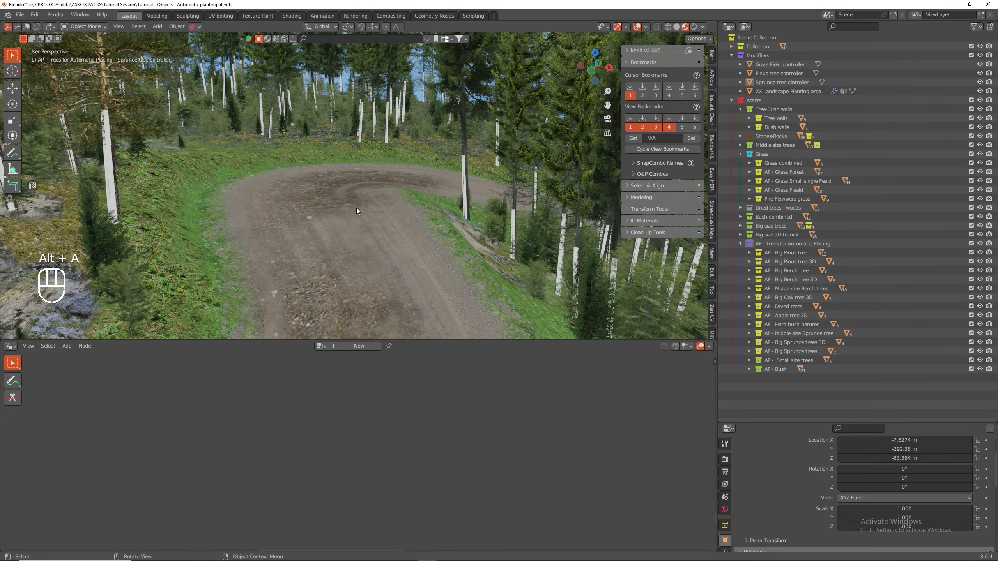
pyautogui.press('n')
pyautogui.scroll(-5, 424, 236)
pyautogui.moveTo(473, 240); pyautogui.dragTo(320, 261, button='middle')
pyautogui.scroll(3, 263, 126)
pyautogui.keyDown('shift'); pyautogui.moveTo(264, 126); pyautogui.dragTo(393, 334, button='middle'); pyautogui.keyUp('shift')
pyautogui.scroll(4, 407, 175)
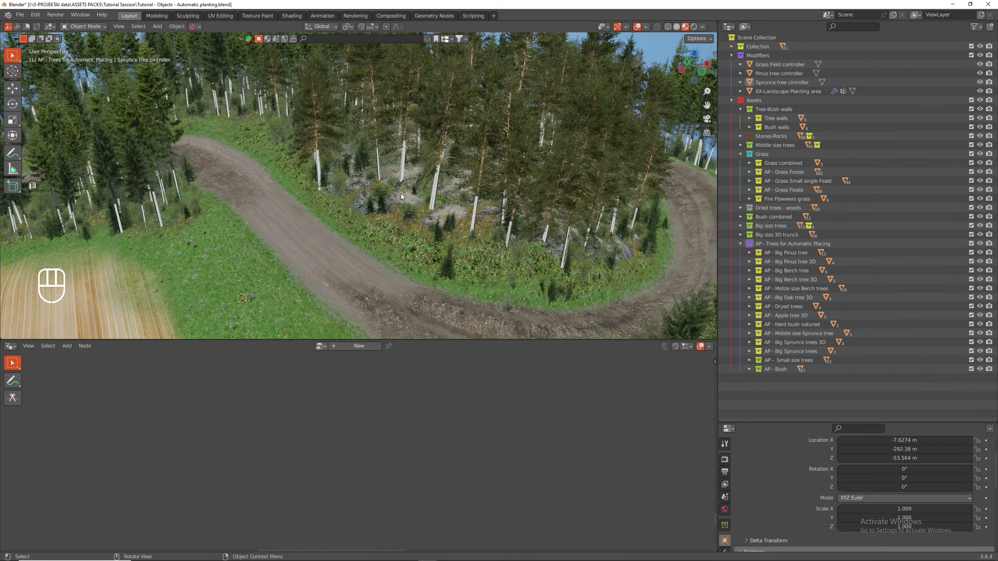
pyautogui.scroll(-4, 429, 241)
pyautogui.moveTo(433, 230); pyautogui.dragTo(444, 318, button='middle')
# - Enlarge the 3D viewport, maximize it on the road bend and save the blend file
pyautogui.moveTo(447, 340); pyautogui.dragTo(459, 456)
pyautogui.hotkey('ctrl', 'space')
pyautogui.keyDown('shift'); pyautogui.moveTo(456, 252); pyautogui.dragTo(410, 286, button='middle'); pyautogui.keyUp('shift')
pyautogui.hotkey('ctrl', 's')
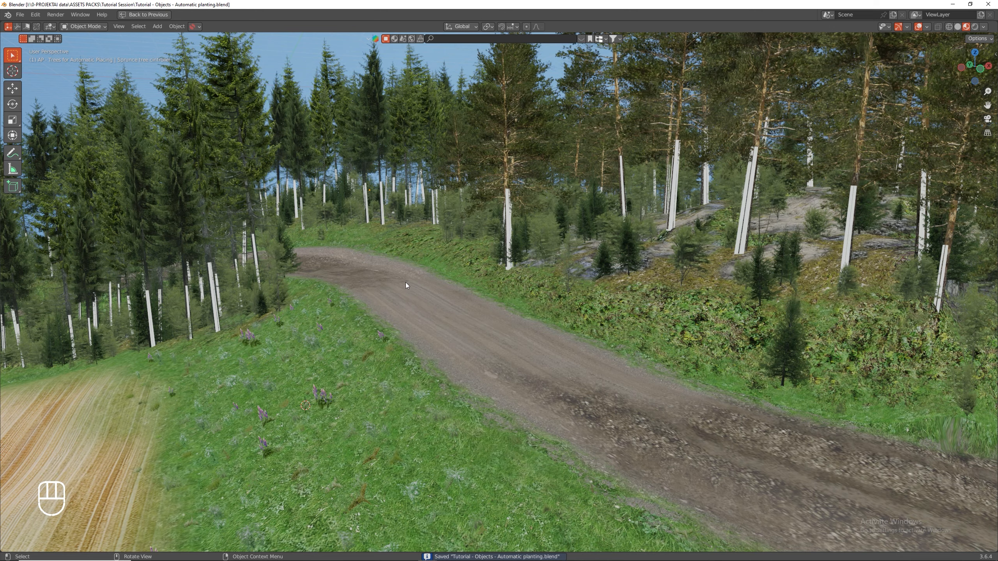
# - Examine the finished planting around the road and field, restoring the regular editor layout
pyautogui.scroll(-8, 402, 282)
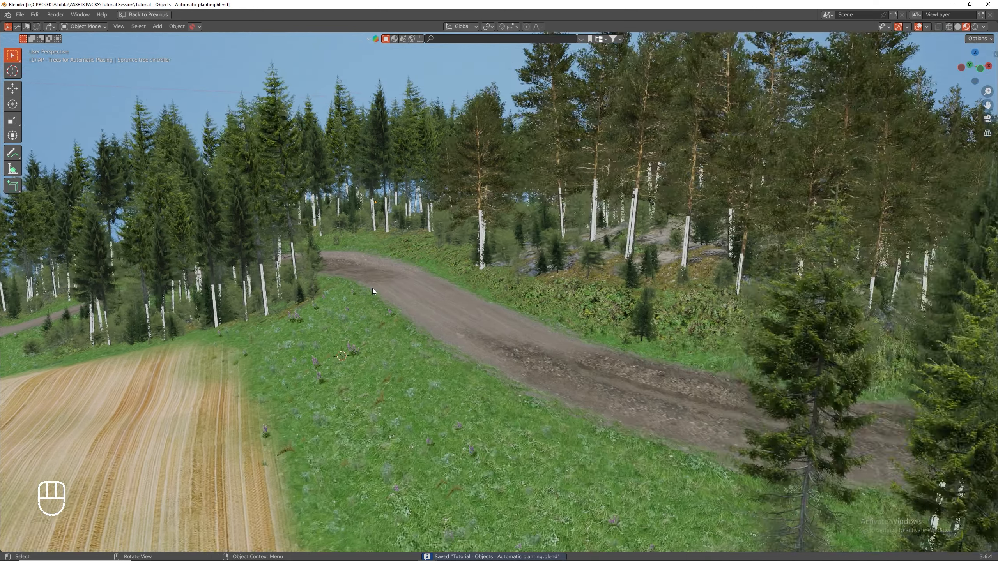
pyautogui.moveTo(373, 288); pyautogui.dragTo(337, 285, button='middle')
pyautogui.hotkey('ctrl', 'space')
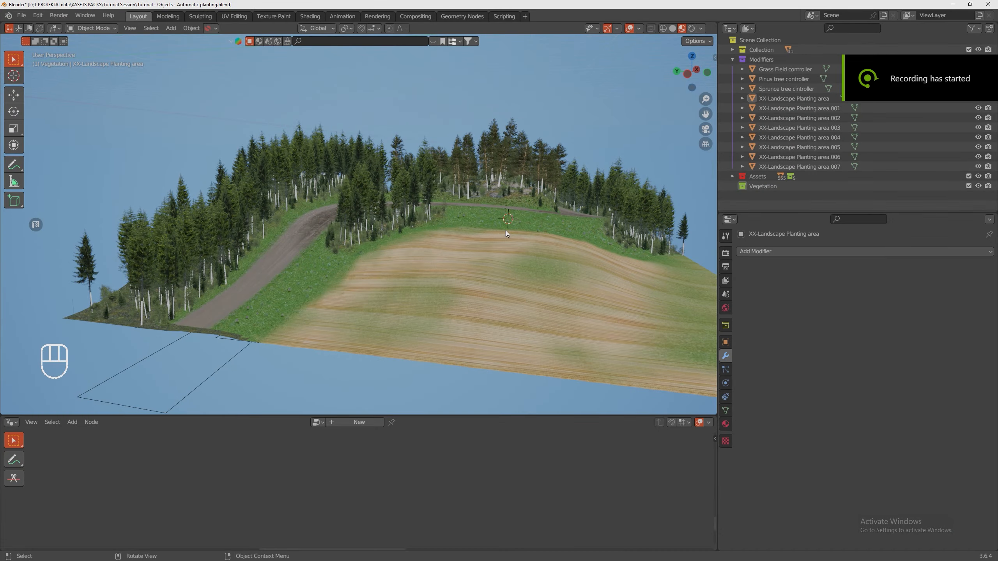
pyautogui.scroll(4, 403, 225)
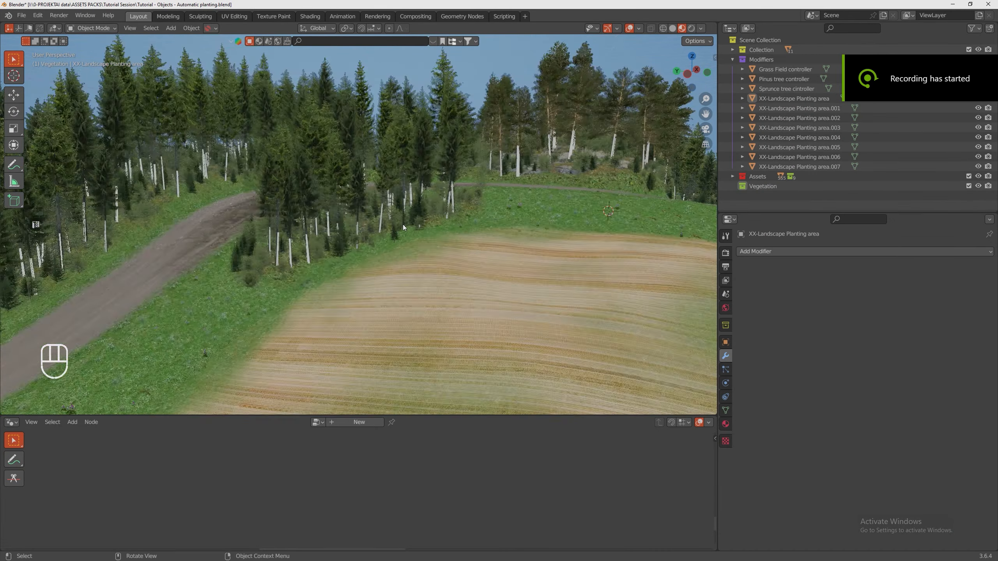
pyautogui.keyDown('shift'); pyautogui.moveTo(402, 225); pyautogui.dragTo(466, 250, button='middle'); pyautogui.keyUp('shift')
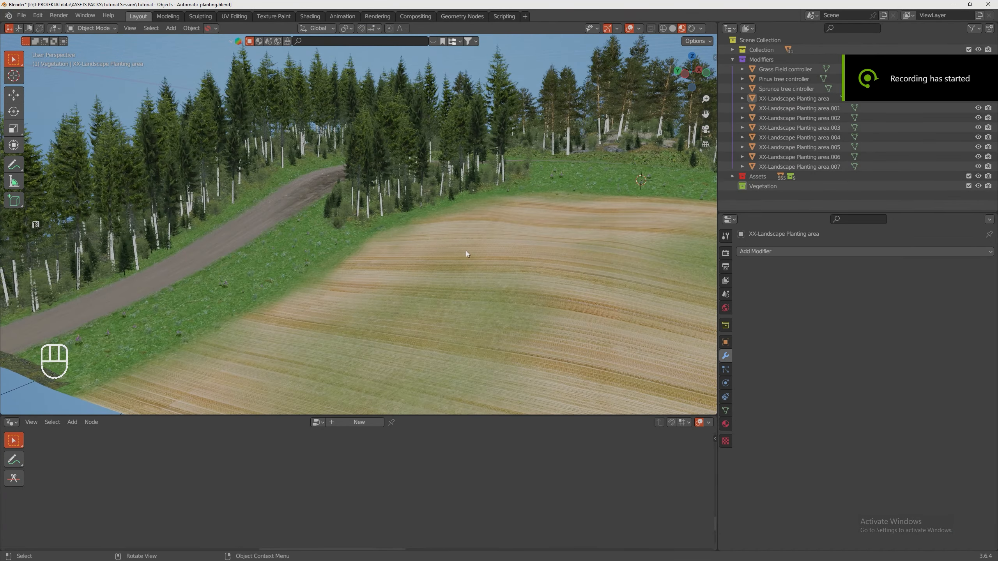
# - Delete the existing Vegetation collection and create a new top-level collection named Vegetation
pyautogui.press('Delete')
pyautogui.rightClick(742, 188)
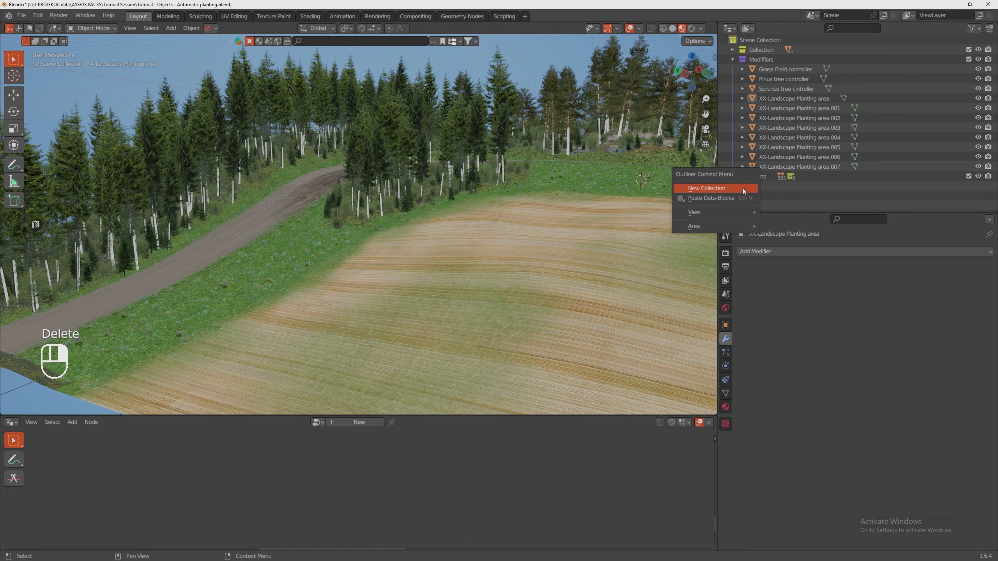
pyautogui.click(742, 188)
pyautogui.doubleClick(755, 187)
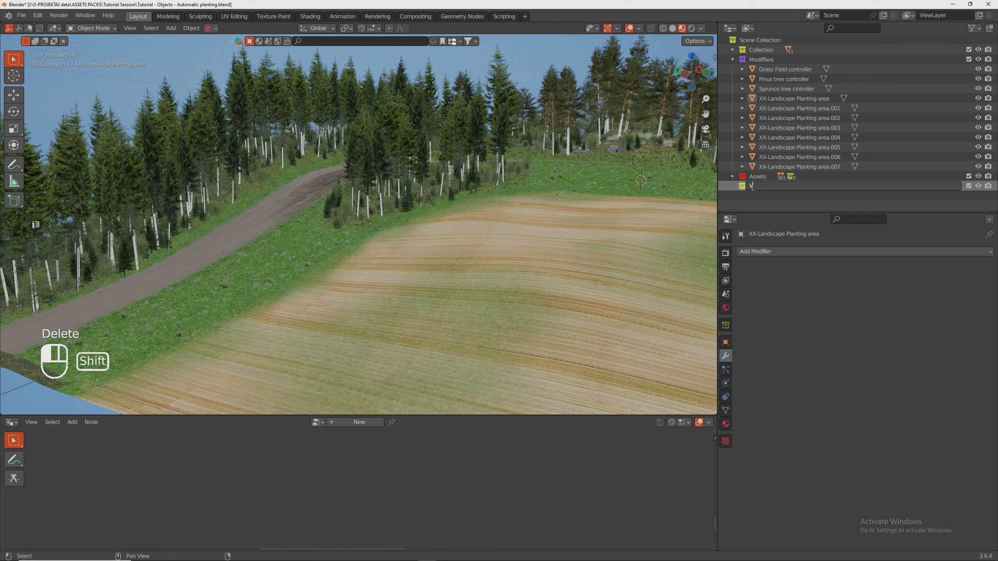
pyautogui.write('Ve')
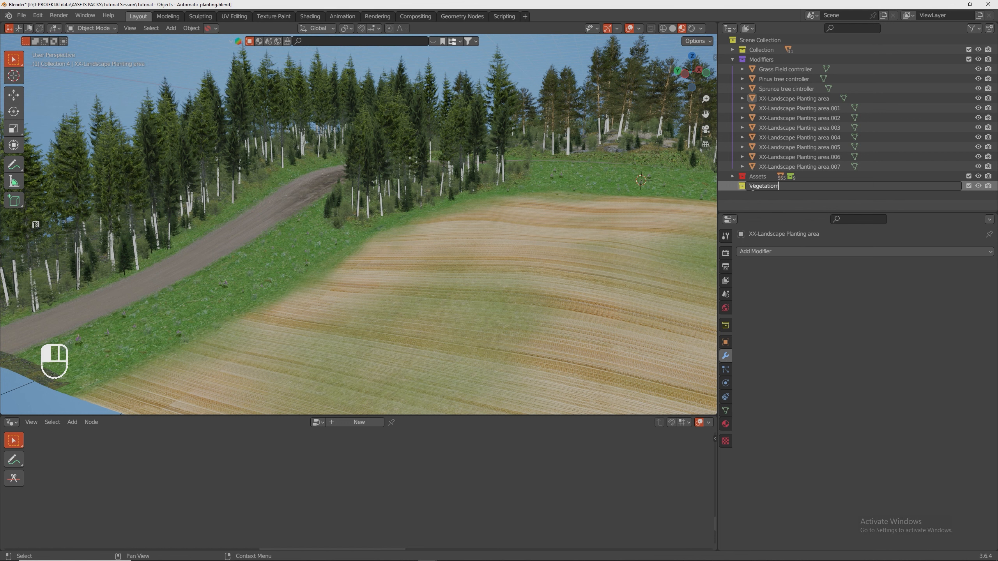
pyautogui.write('getation')
pyautogui.press('Return')
pyautogui.rightClick(752, 200)
pyautogui.click(751, 202)
pyautogui.click(769, 195)
pyautogui.hotkey('ctrl', 'z')
pyautogui.hotkey('ctrl', 'z')
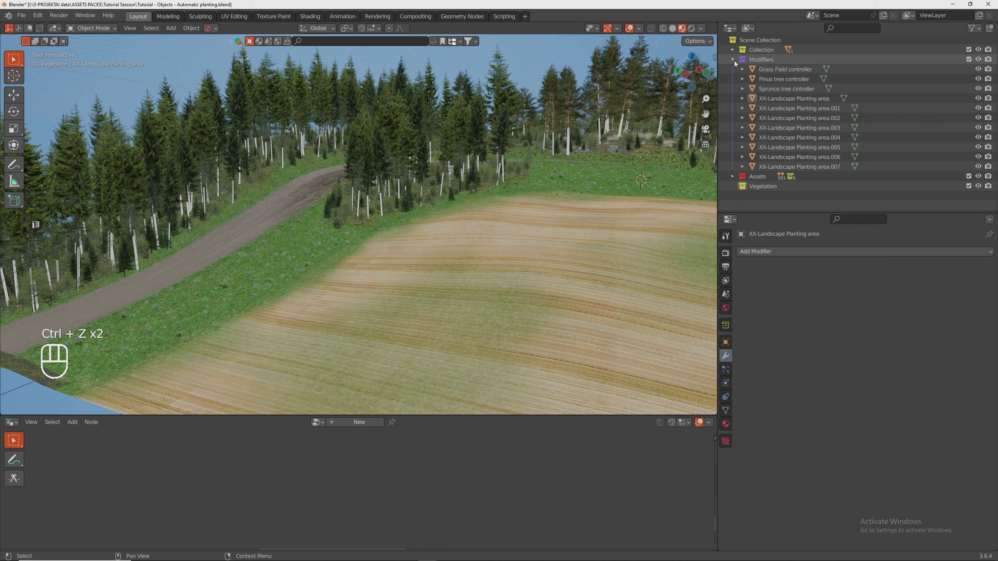
# - Create a top-level collection named MAIN COLL and give it the orange colour tag
pyautogui.rightClick(734, 42)
pyautogui.click(742, 43)
pyautogui.doubleClick(760, 195)
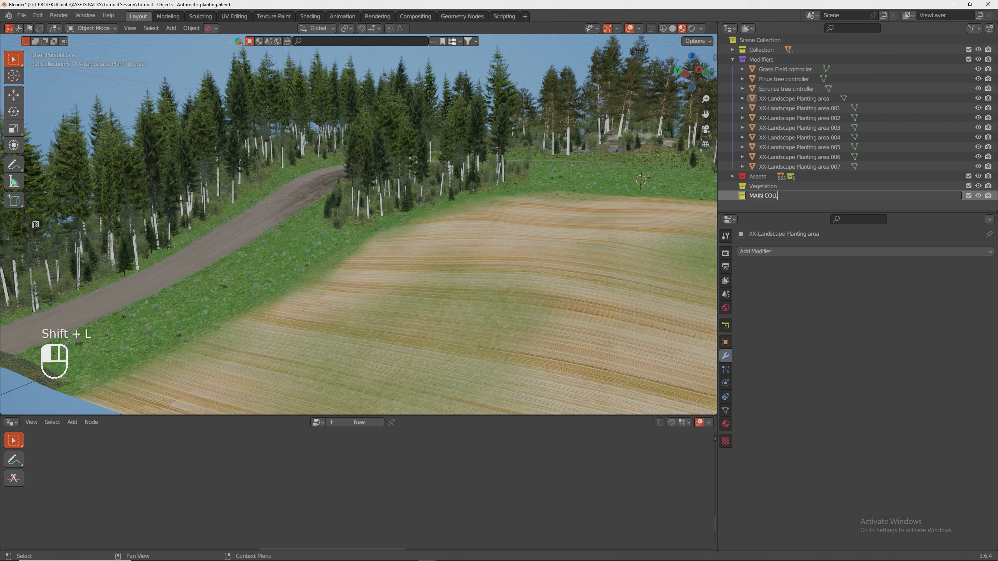
pyautogui.write('MAIN COLL')
pyautogui.click(760, 196)
pyautogui.rightClick(761, 197)
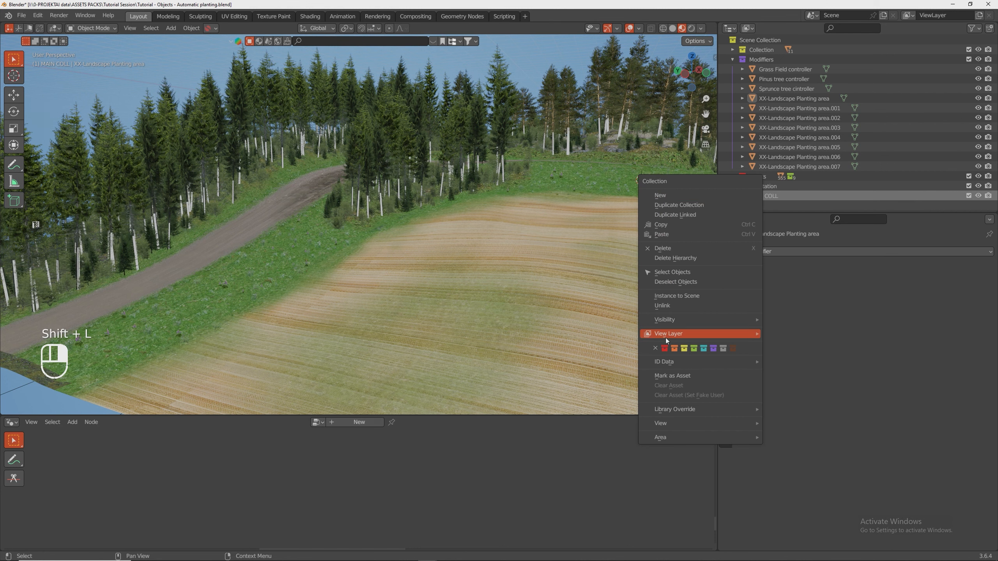
pyautogui.click(670, 350)
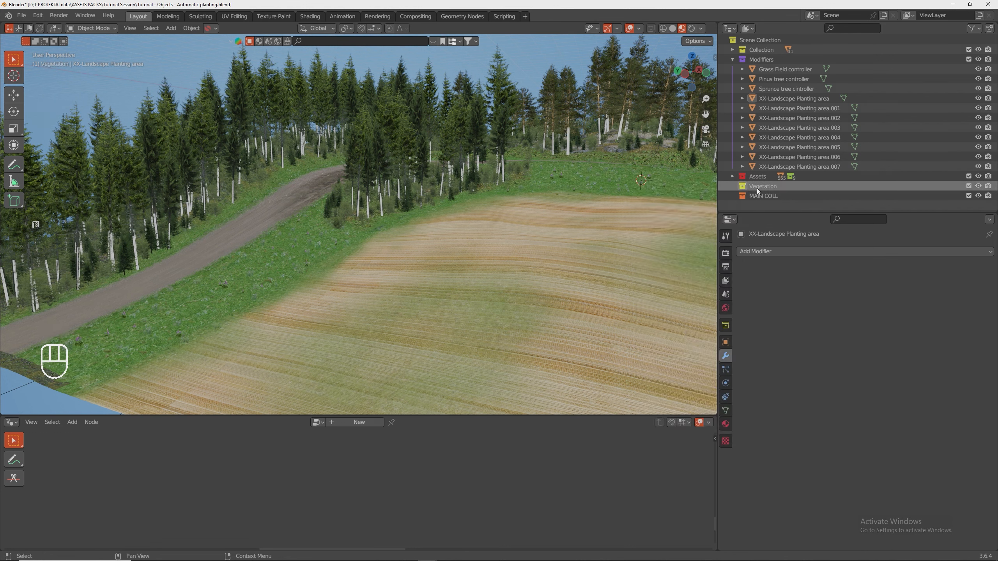
# - Colour-tag the Vegetation collection green and move all the XX-Landscape Planting area objects from Modifiers into it
pyautogui.rightClick(787, 187)
pyautogui.click(787, 189)
pyautogui.moveTo(790, 212); pyautogui.dragTo(789, 311)
pyautogui.keyDown('shift'); pyautogui.click(804, 166); pyautogui.keyUp('shift')
pyautogui.moveTo(814, 162); pyautogui.dragTo(793, 187)
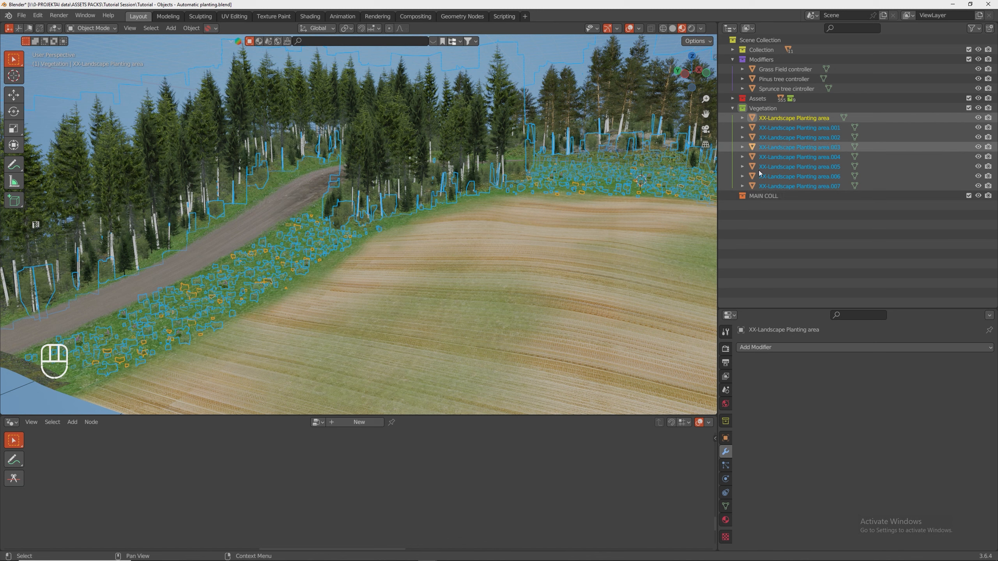
# - Identify the tree collision trunks among the planting areas, move XX-Landscape Planting area.002 into MAIN COLL and rename it Tree coll
pyautogui.click(794, 187)
pyautogui.click(793, 177)
pyautogui.click(794, 168)
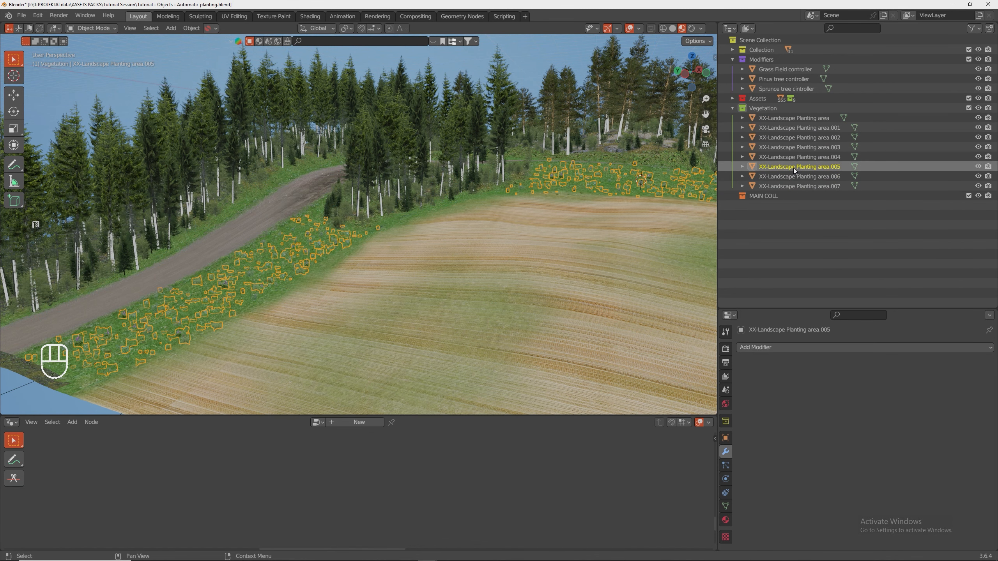
pyautogui.click(793, 158)
pyautogui.click(792, 147)
pyautogui.click(792, 137)
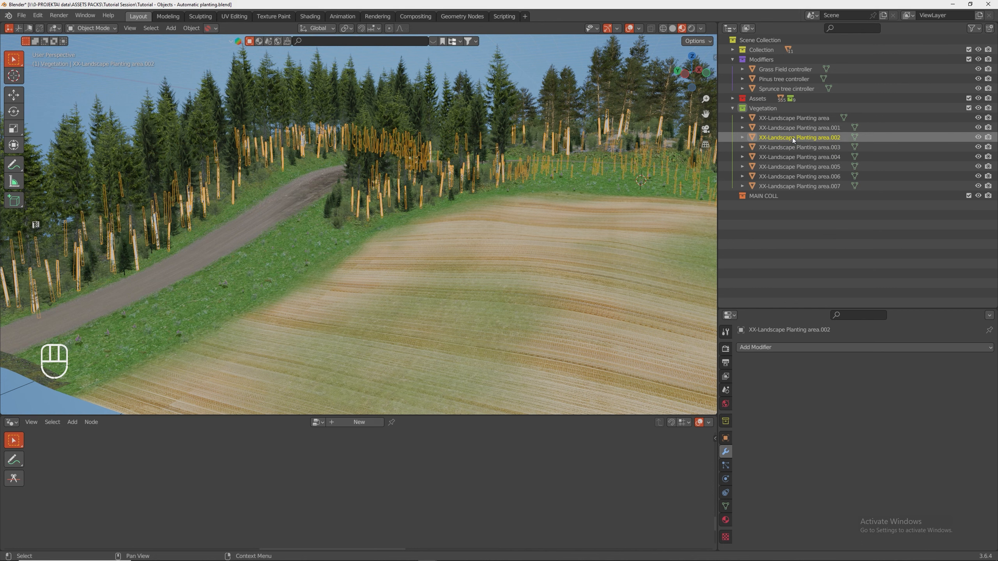
pyautogui.moveTo(465, 200); pyautogui.dragTo(430, 202, button='middle')
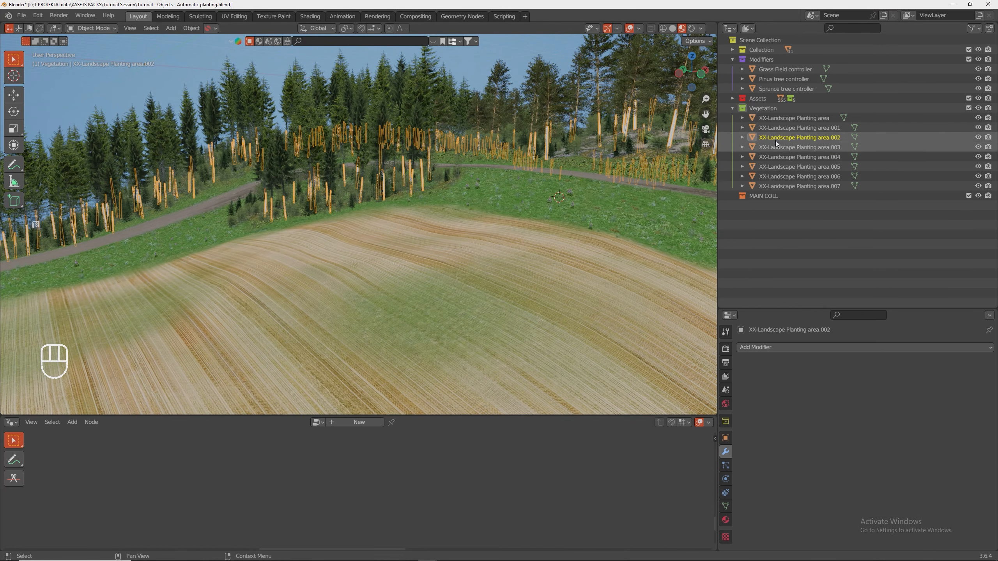
pyautogui.moveTo(763, 138); pyautogui.dragTo(767, 195)
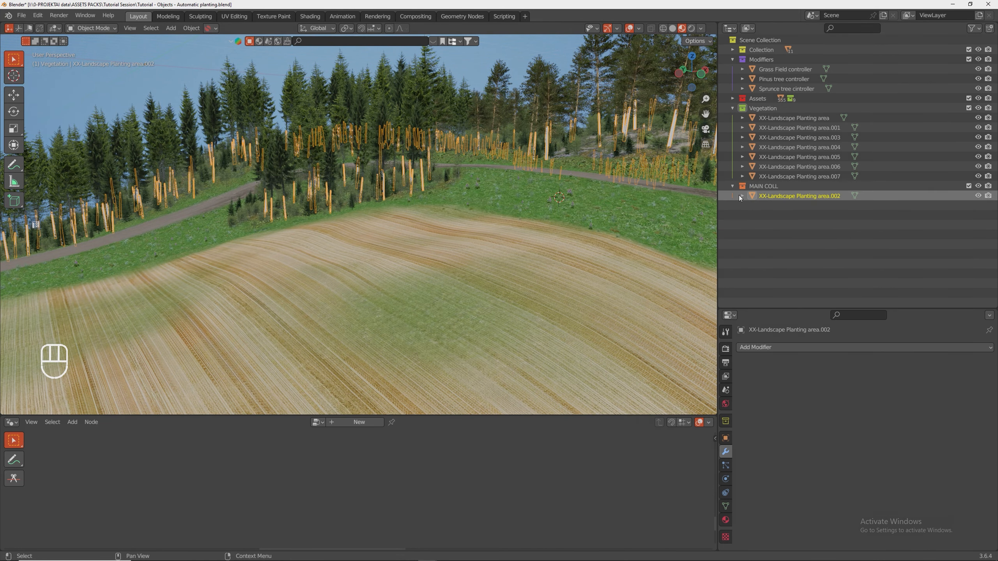
pyautogui.doubleClick(771, 196)
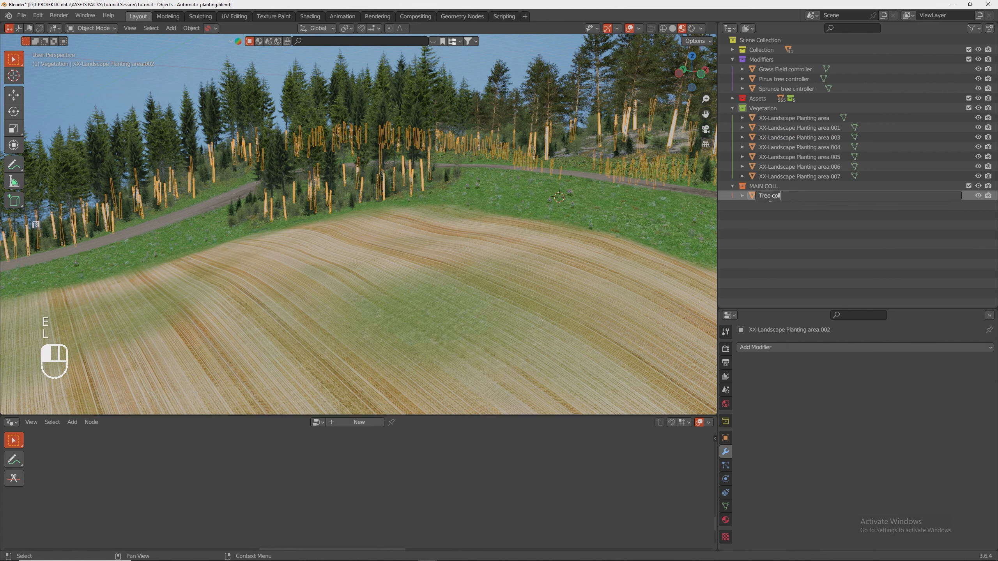
pyautogui.press('Return')
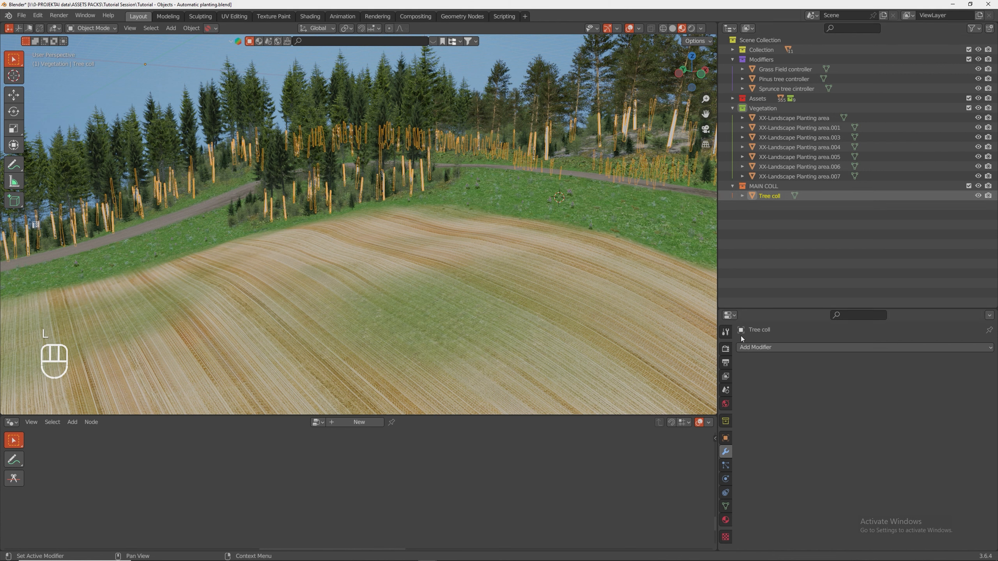
# - Set Tree coll's RBR object type to Shape Collision Mesh and its collision material to Tree Large
pyautogui.moveTo(776, 310); pyautogui.dragTo(764, 245)
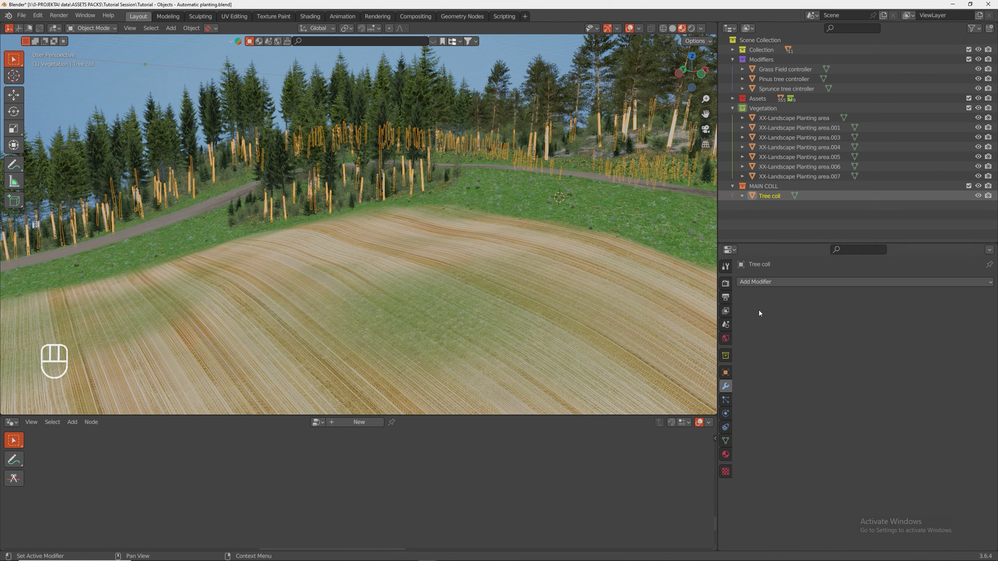
pyautogui.click(726, 373)
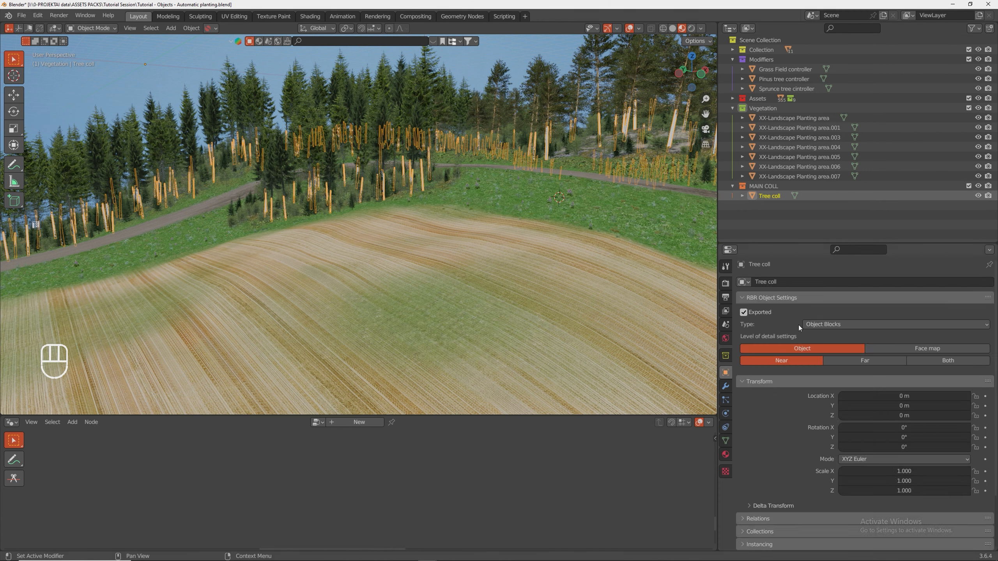
pyautogui.click(832, 325)
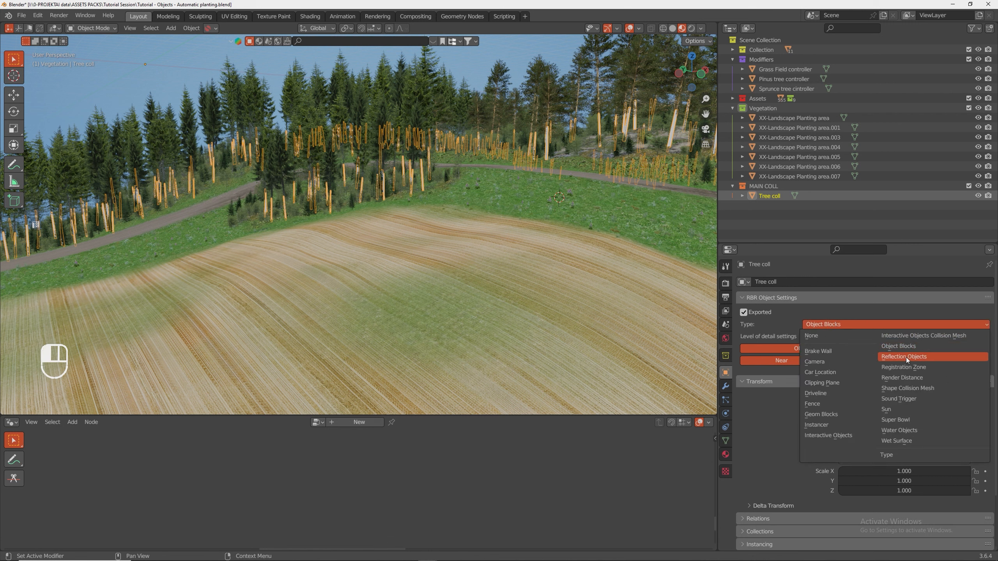
pyautogui.click(909, 388)
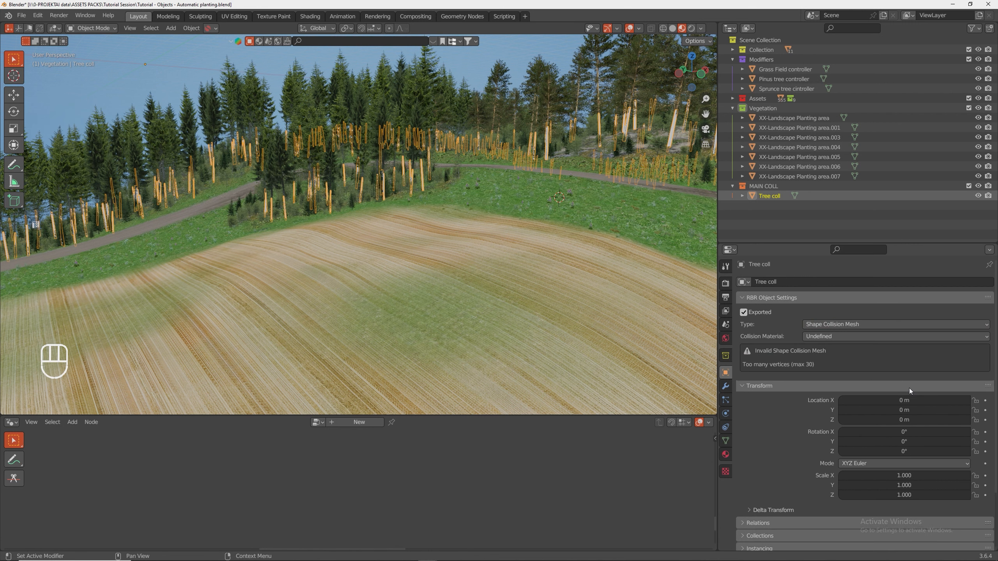
pyautogui.click(845, 337)
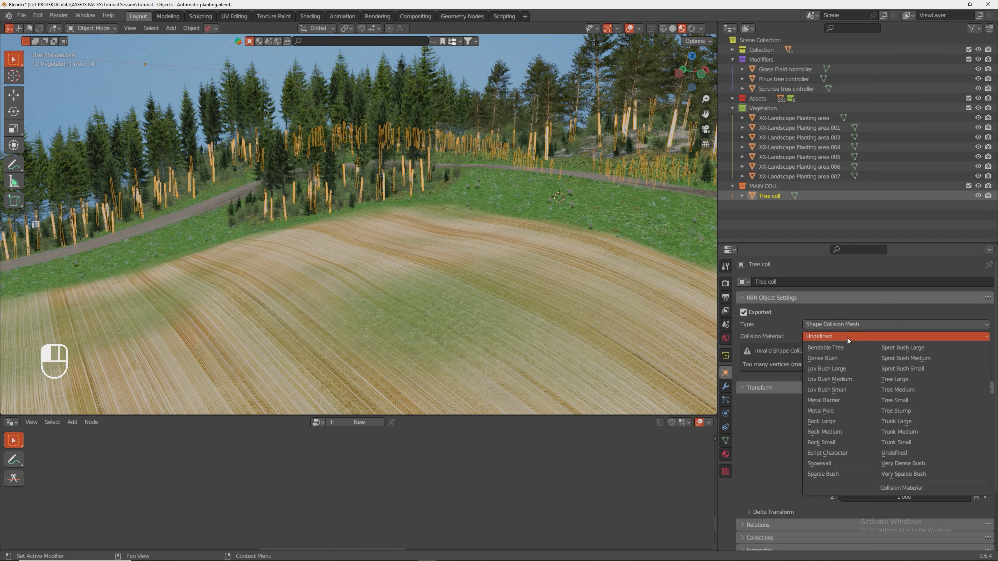
pyautogui.click(903, 380)
pyautogui.moveTo(403, 212); pyautogui.dragTo(418, 214, button='middle')
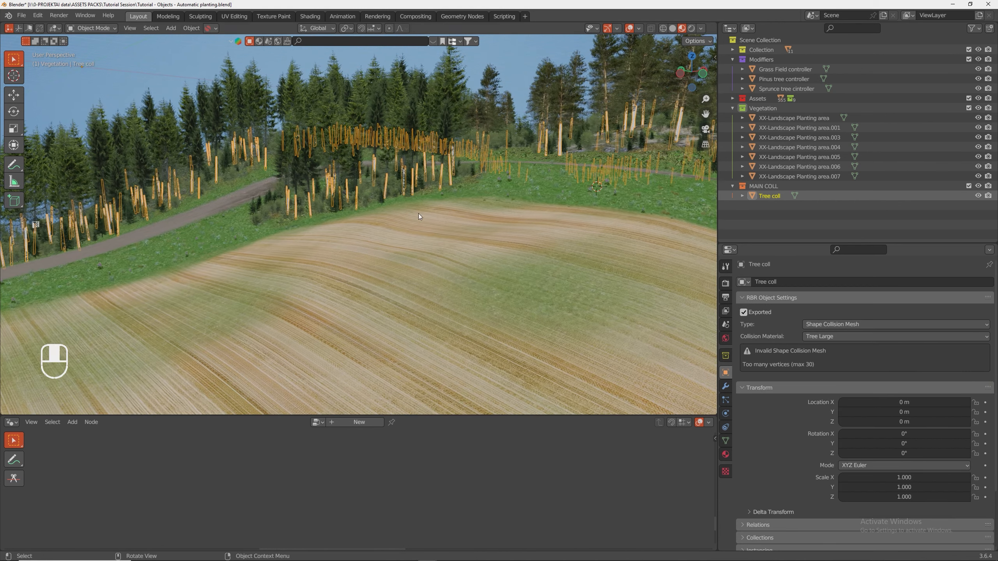
# - Collapse the Vegetation collection and exclude it from the view layer, leaving the collision trunks on the landscape
pyautogui.click(733, 109)
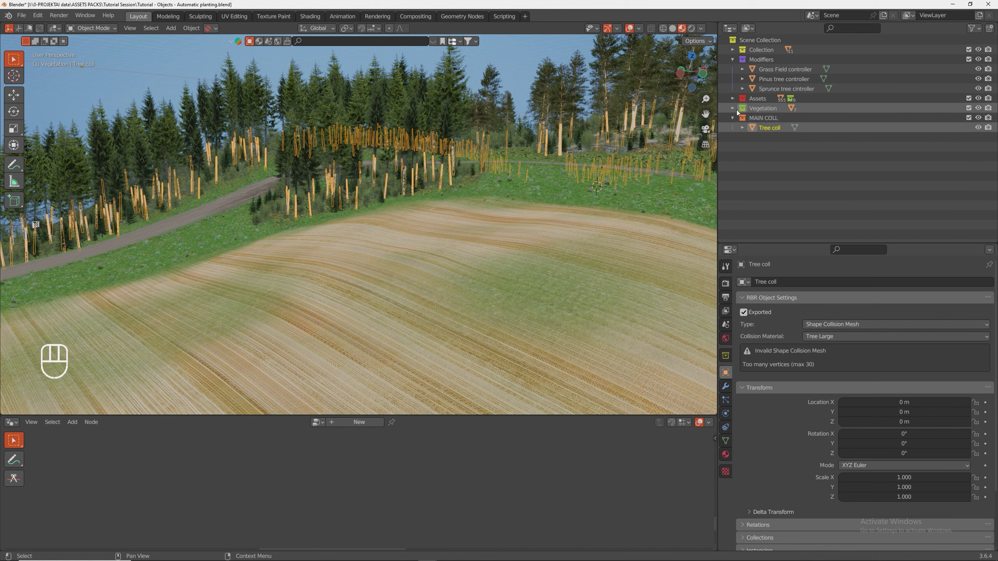
pyautogui.click(968, 107)
pyautogui.moveTo(467, 179); pyautogui.dragTo(483, 173, button='middle')
pyautogui.keyDown('shift'); pyautogui.moveTo(455, 234); pyautogui.dragTo(468, 211, button='middle'); pyautogui.keyUp('shift')
# - Separate the whole Tree coll mesh by loose parts and return to Object Mode
pyautogui.press('Tab')
pyautogui.press('a')
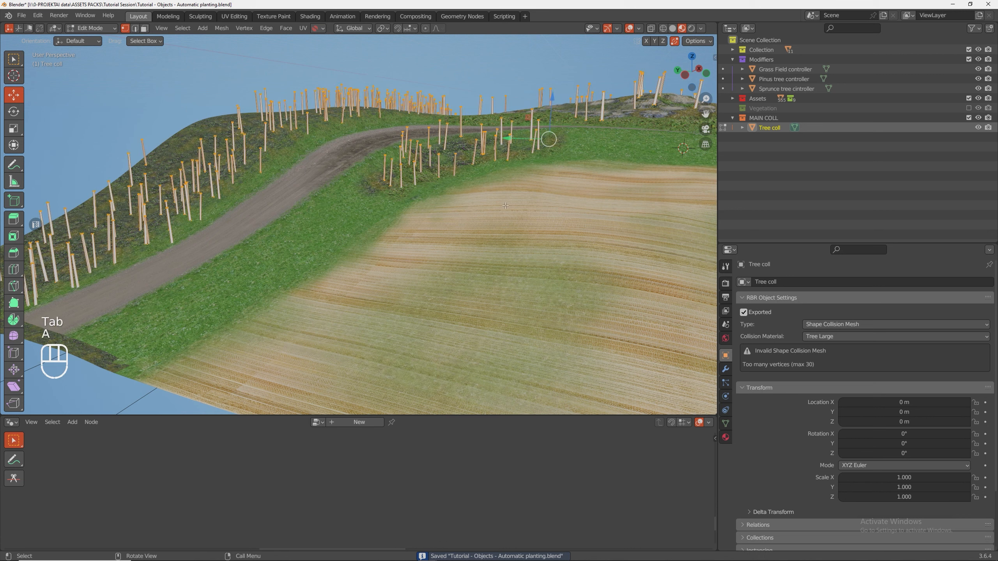
pyautogui.press('p')
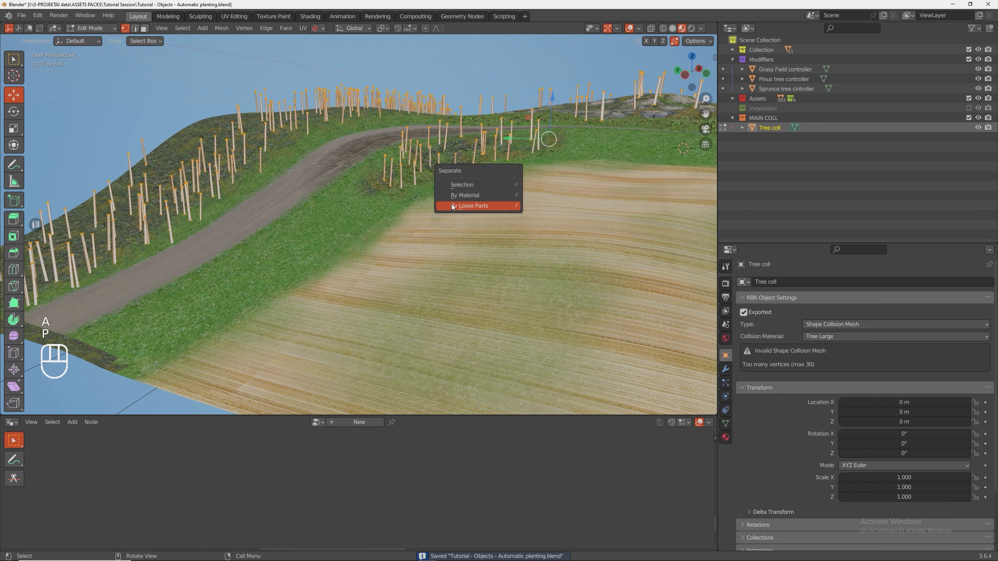
pyautogui.click(491, 205)
pyautogui.press('Tab')
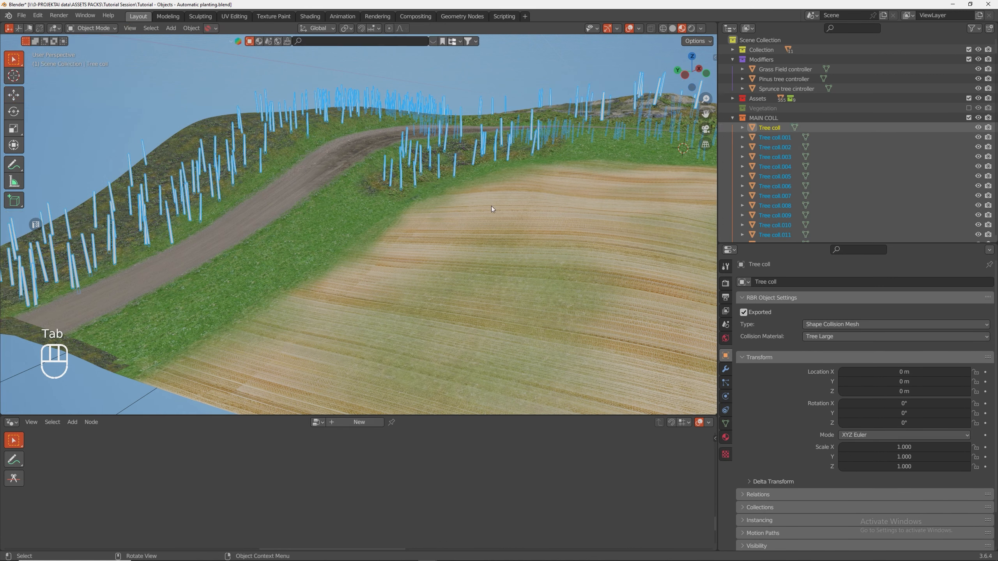
# - Examine the individual tree collision meshes in wireframe with X-ray enabled, and clear the selection
pyautogui.click(768, 138)
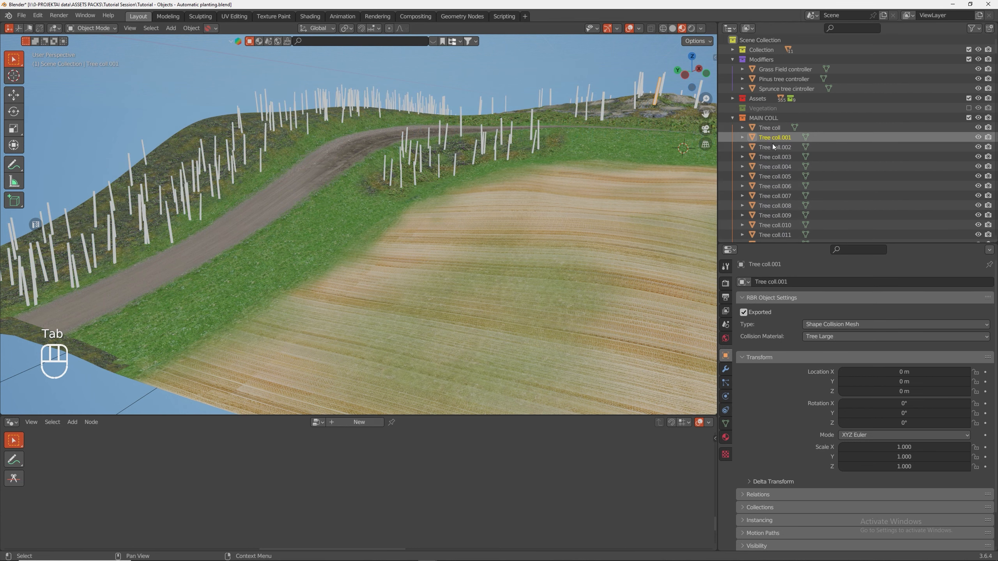
pyautogui.moveTo(597, 173); pyautogui.dragTo(381, 235, button='middle')
pyautogui.scroll(5, 381, 238)
pyautogui.click(663, 28)
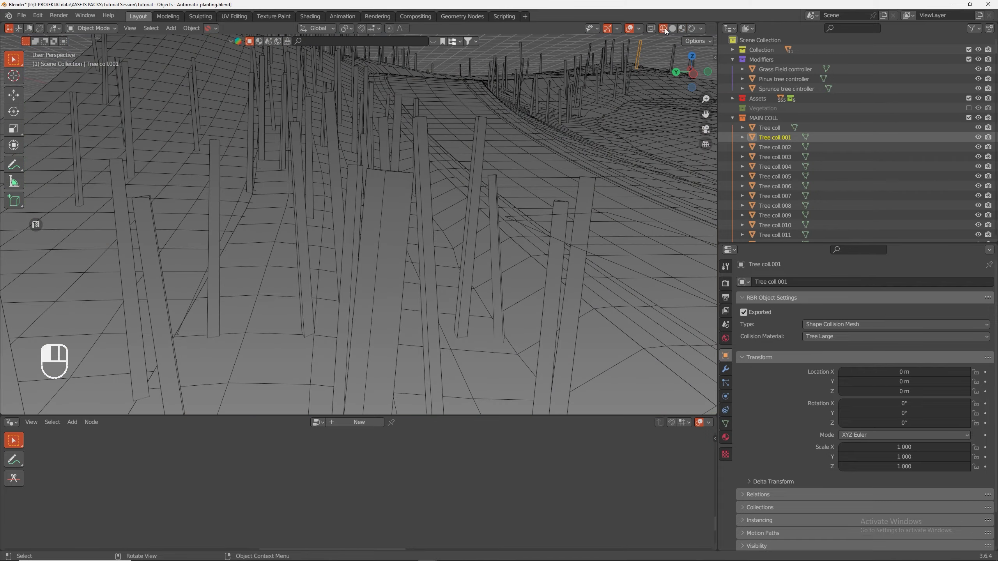
pyautogui.click(652, 28)
pyautogui.moveTo(470, 188); pyautogui.dragTo(481, 240, button='middle')
pyautogui.scroll(4, 408, 263)
pyautogui.scroll(-10, 405, 264)
pyautogui.press('Tab')
pyautogui.press('Tab')
pyautogui.hotkey('alt', 'a')
pyautogui.keyDown('shift'); pyautogui.moveTo(536, 194); pyautogui.dragTo(715, 149, button='middle'); pyautogui.keyUp('shift')
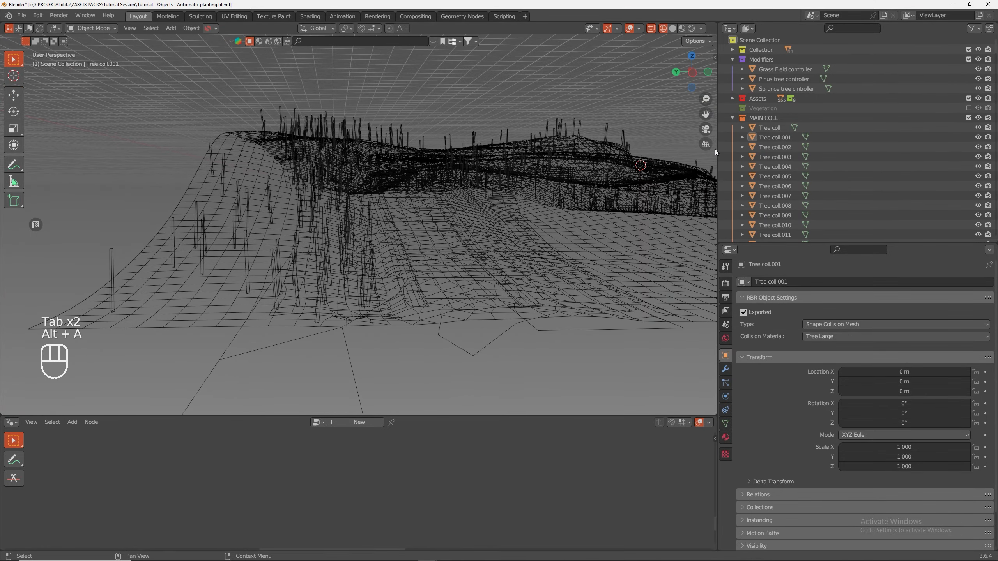
# - Collapse and exclude MAIN COLL, re-enable the Vegetation collection and show the landscape in Material Preview
pyautogui.click(732, 118)
pyautogui.click(968, 118)
pyautogui.click(968, 108)
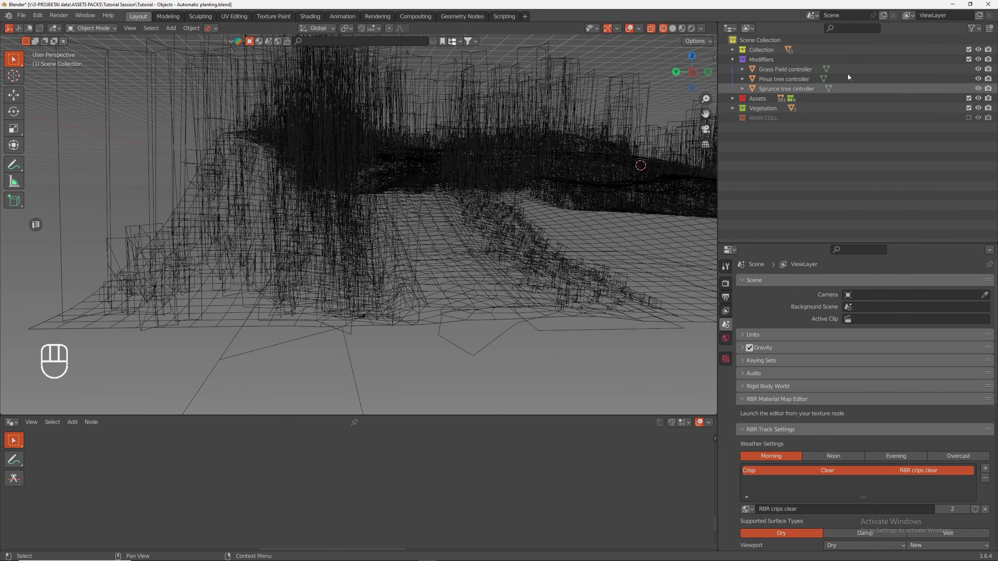
pyautogui.click(682, 28)
pyautogui.moveTo(501, 224); pyautogui.dragTo(421, 265, button='middle')
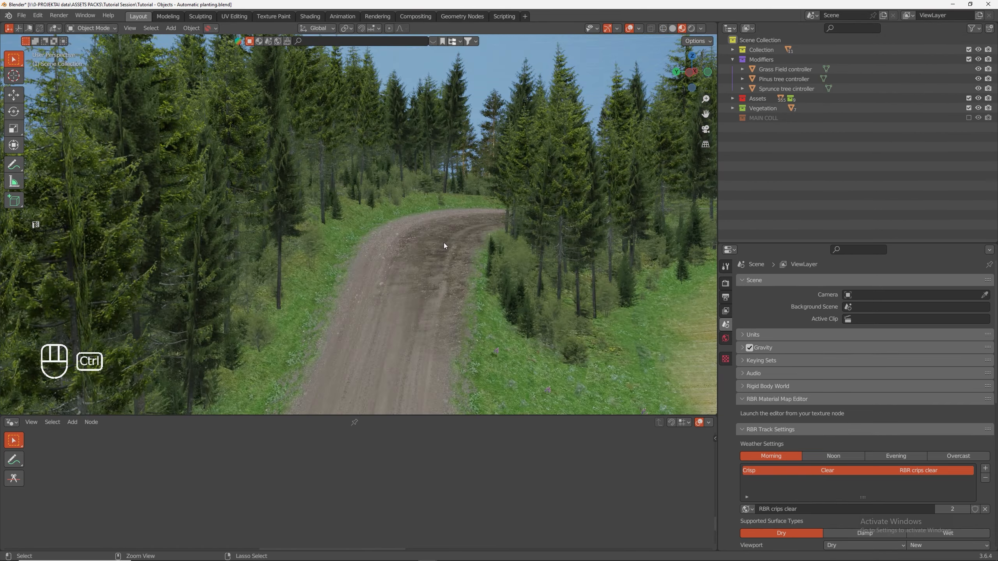
# - Maximize the 3D viewport on the road and set the view's focal length to 35 mm
pyautogui.hotkey('ctrl', 'space')
pyautogui.moveTo(463, 293); pyautogui.dragTo(565, 243, button='middle')
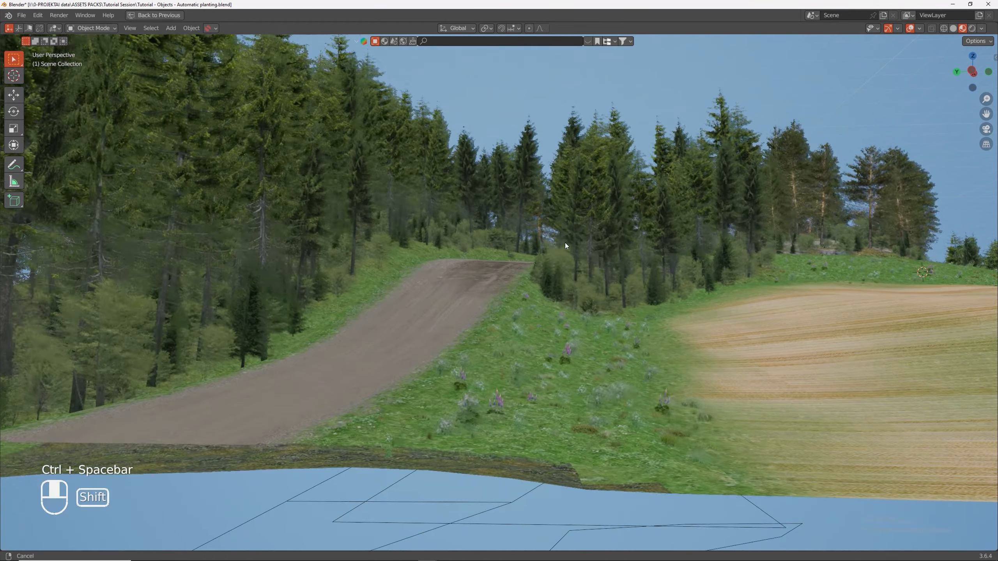
pyautogui.press('n')
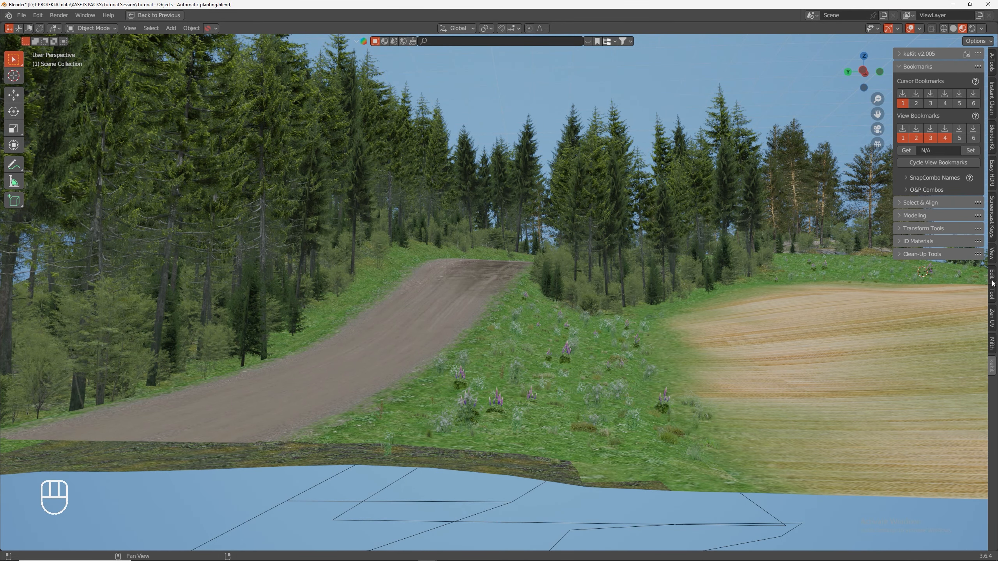
pyautogui.click(991, 258)
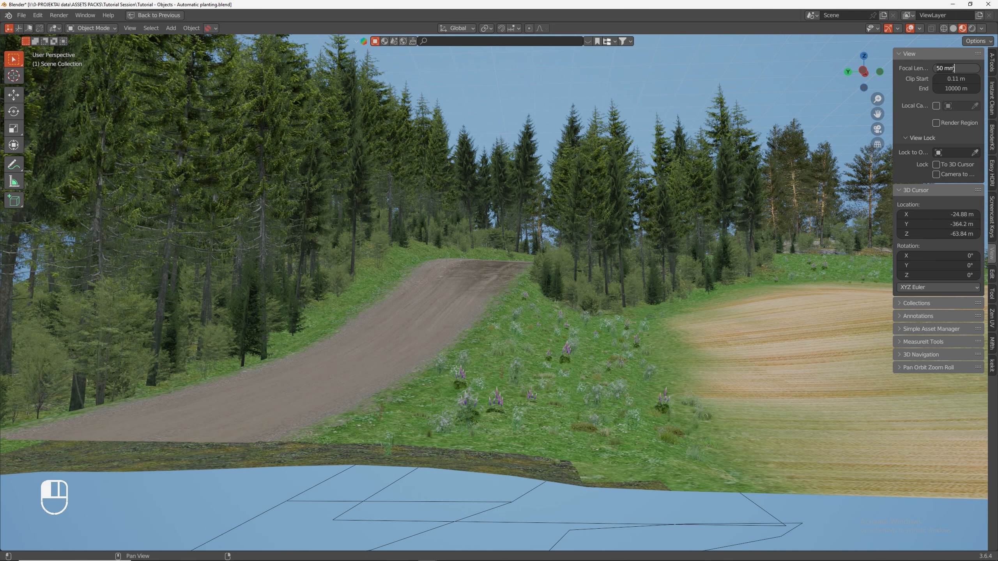
pyautogui.write('35')
pyautogui.press('Return')
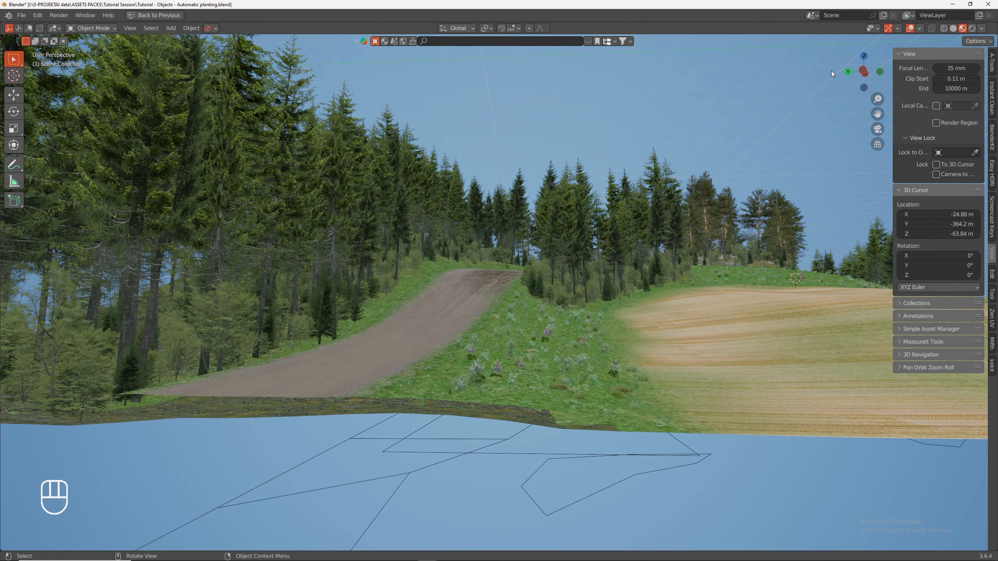
# - Open XX-Landscape Planting area.001 in Edit Mode and examine the pines planted on the rocky hill by the road
pyautogui.keyDown('ctrl'); pyautogui.moveTo(387, 303); pyautogui.dragTo(420, 299, button='middle'); pyautogui.keyUp('ctrl')
pyautogui.moveTo(535, 285); pyautogui.dragTo(487, 255, button='middle')
pyautogui.click(486, 250)
pyautogui.press('Tab')
pyautogui.scroll(5, 495, 320)
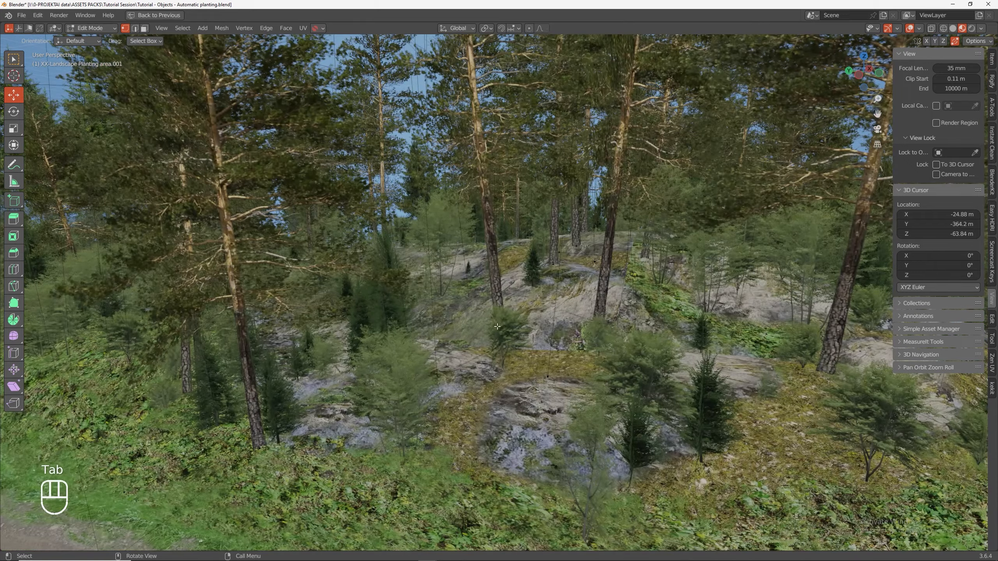
pyautogui.scroll(-5, 502, 320)
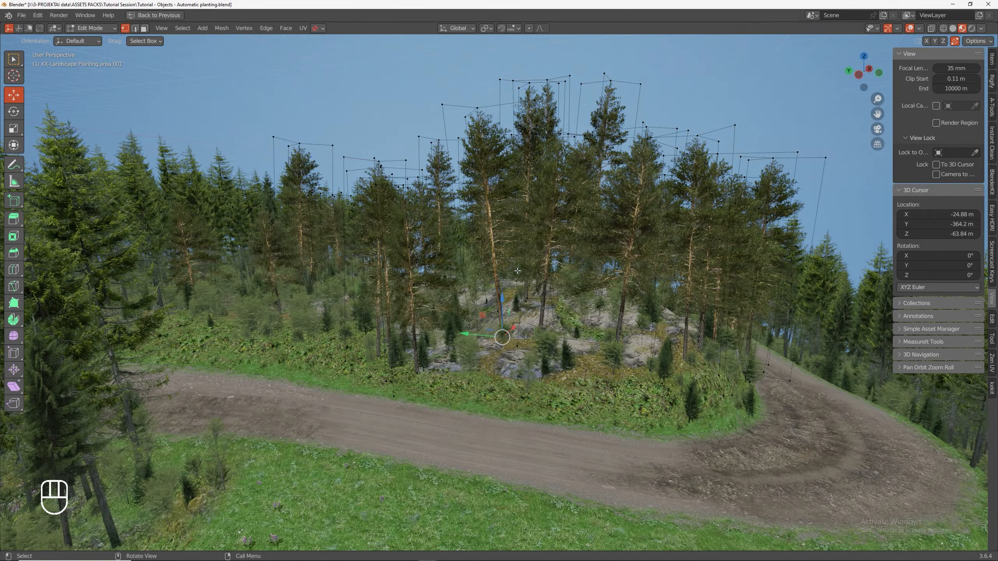
# - Enable proportional editing limited to connected geometry and tilt a pine on the rocky hill about 15° with an influence size of about 66
pyautogui.click(546, 28)
pyautogui.press('r')
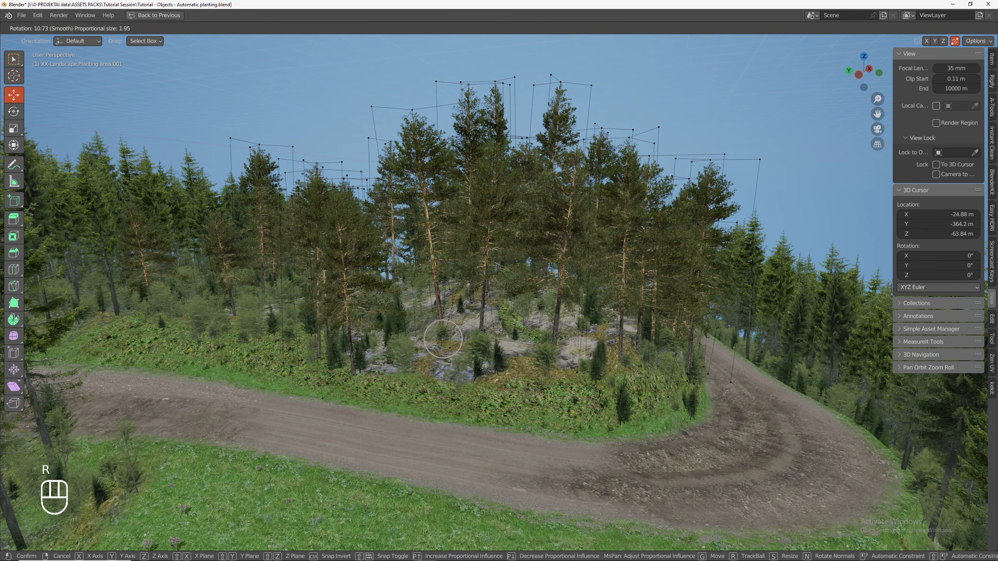
pyautogui.scroll(-20, 510, 123)
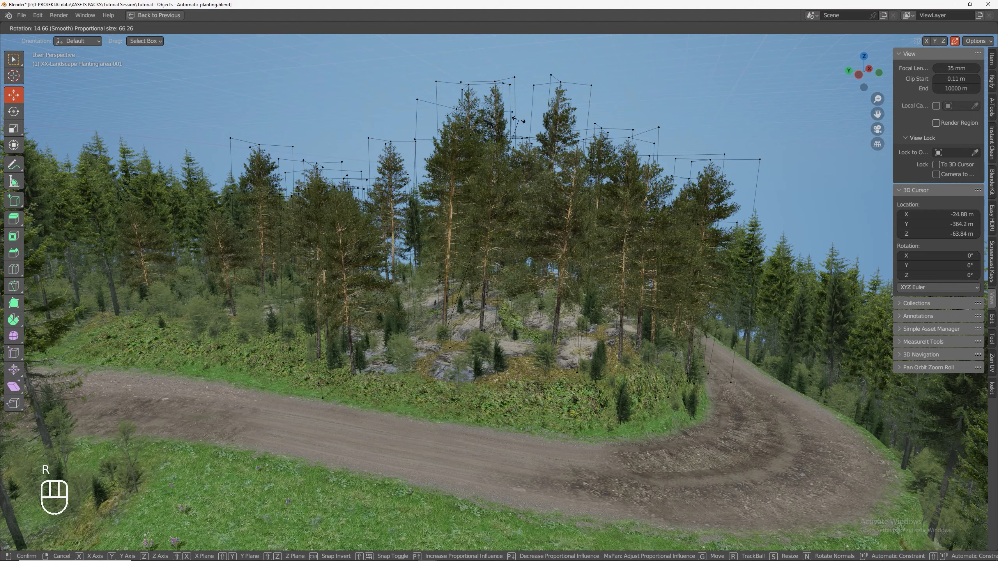
pyautogui.click(510, 125)
# - Check the tilted pine in Object Mode, then tilt the pines on the hill further, ending with a rotation of about 6°
pyautogui.press('Tab')
pyautogui.moveTo(537, 160); pyautogui.dragTo(518, 181, button='middle')
pyautogui.hotkey('alt', 'a')
pyautogui.press('Tab')
pyautogui.press('r')
pyautogui.click(591, 171)
pyautogui.press('r')
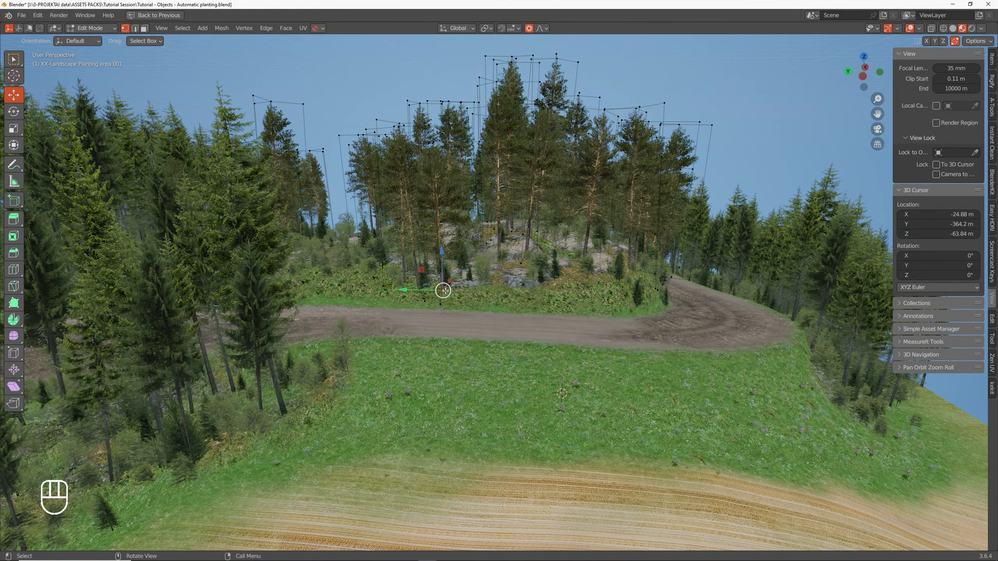
pyautogui.click(497, 161)
# - Select the tall pine at the road's edge, check its mesh in wireframe, and rotate it about -3.3° in Material Preview
pyautogui.scroll(6, 396, 331)
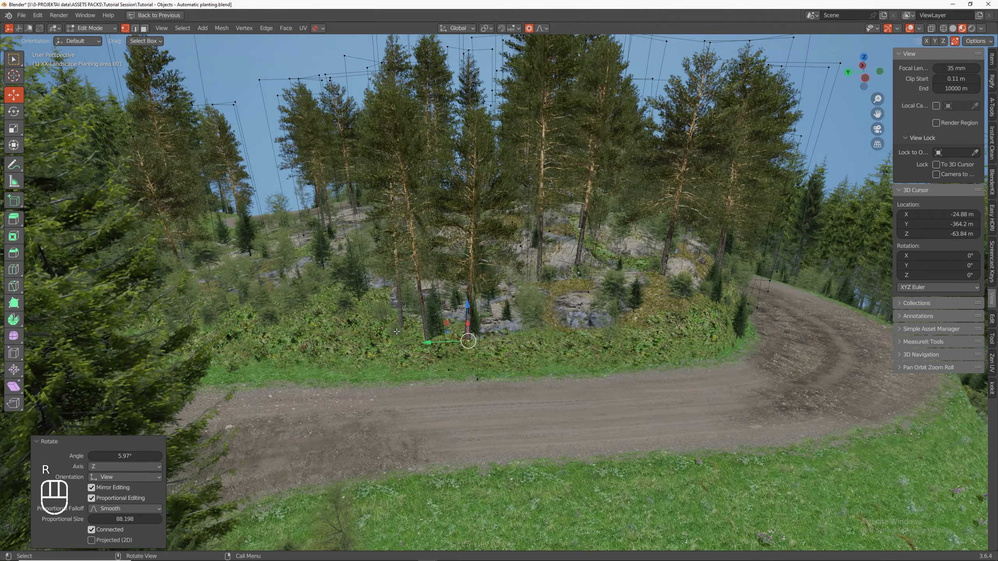
pyautogui.click(432, 273)
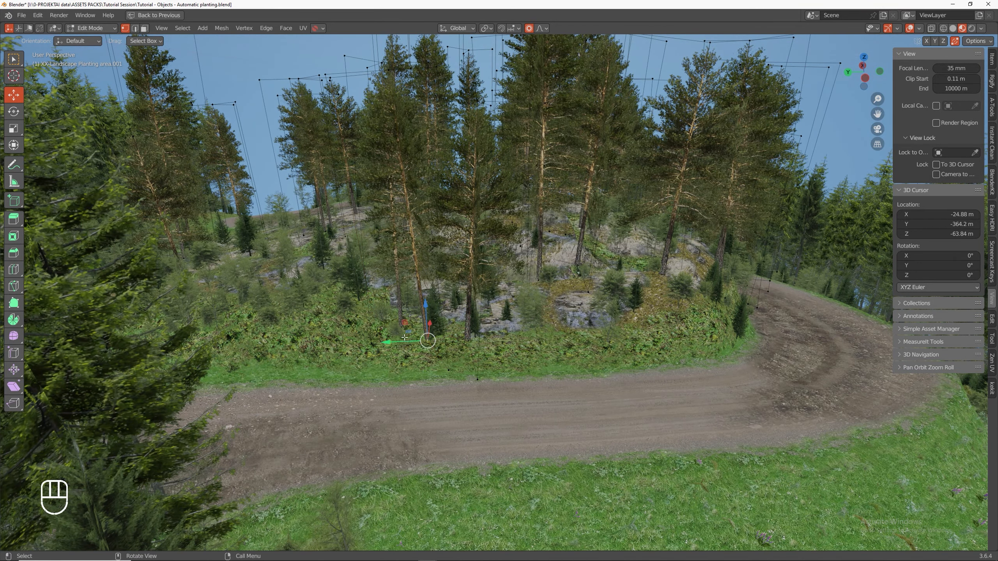
pyautogui.click(943, 28)
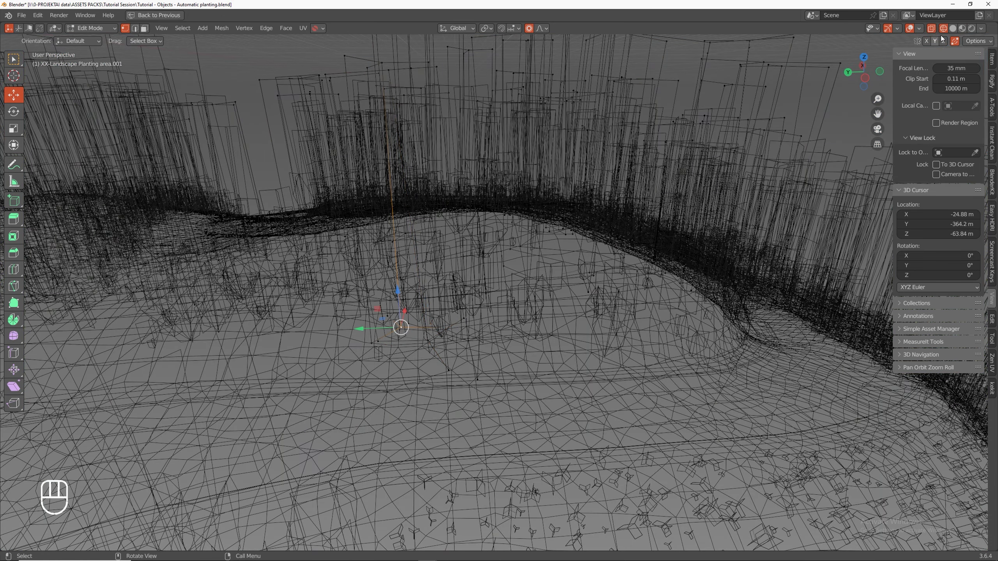
pyautogui.click(962, 28)
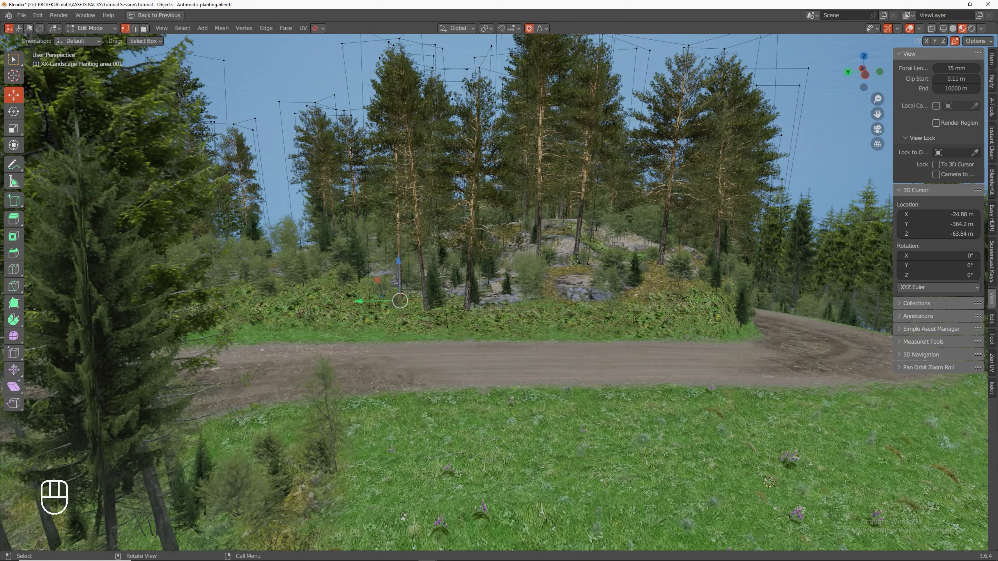
pyautogui.press('r')
pyautogui.click(450, 204)
# - Select another pine beside the road near the crest and tilt it about 2° towards the road
pyautogui.moveTo(450, 203); pyautogui.dragTo(517, 252, button='middle')
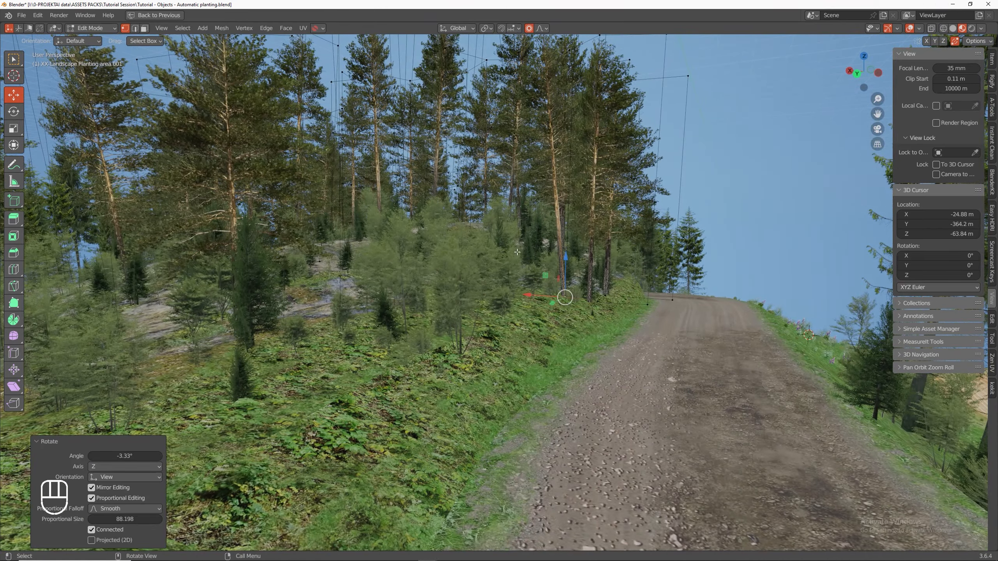
pyautogui.press('r')
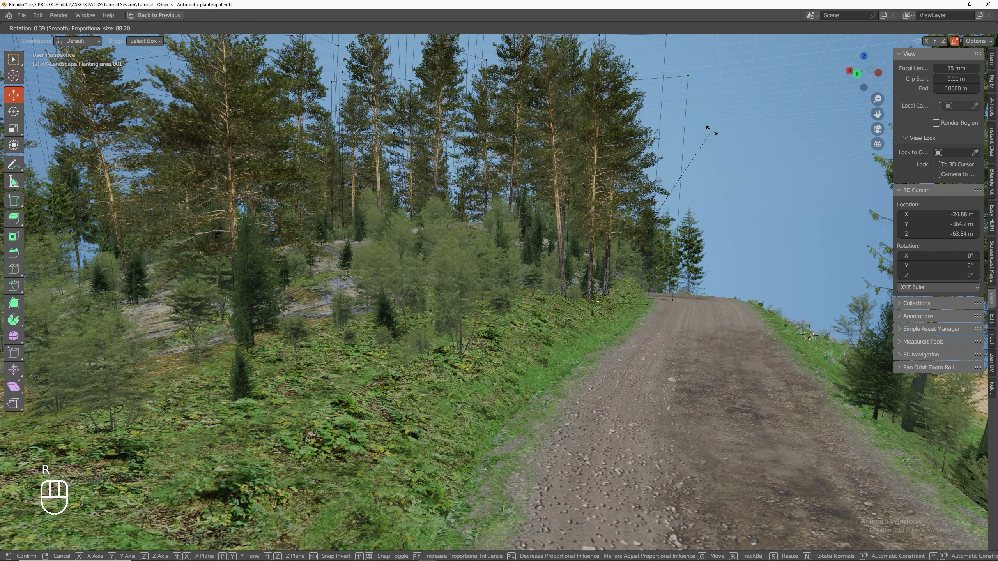
pyautogui.click(586, 328)
pyautogui.press('r')
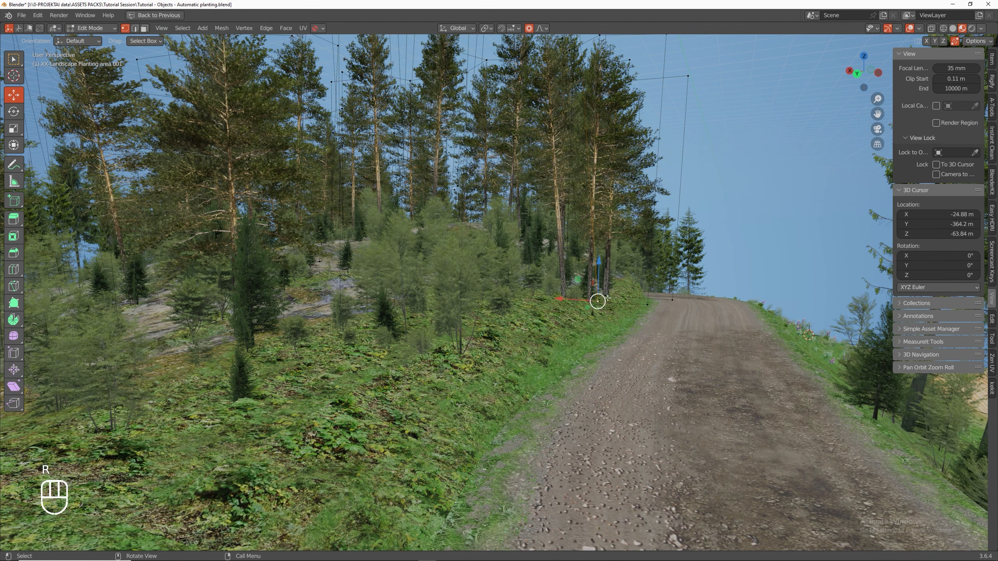
pyautogui.keyDown('ctrl'); pyautogui.click(607, 298); pyautogui.keyUp('ctrl')
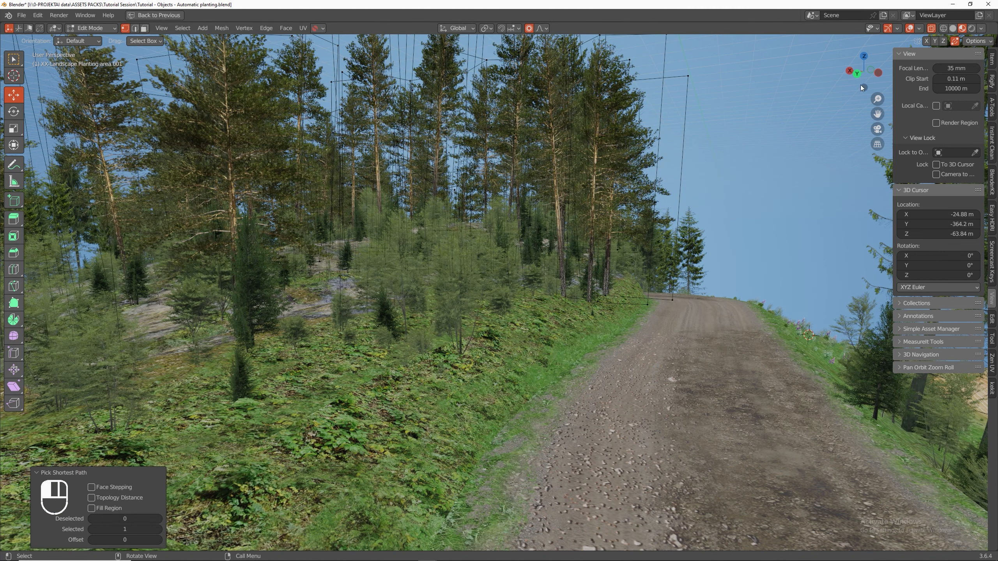
pyautogui.hotkey('ctrl', 'z')
pyautogui.press('r')
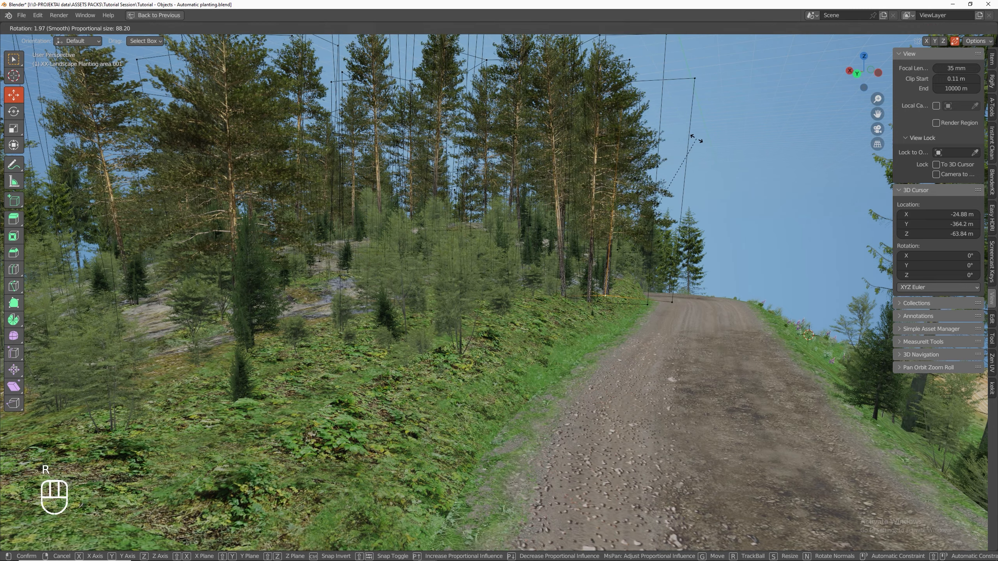
pyautogui.click(691, 134)
# - Scale the selected roadside pine and rotate it about -10.9° in the view
pyautogui.moveTo(692, 134); pyautogui.dragTo(442, 258, button='middle')
pyautogui.press('s')
pyautogui.click(493, 216)
pyautogui.moveTo(439, 315); pyautogui.dragTo(393, 217, button='middle')
pyautogui.press('r')
pyautogui.click(437, 176)
pyautogui.moveTo(550, 204); pyautogui.dragTo(489, 278, button='middle')
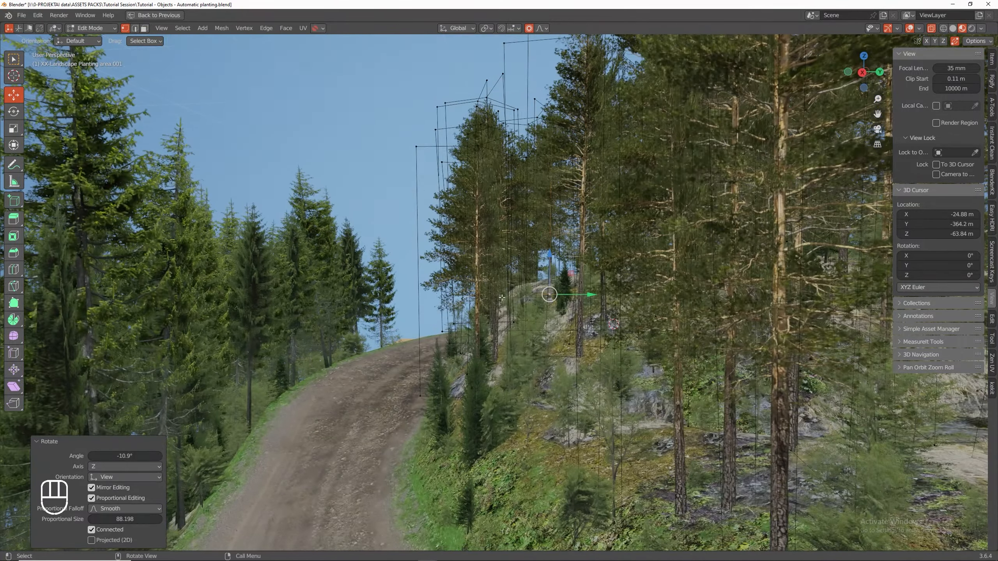
# - Select a different pine on the rocky slope beside the road and change its scale
pyautogui.click(585, 360)
pyautogui.moveTo(585, 359); pyautogui.dragTo(599, 357, button='middle')
pyautogui.press('s')
pyautogui.click(660, 233)
pyautogui.moveTo(659, 232); pyautogui.dragTo(654, 231, button='middle')
# - Return to Object Mode, clear the selection and examine the whole planted landscape from a distance
pyautogui.press('Tab')
pyautogui.moveTo(684, 157); pyautogui.dragTo(683, 263, button='middle')
pyautogui.press('Tab')
pyautogui.press('Tab')
pyautogui.keyDown('alt'); pyautogui.middleClick(555, 283); pyautogui.keyUp('alt')
pyautogui.hotkey('alt', 'a')
pyautogui.moveTo(348, 311); pyautogui.dragTo(421, 315, button='middle')
pyautogui.keyDown('ctrl'); pyautogui.moveTo(420, 330); pyautogui.dragTo(438, 309, button='middle'); pyautogui.keyUp('ctrl')
pyautogui.scroll(-7, 437, 310)
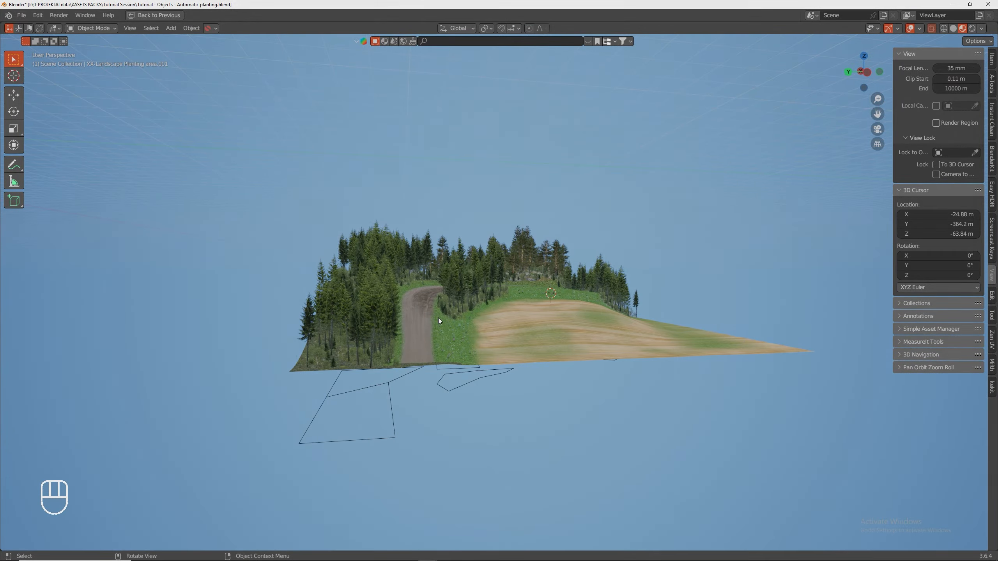